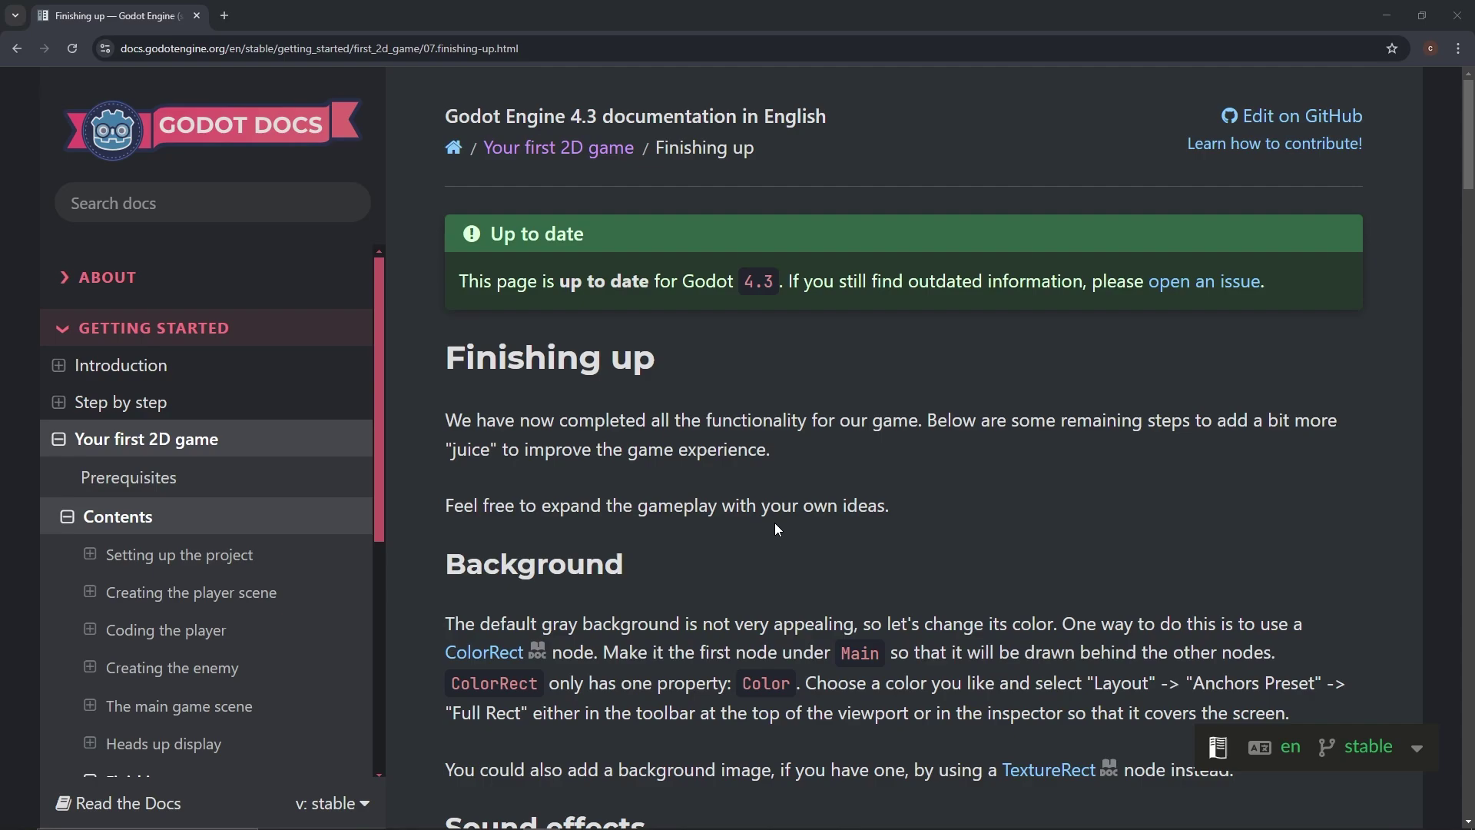
- Switch to Godot and add a ColorRect node to the Main scene, placing it as Main's first child above Player
scroll(1209, 482, down, 5)
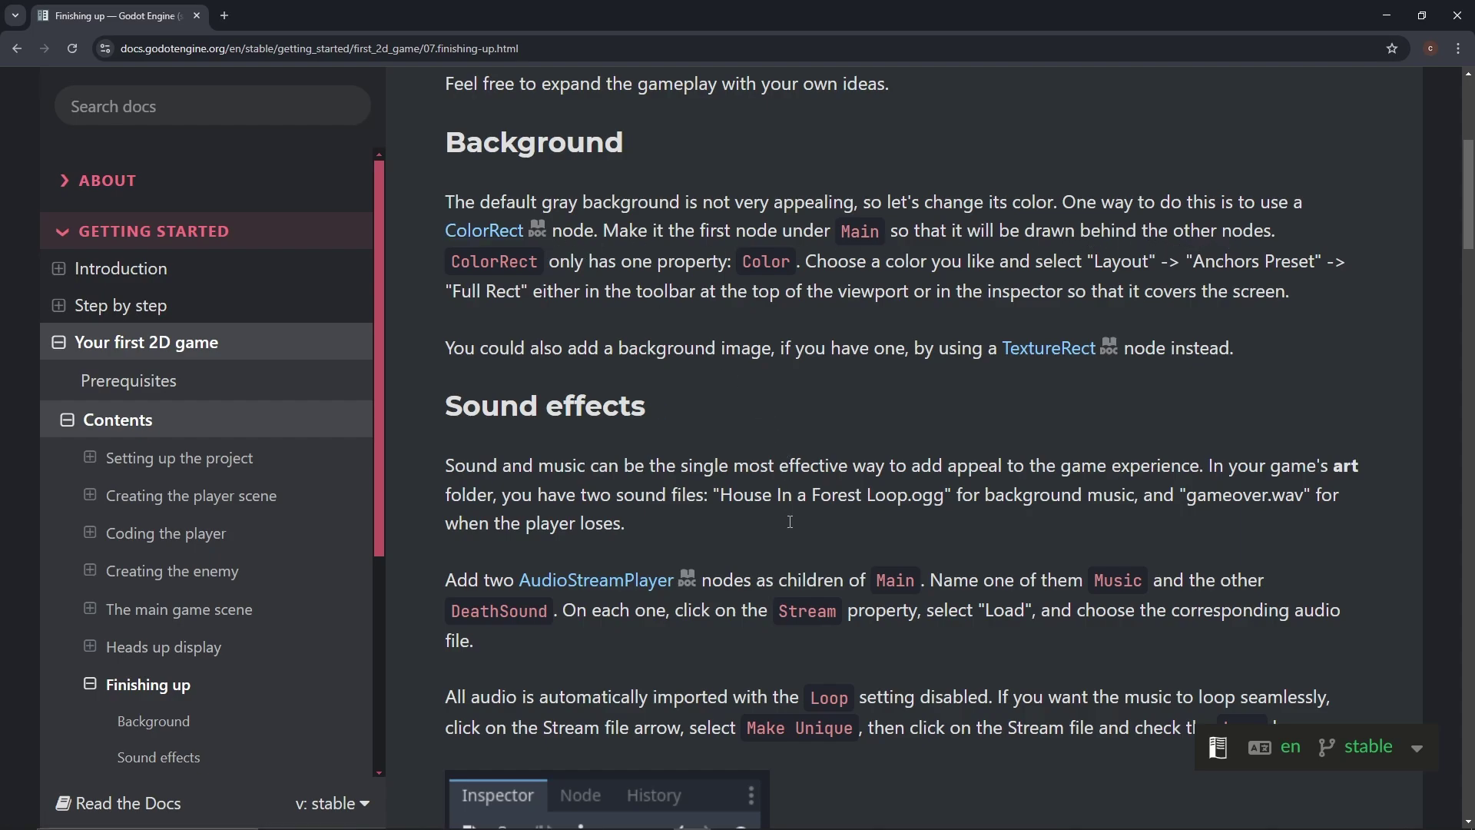
click(770, 814)
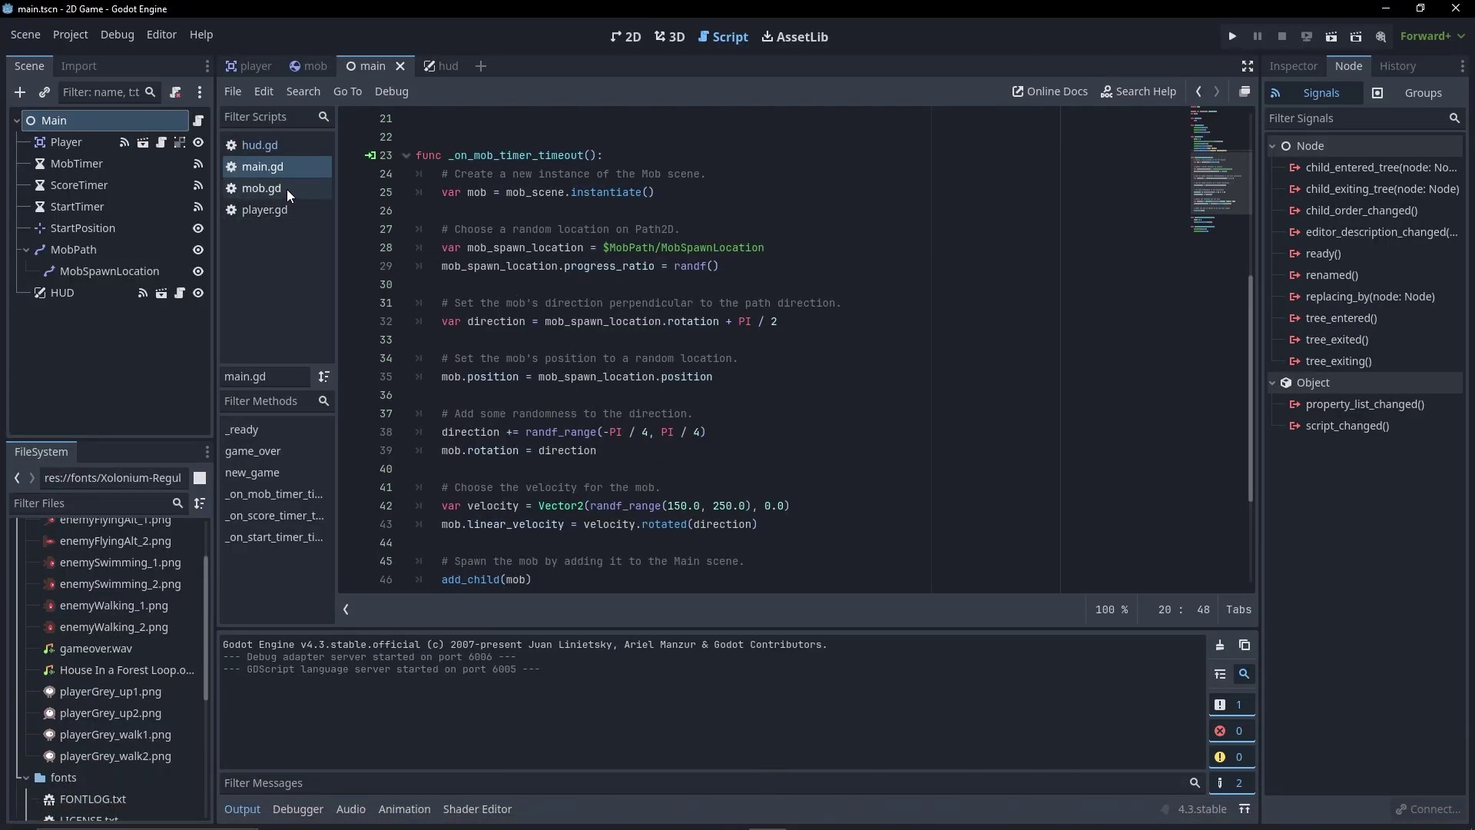
click(44, 93)
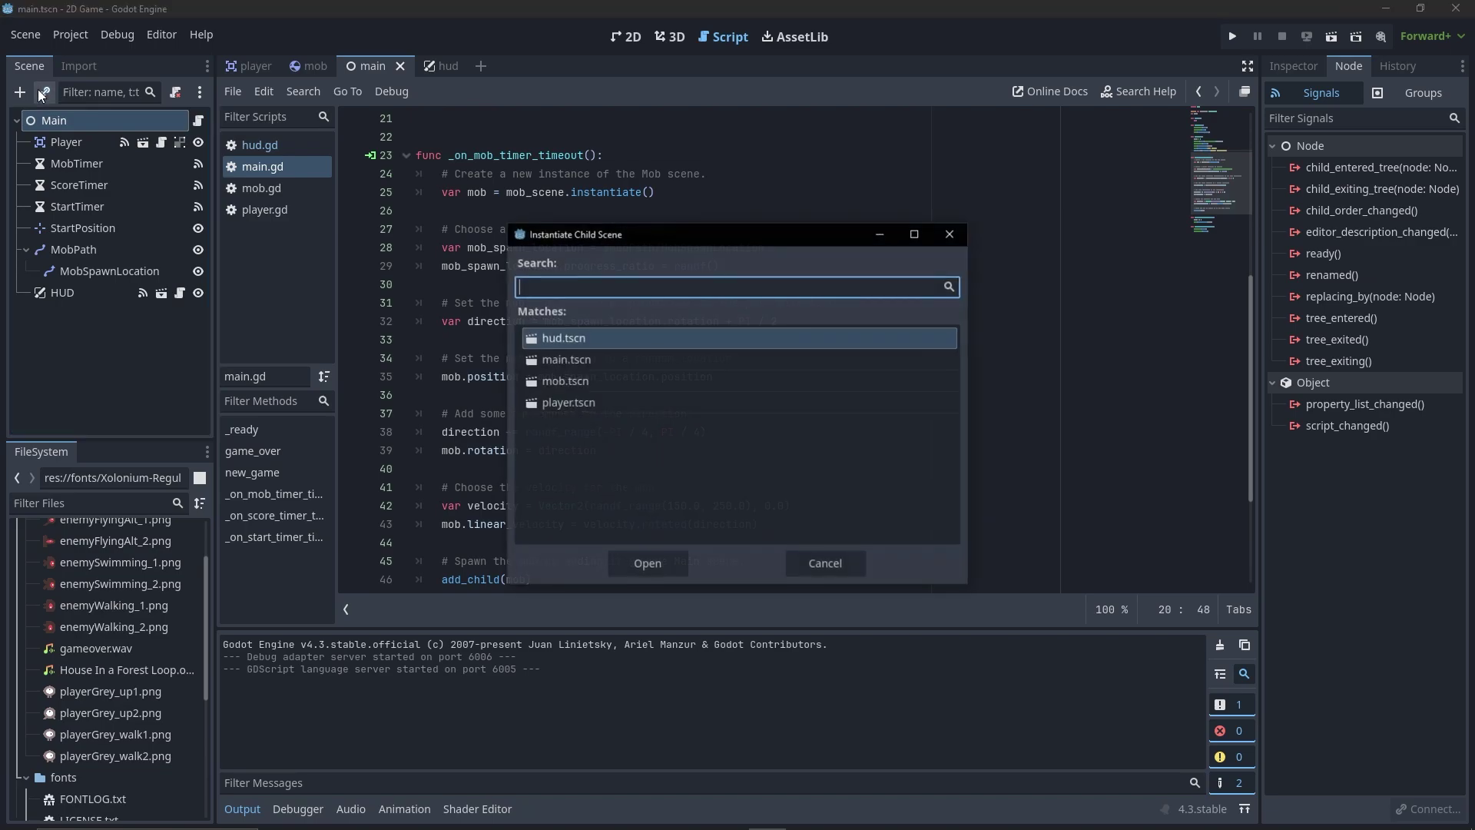
click(949, 235)
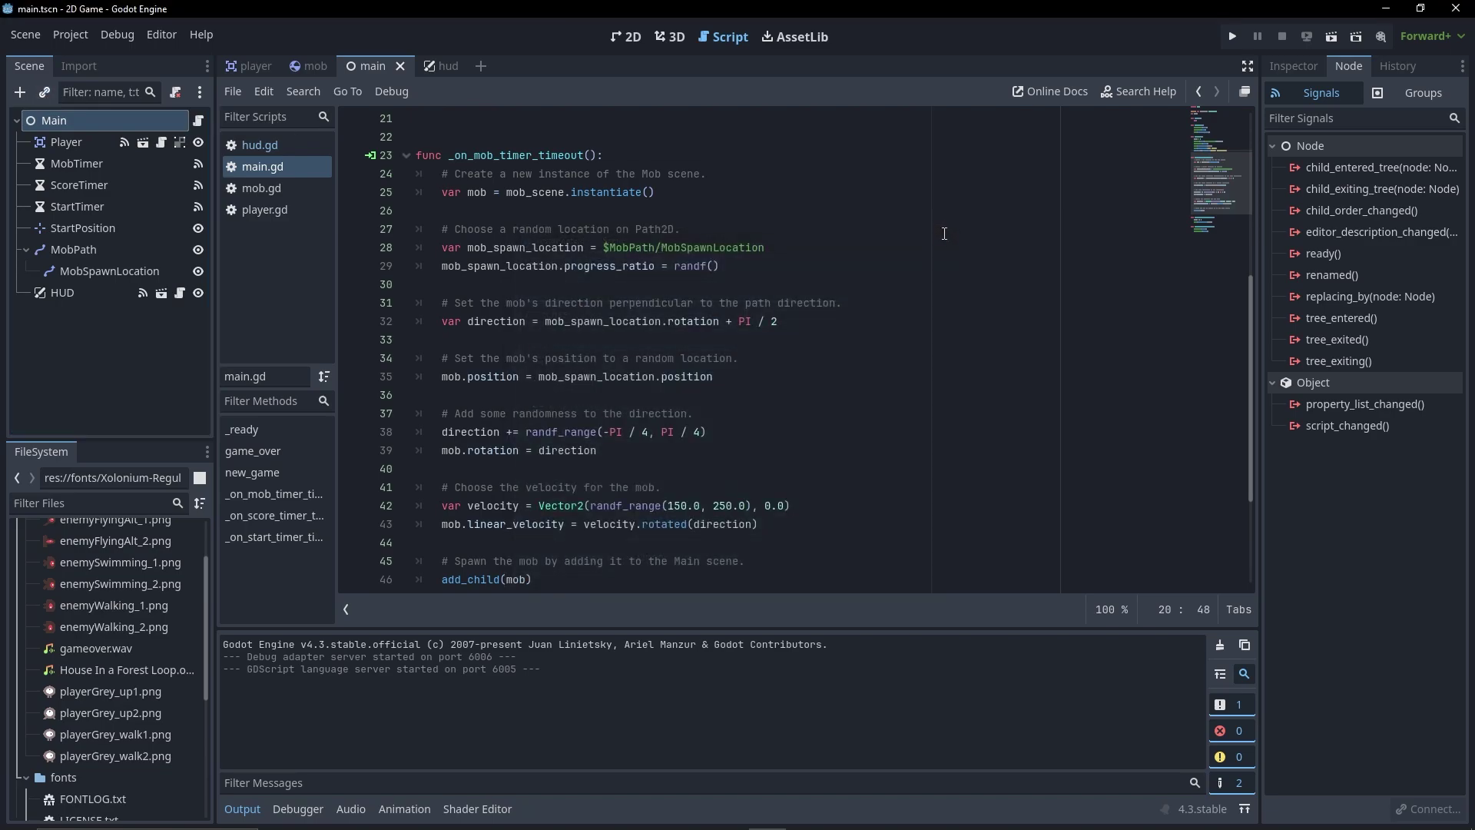
key(ctrl+a)
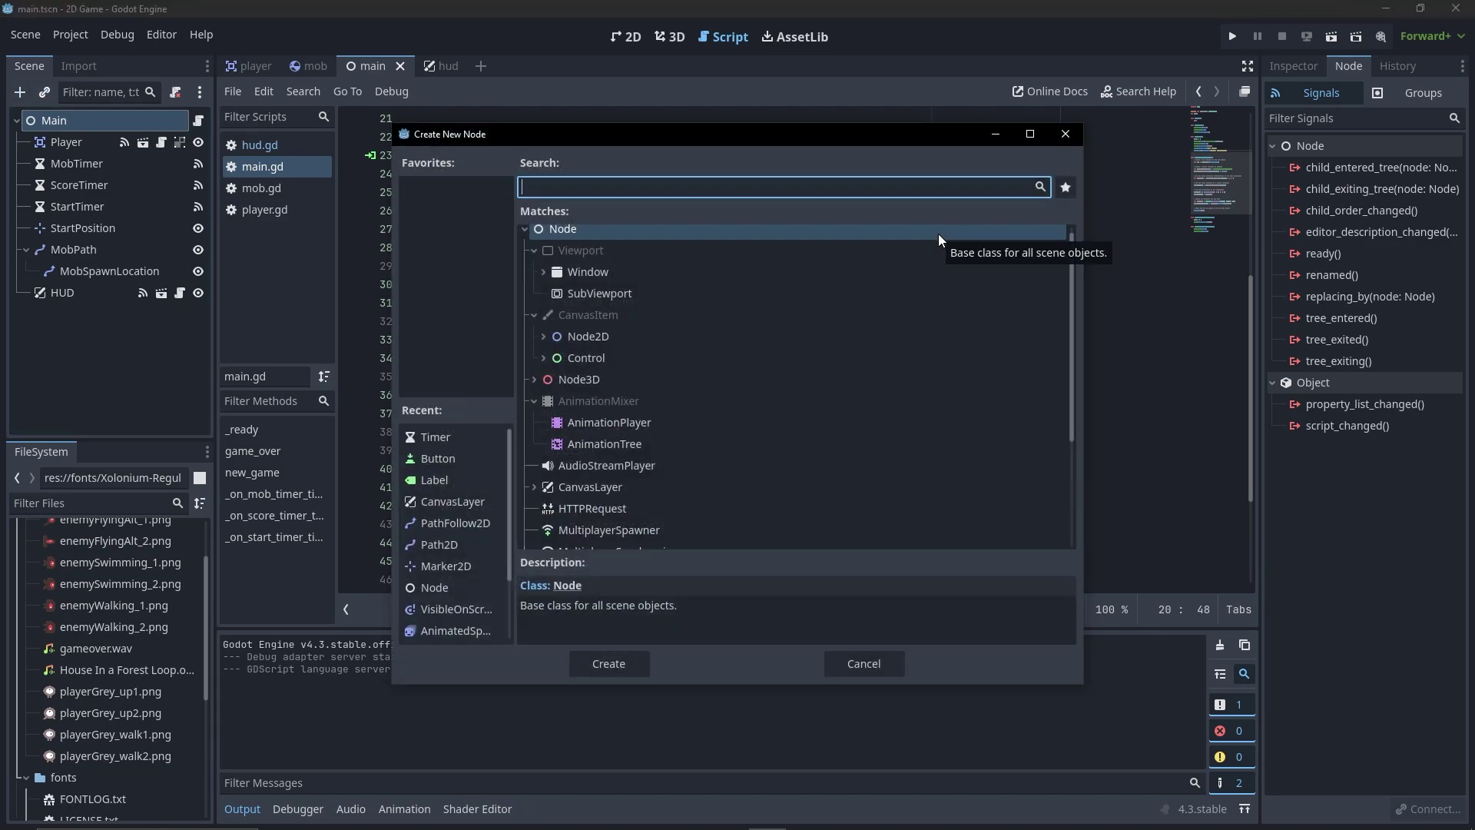
text(color)
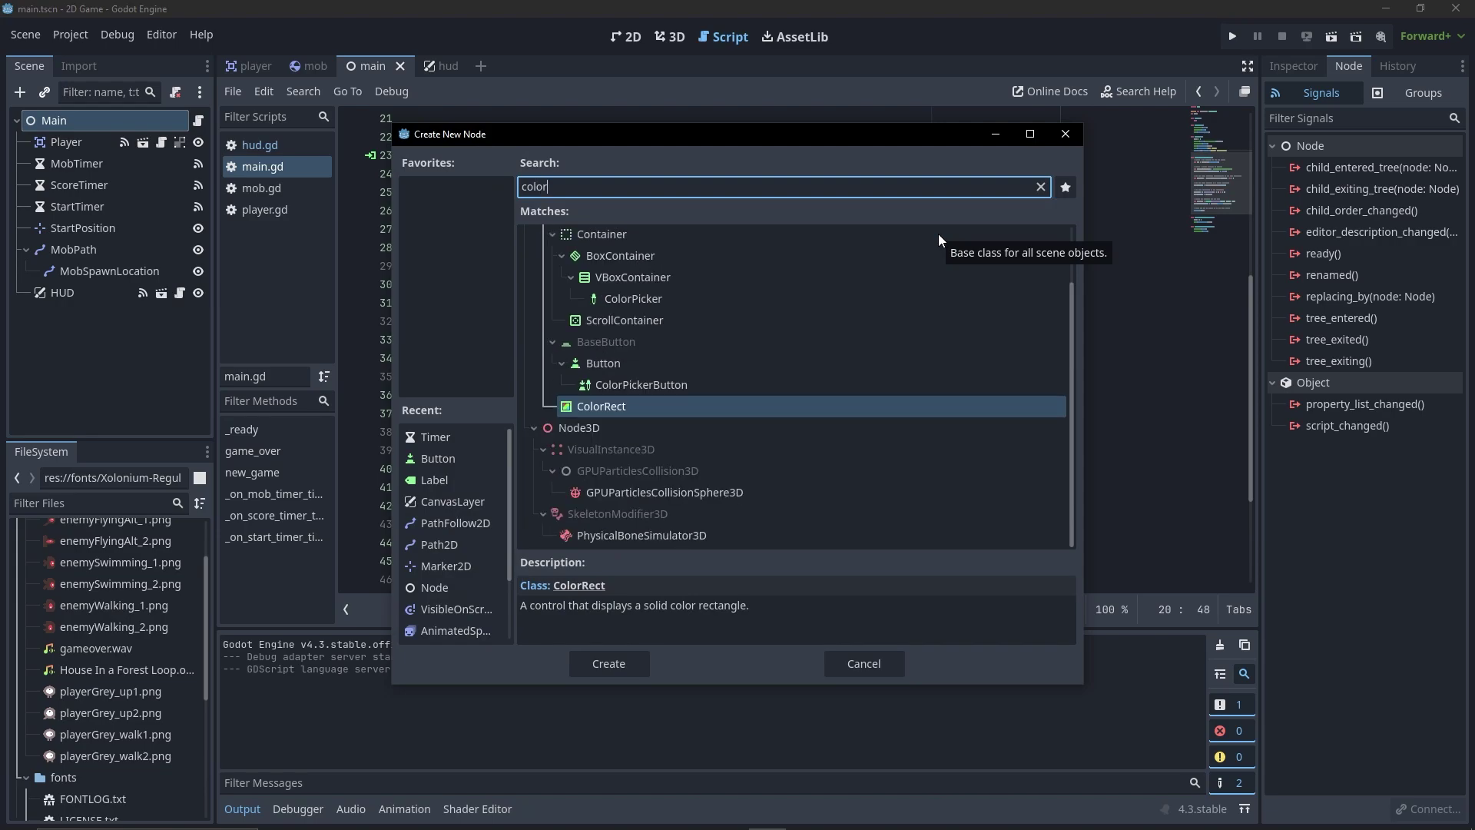
key(Return)
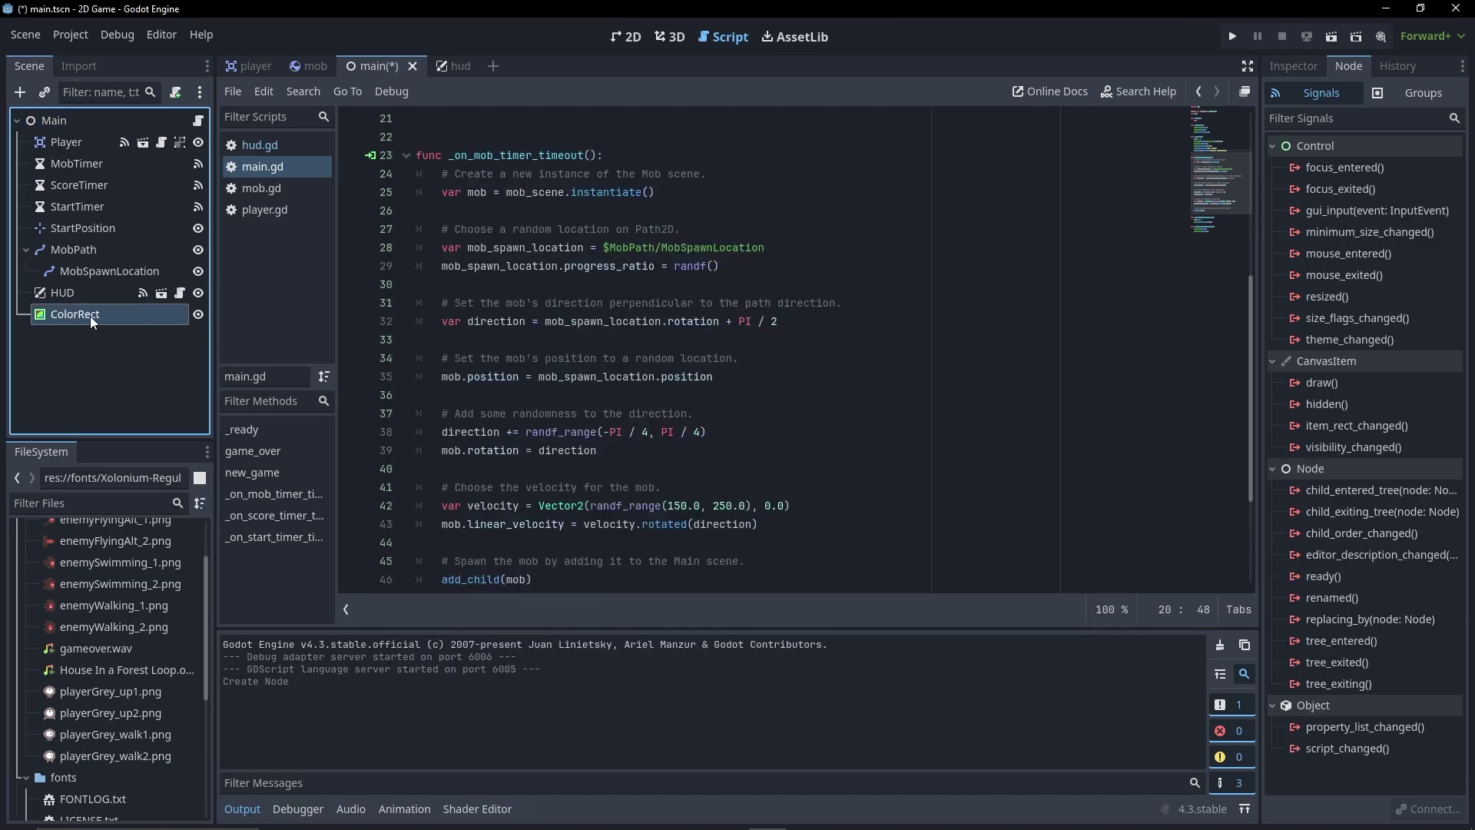
drag(91, 321, 91, 140)
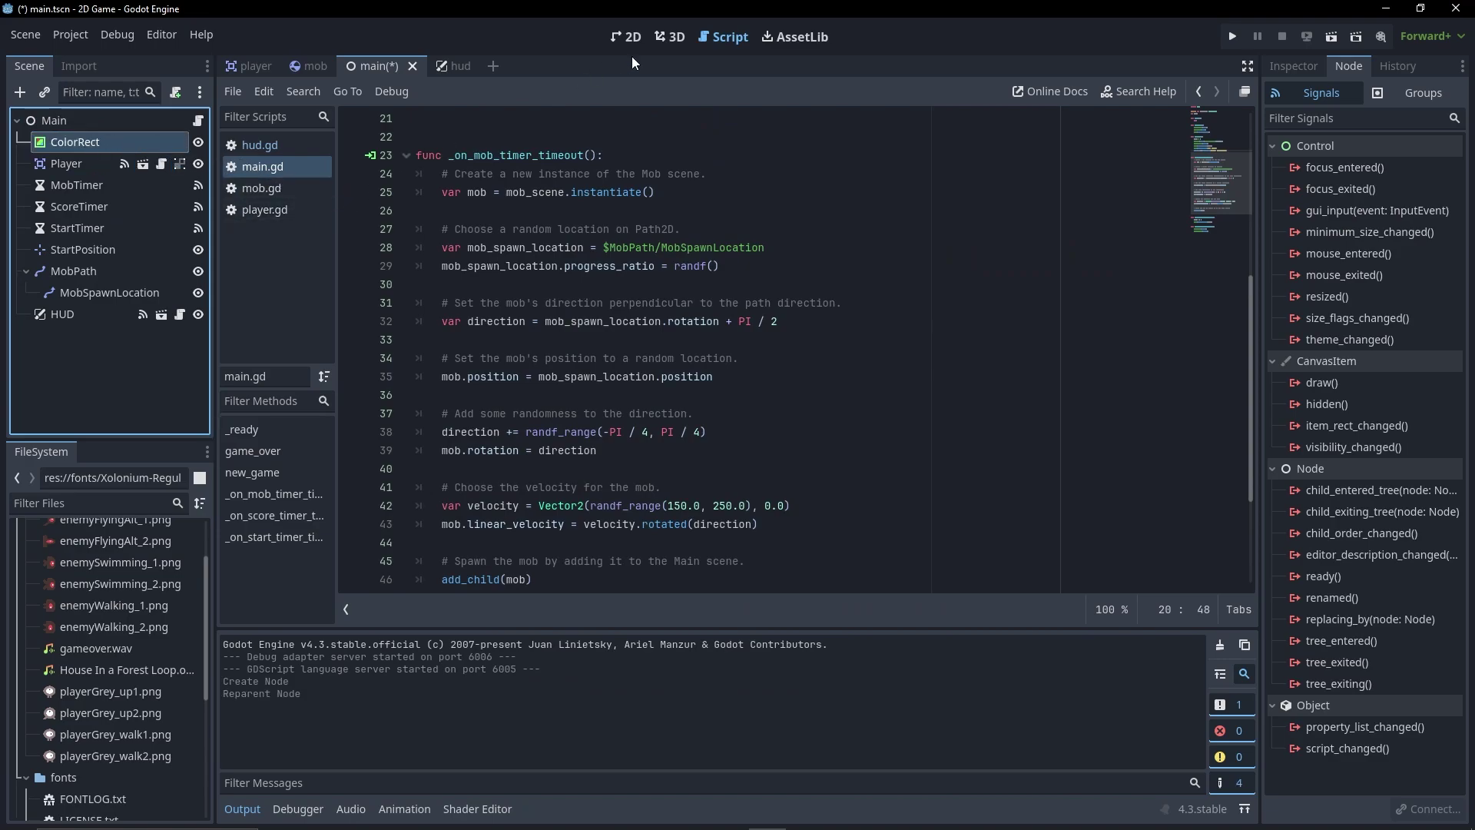
- Consult the Background section of the Godot docs and copy the hex colour 214a79 from Photoshop's foreground Color Picker
mouse_move(630, 826)
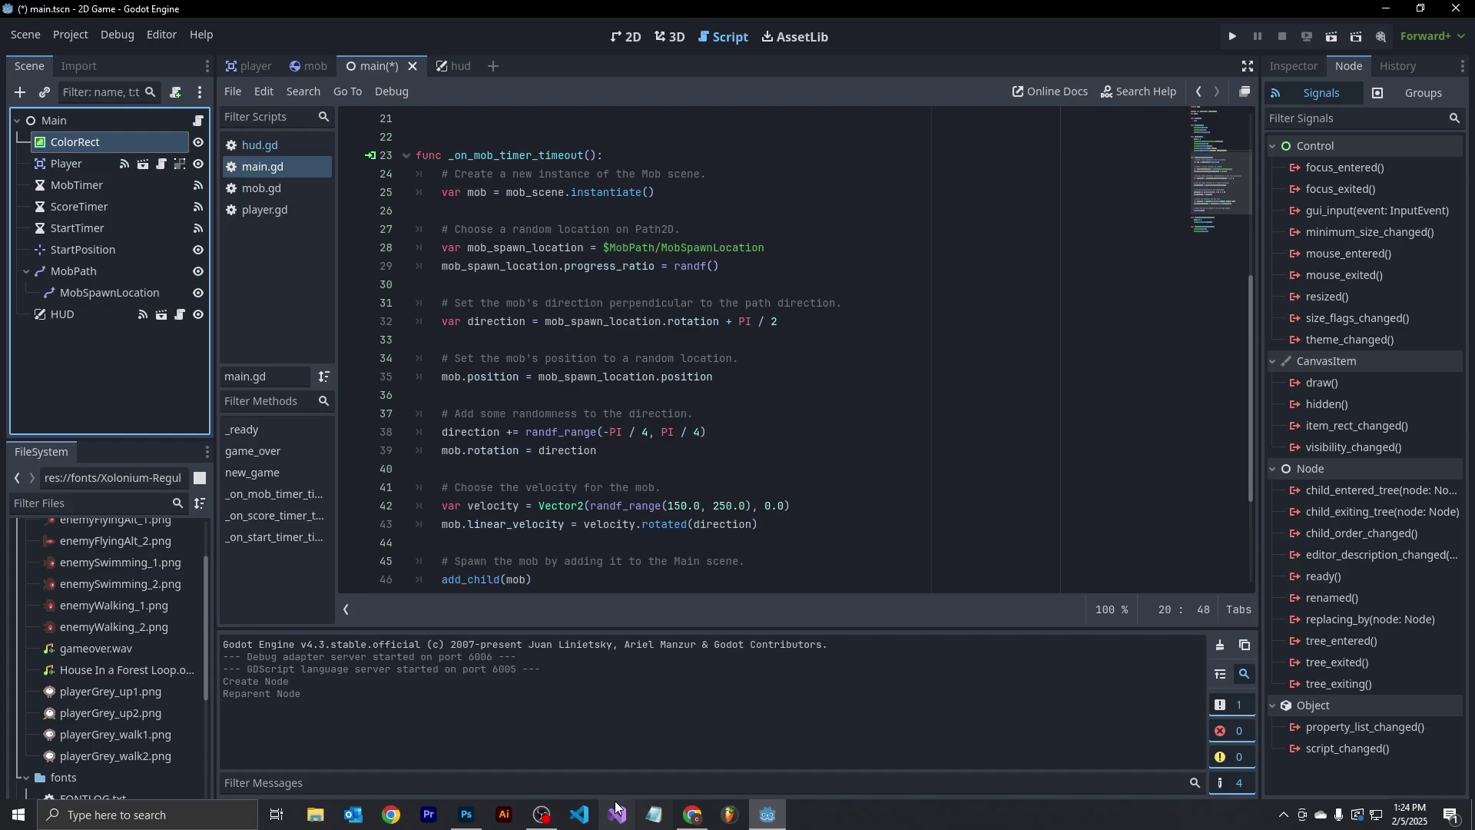
click(694, 816)
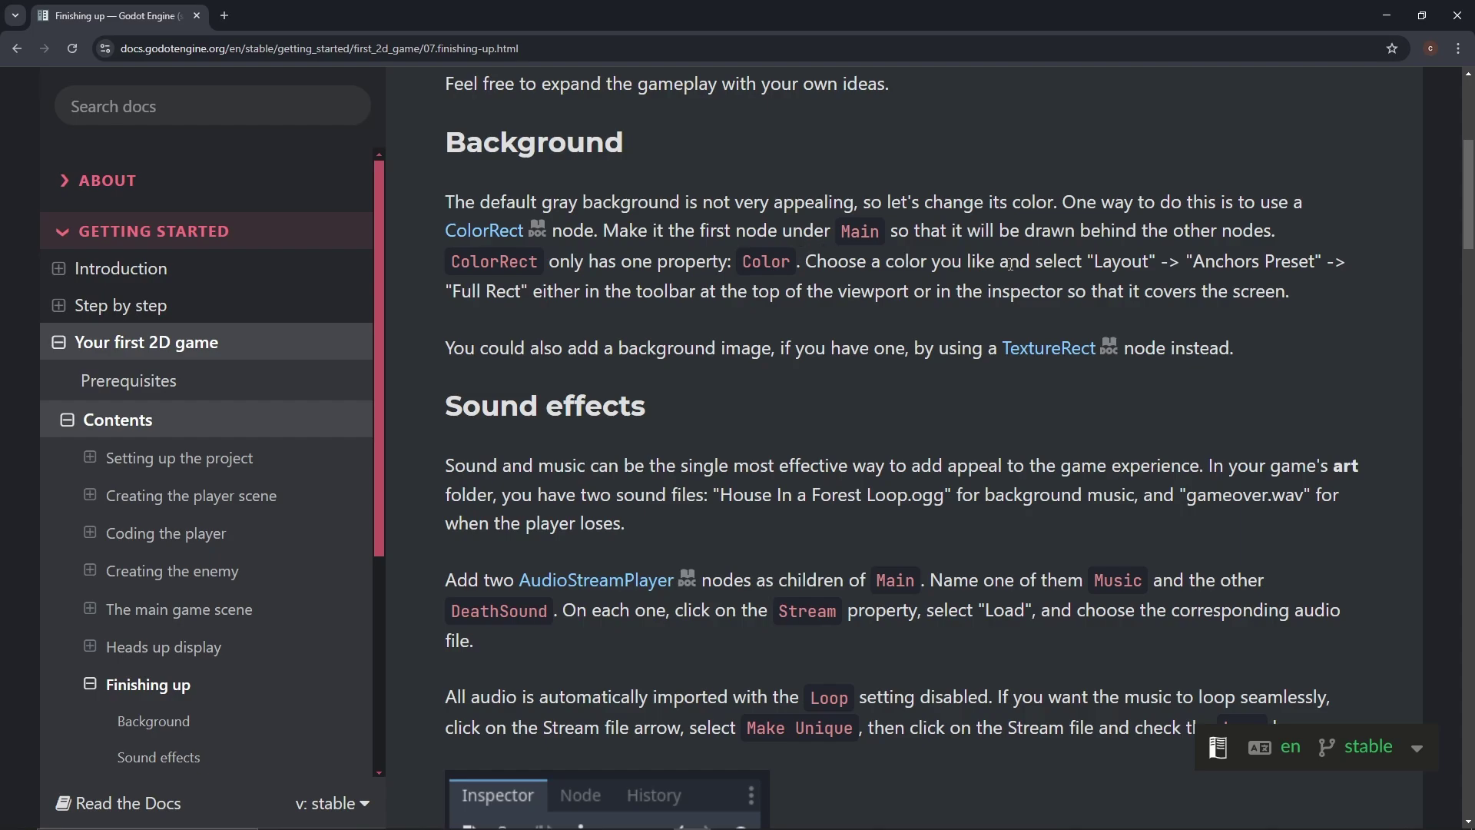
mouse_move(676, 826)
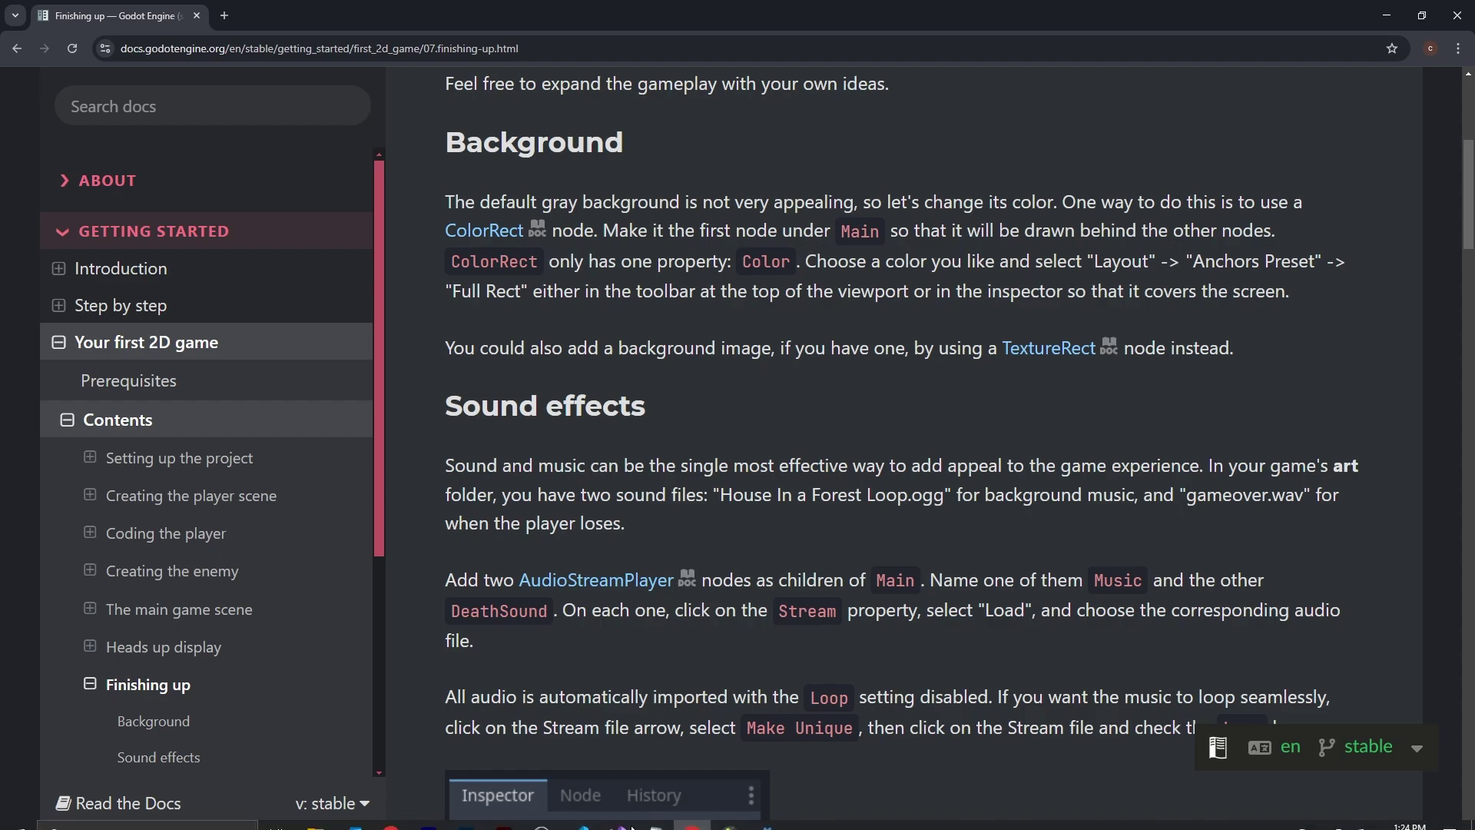
click(771, 817)
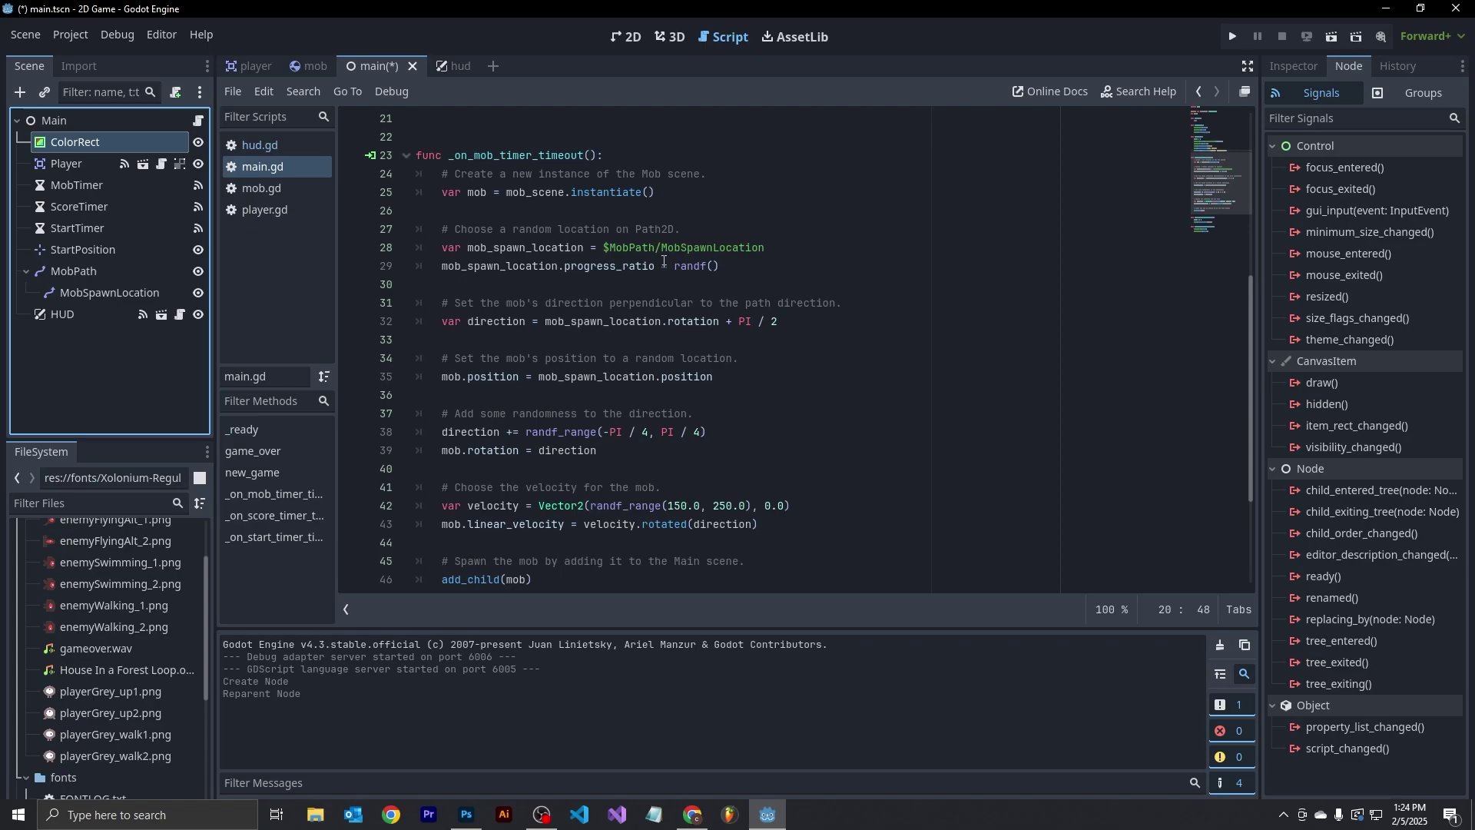
click(1288, 63)
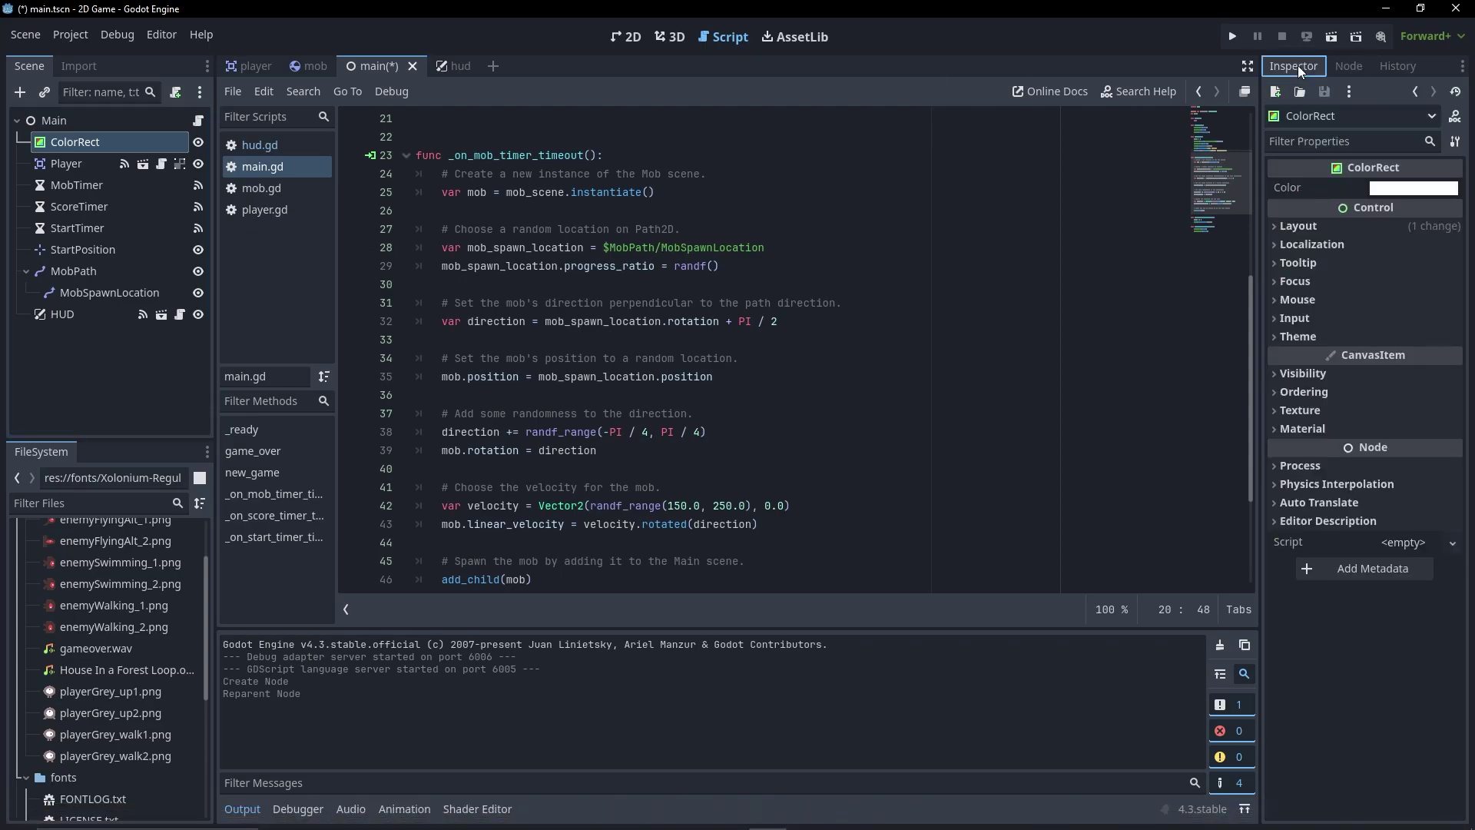
click(1397, 190)
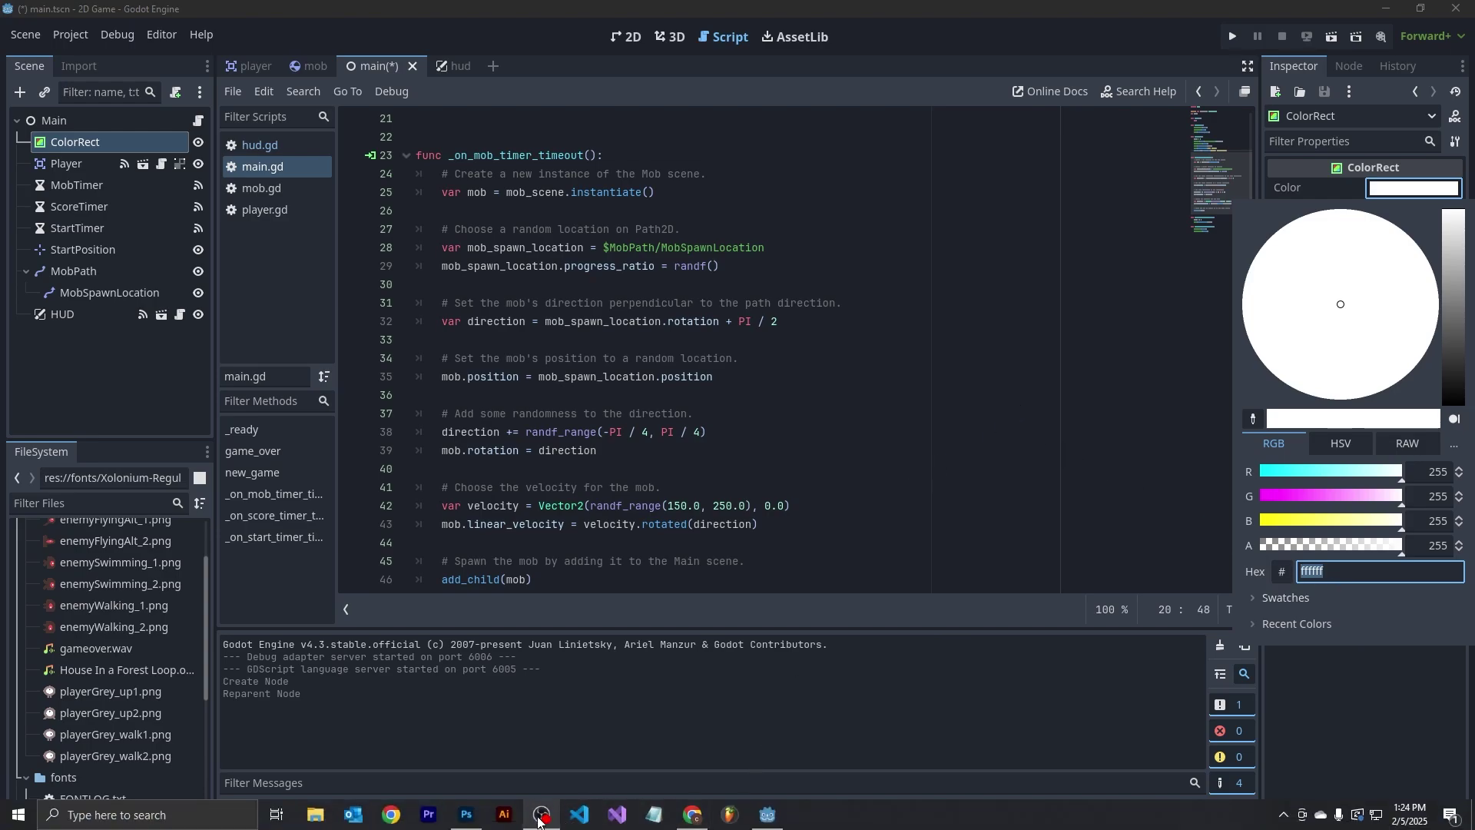
click(466, 816)
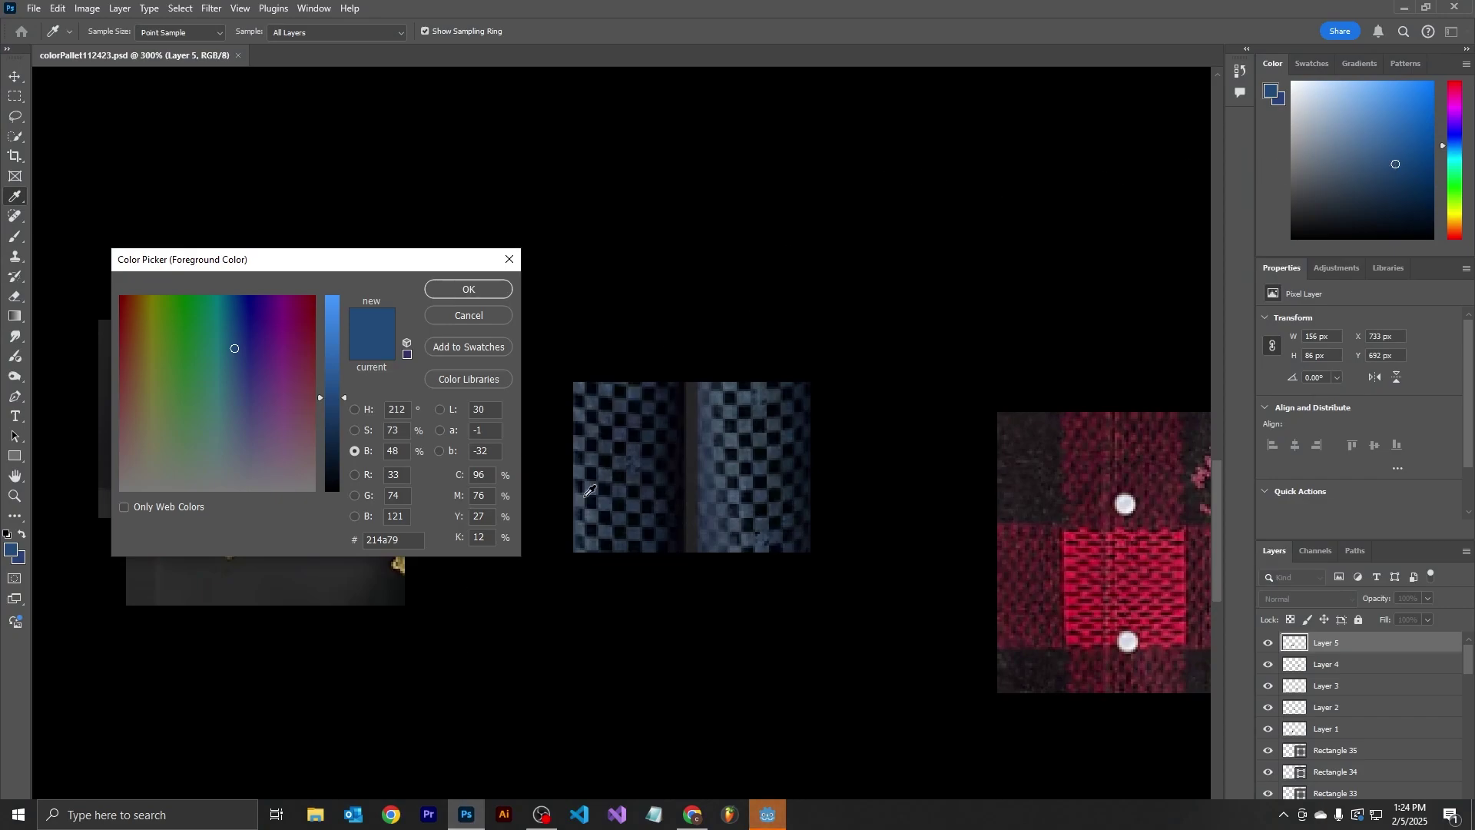
double_click(382, 542)
key(ctrl+c)
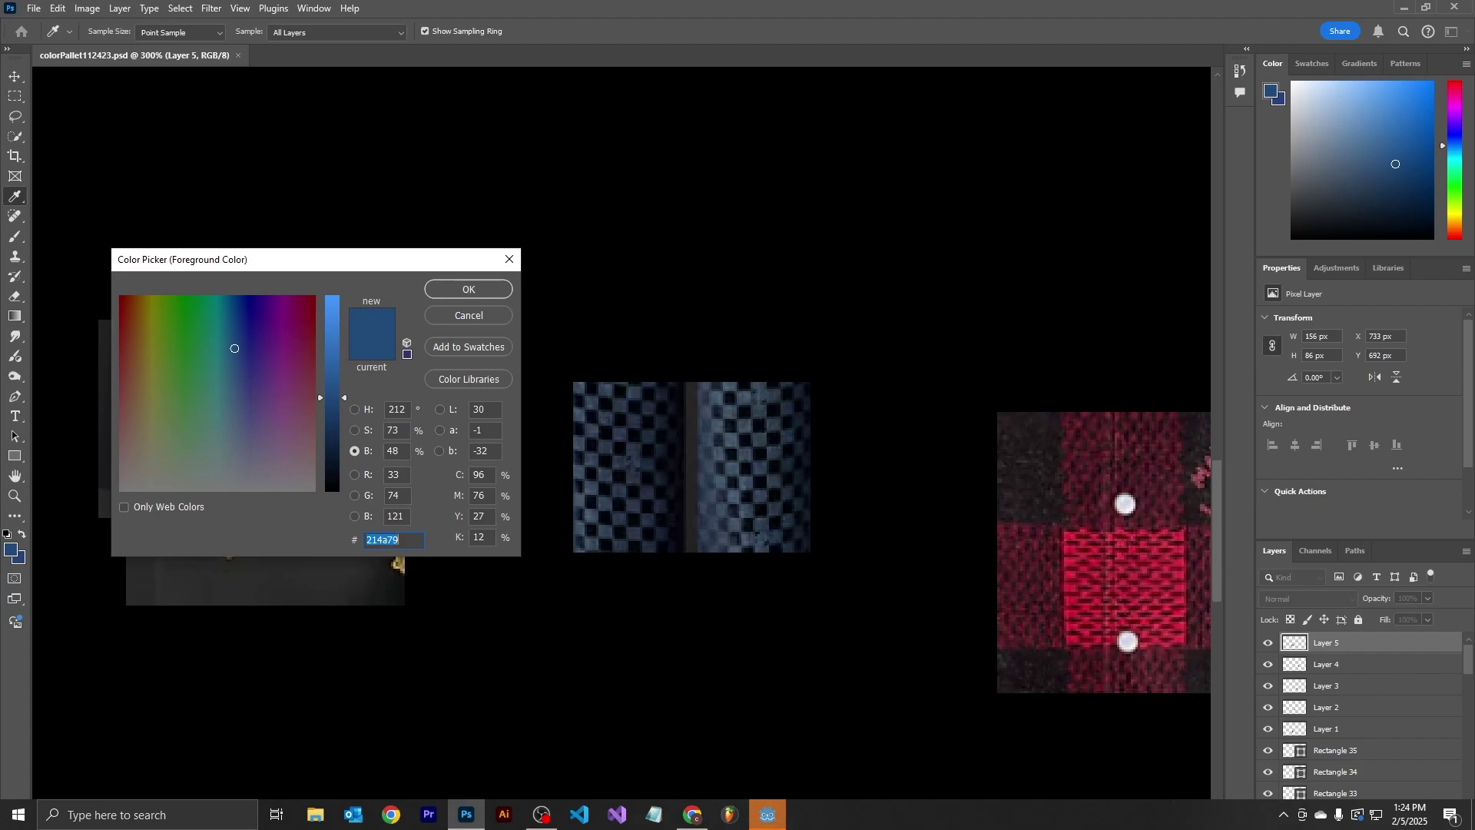
- Return to Godot, set the ColorRect's Color to the copied hex 214a79, and test-run the game
mouse_move(770, 820)
click(792, 732)
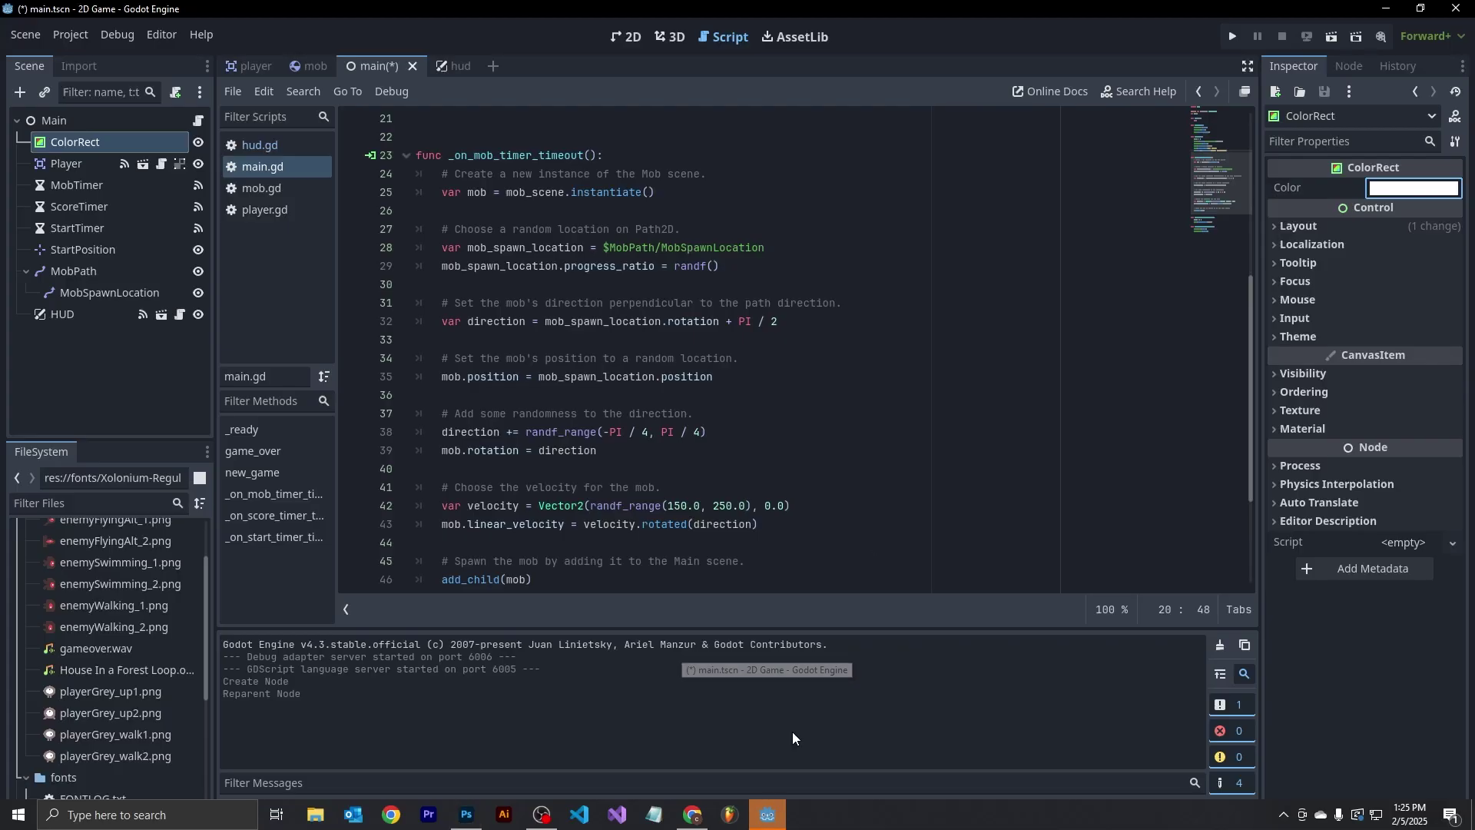
click(1403, 188)
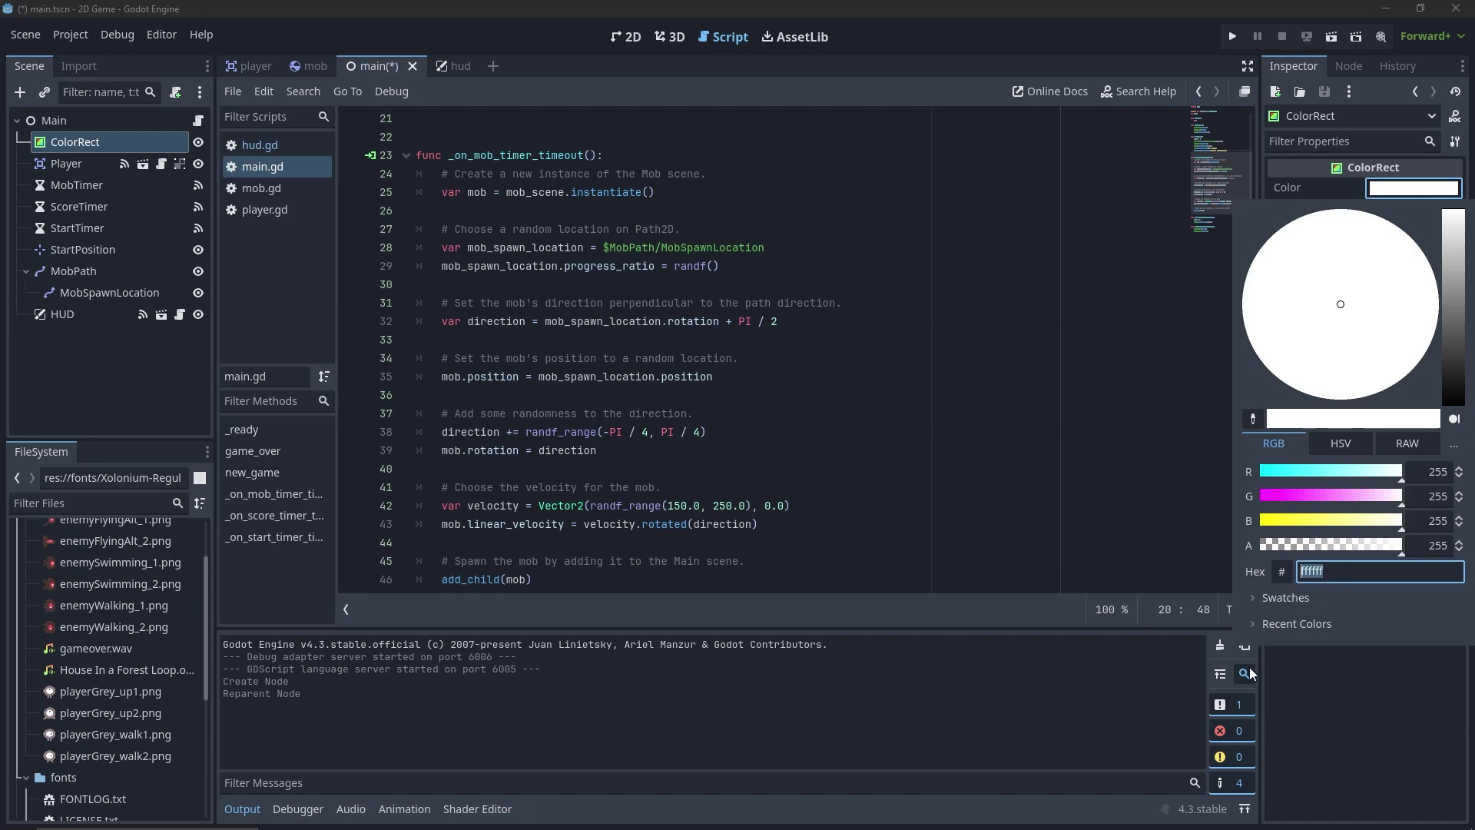
key(ctrl+v)
click(1244, 654)
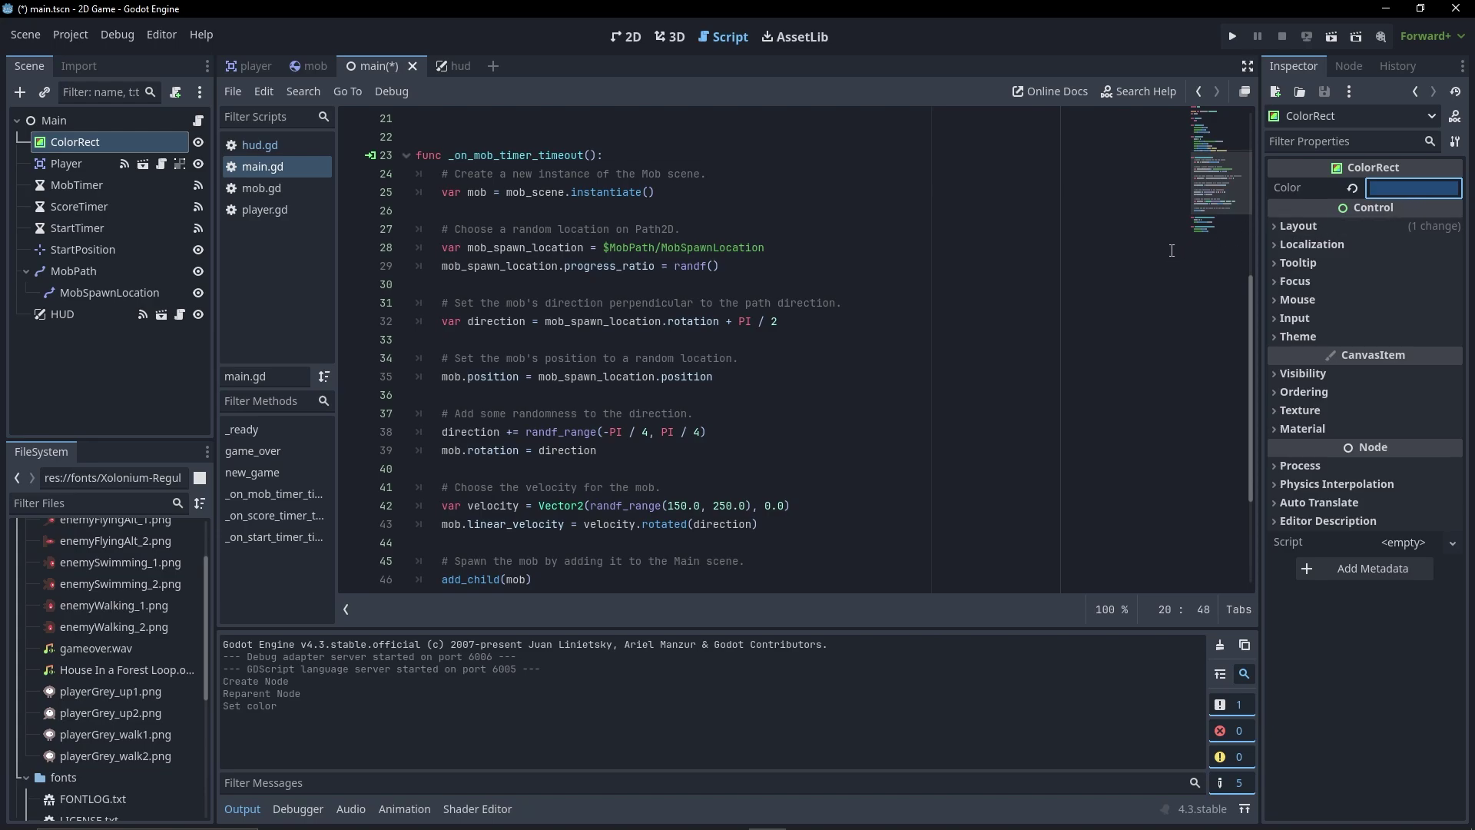
key(F5)
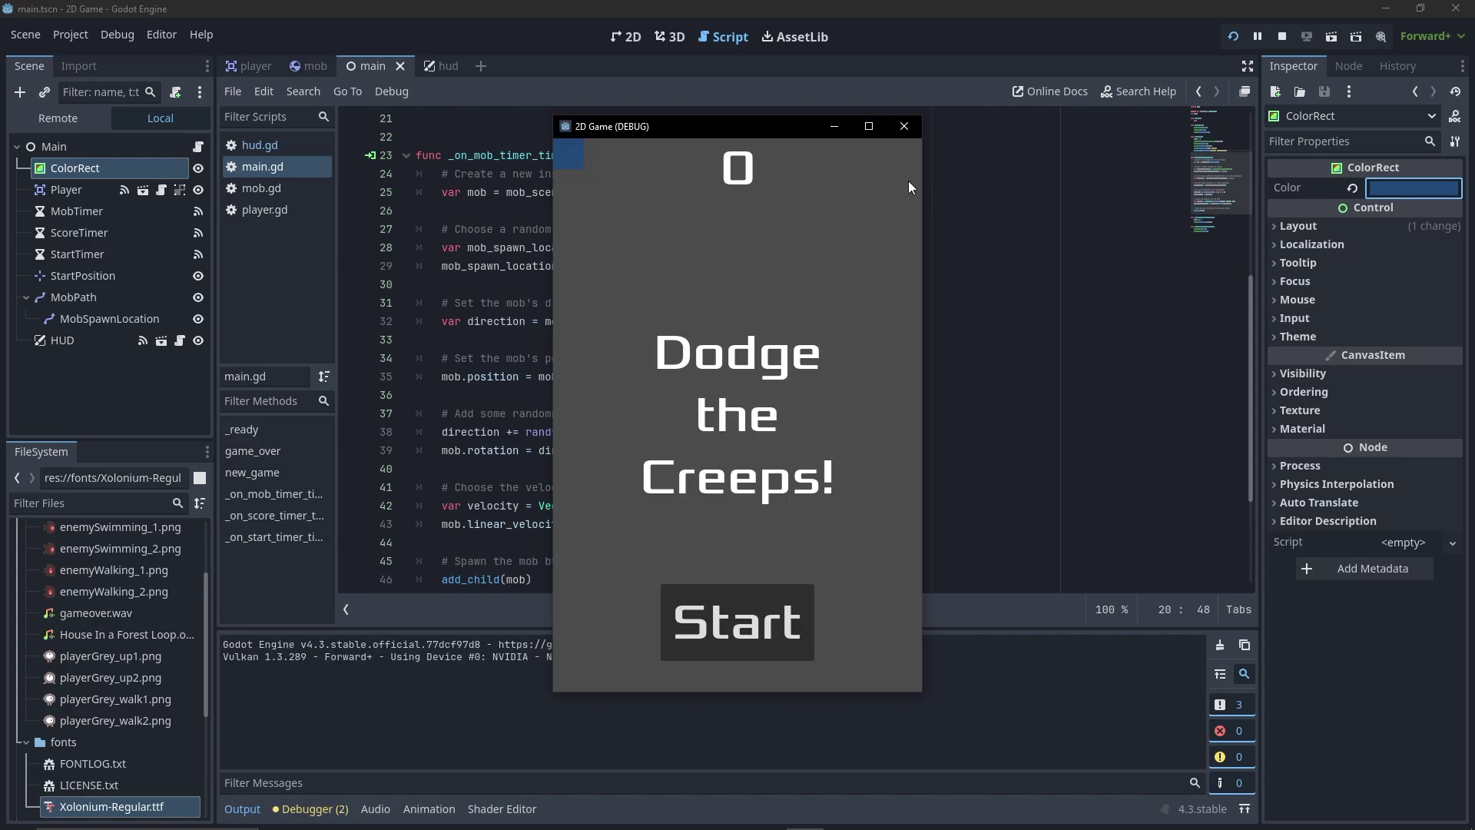
click(906, 129)
- Recheck the docs, set the ColorRect's layout Anchors Preset to Full Rect in Godot, and test-run the game
click(693, 815)
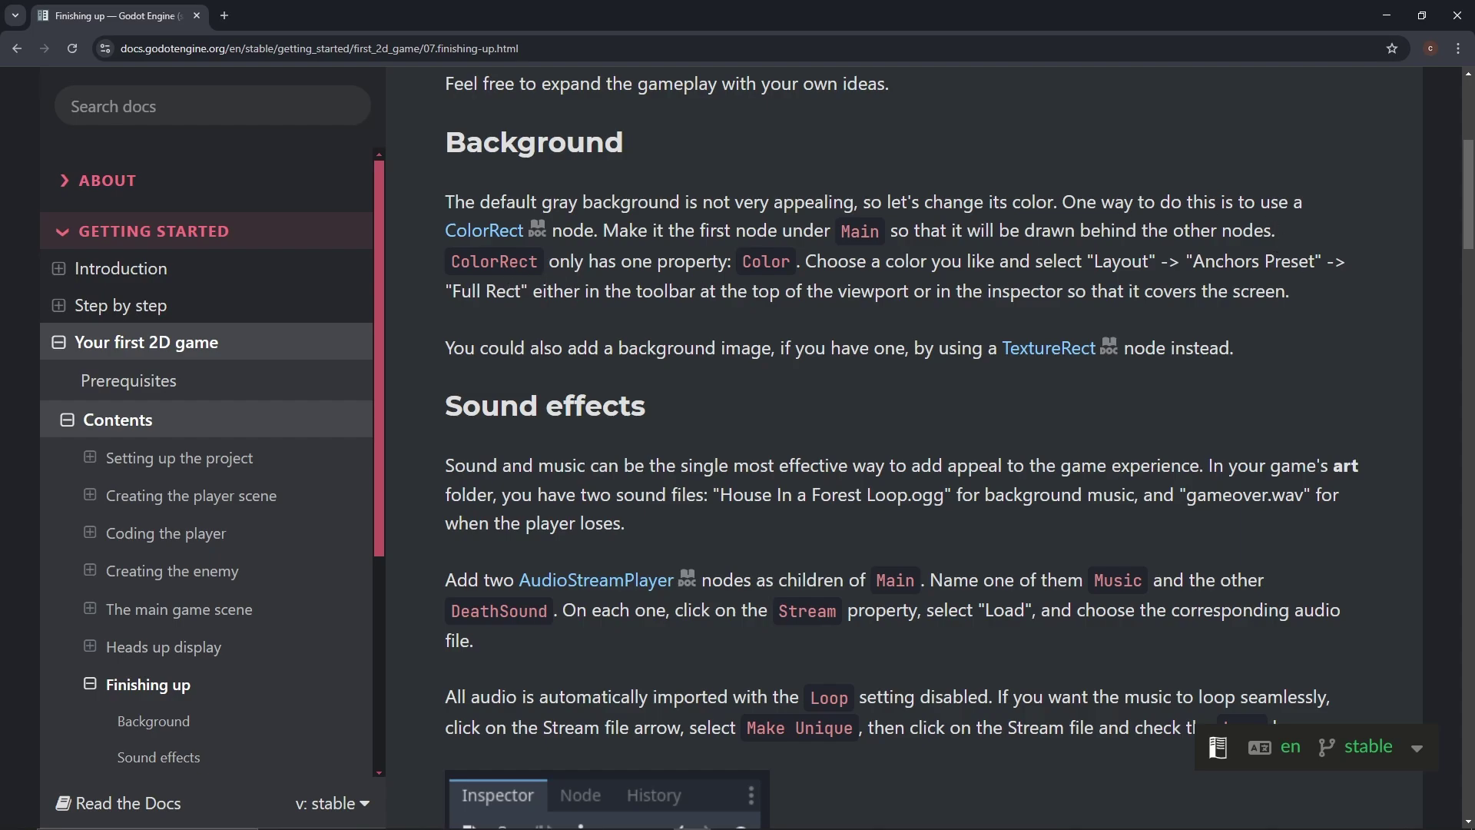
click(767, 815)
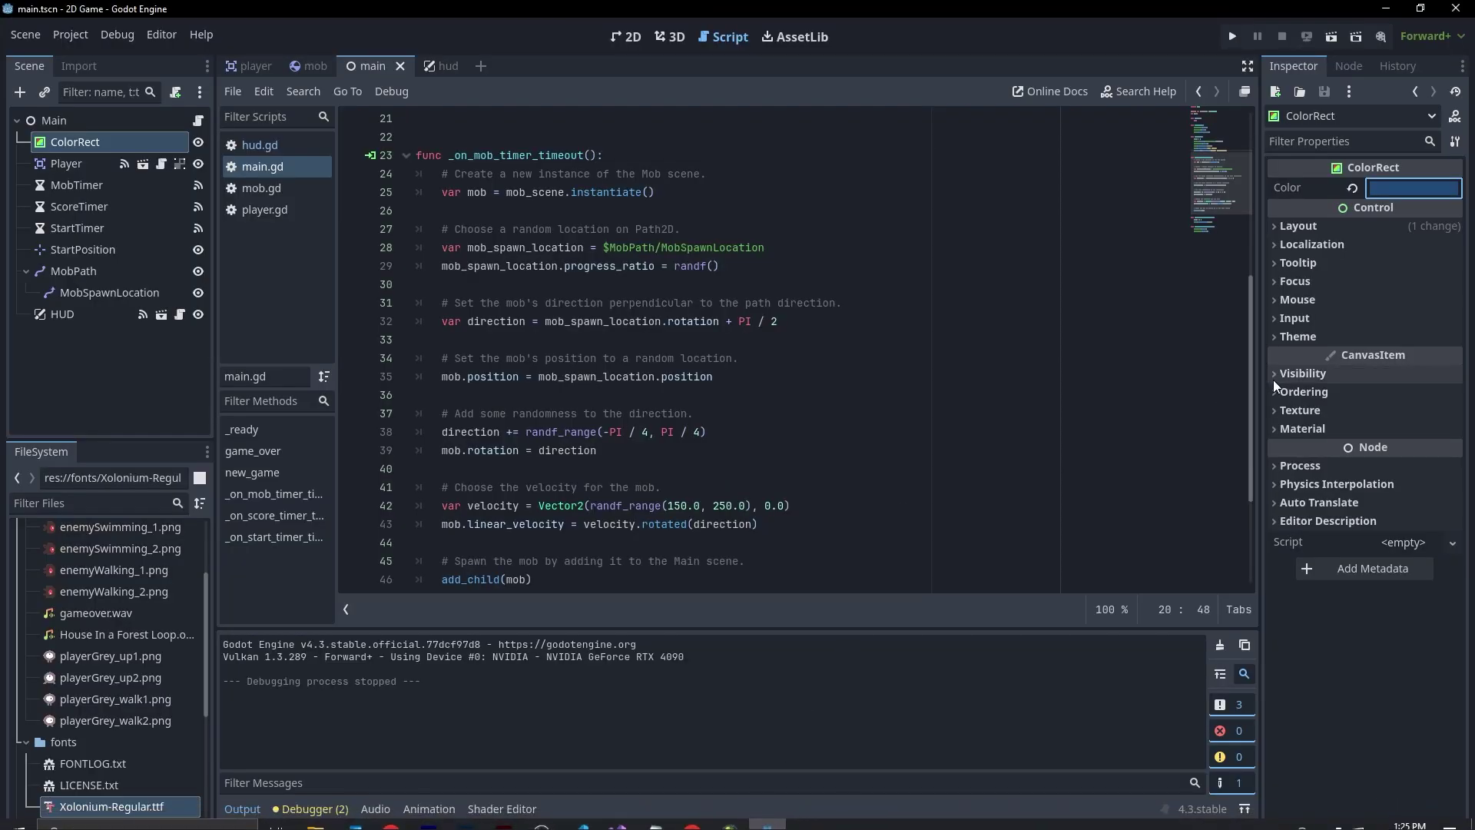
click(1275, 225)
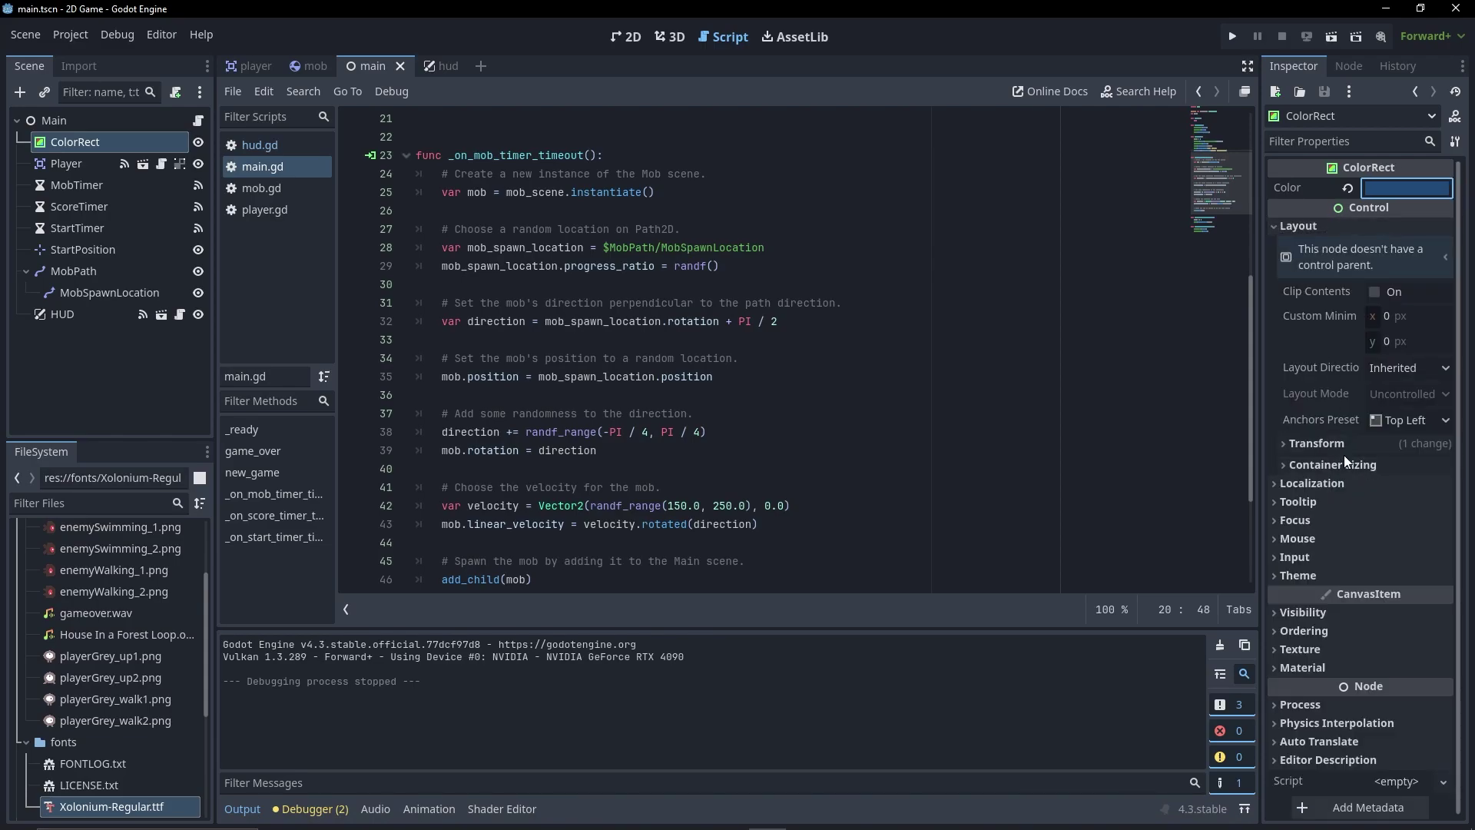
click(1425, 415)
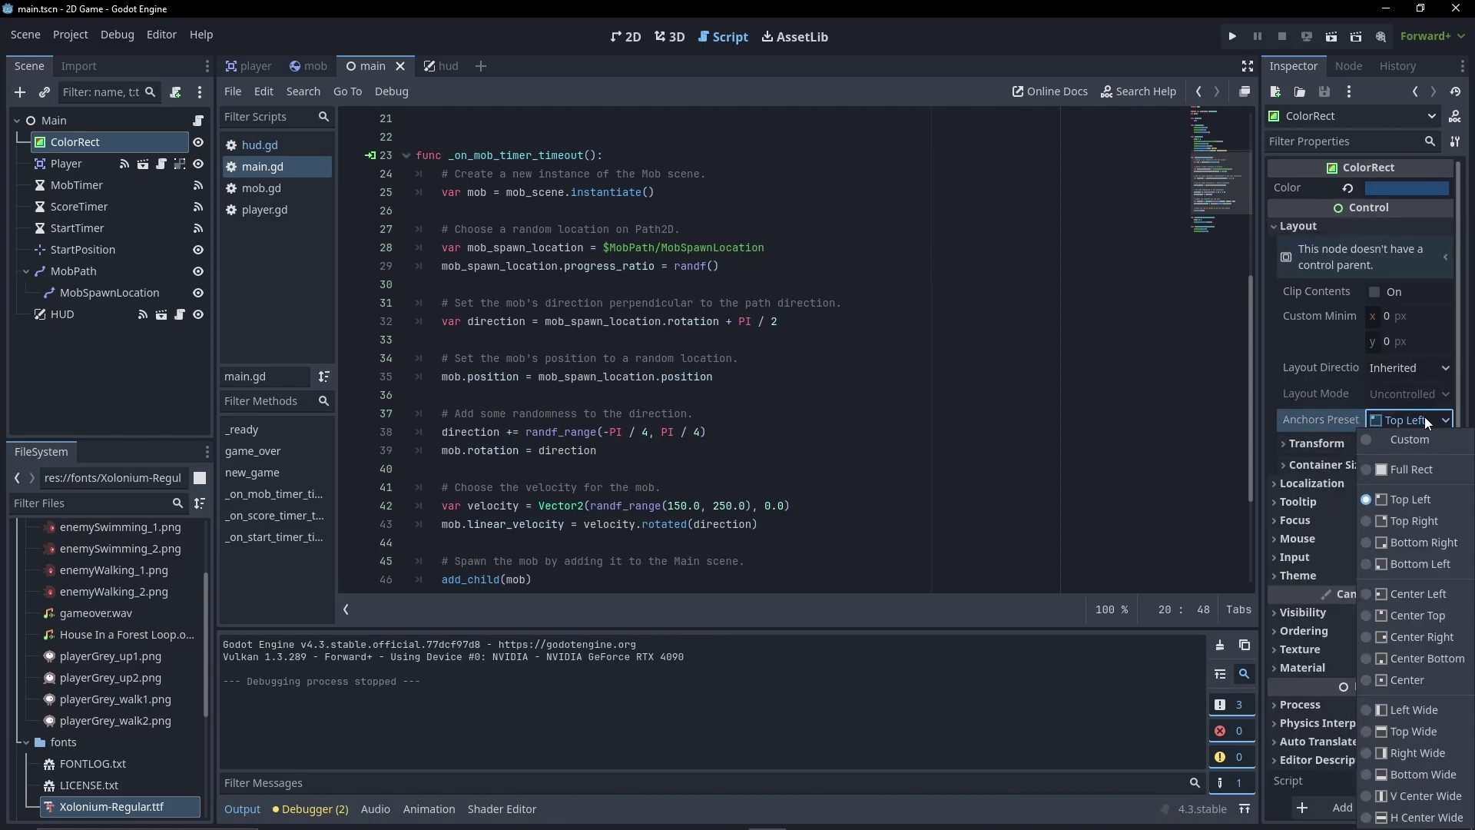
click(1397, 471)
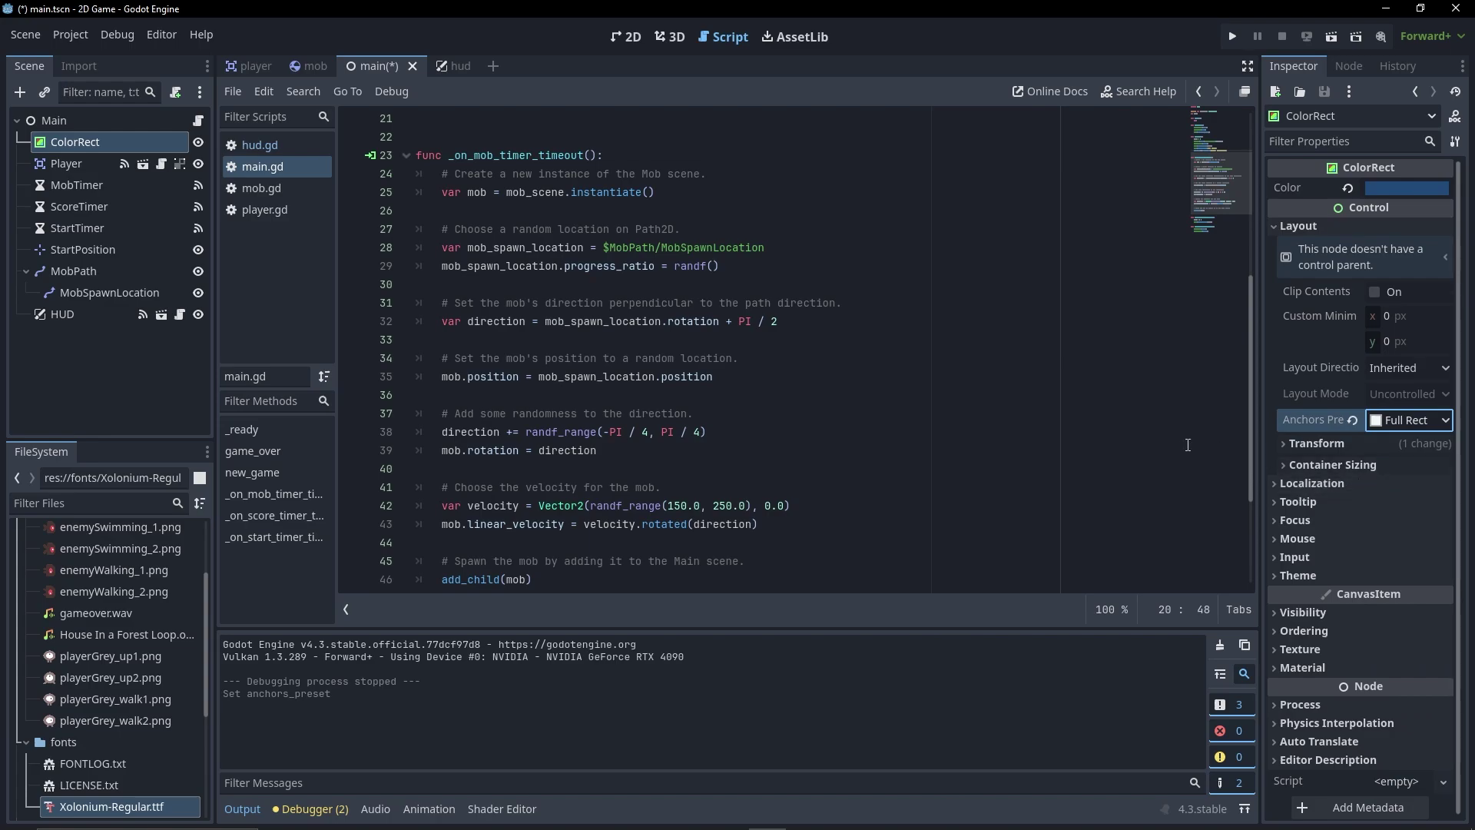
click(1141, 419)
key(F5)
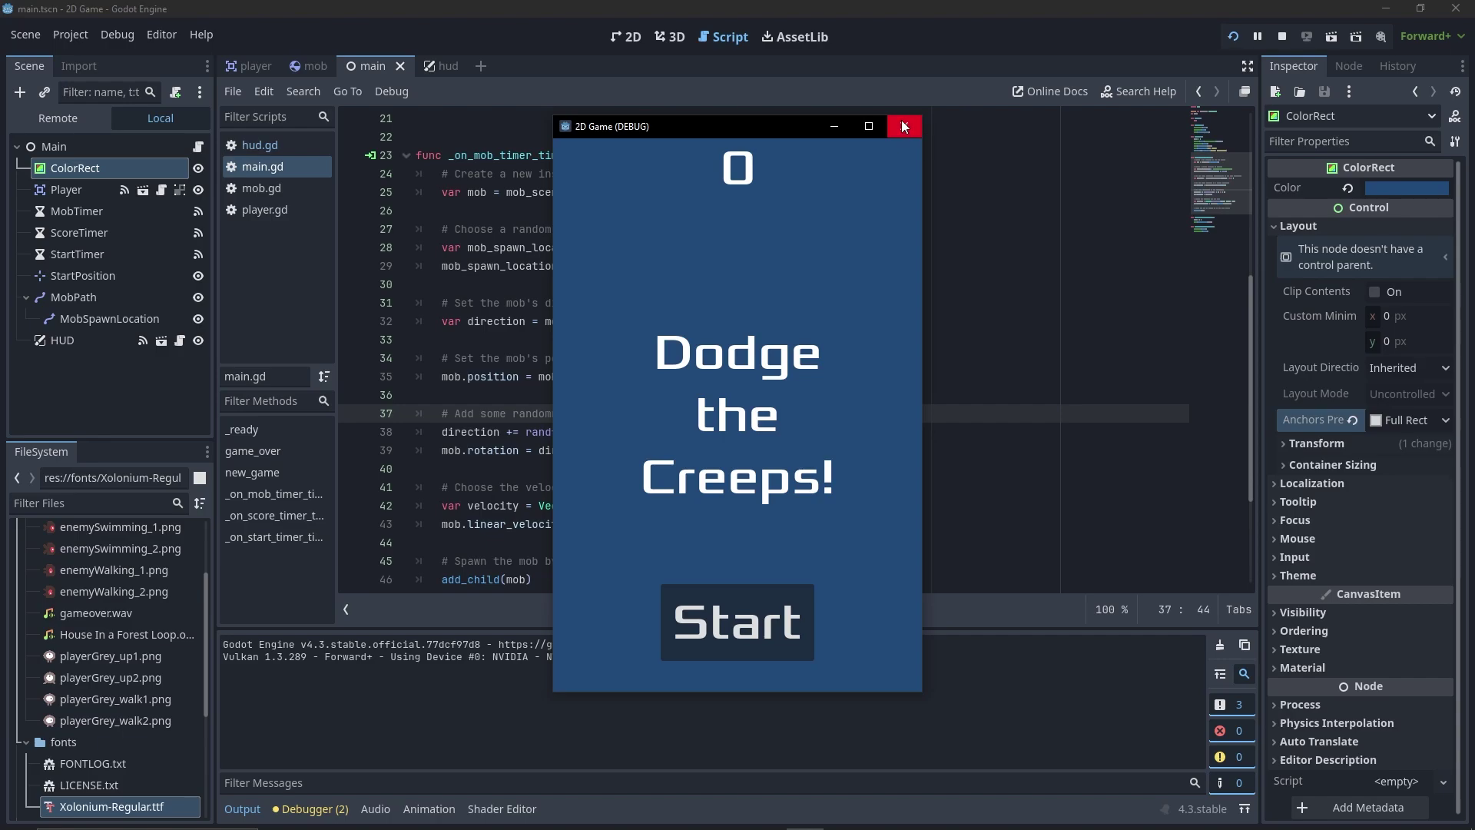
click(903, 126)
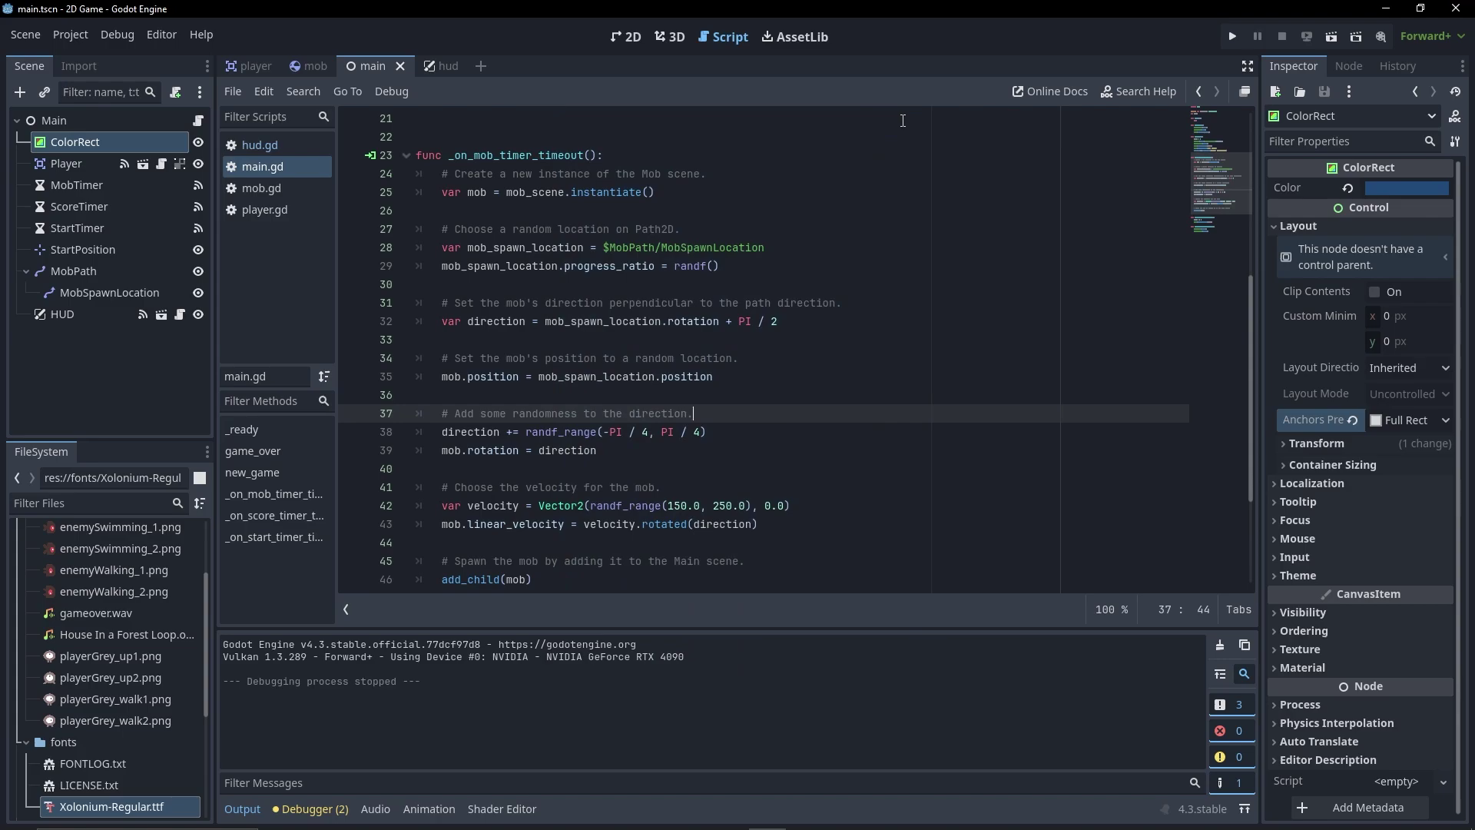
- Undo the ColorRect's anchors preset change in the 2D view and reapply Full Rect from the viewport's anchor presets
click(693, 814)
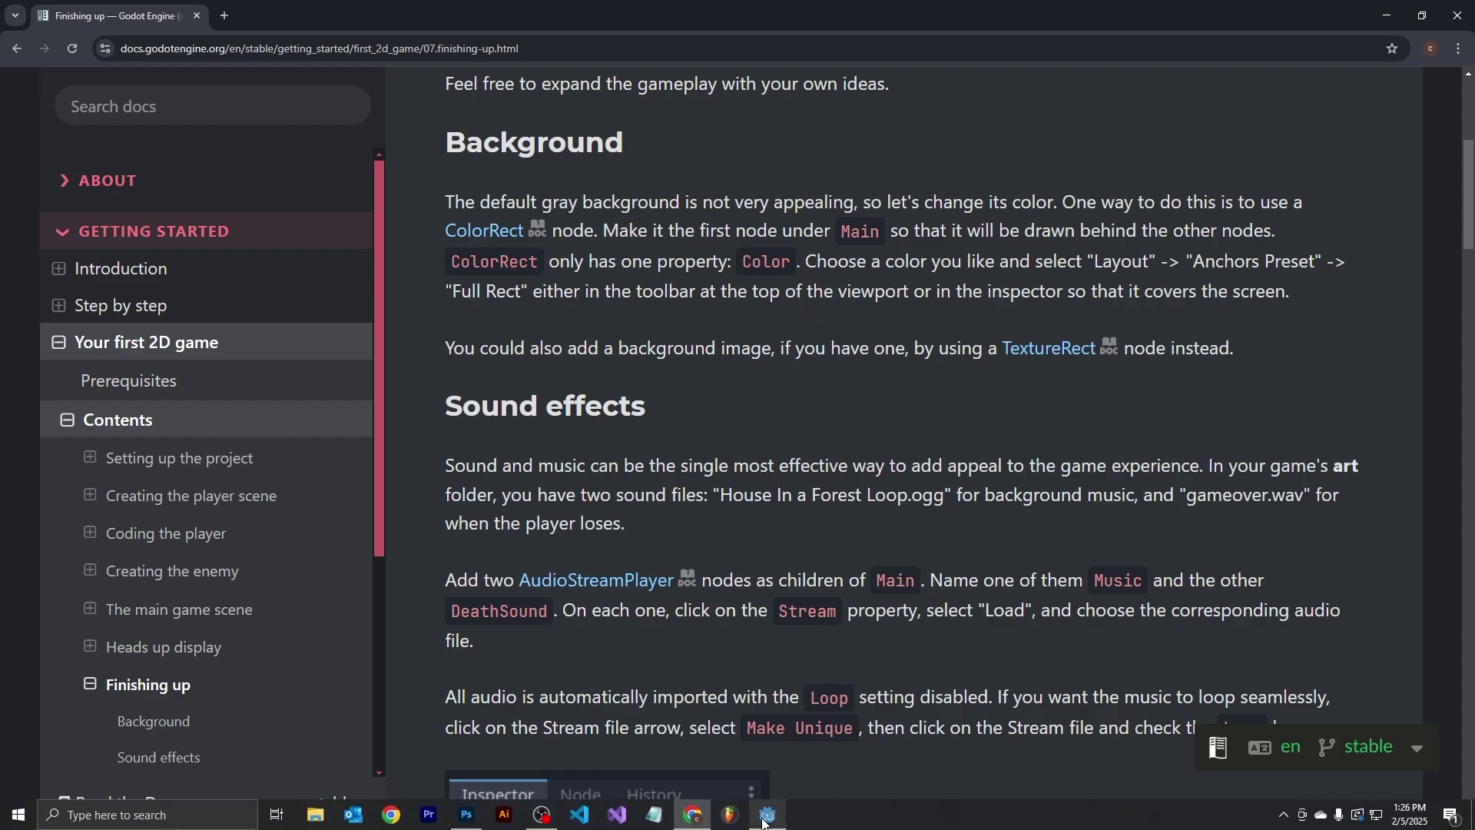
click(766, 818)
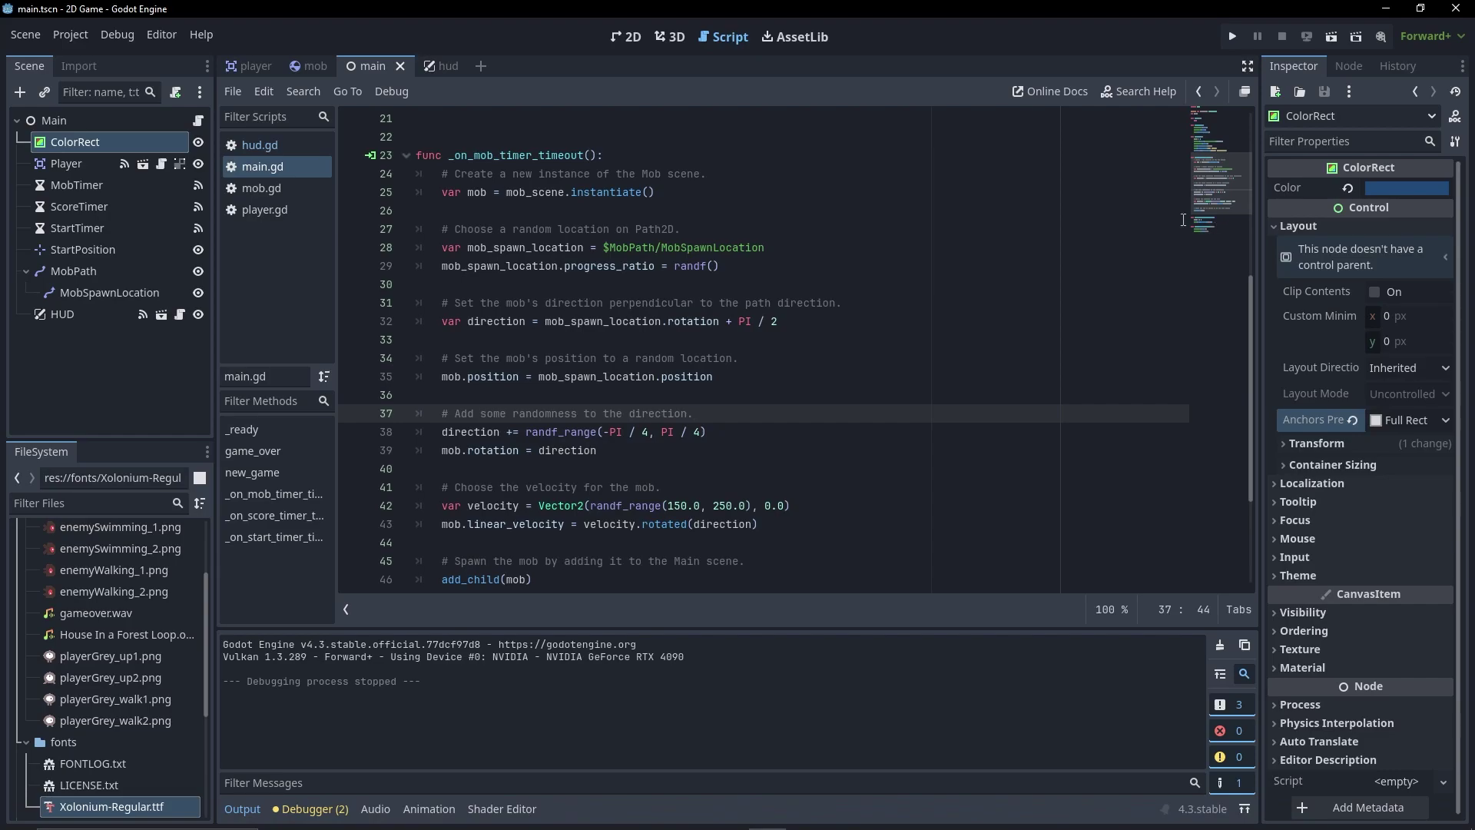
click(630, 40)
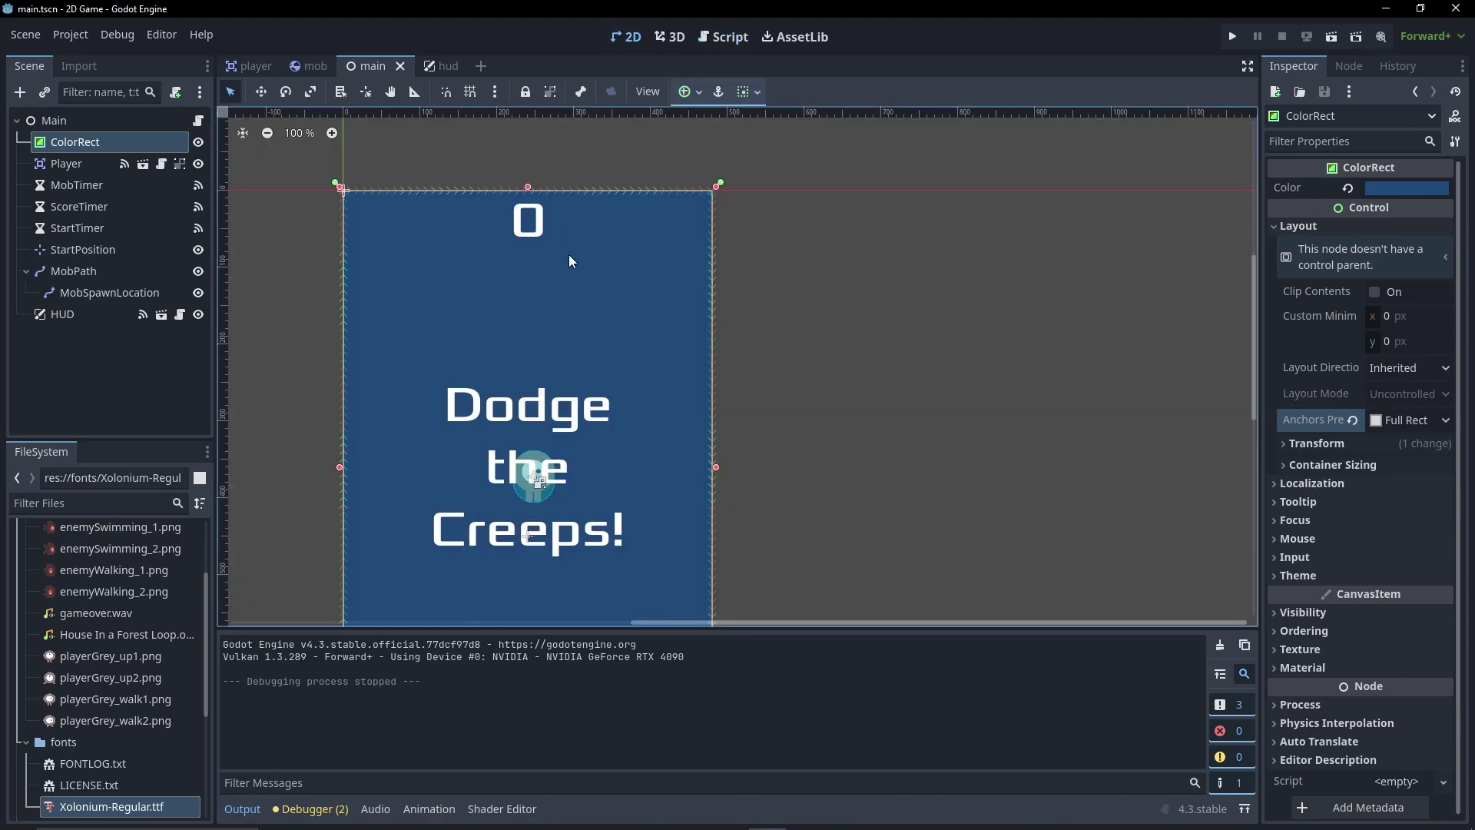
click(759, 91)
click(759, 90)
click(702, 94)
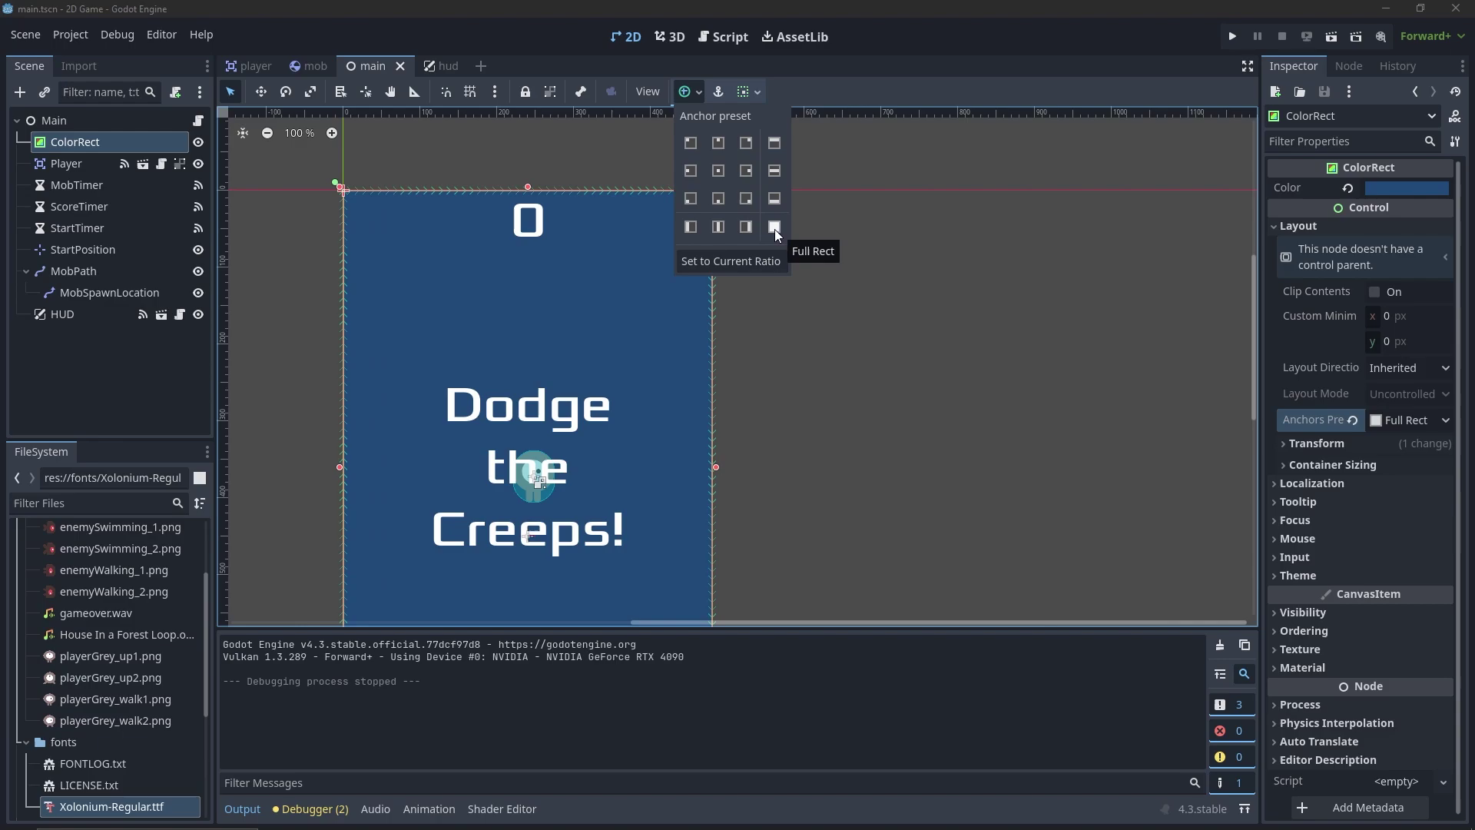
key(Escape)
key(ctrl+z)
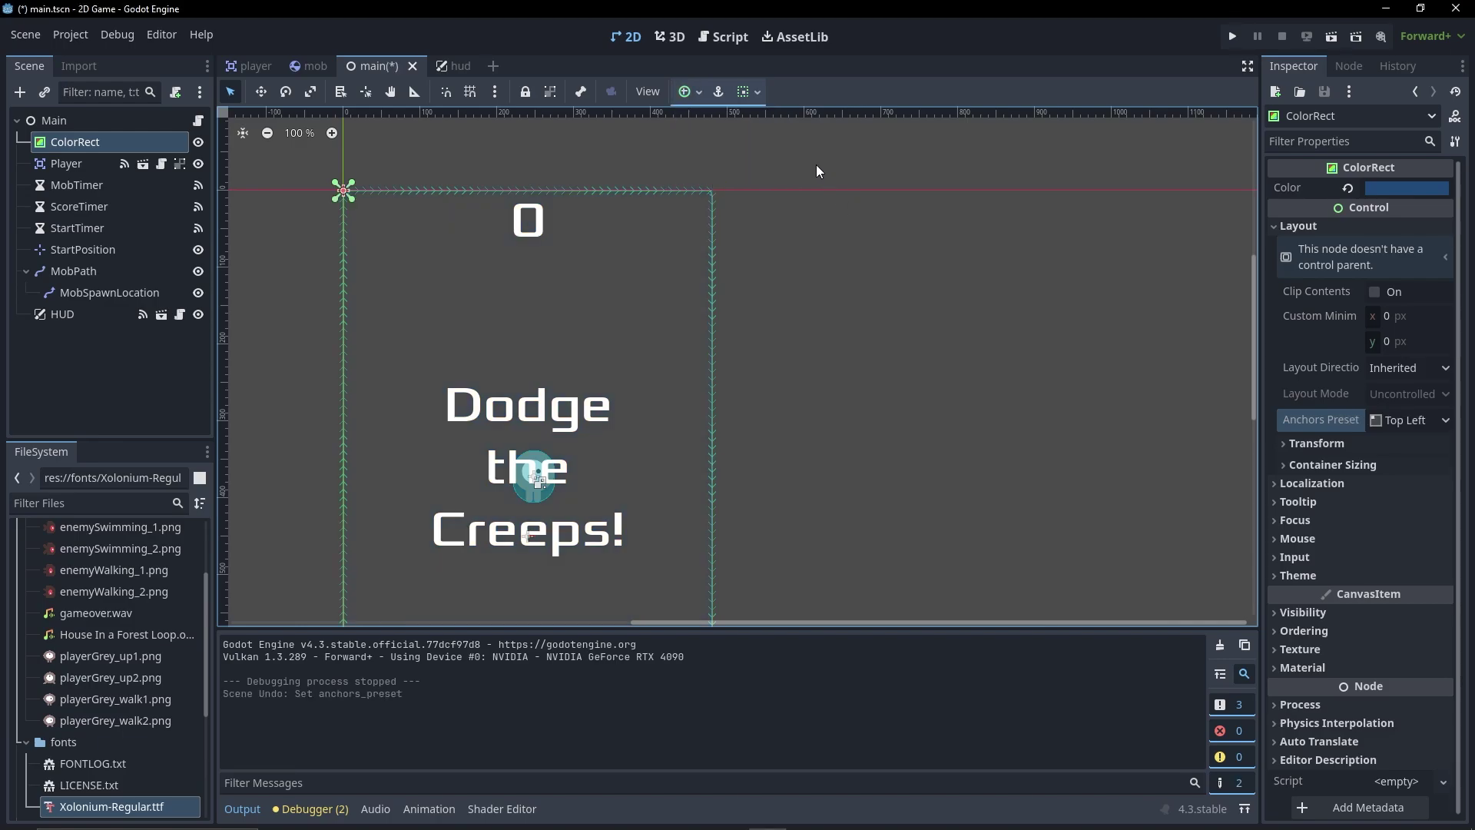
click(695, 93)
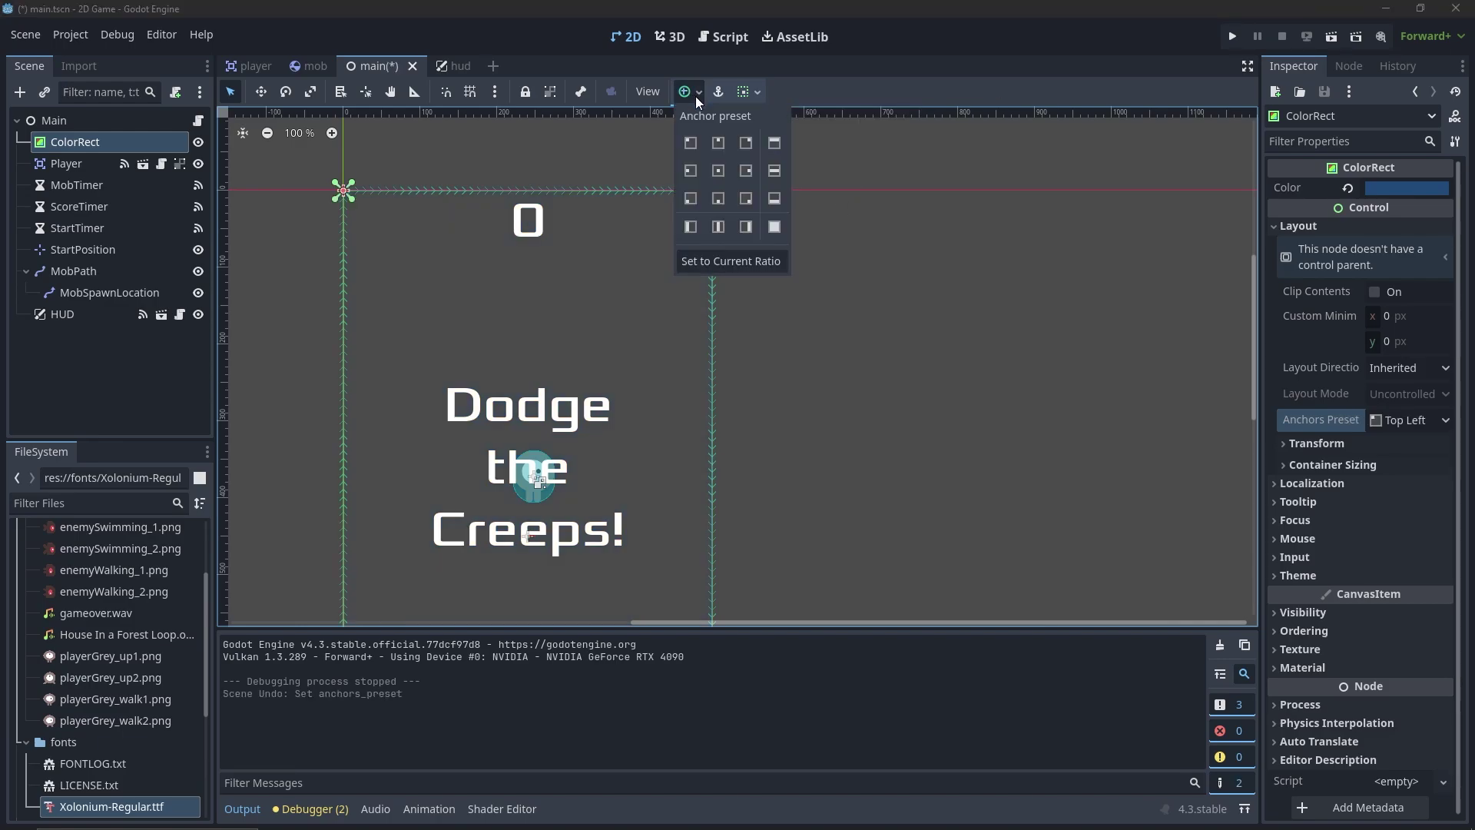
click(774, 227)
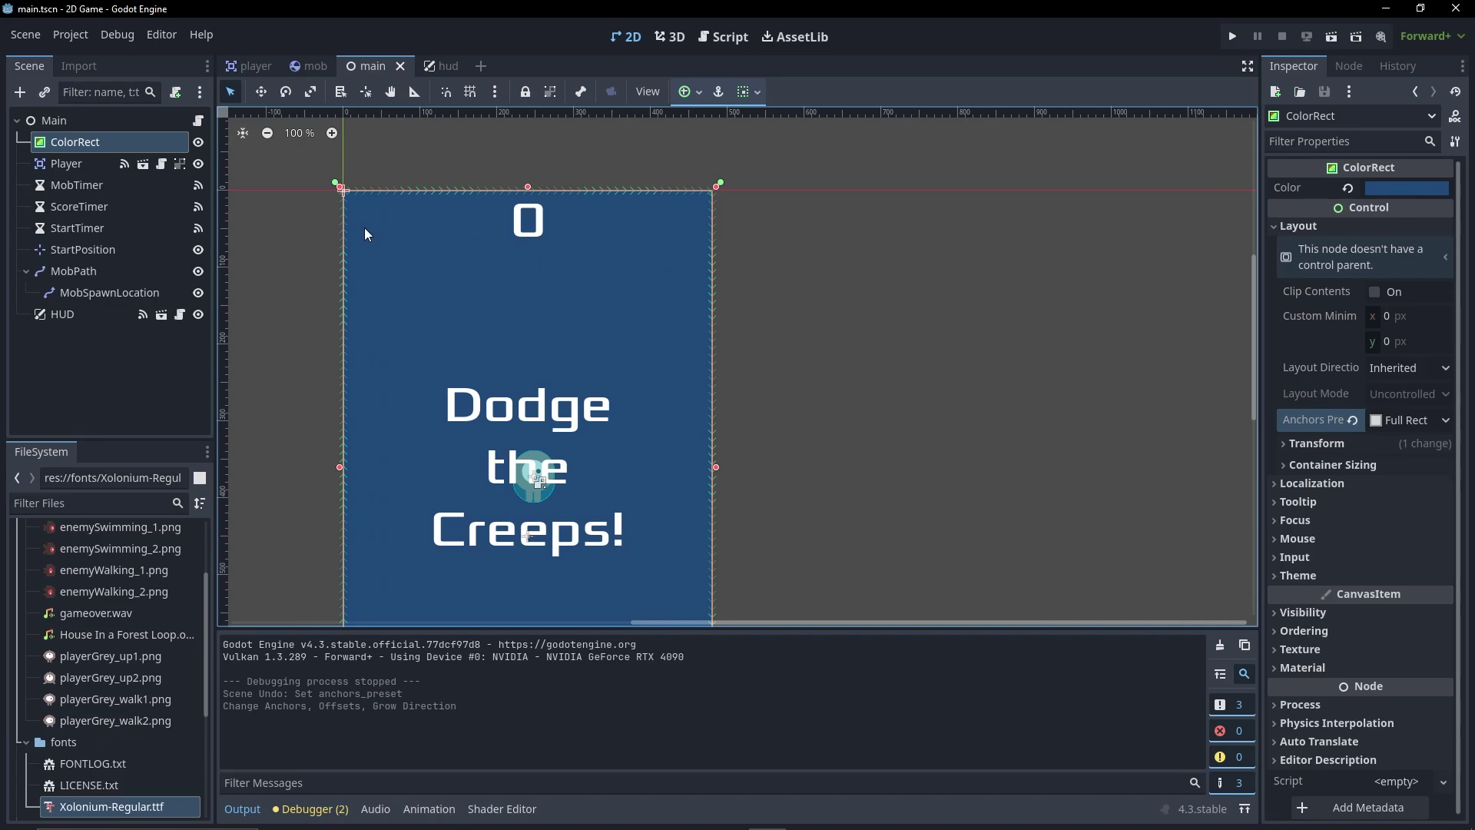
- Inspect the MobTimer, ScoreTimer and StartTimer nodes' properties in the main scene and view the main.gd script
click(85, 186)
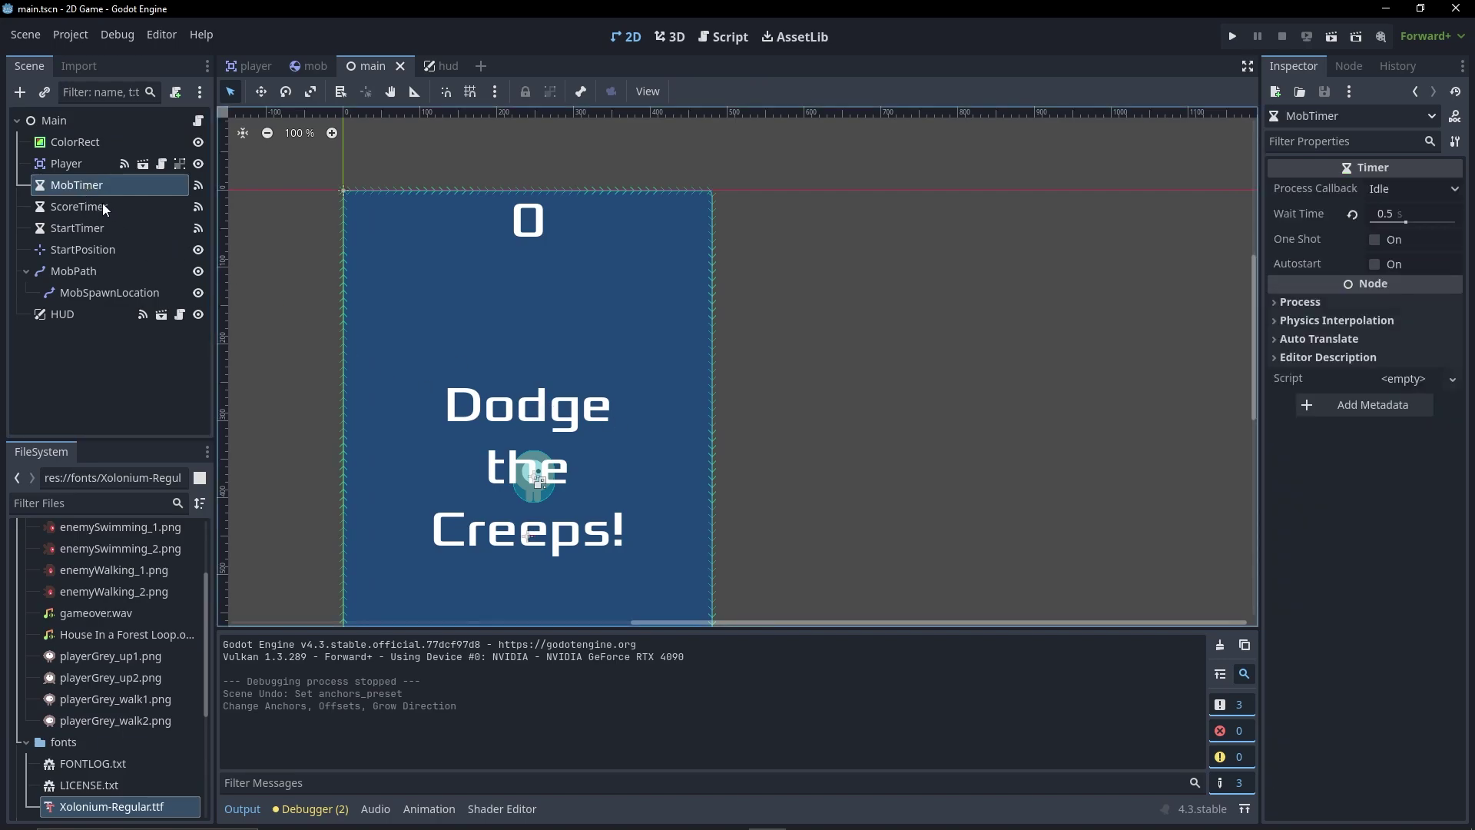
click(101, 207)
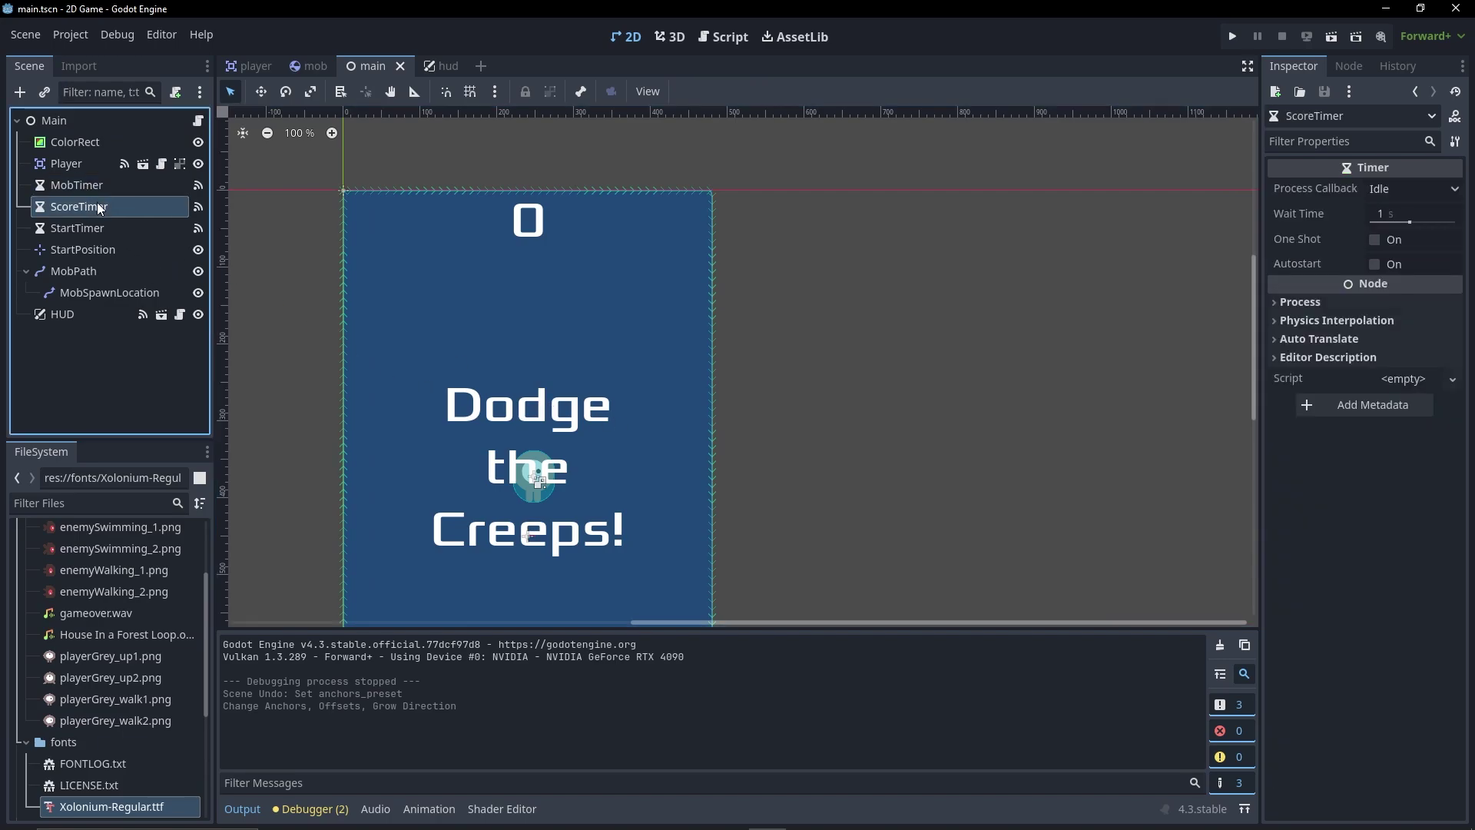
click(524, 417)
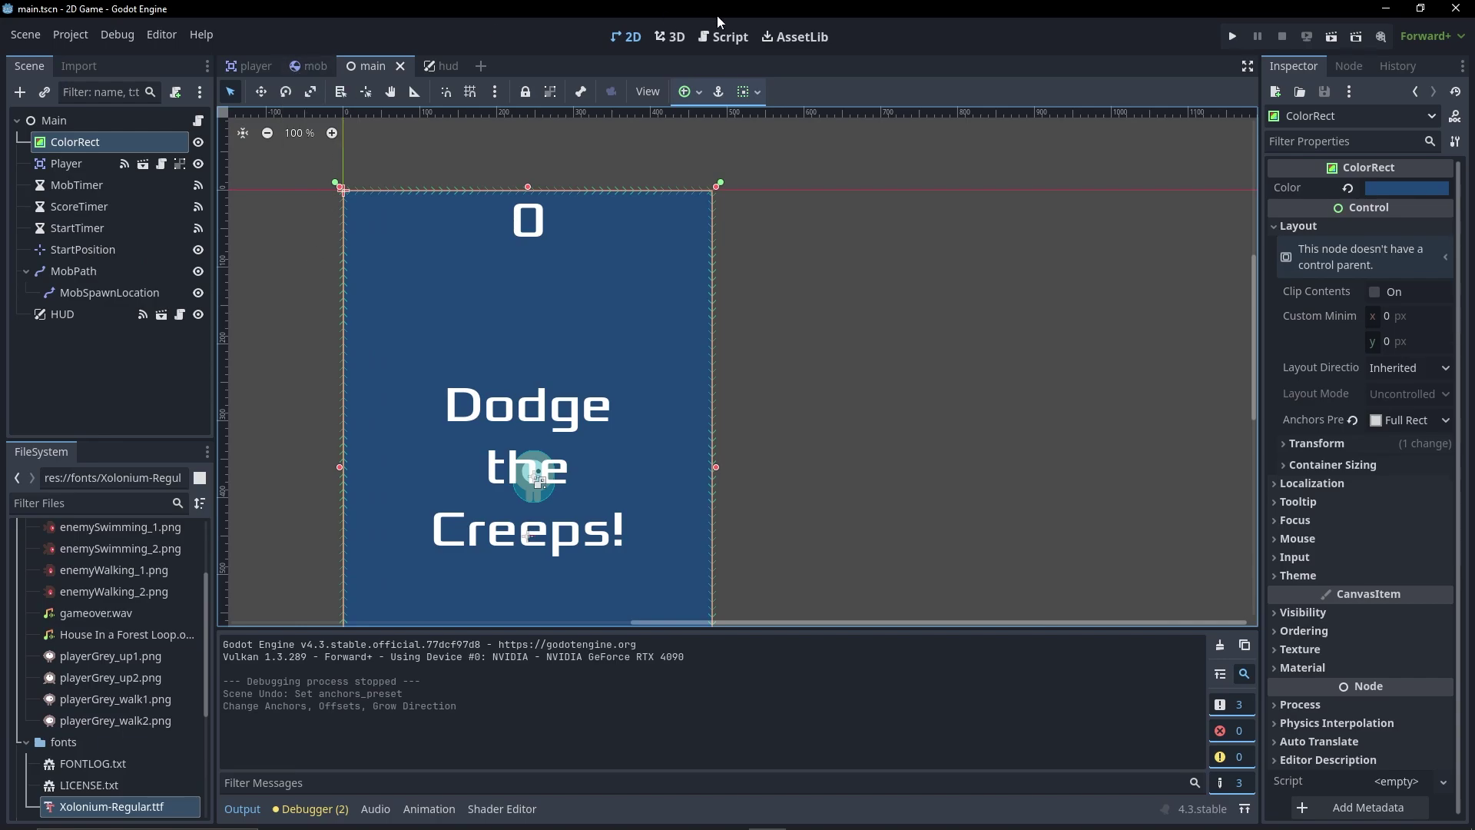
click(719, 37)
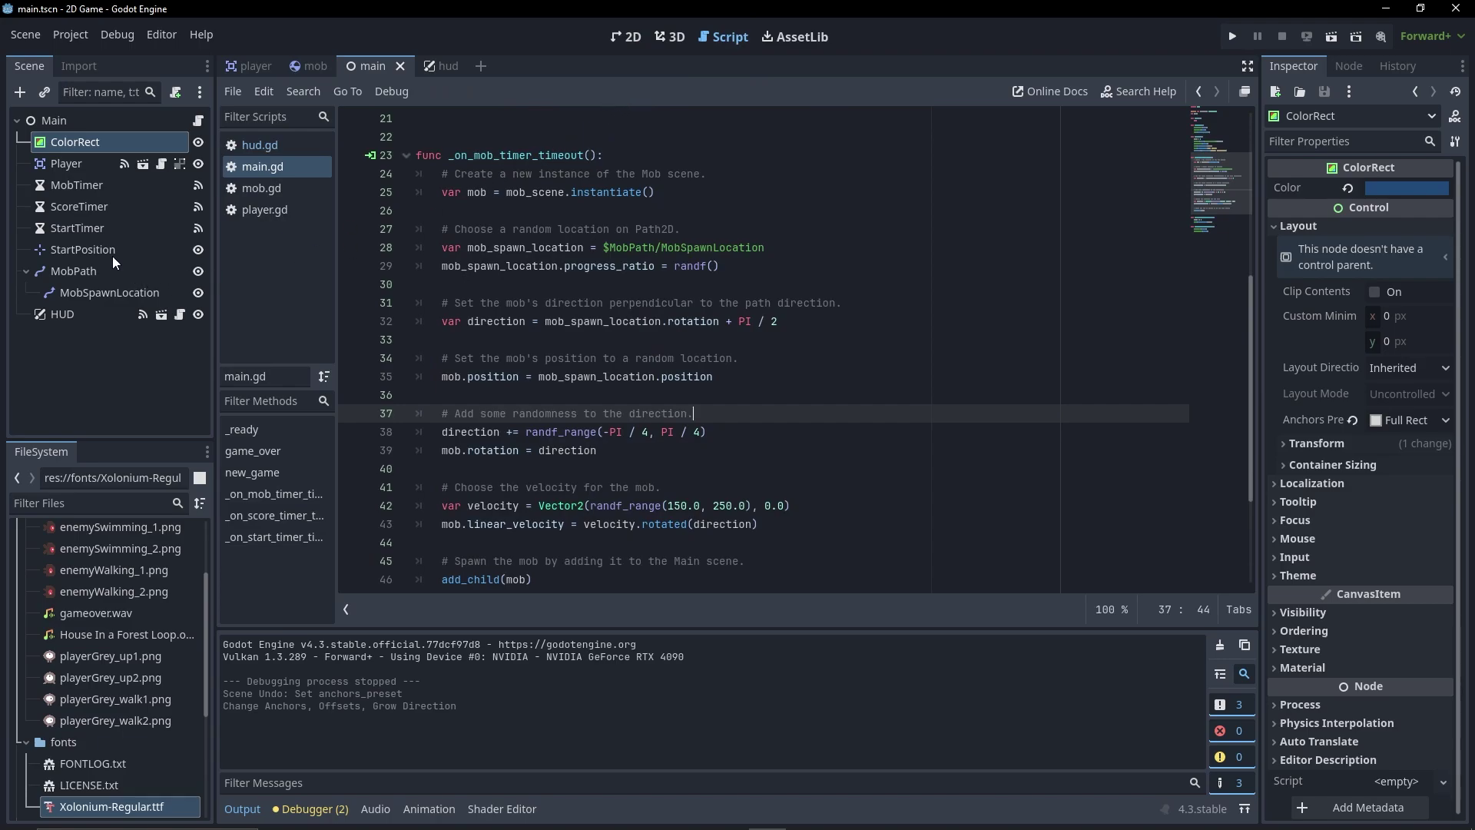
click(79, 189)
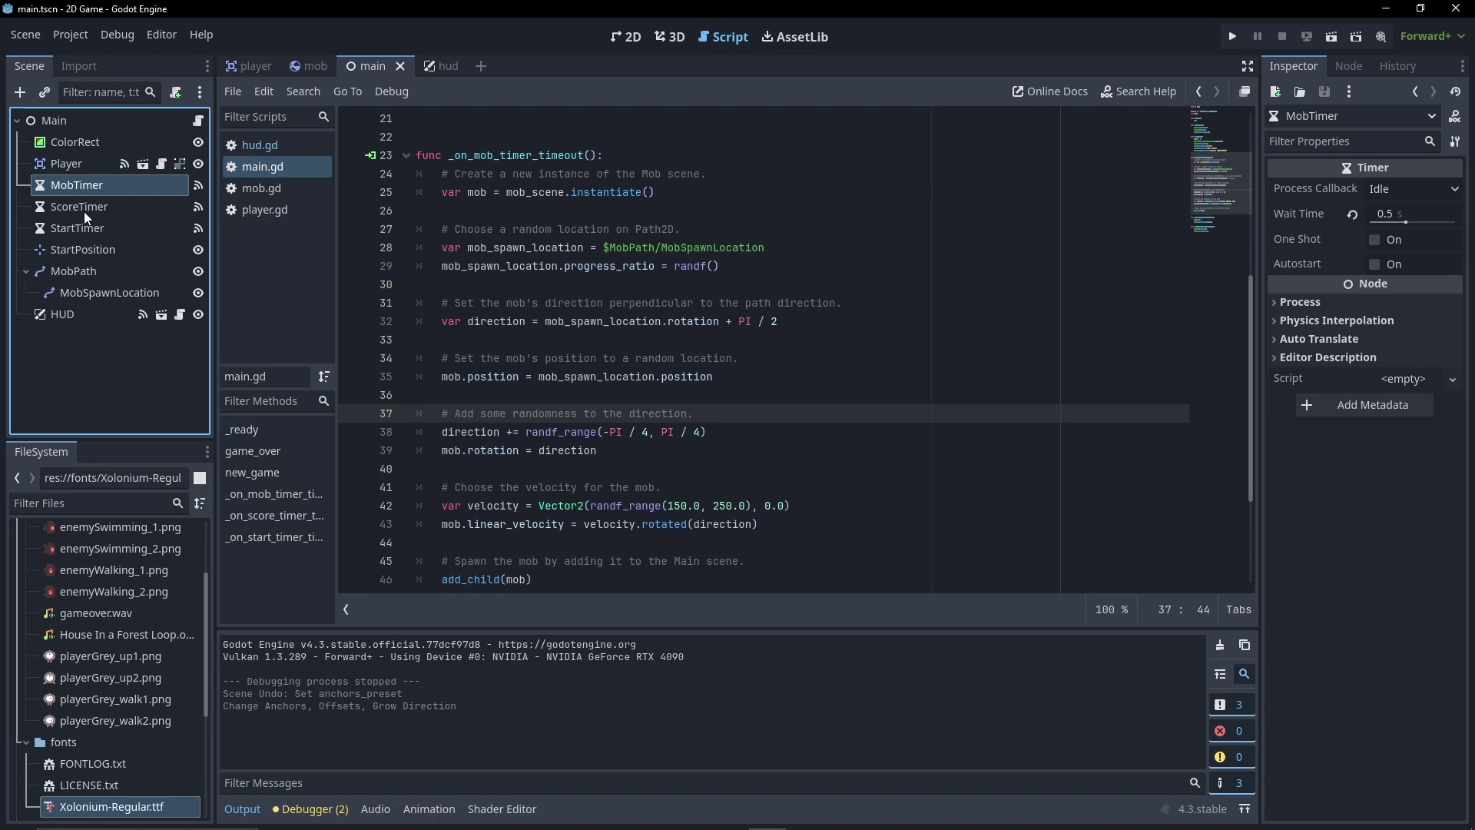
click(85, 207)
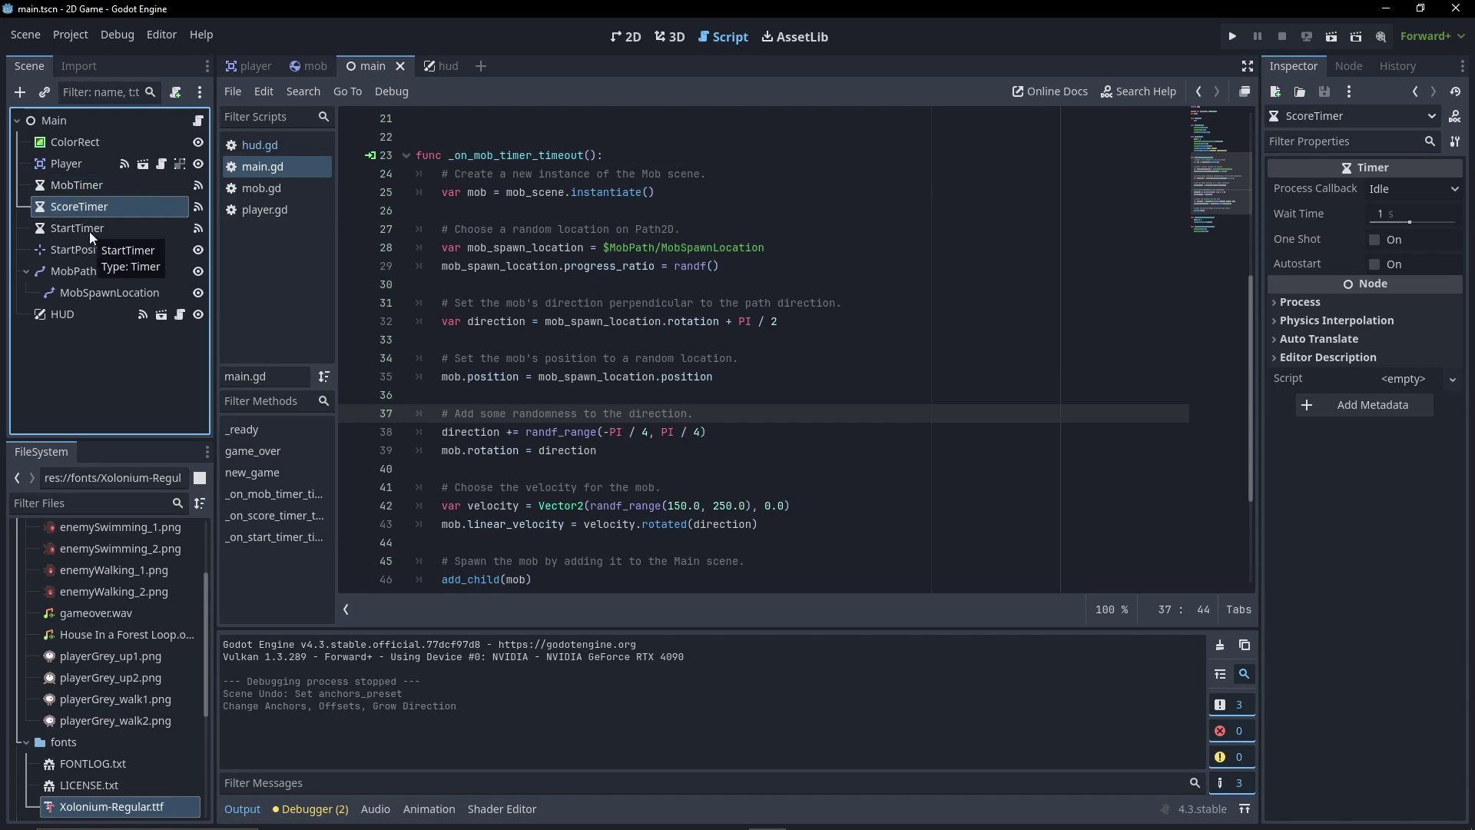
click(89, 229)
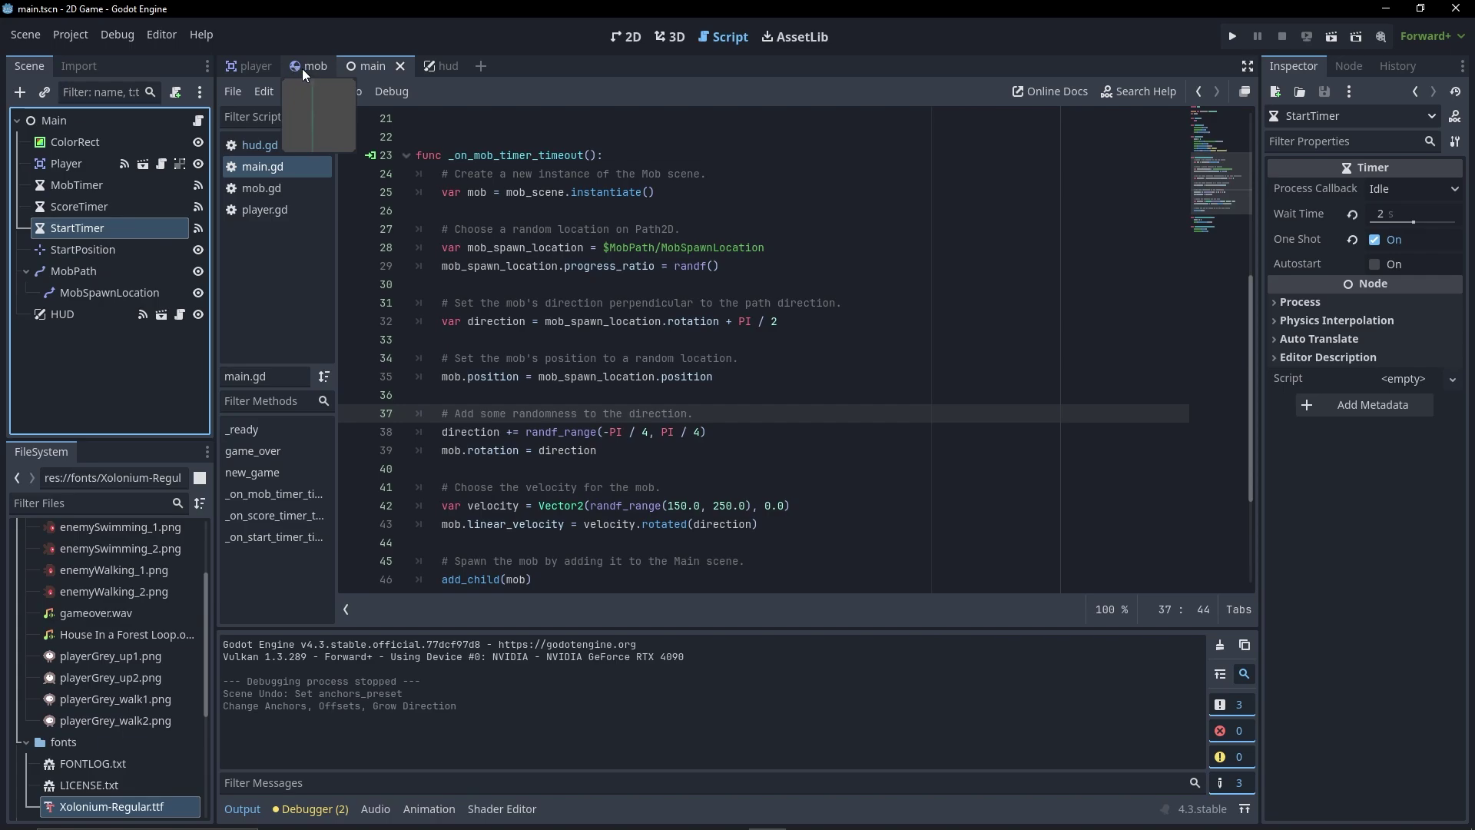
- In the hud scene, set the Message label's Transform Size x to 480 px
click(445, 67)
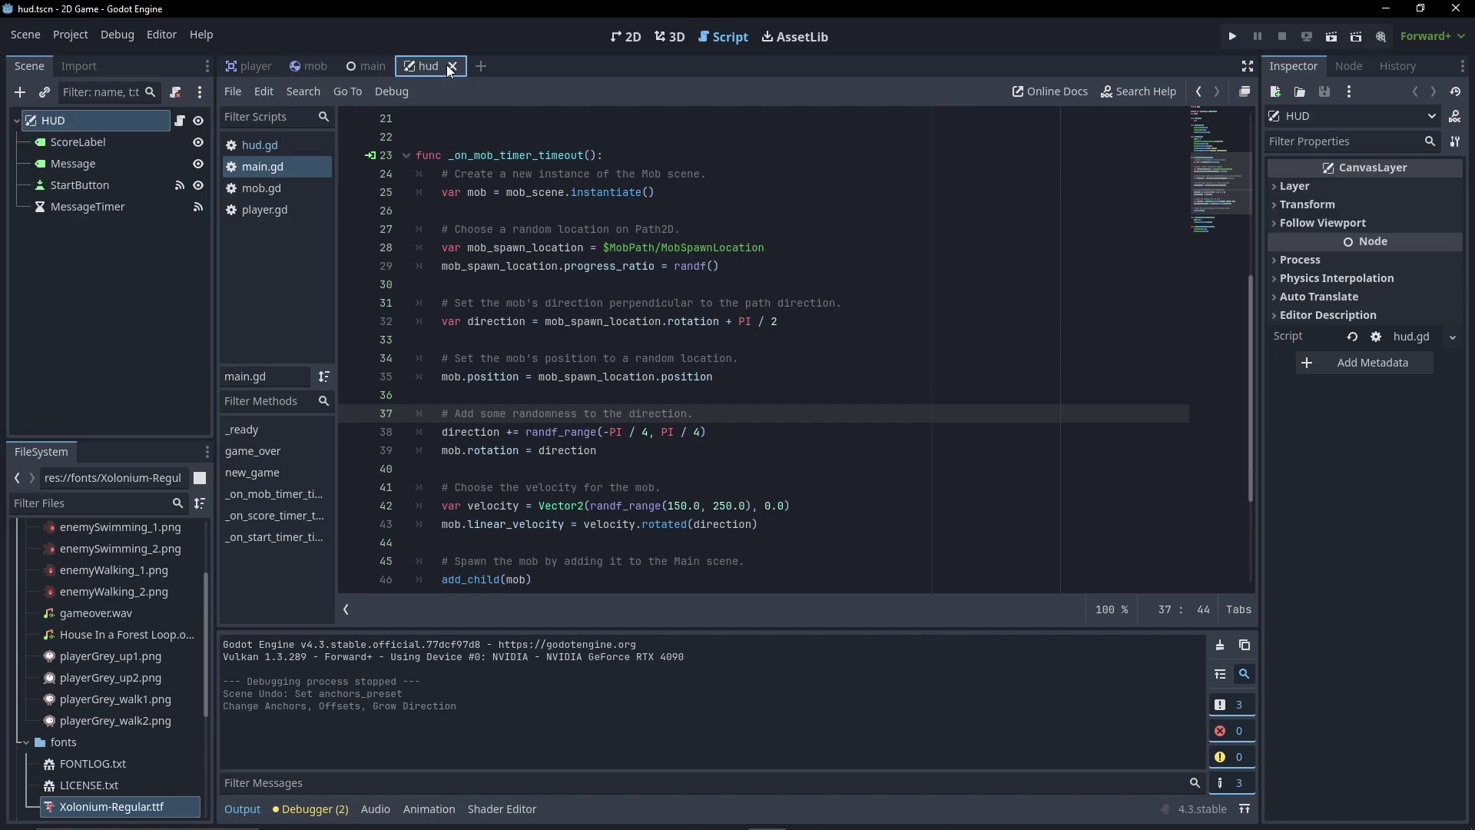
click(80, 164)
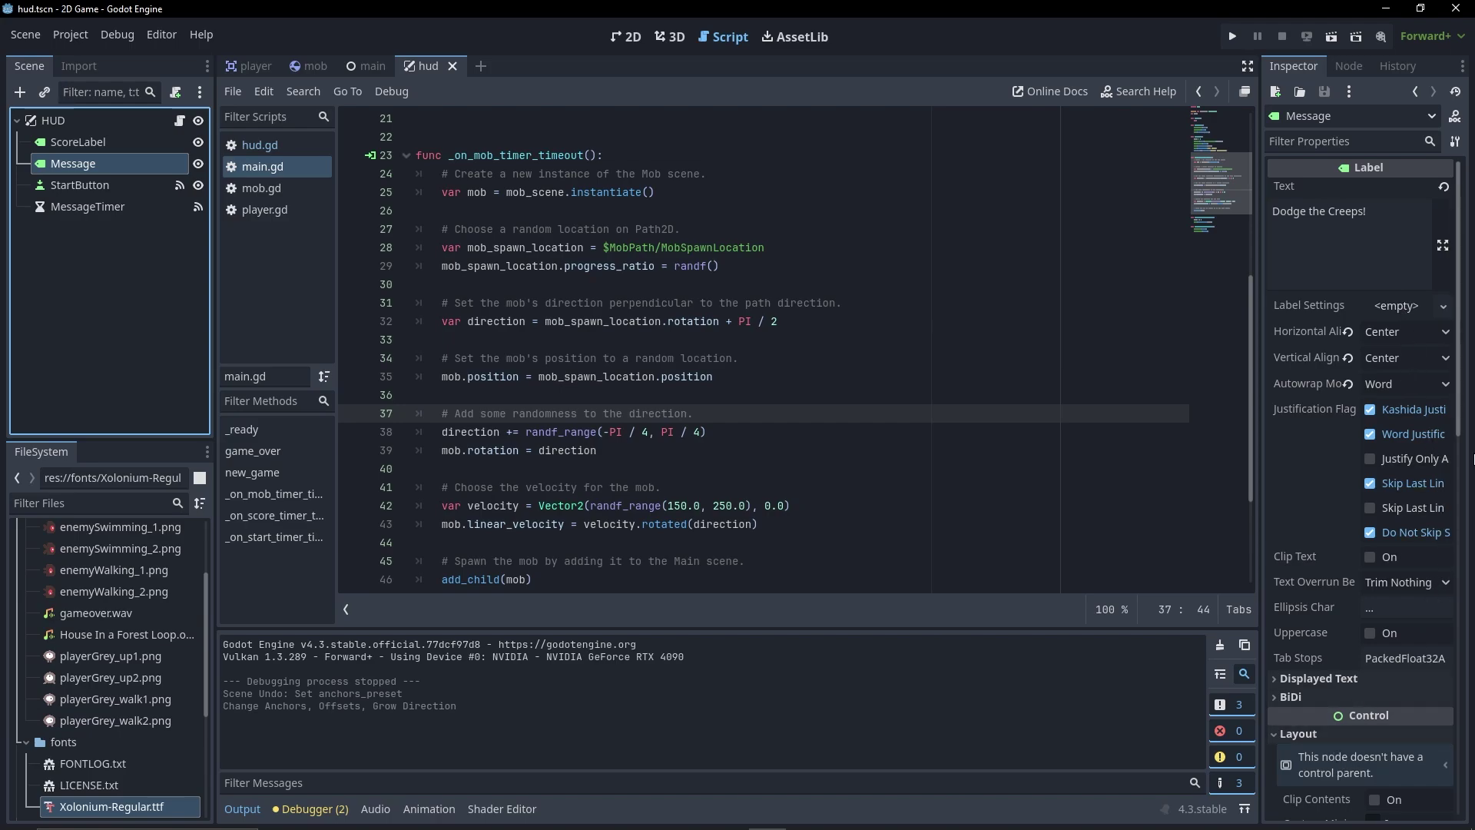
scroll(1469, 522, down, 5)
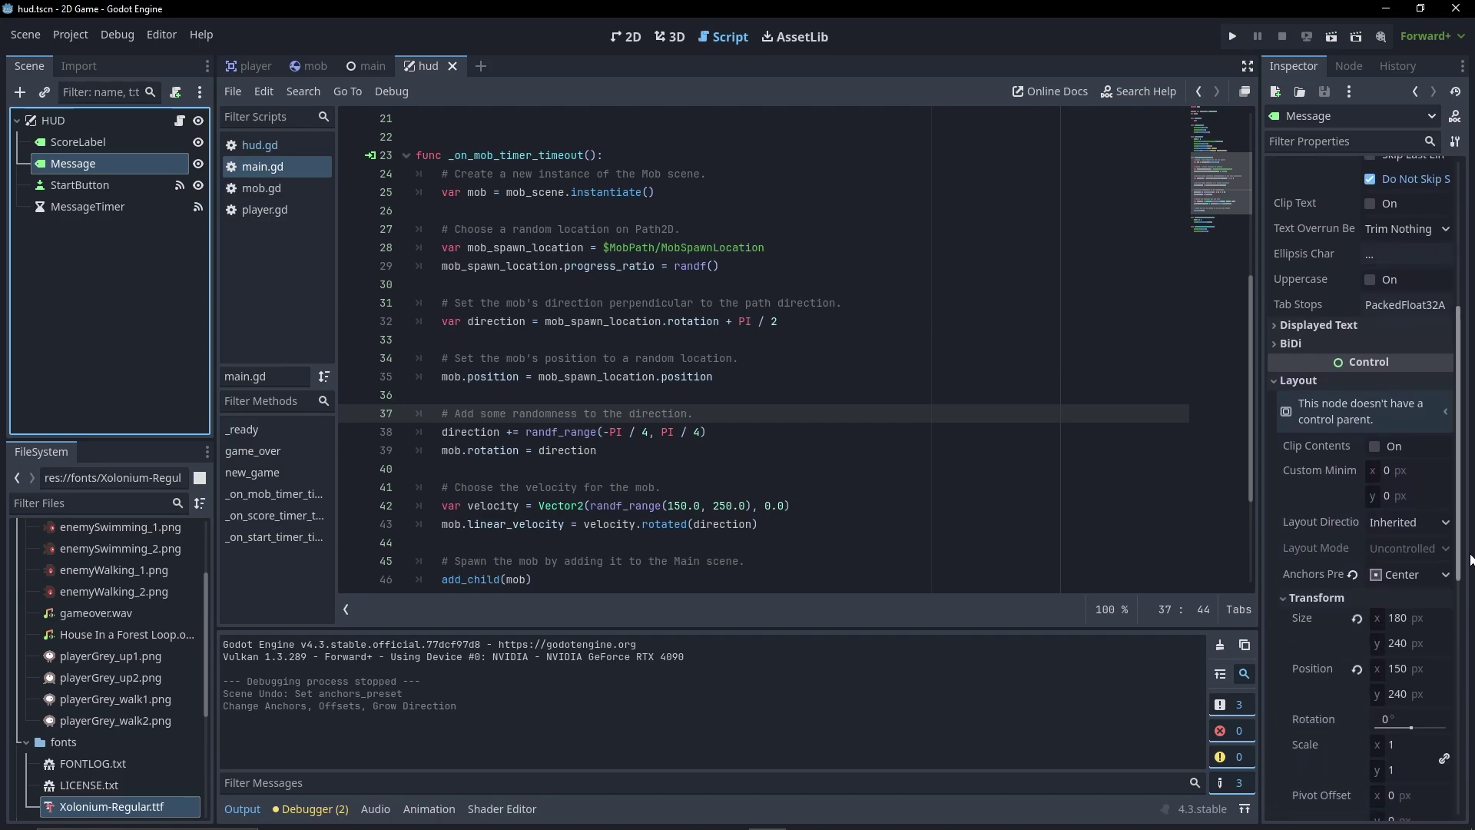
scroll(1469, 559, down, 2)
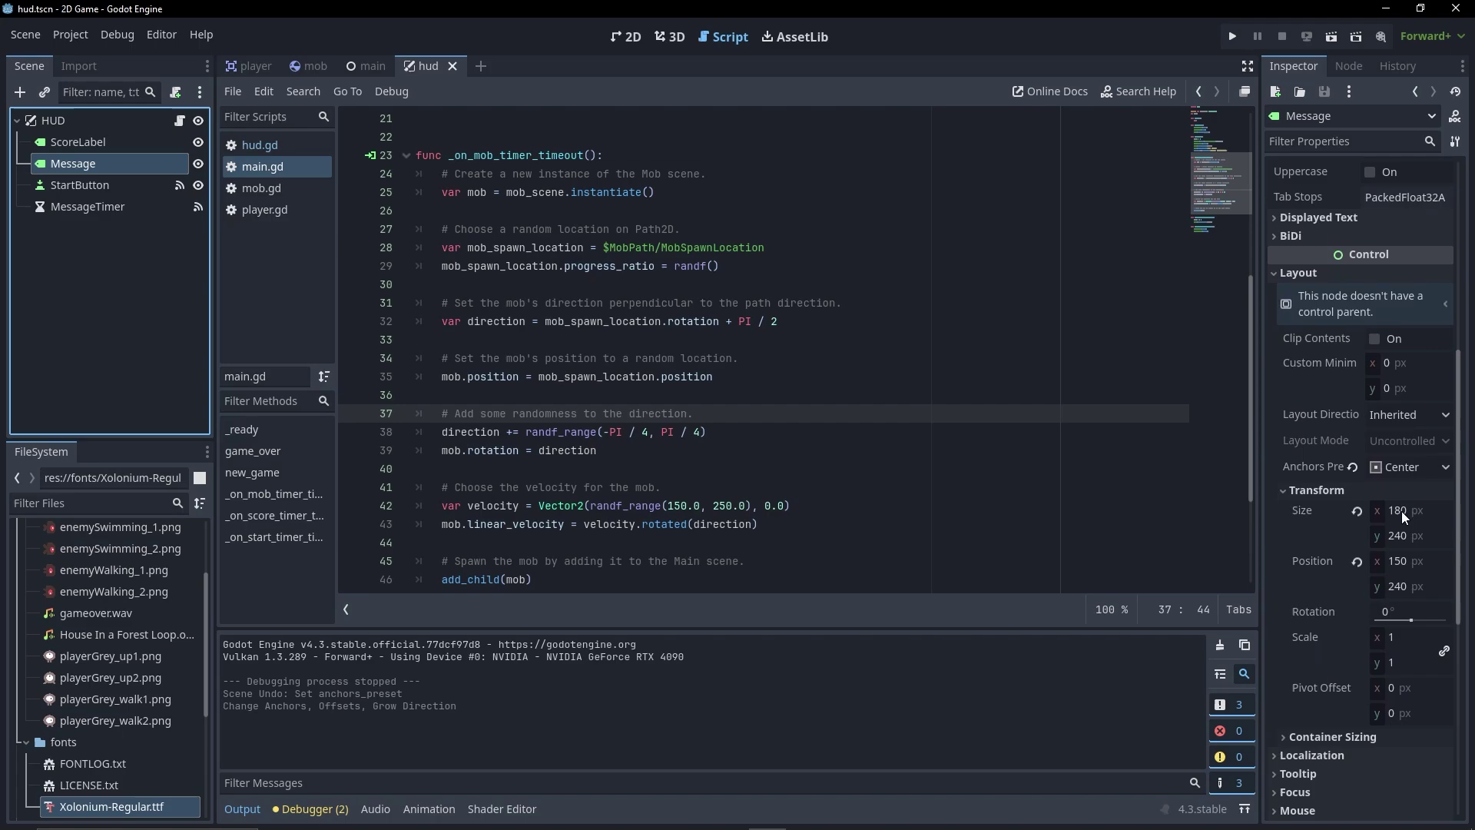
click(1395, 510)
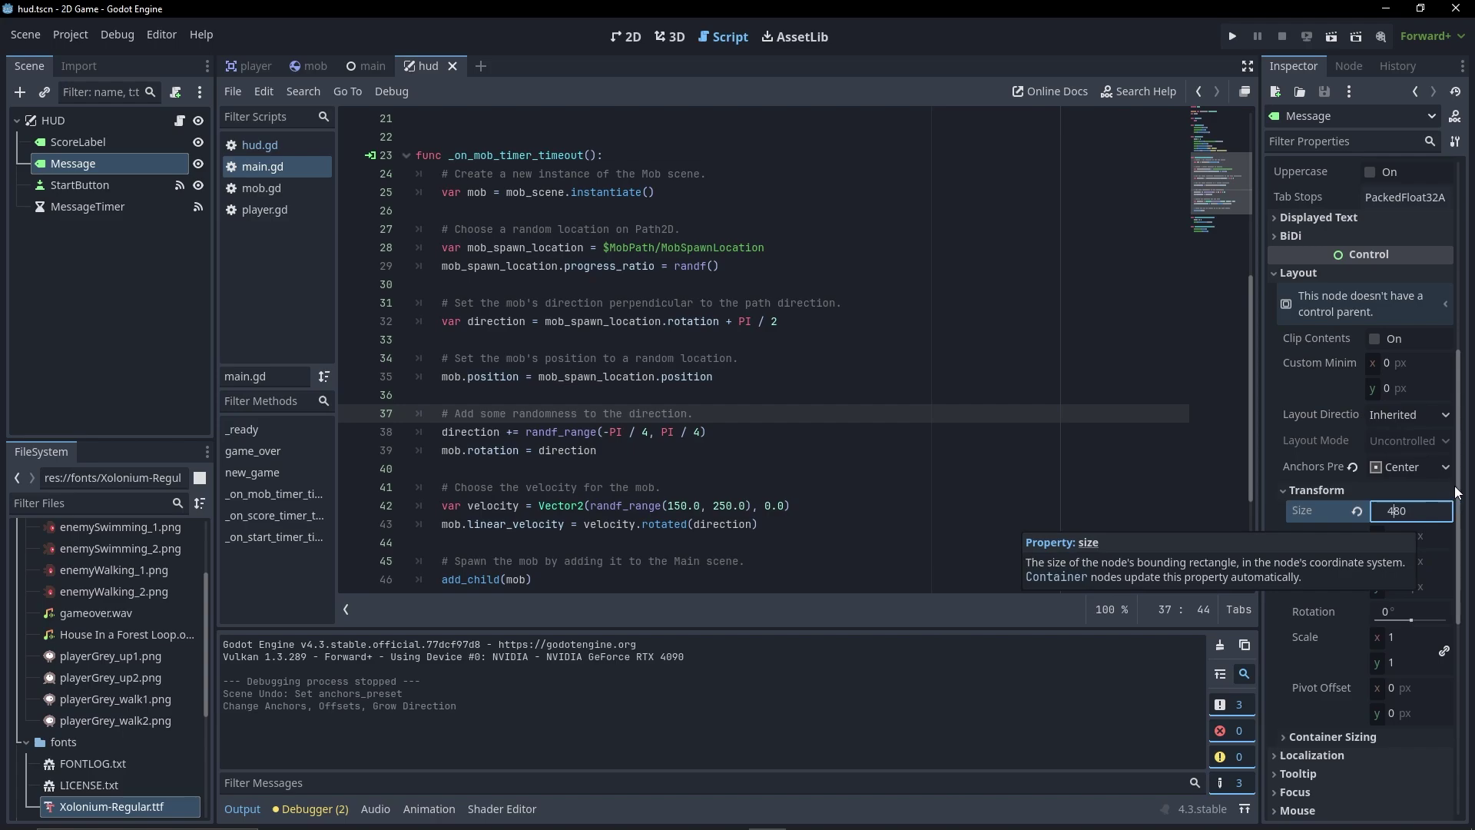
key(Return)
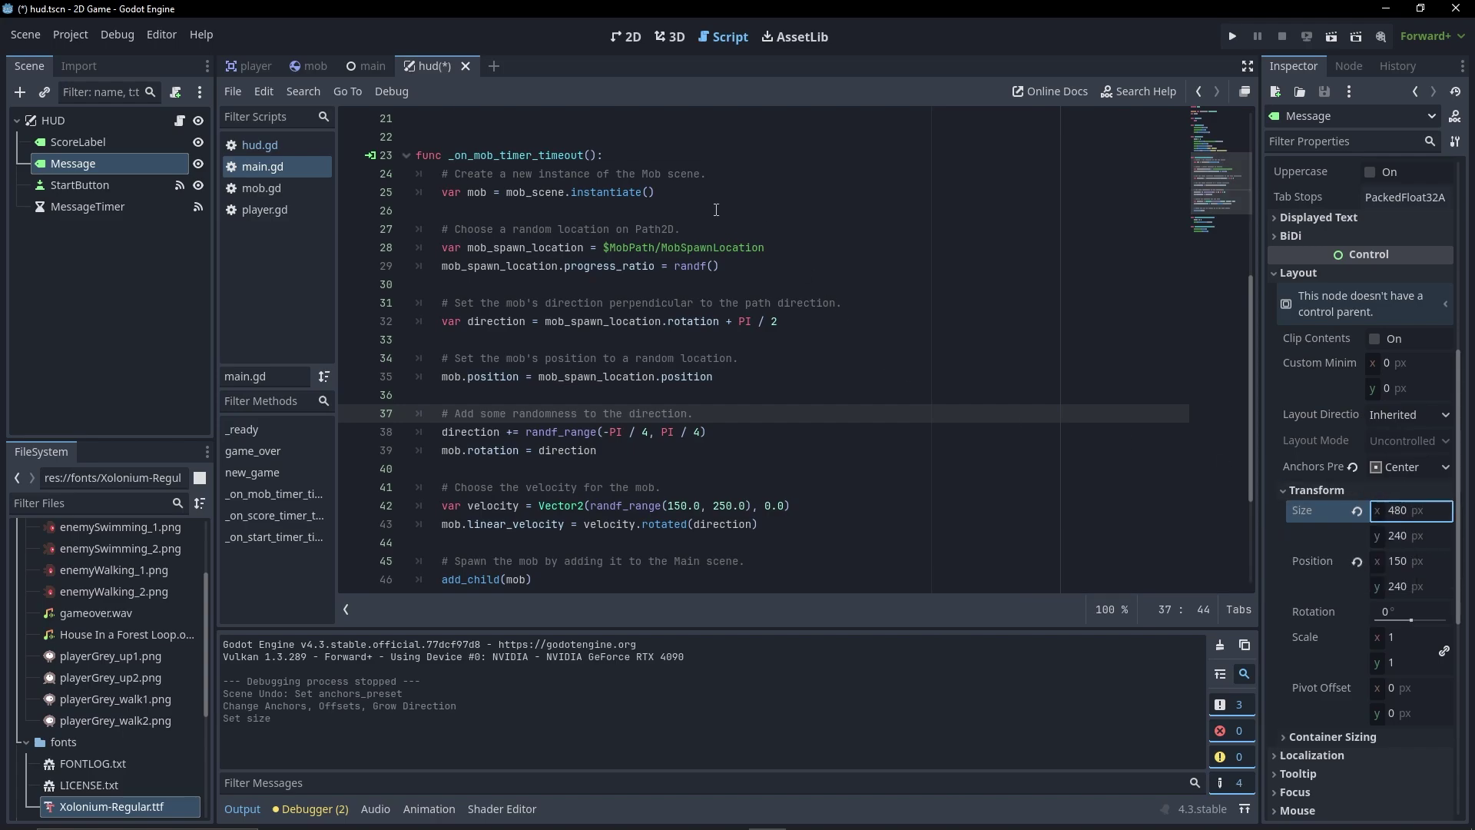
- Show the hud scene in the 2D view, reapply the Center anchor preset to the Message label, and deselect it
click(626, 37)
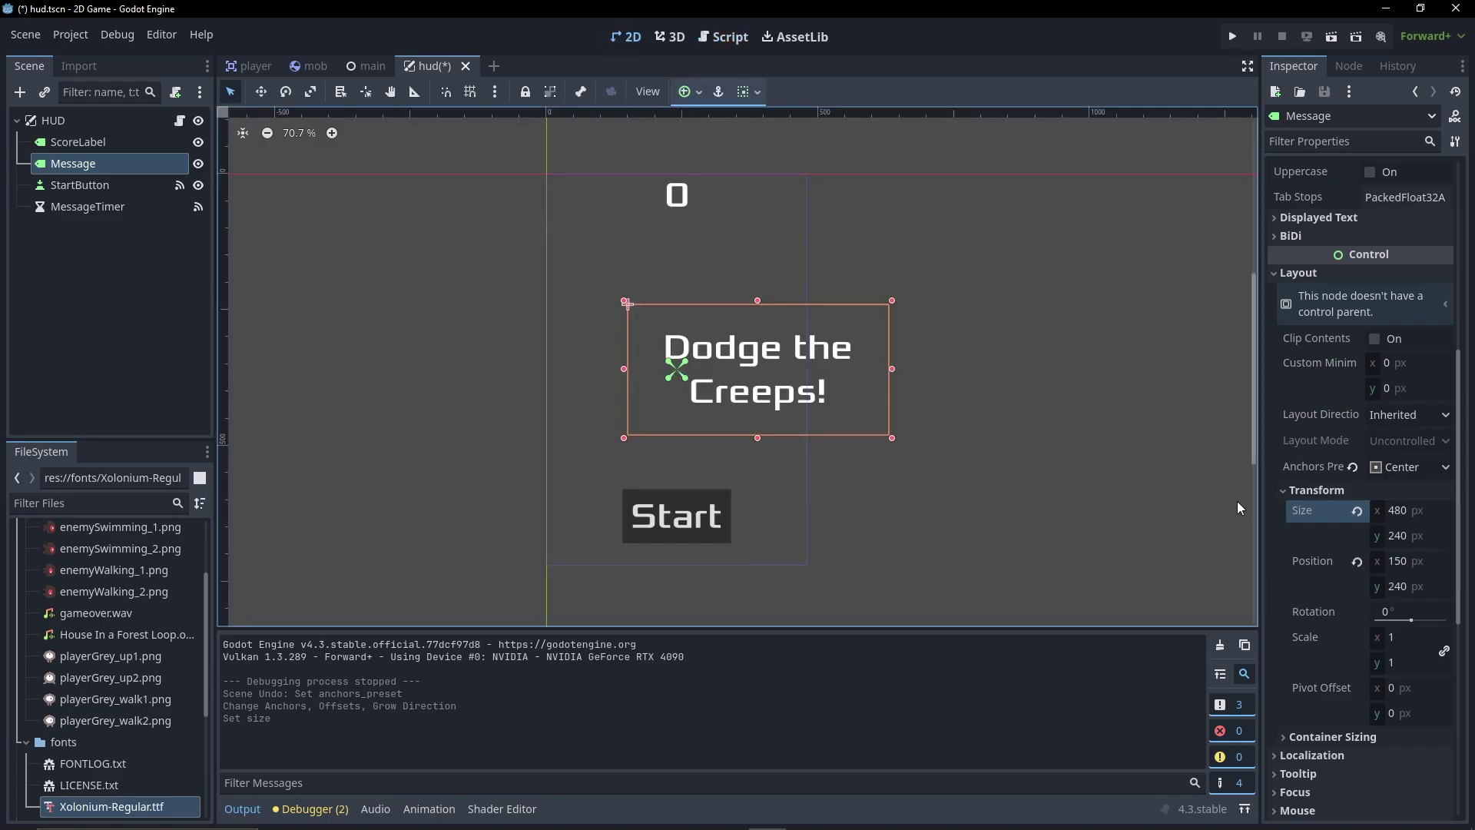
click(686, 92)
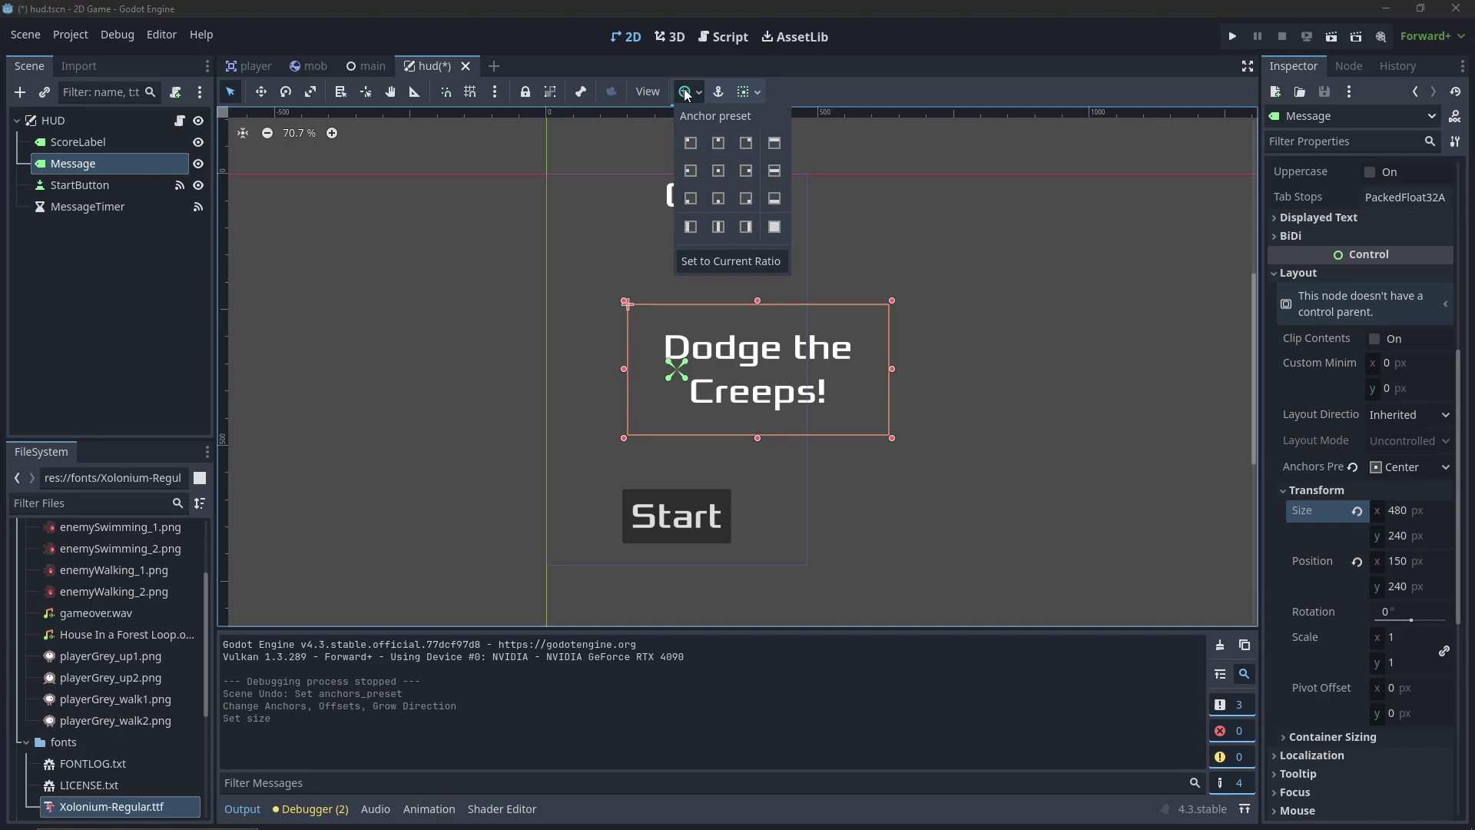
click(718, 170)
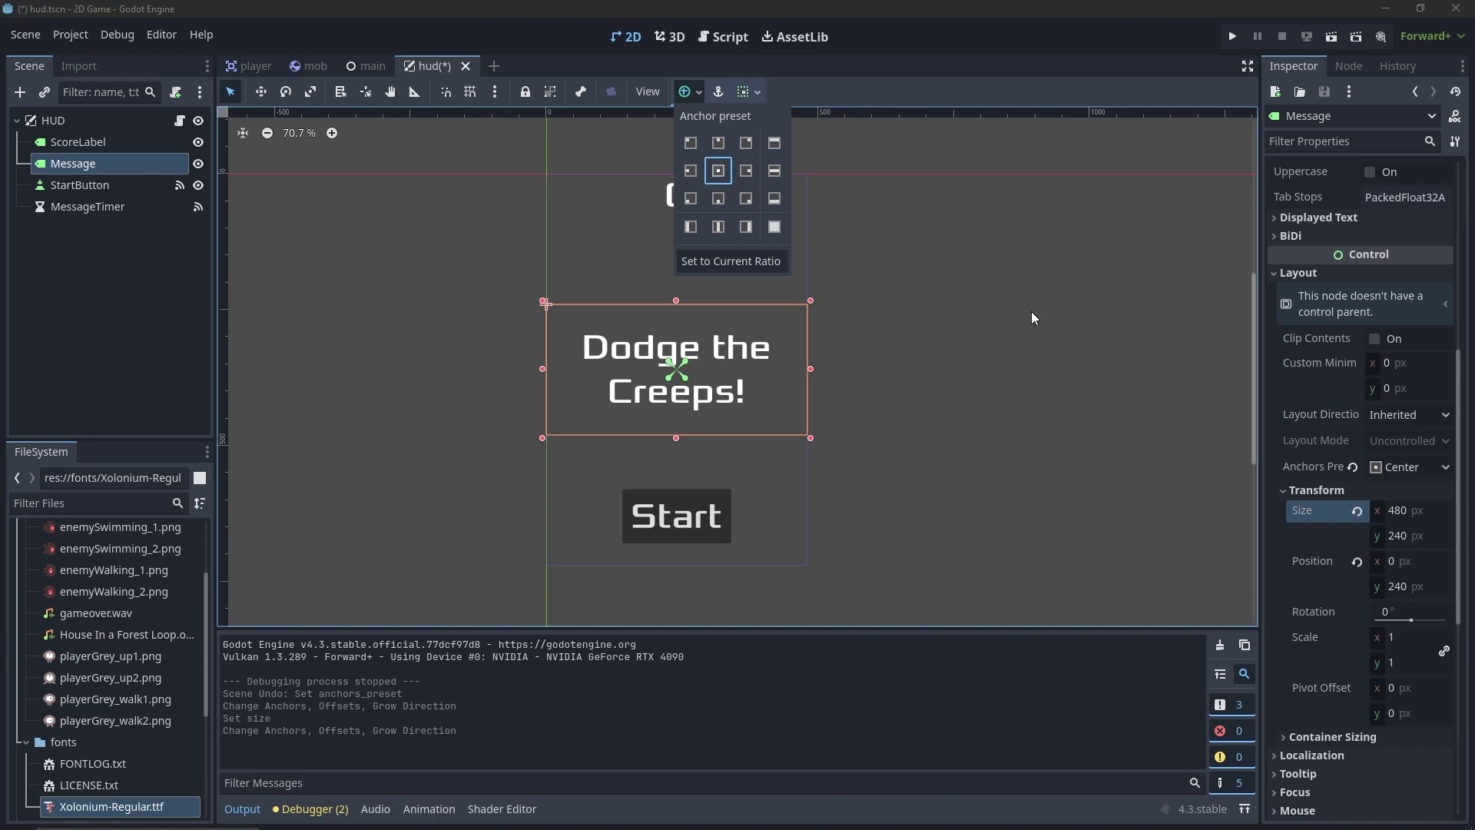
click(1099, 432)
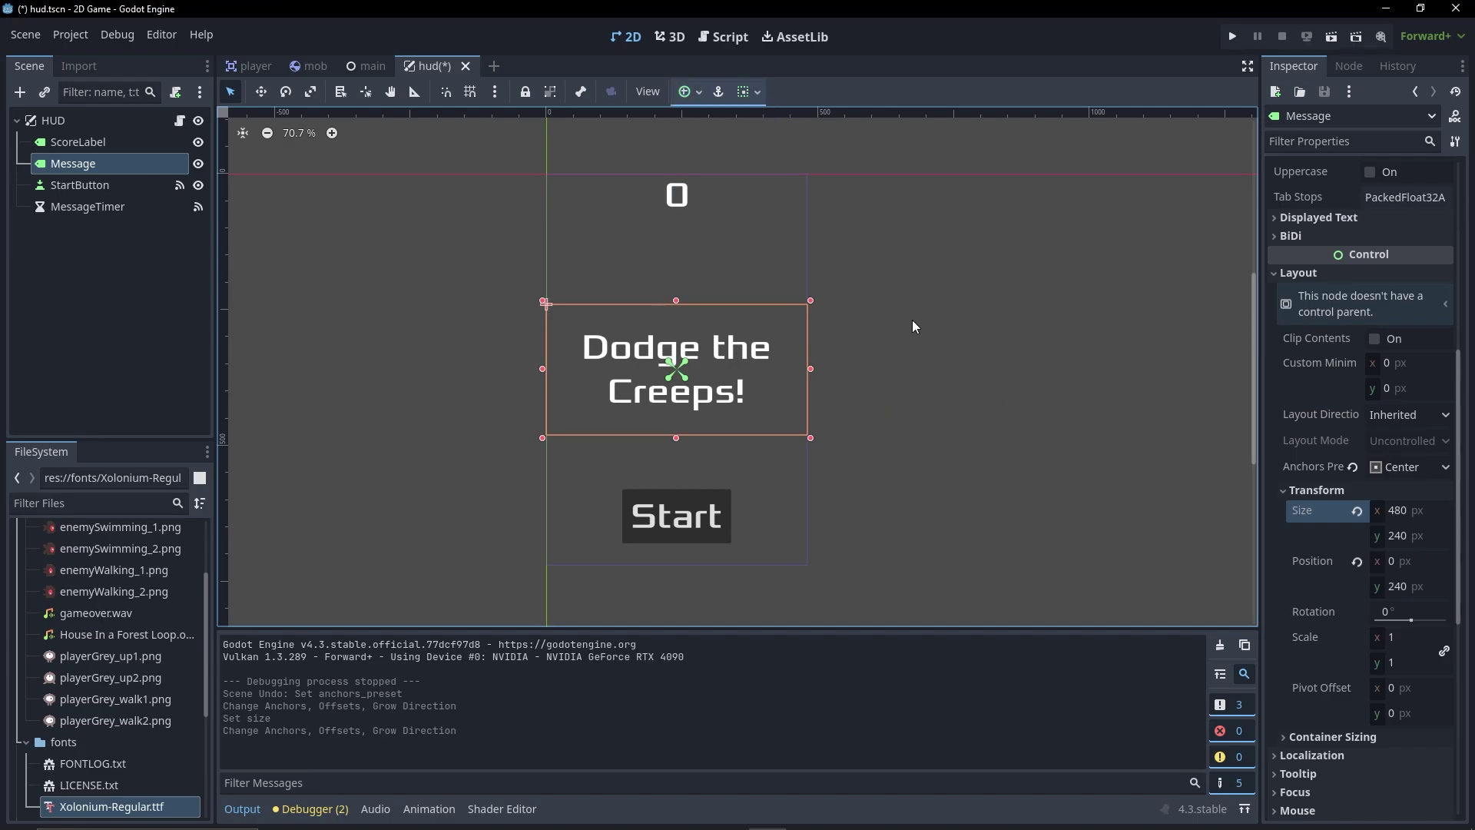
click(948, 432)
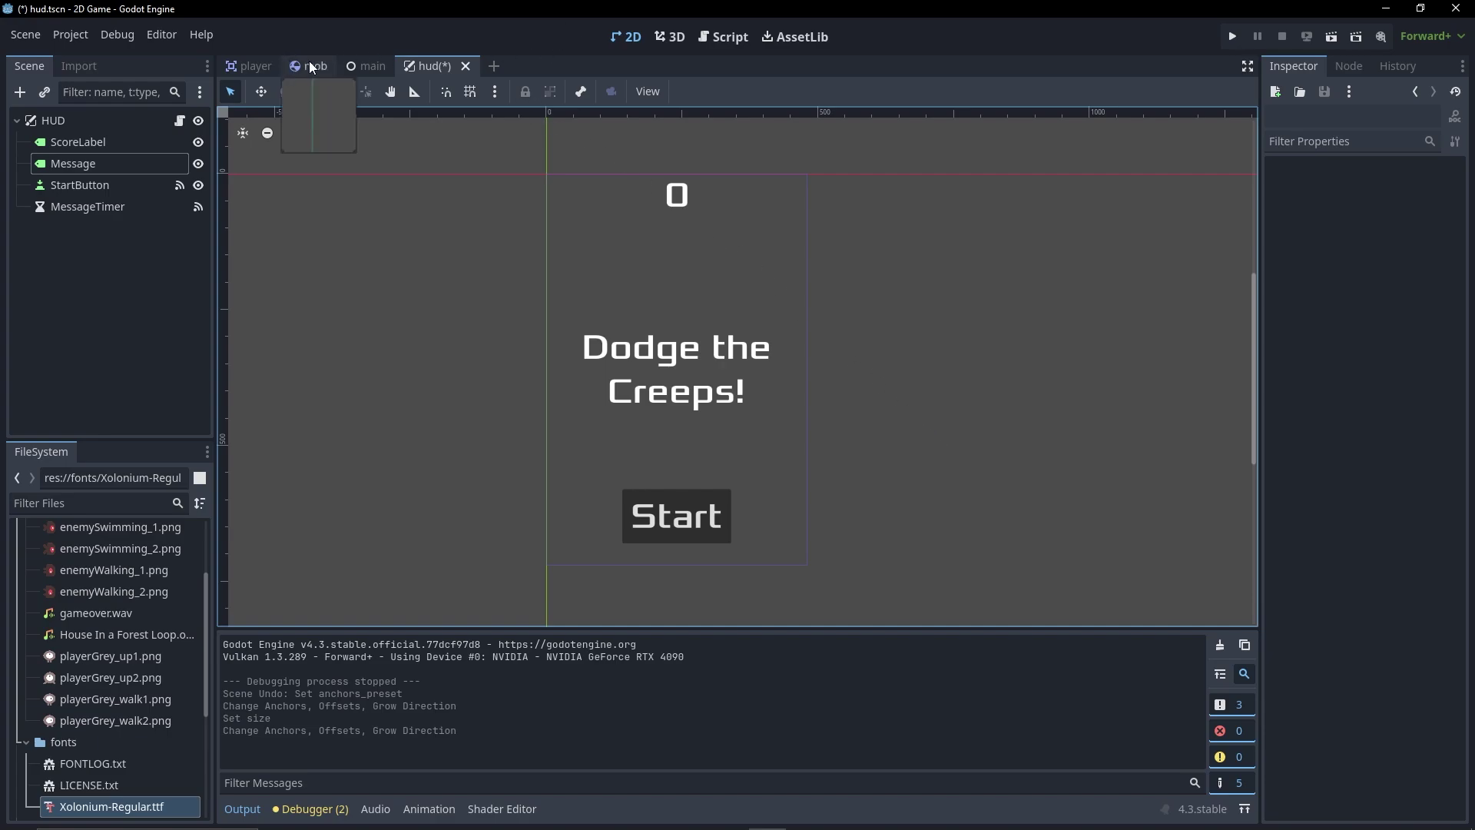
- Return to the main scene, consult the Godot docs in the browser about TextureRect background images, and switch back to Godot
click(364, 67)
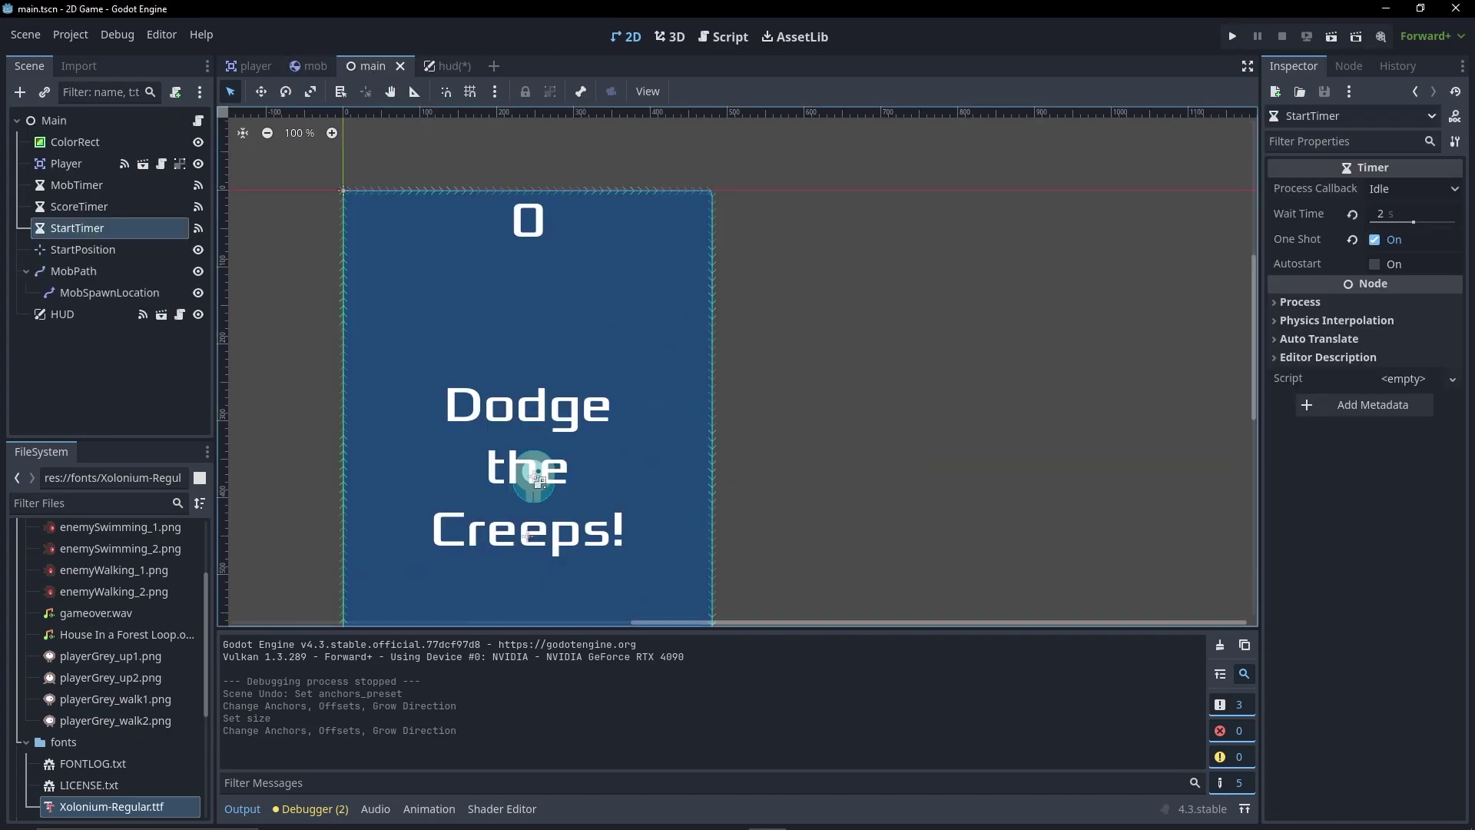
click(695, 819)
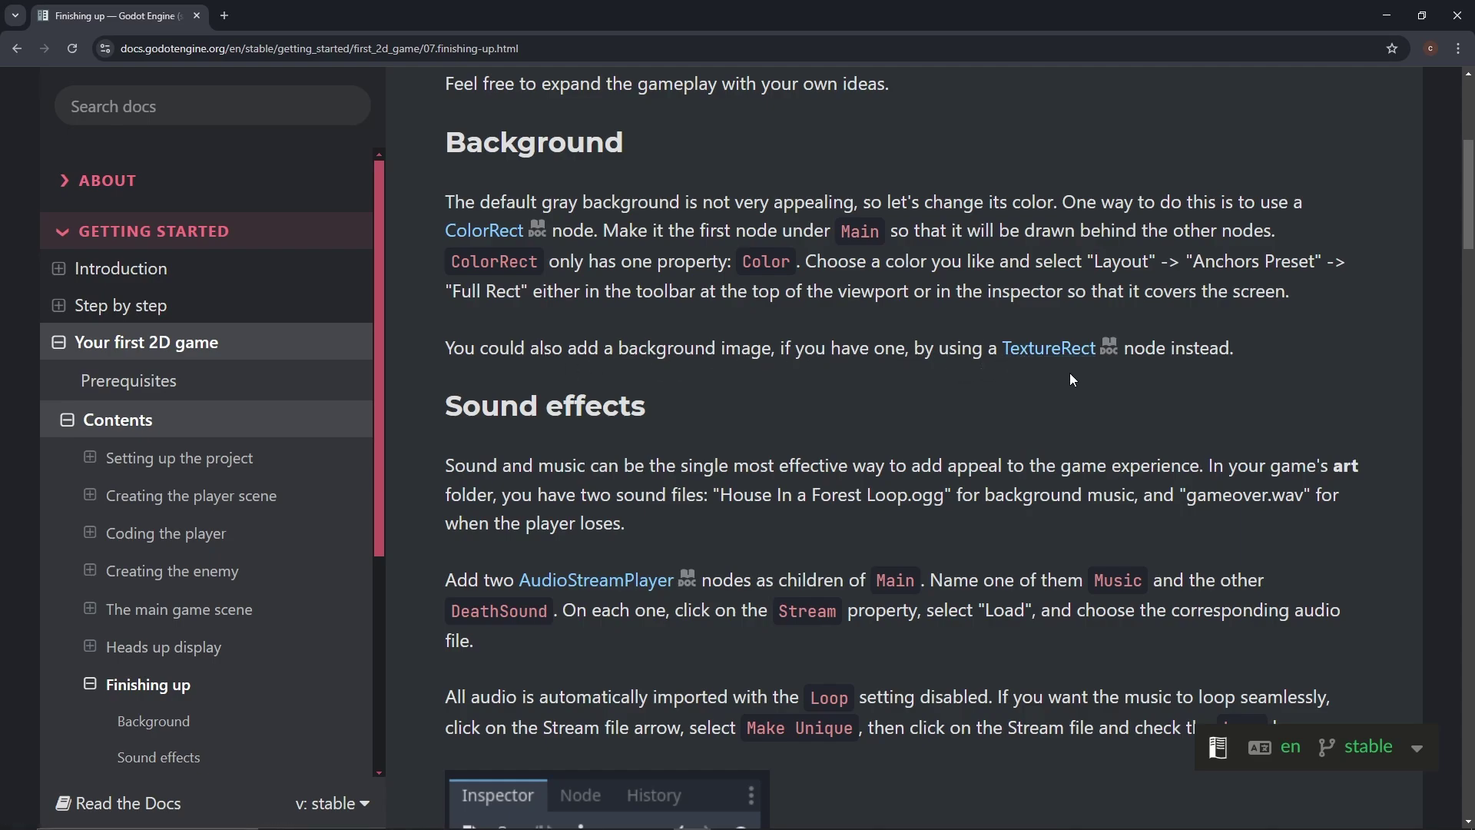
mouse_move(767, 816)
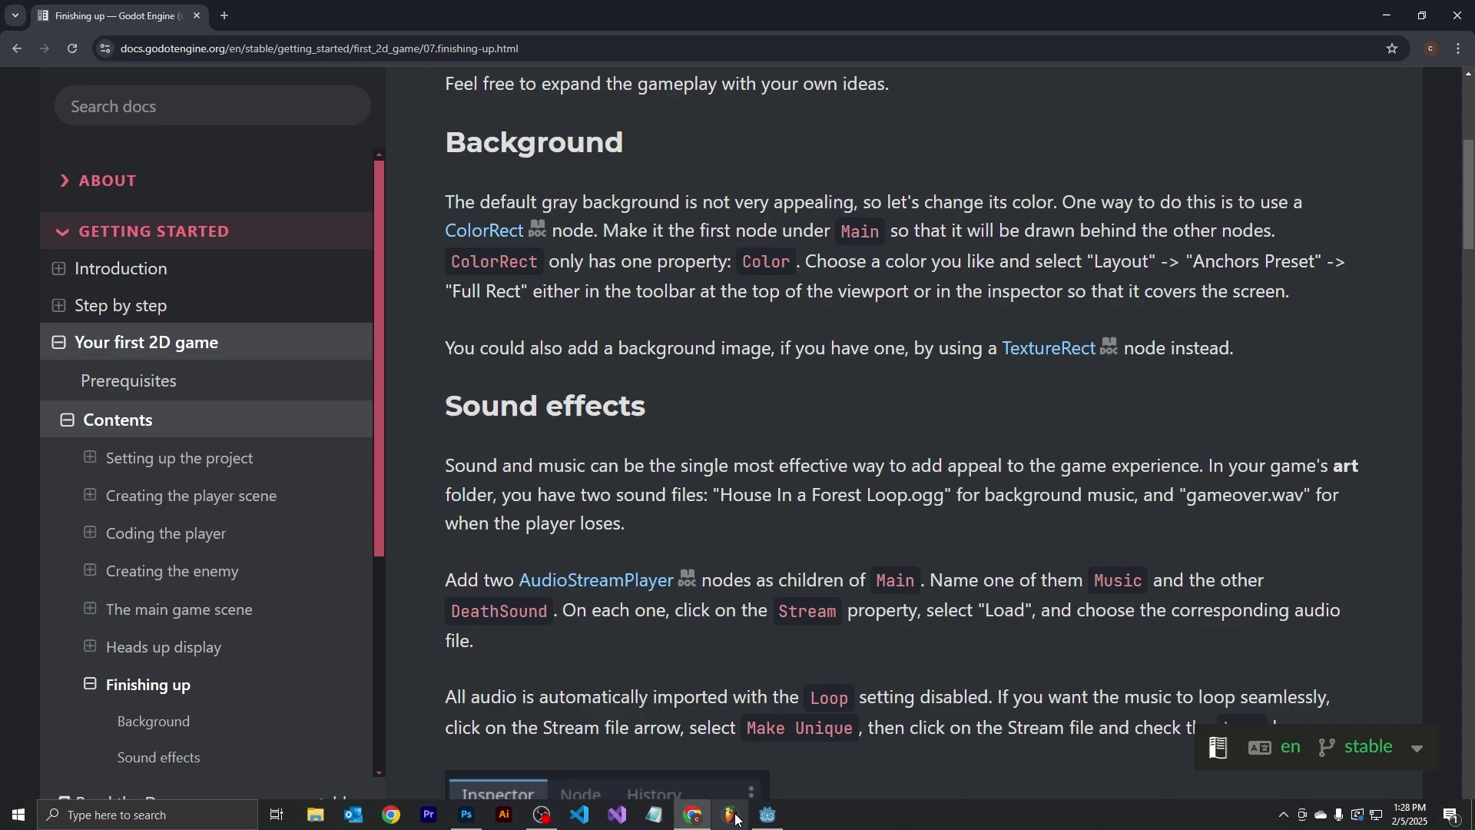
click(767, 816)
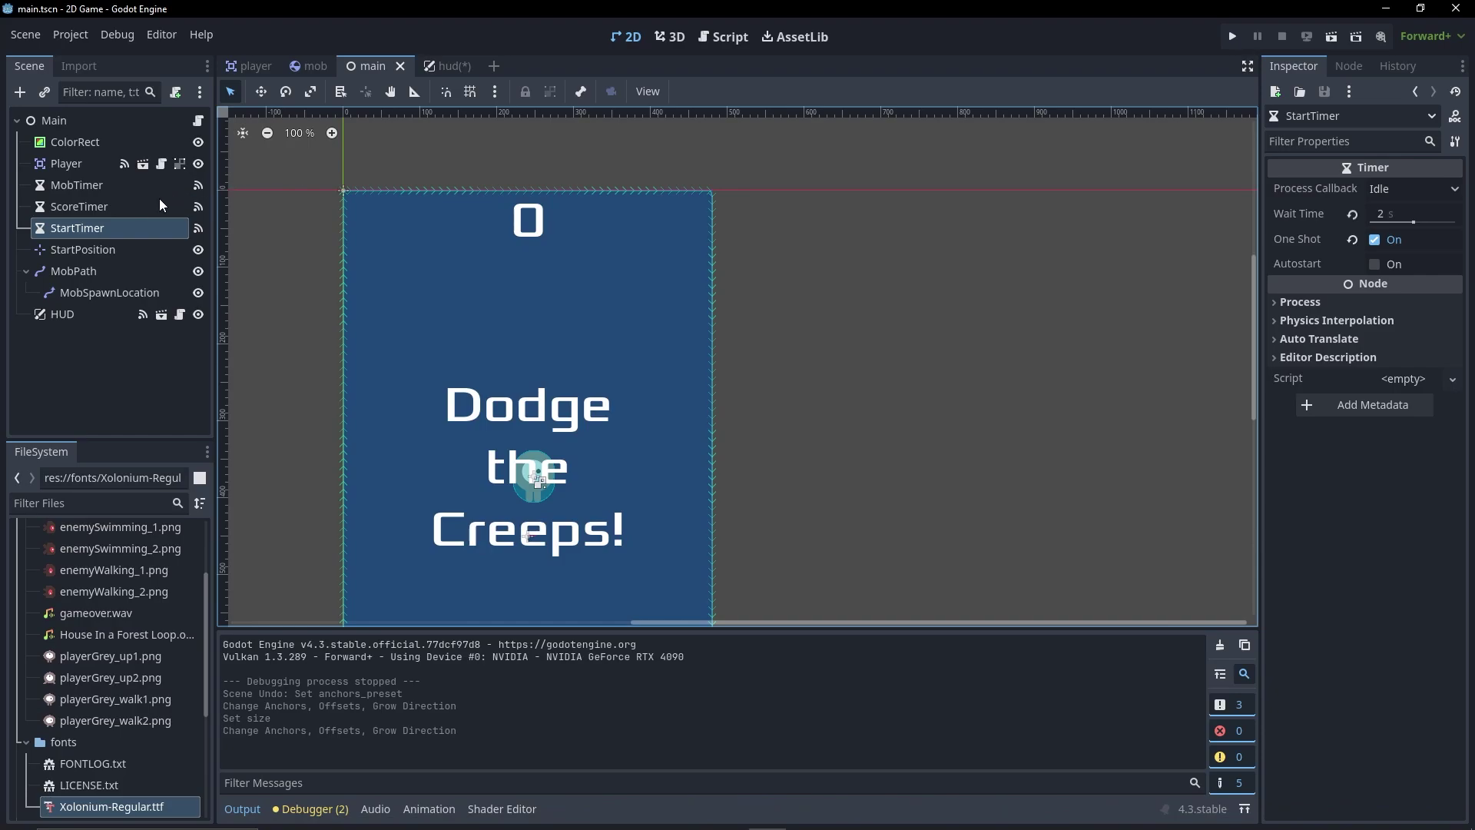
- Toggle the visibility of the ColorRect node under Main, leaving it hidden
click(58, 142)
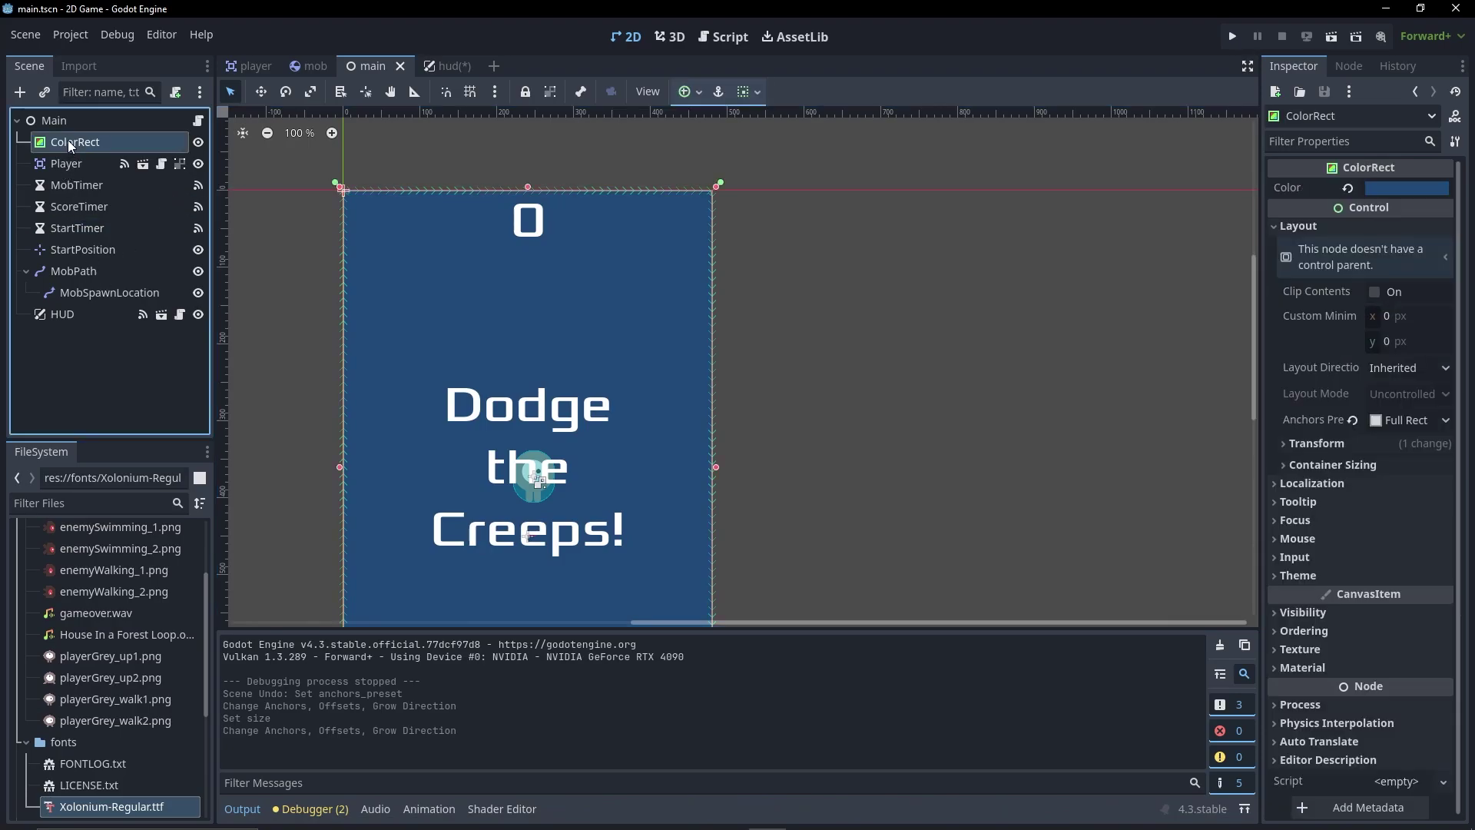
click(200, 143)
click(200, 143)
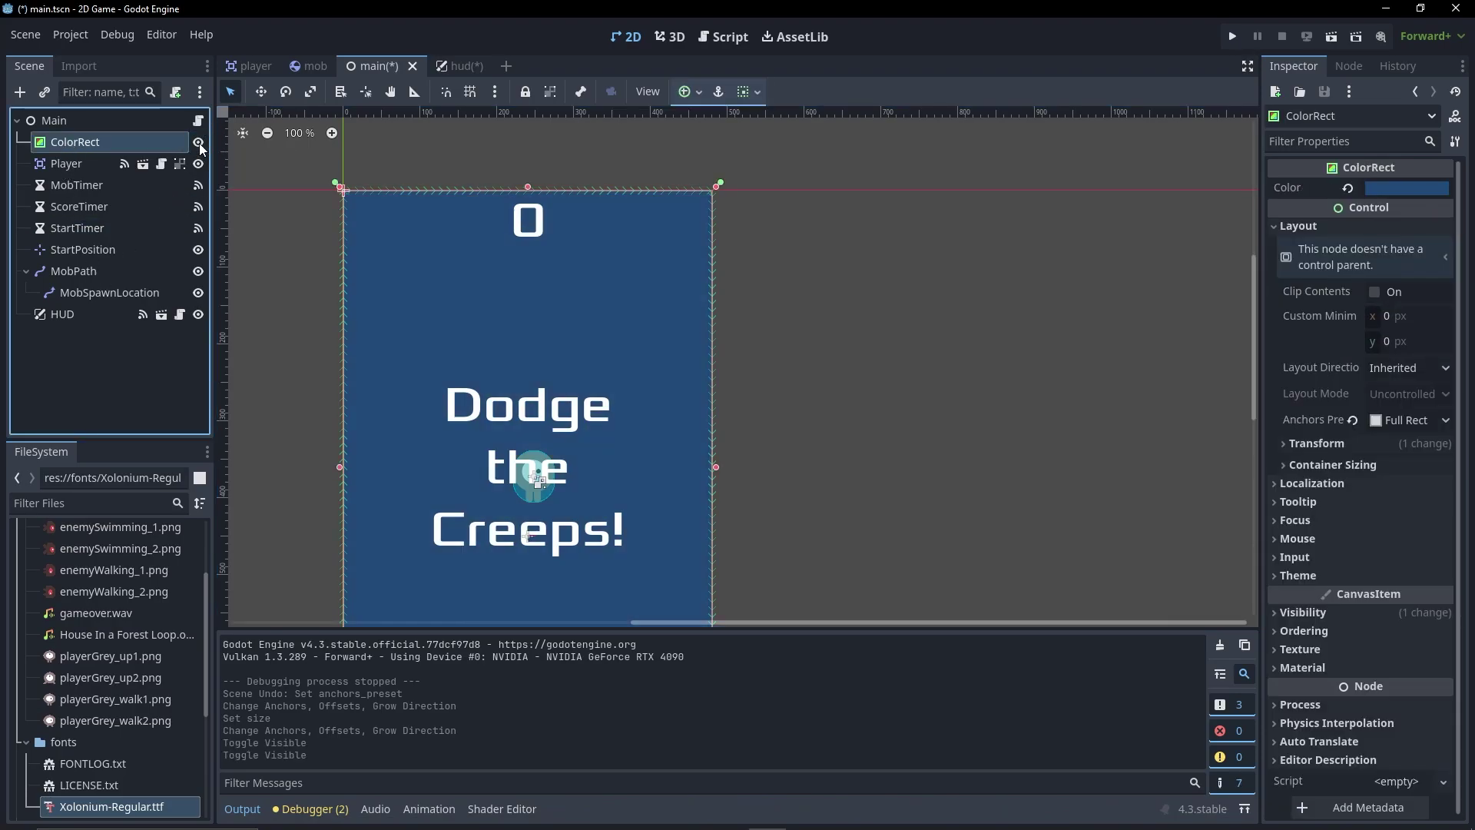
click(200, 143)
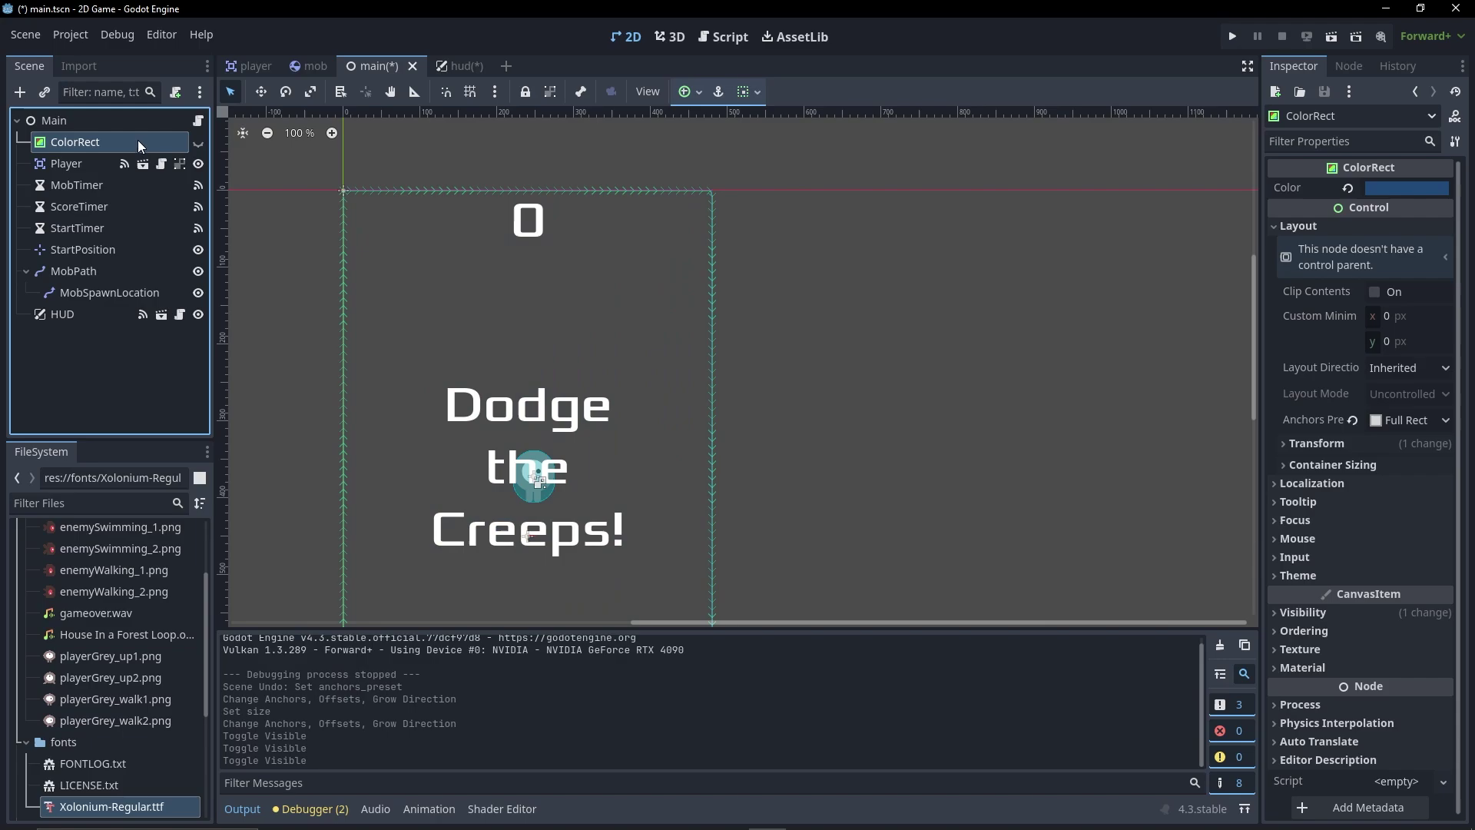
- Add a TextureRect node as a child of Main and move it above ColorRect as the first child
click(63, 121)
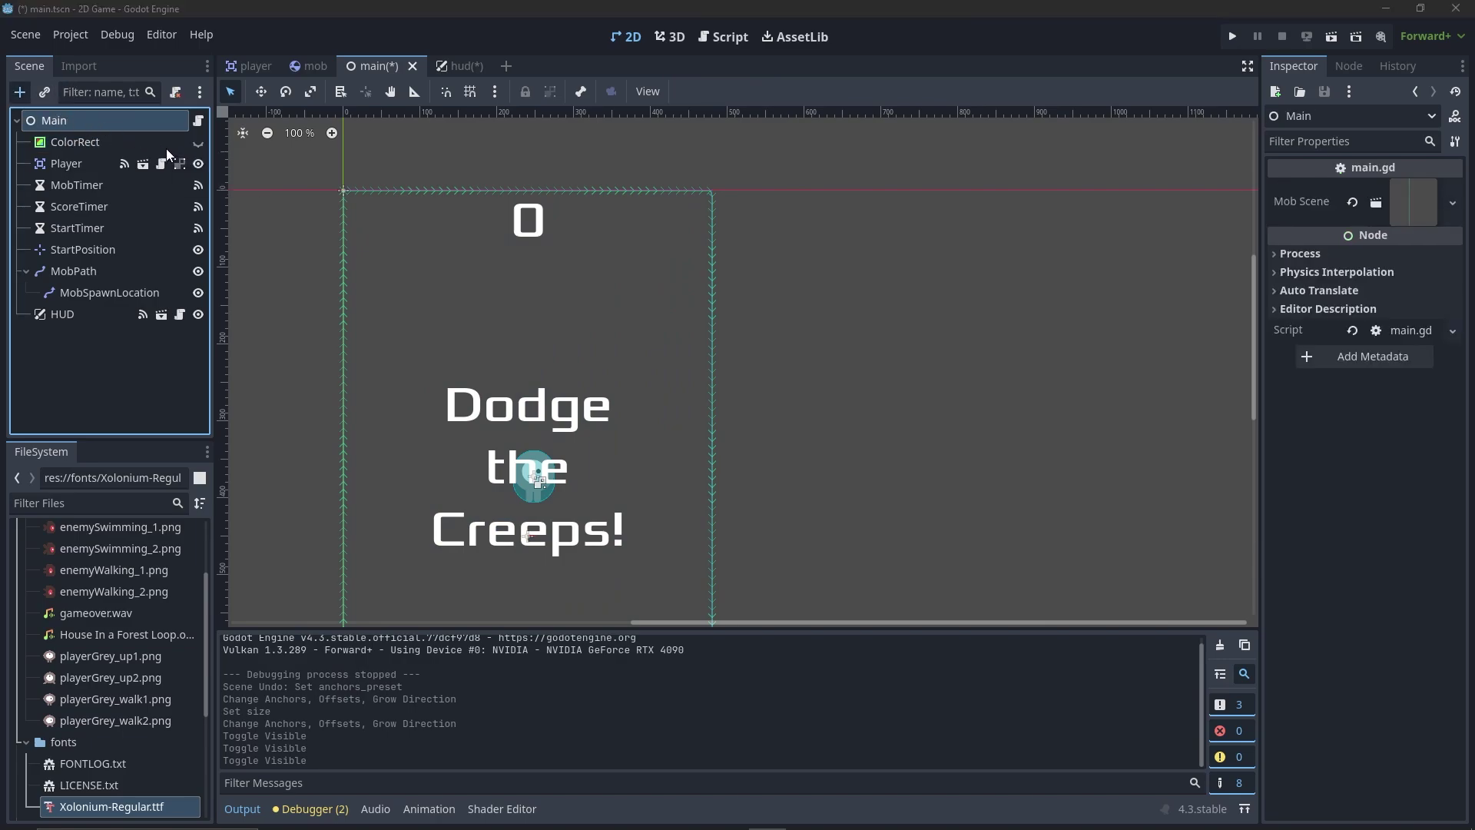
key(ctrl+a)
text(t)
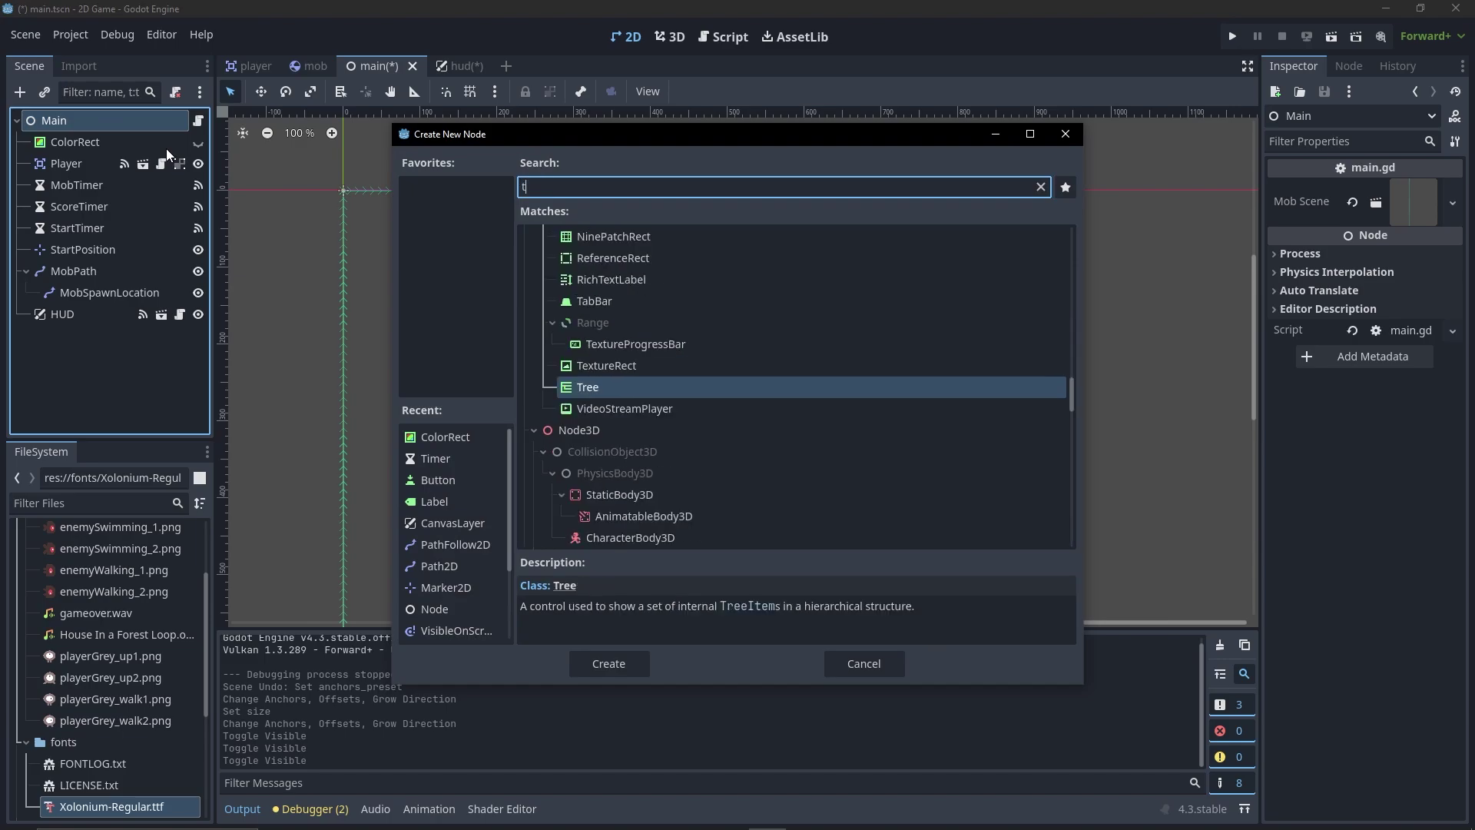
text(ext)
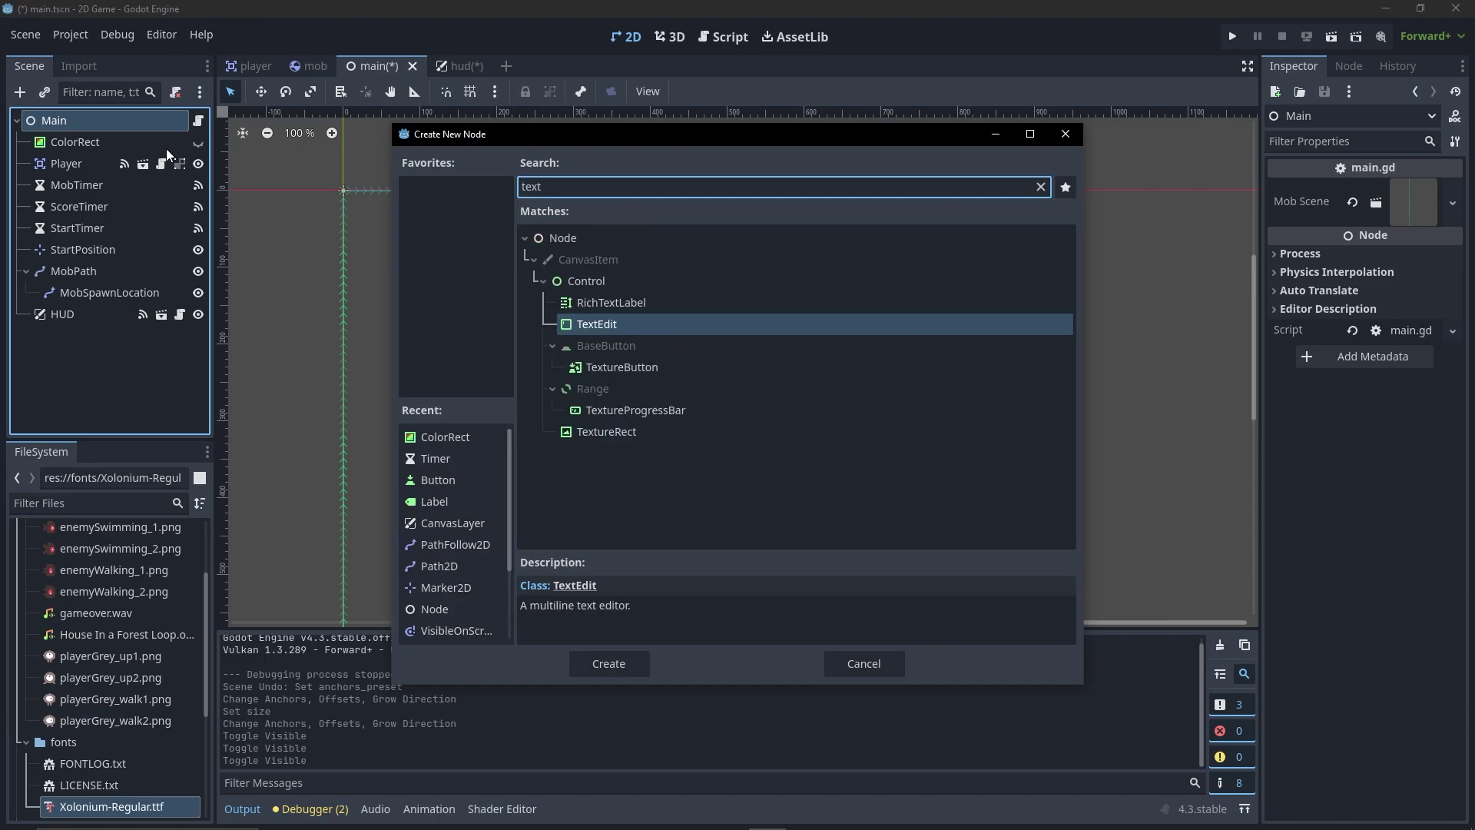
click(576, 432)
click(627, 664)
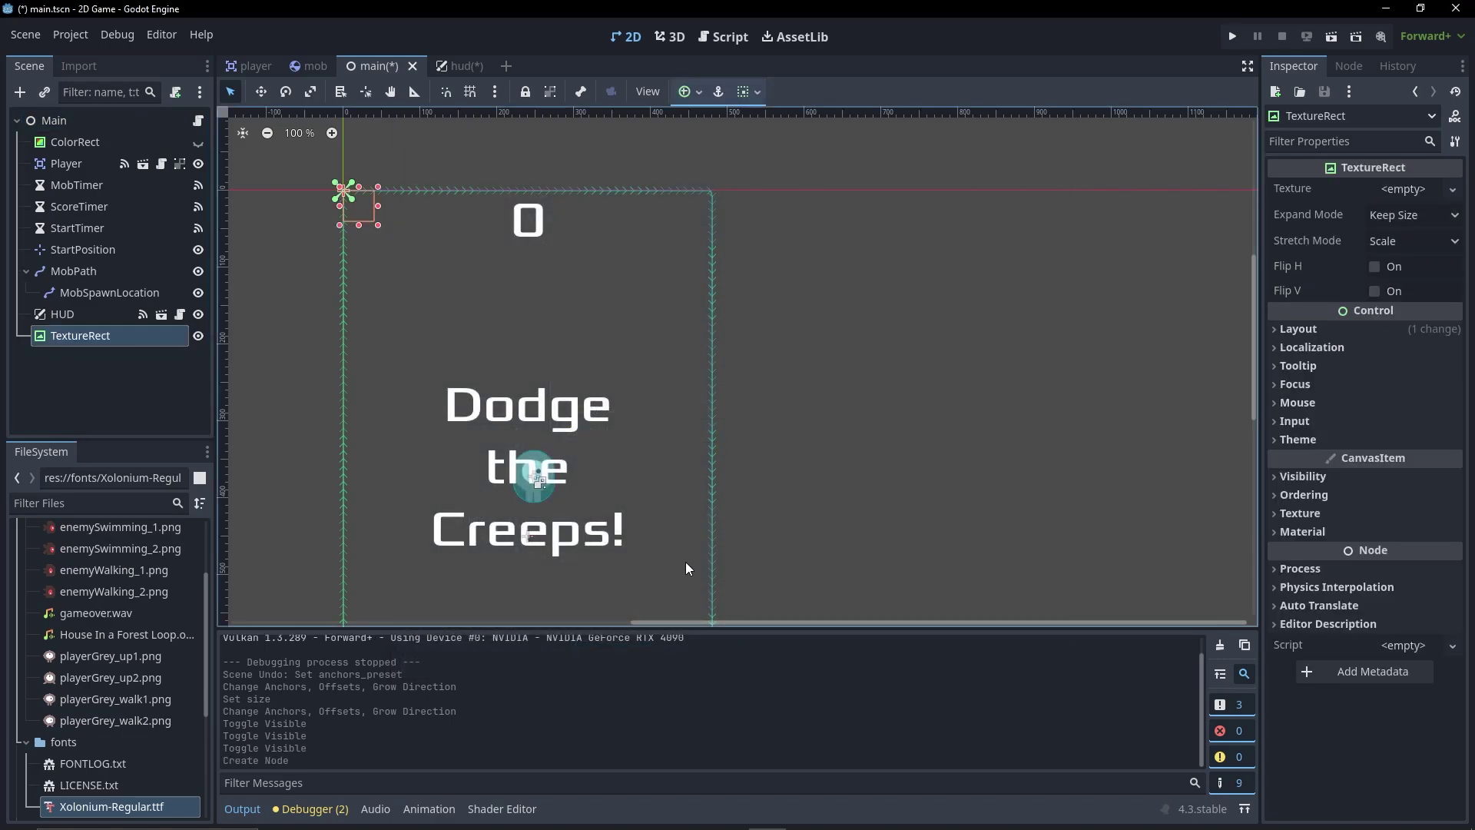
drag(80, 336, 80, 131)
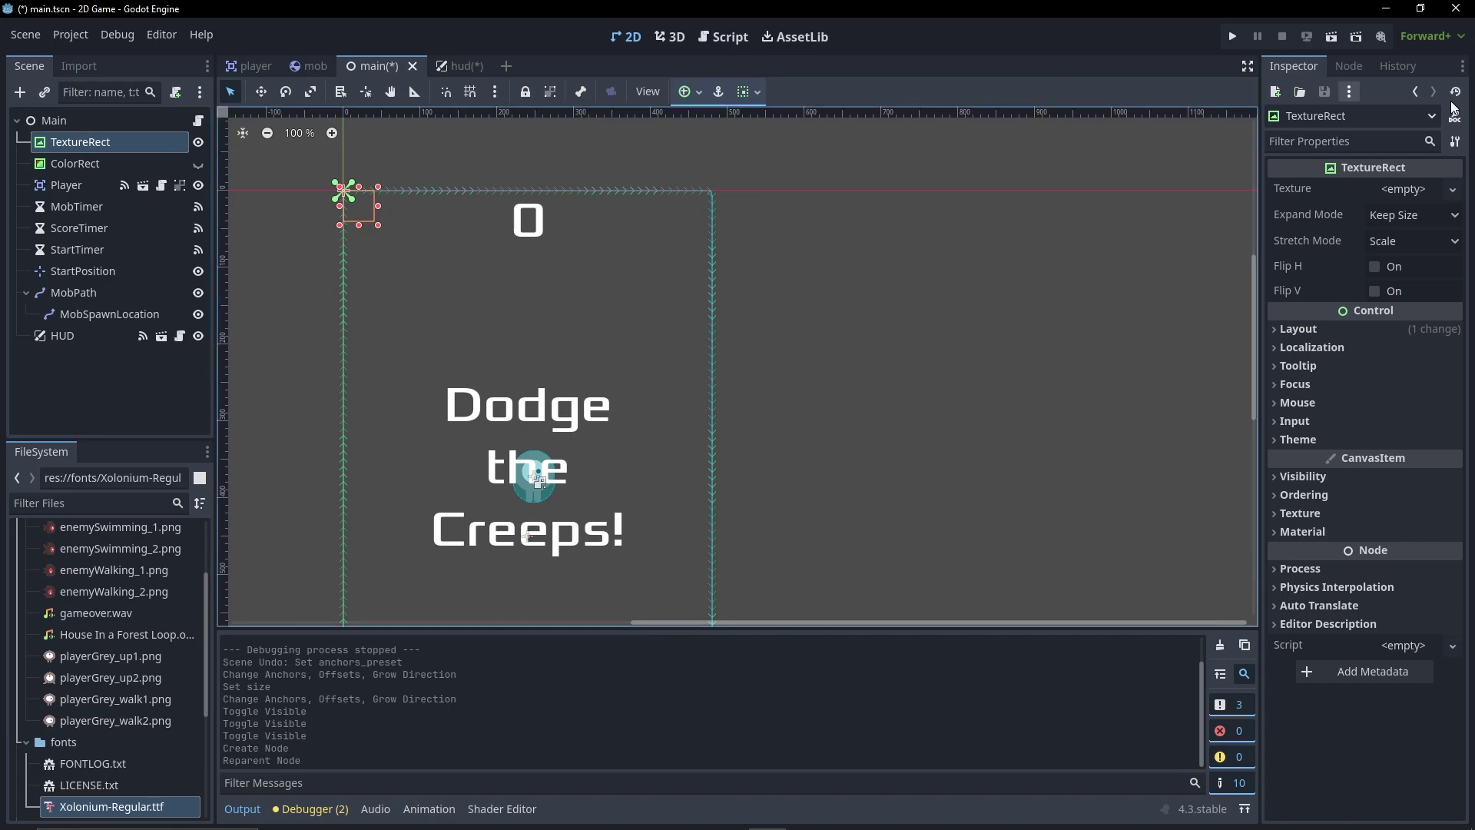
click(1452, 189)
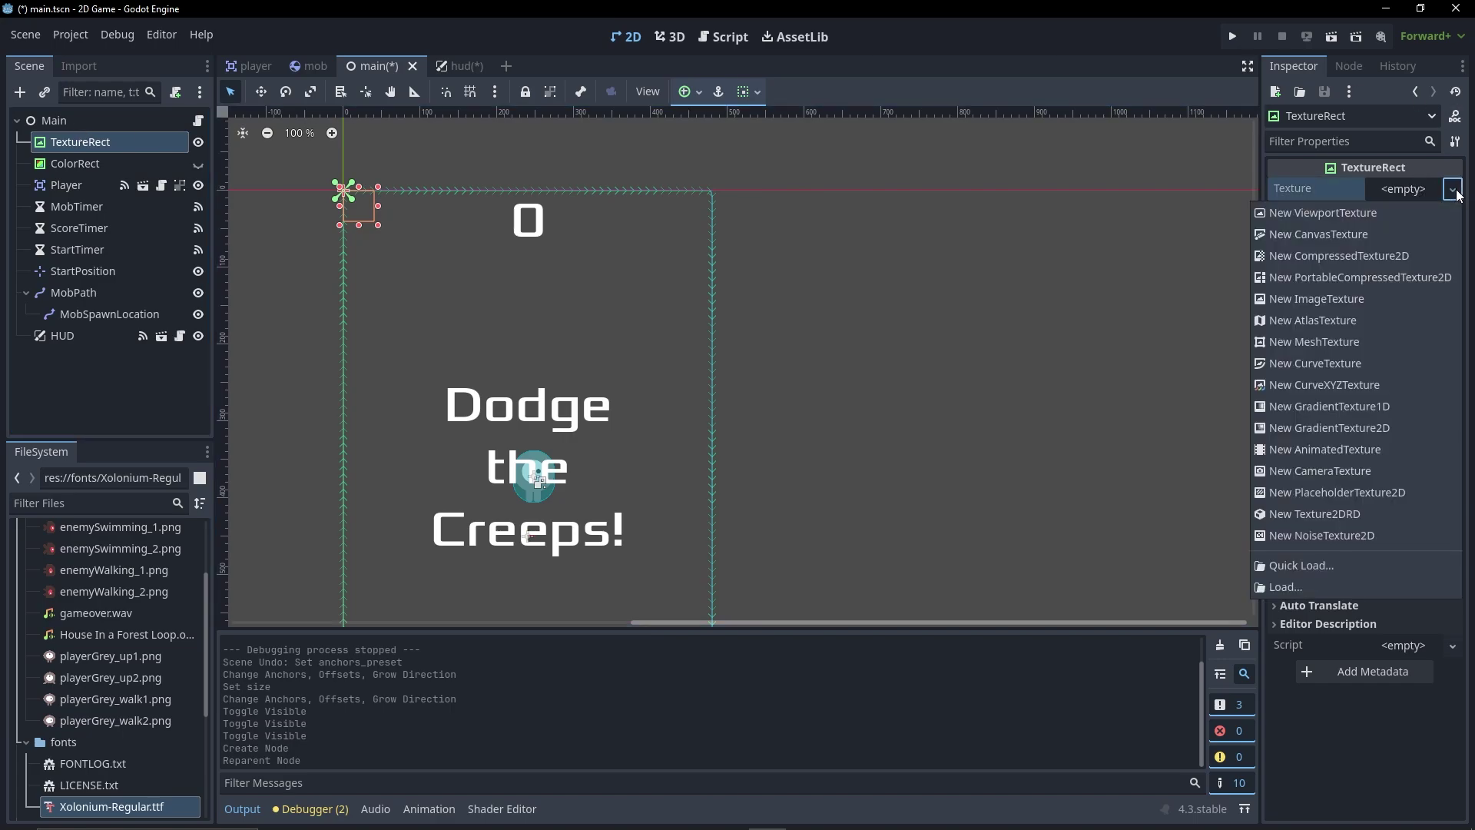
click(1302, 586)
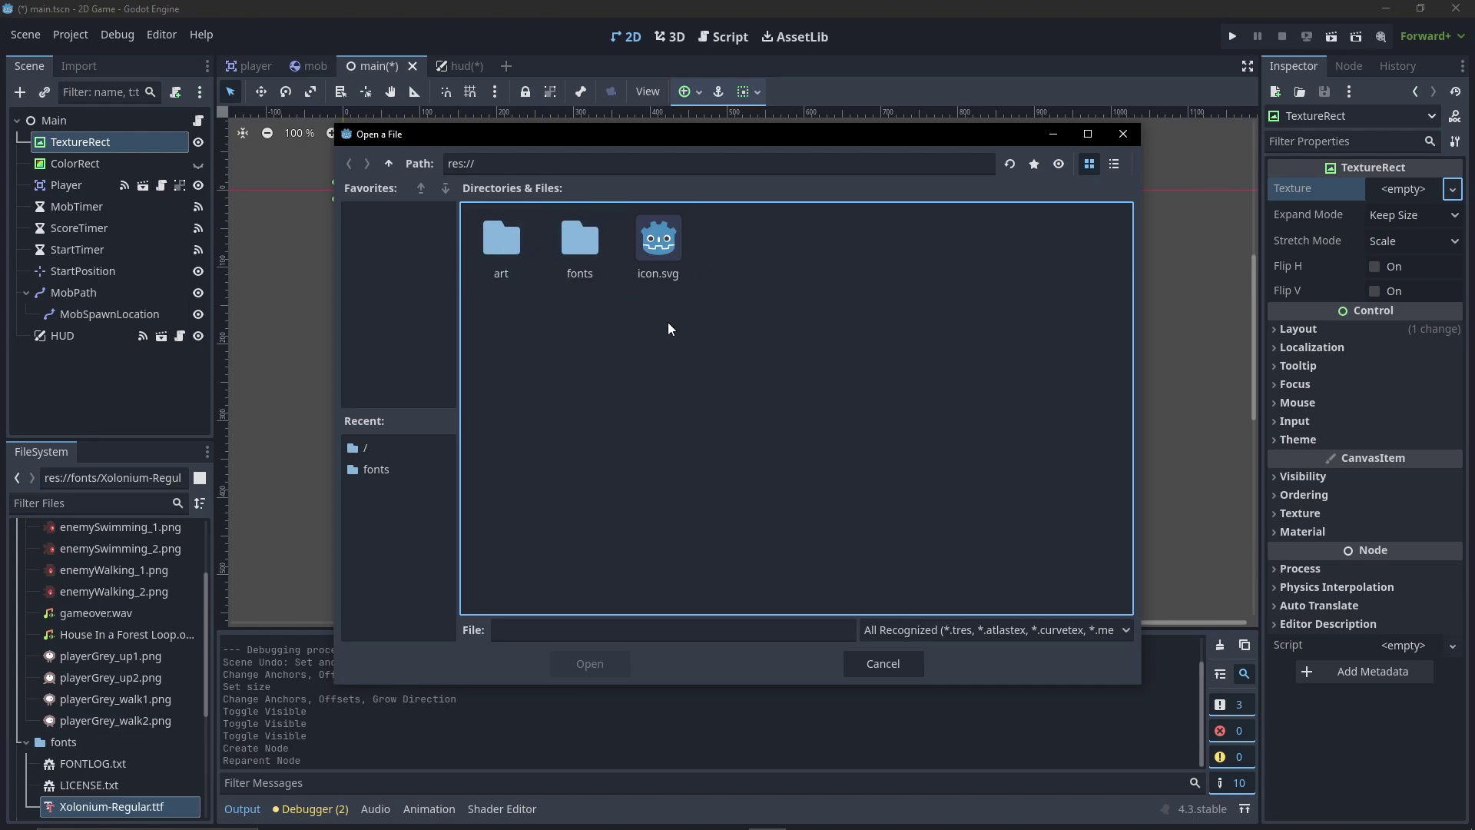
click(1124, 136)
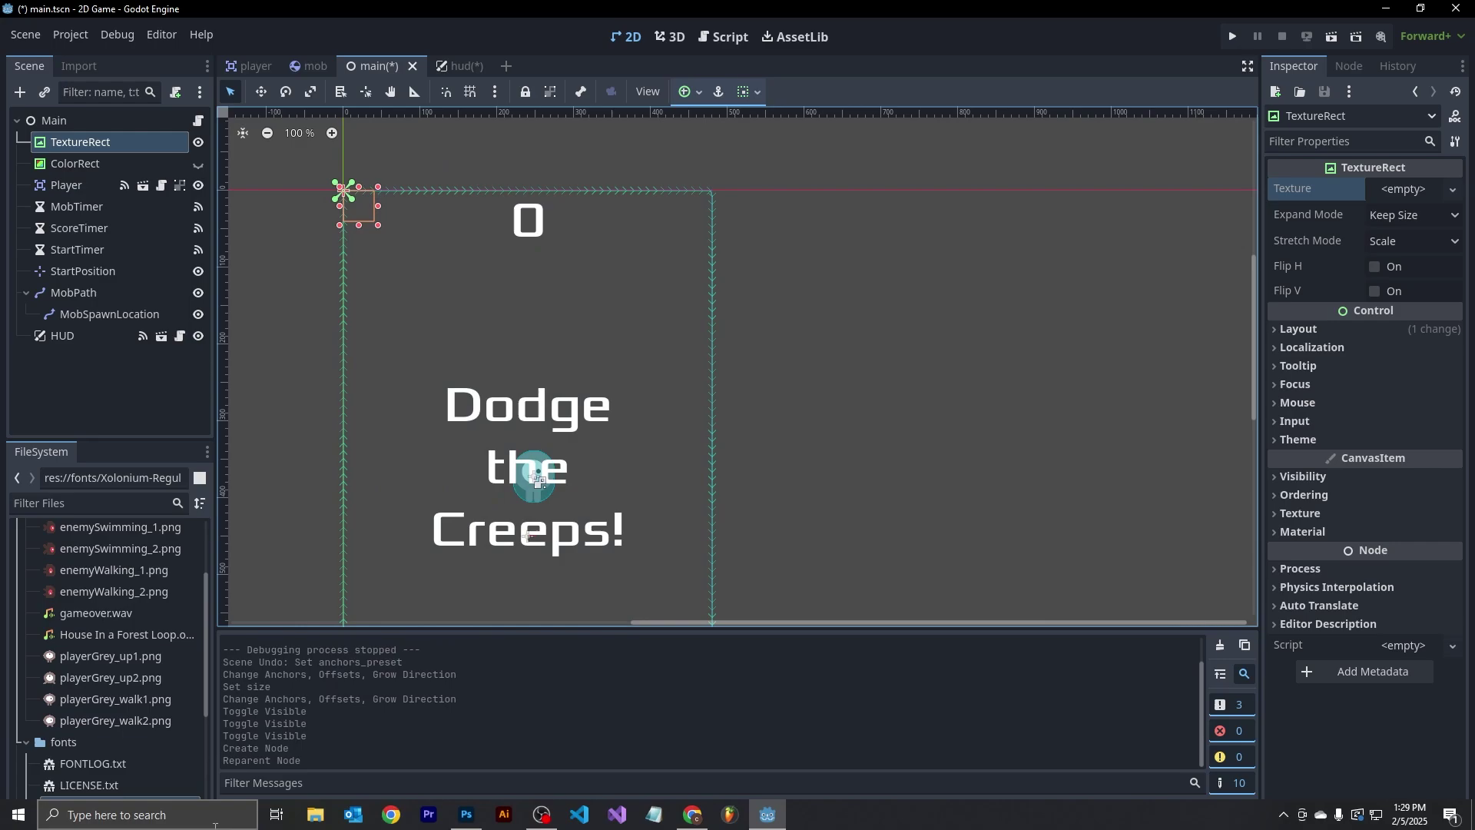
- In File Explorer, search the PS Thumbnails folder for "feb", preview the February 2024 Banner image, and copy that file
click(320, 816)
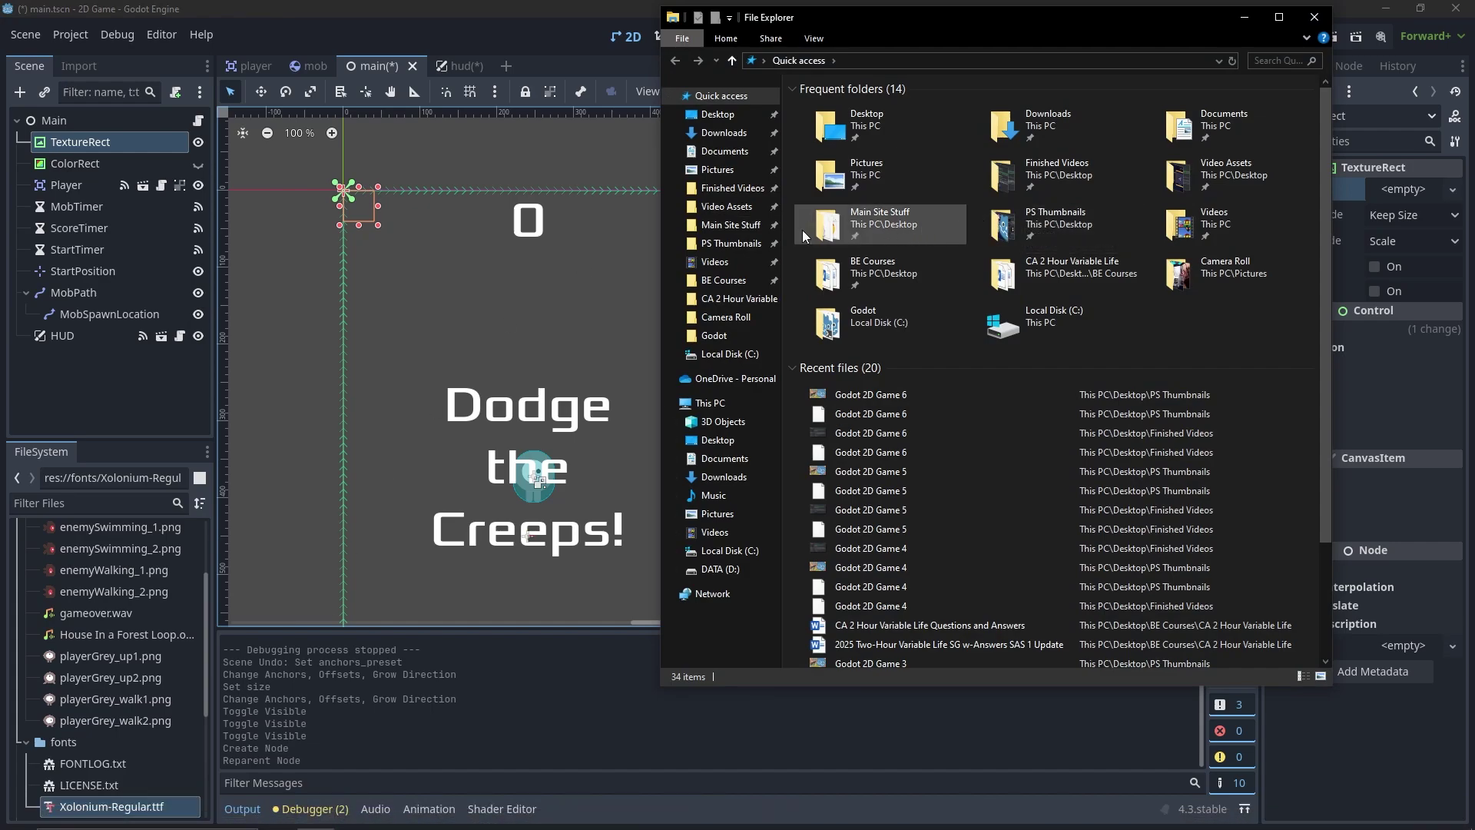
click(729, 245)
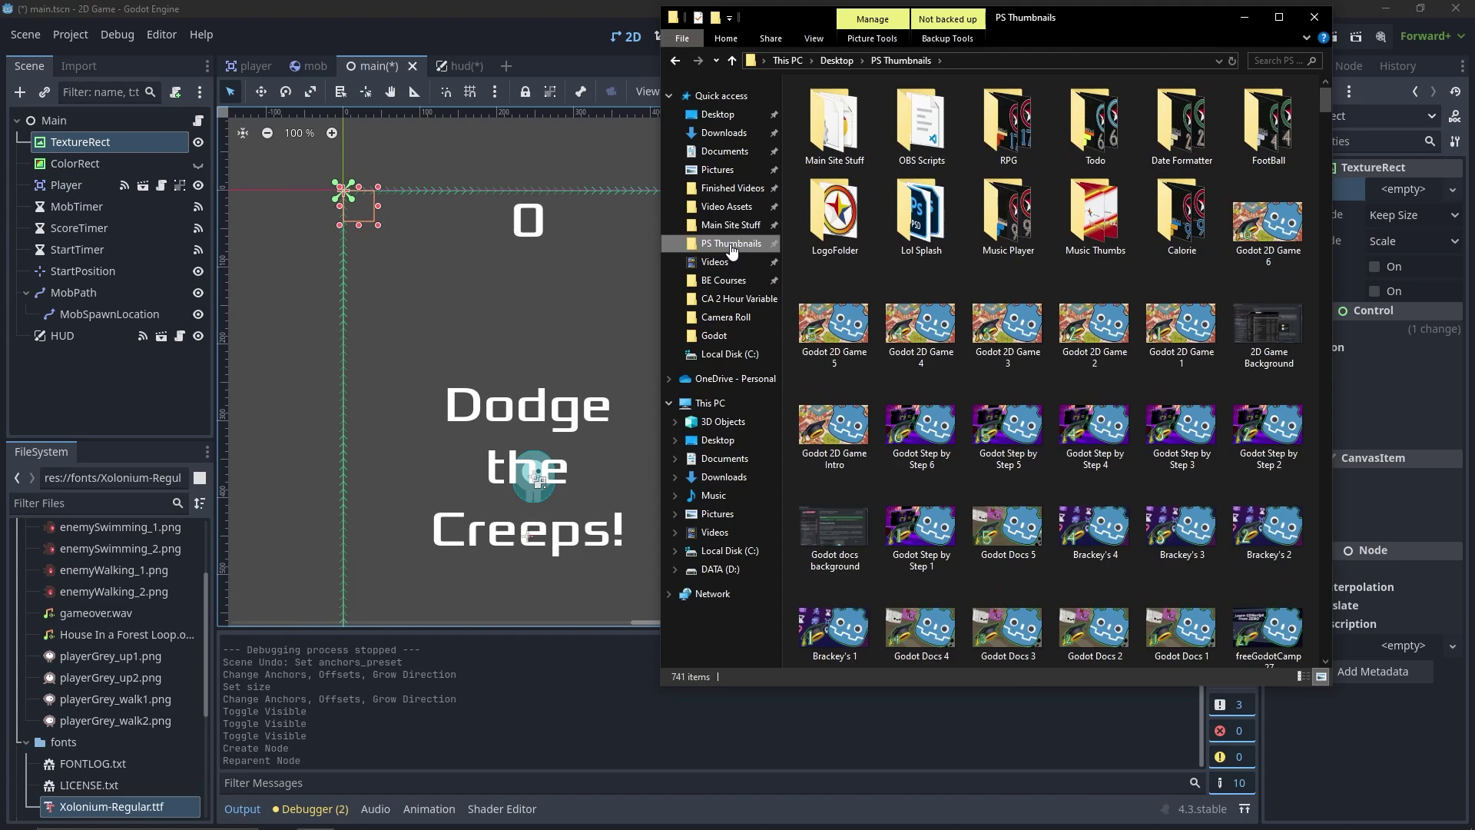
click(1268, 60)
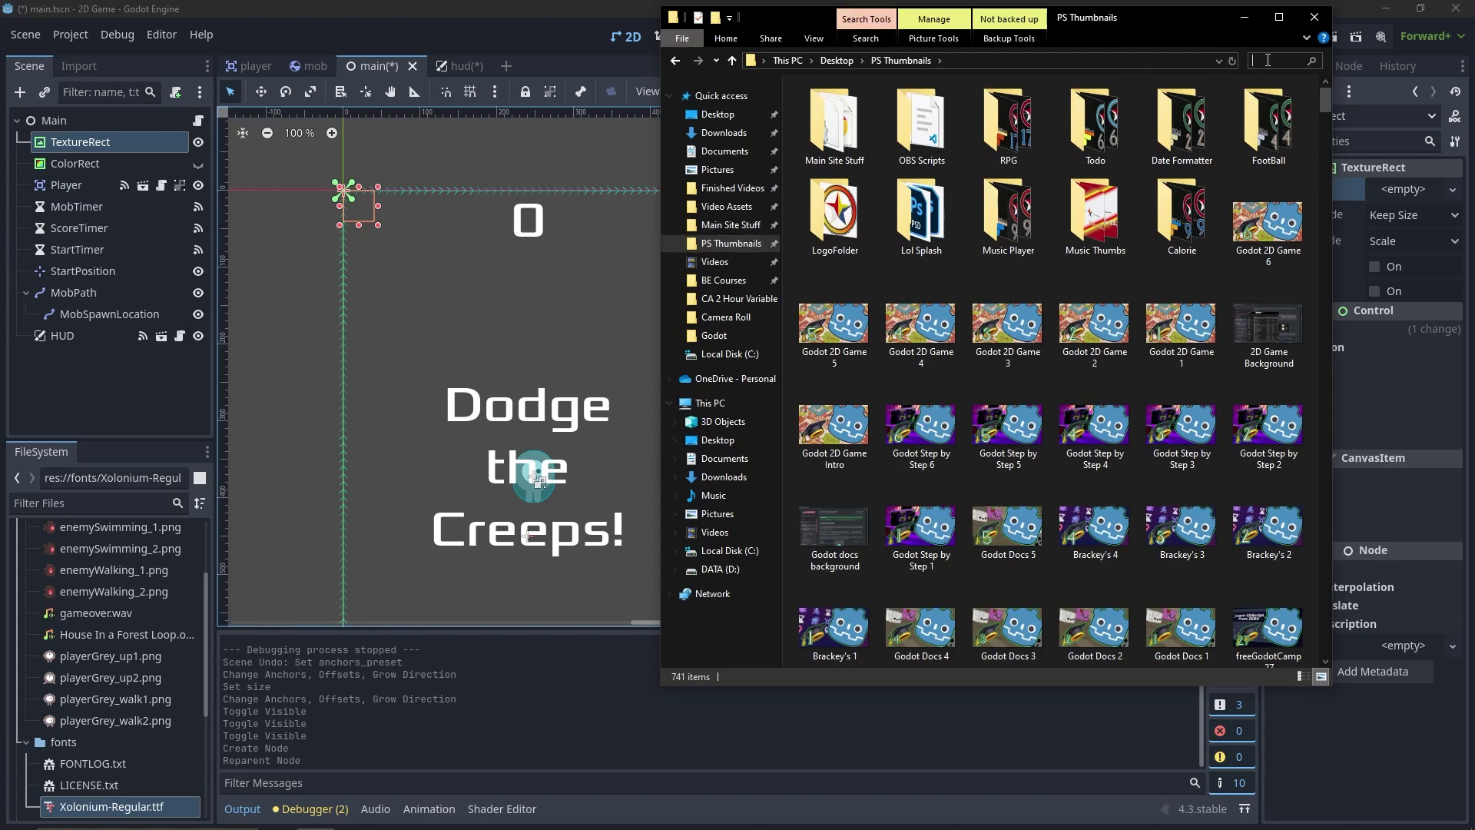
text(feb)
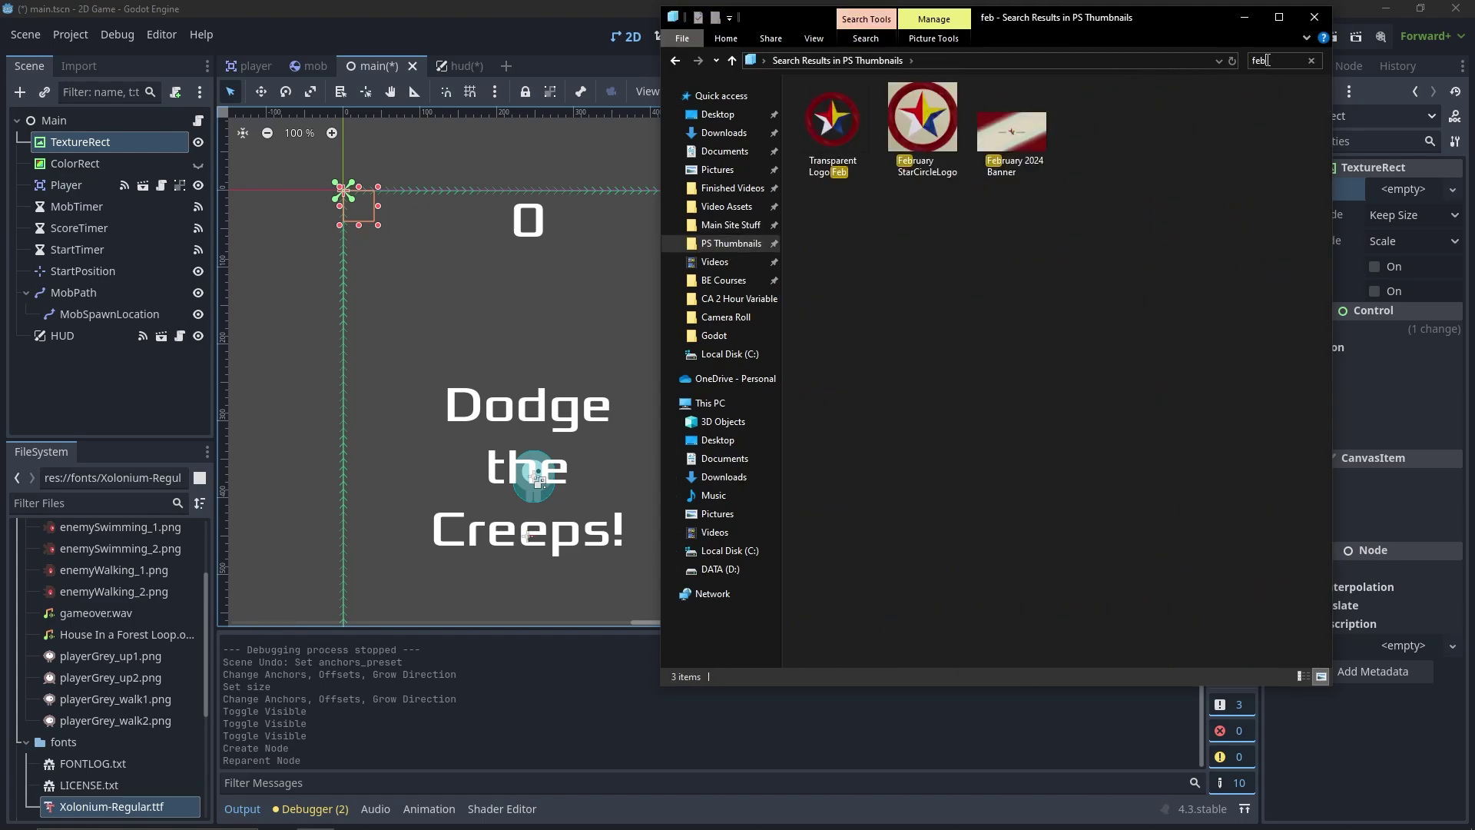
click(1025, 136)
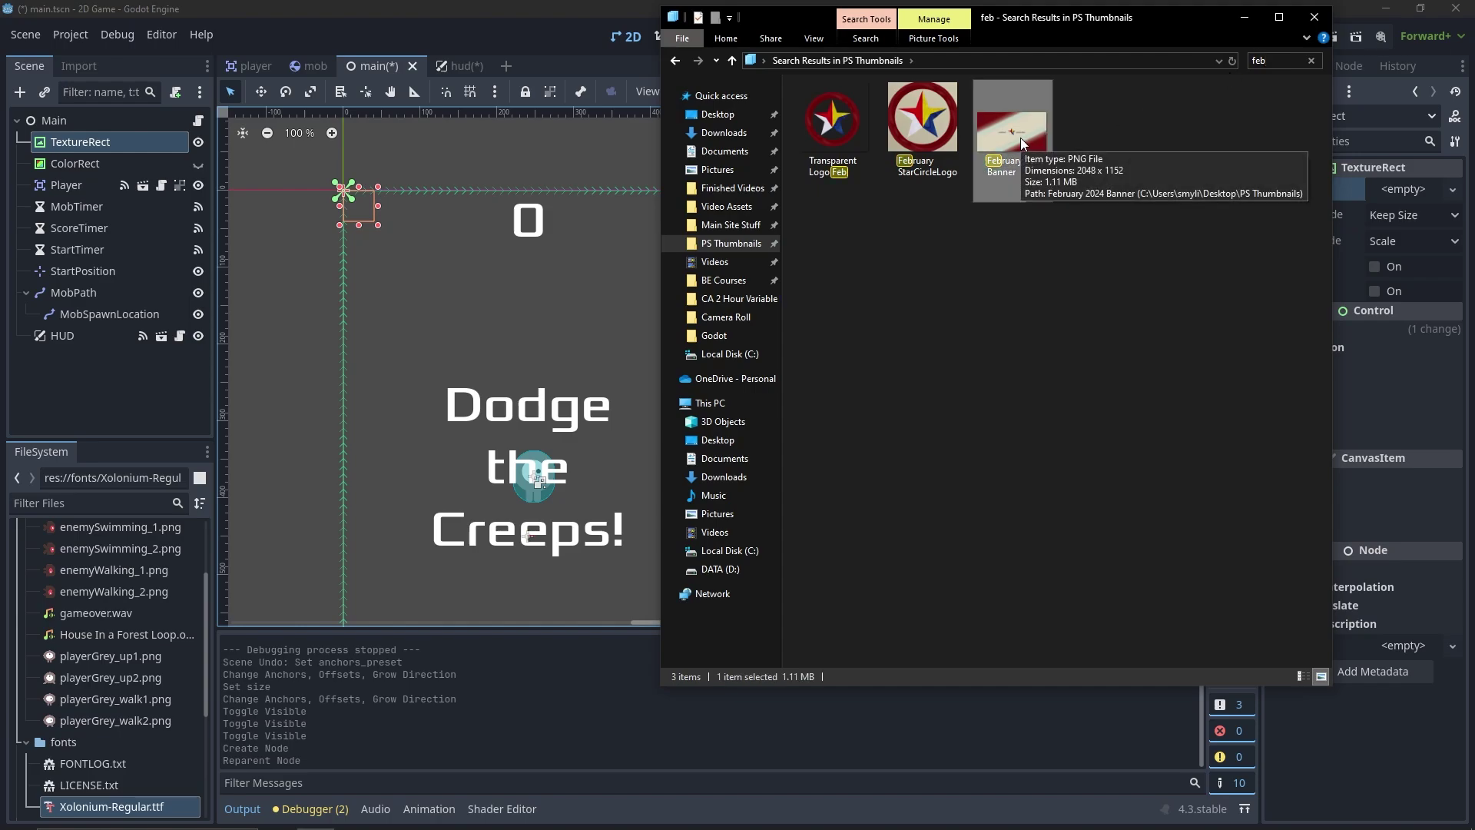
double_click(1020, 137)
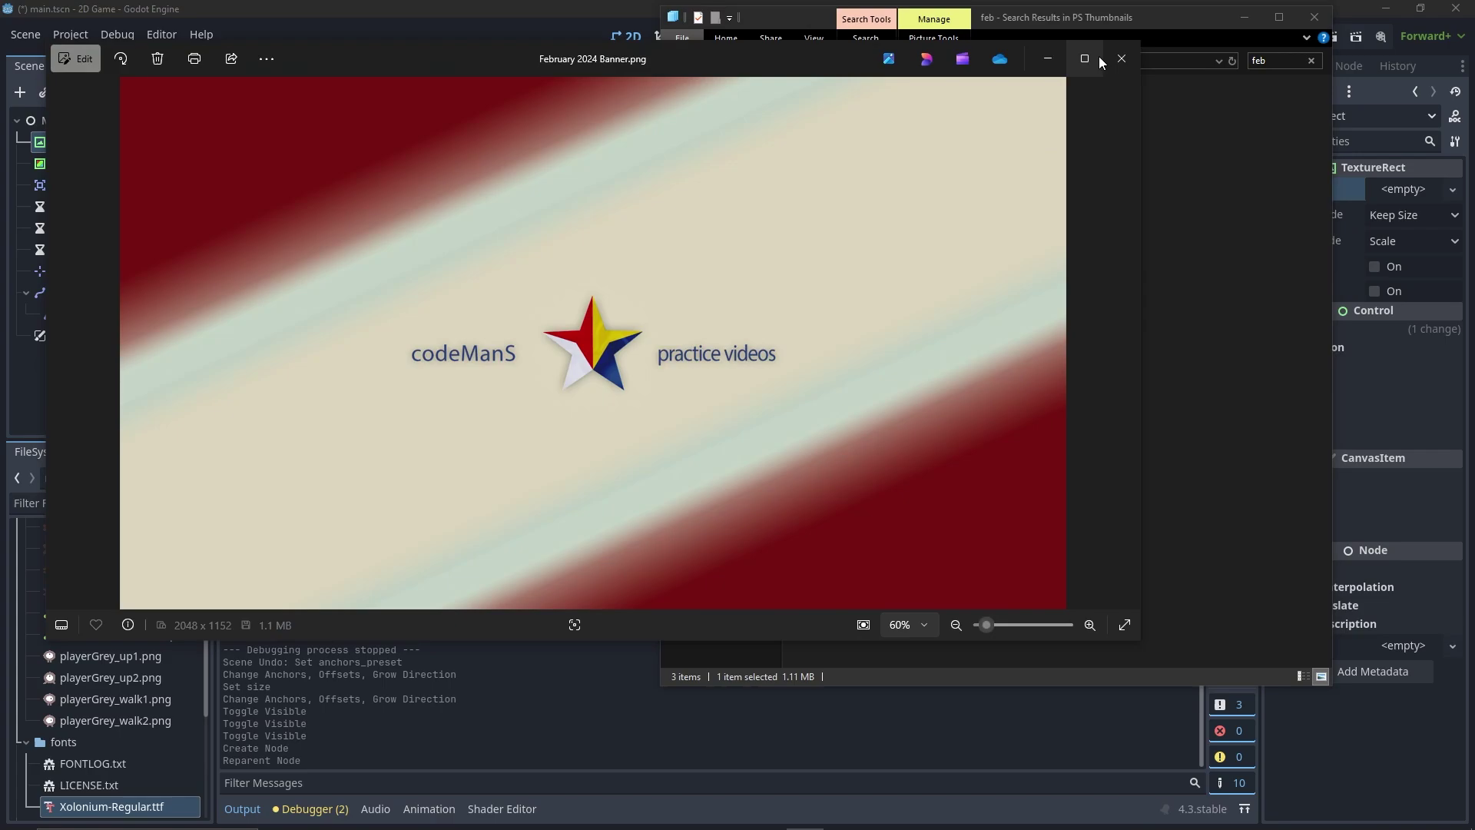
click(1122, 60)
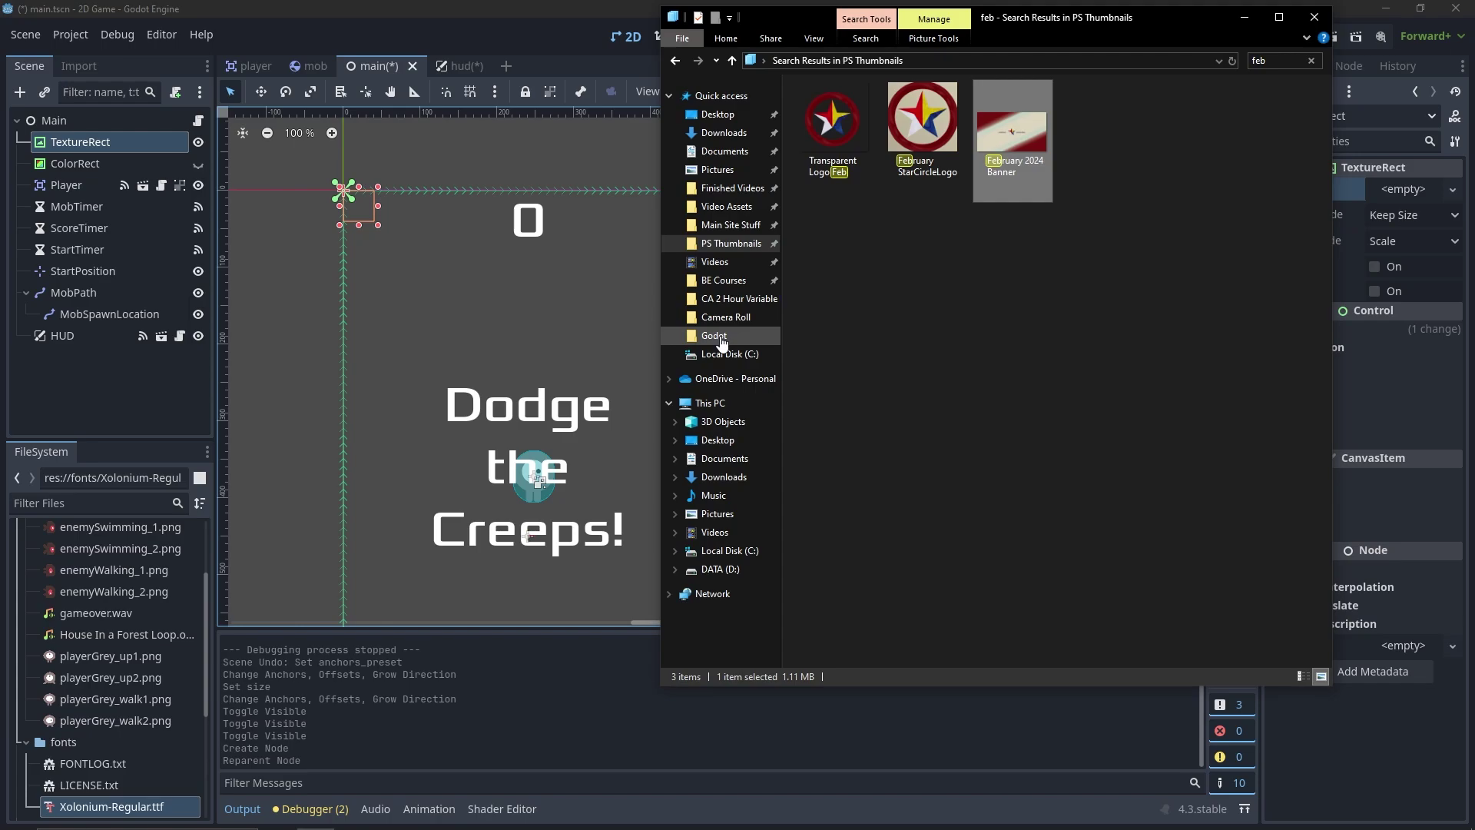
- Paste the February 2024 Banner image into the 2d-game project folder under Documents and close File Explorer
click(725, 133)
click(735, 150)
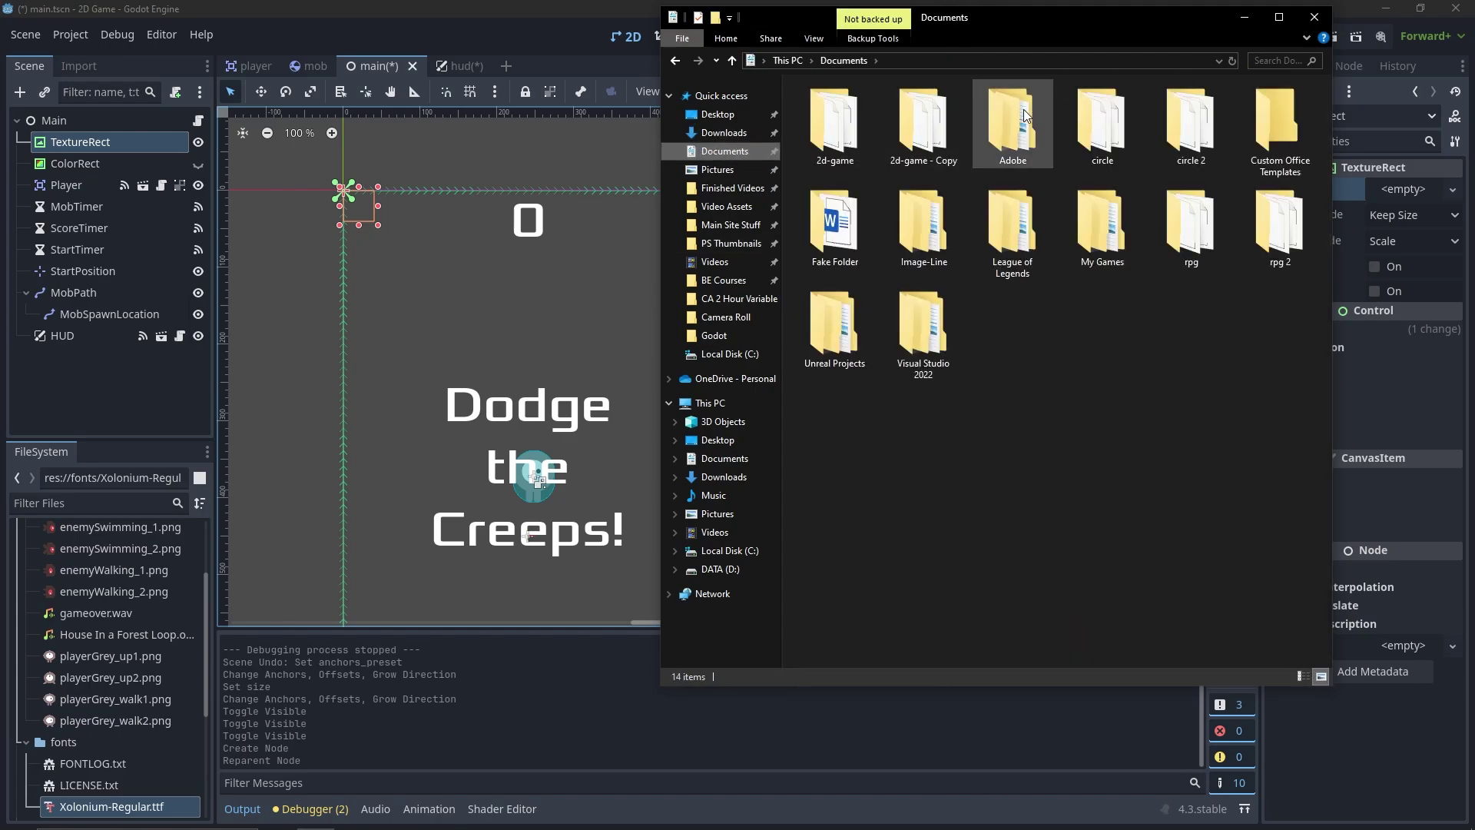
double_click(843, 126)
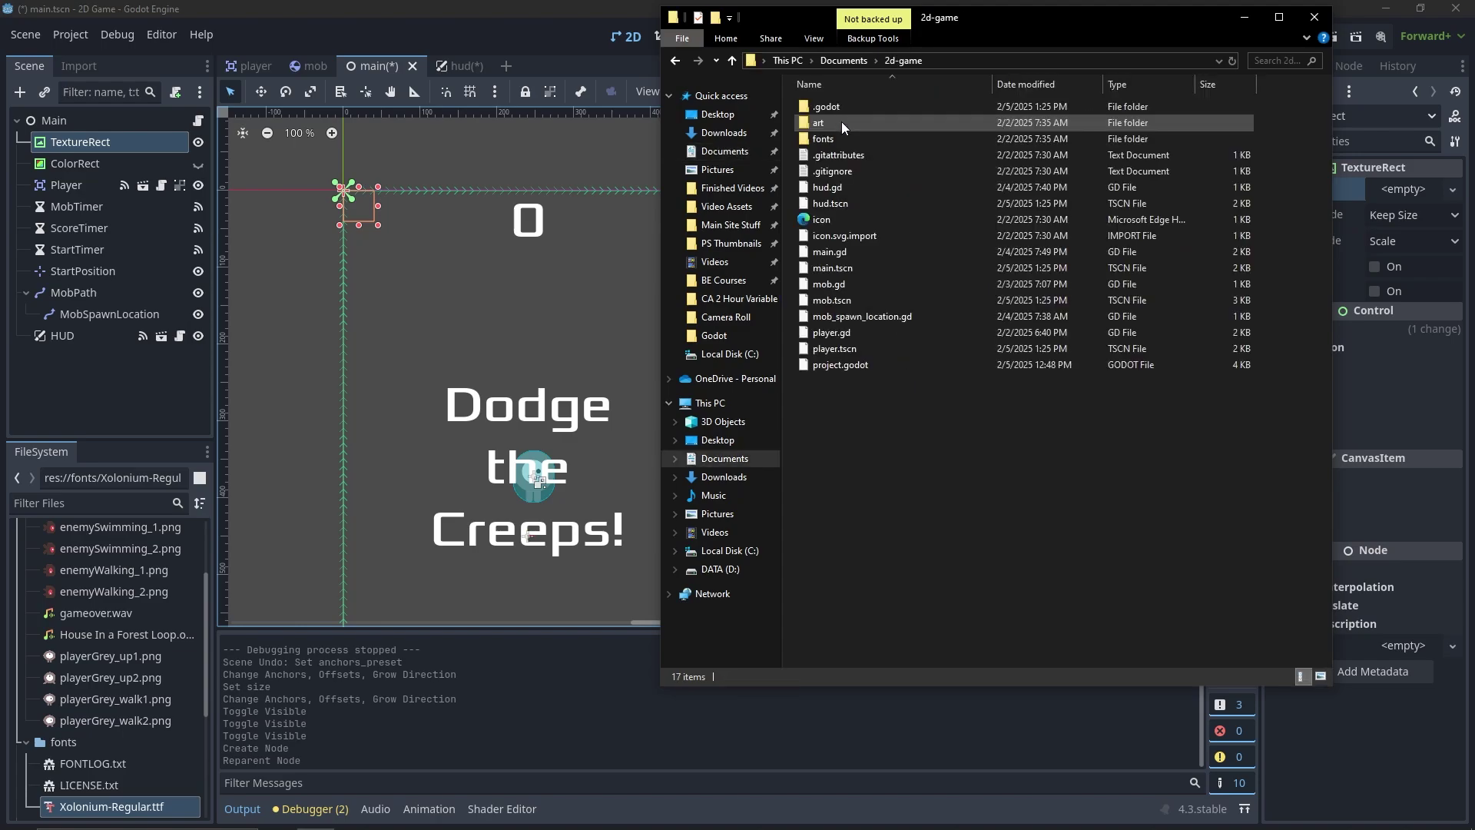
right_click(882, 411)
mouse_move(896, 430)
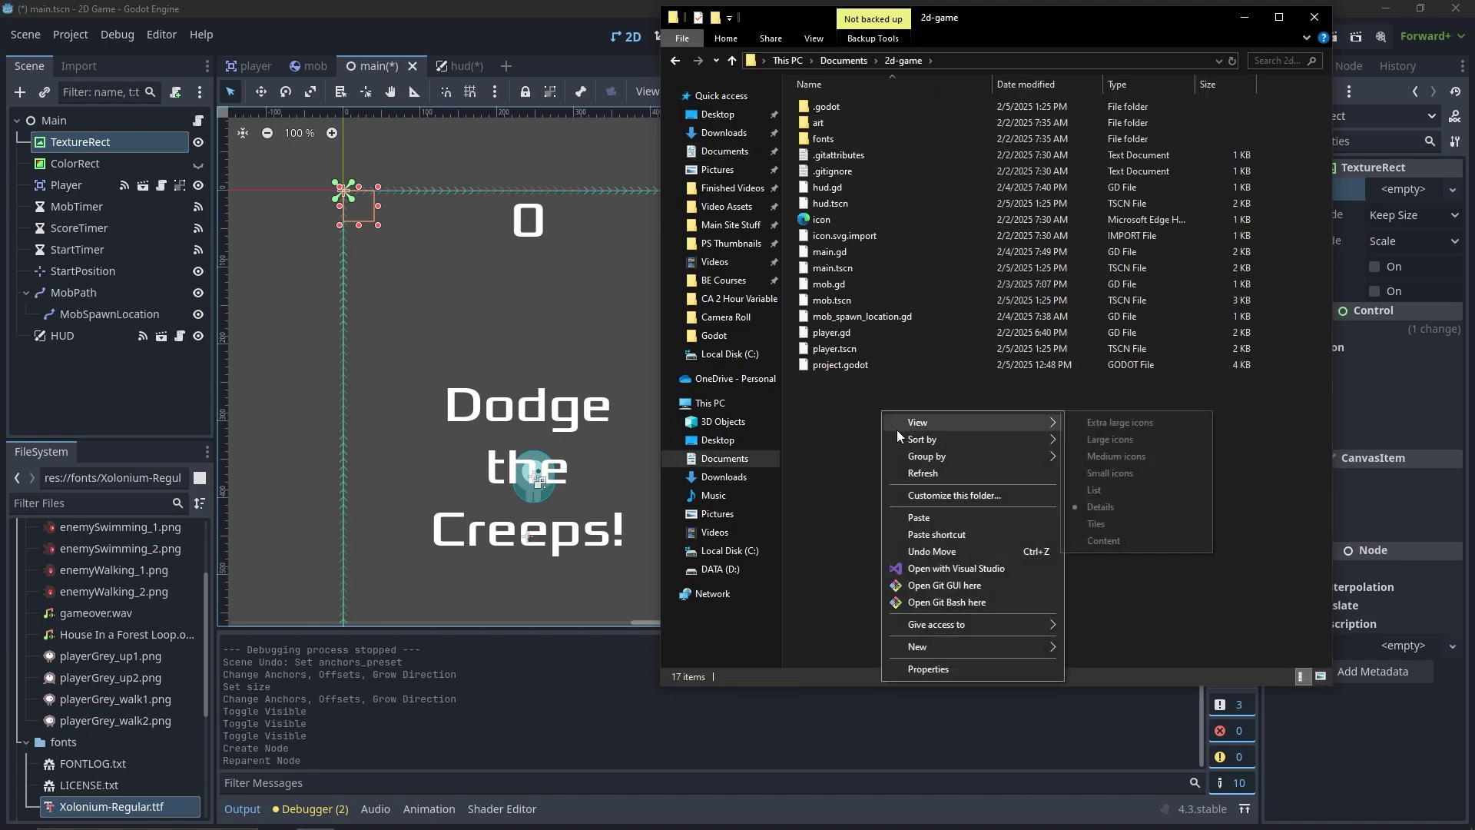
click(940, 520)
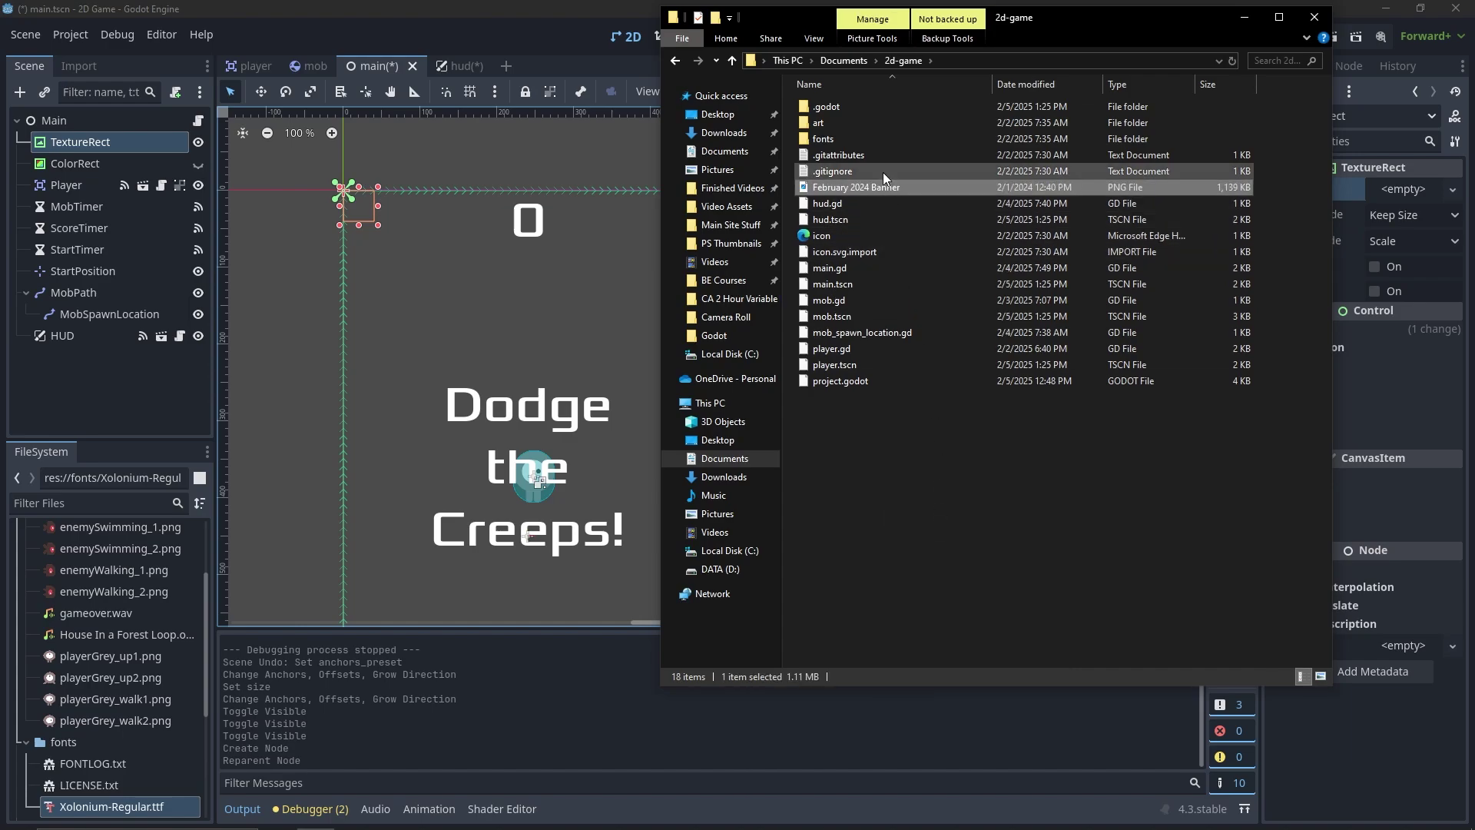
click(1314, 17)
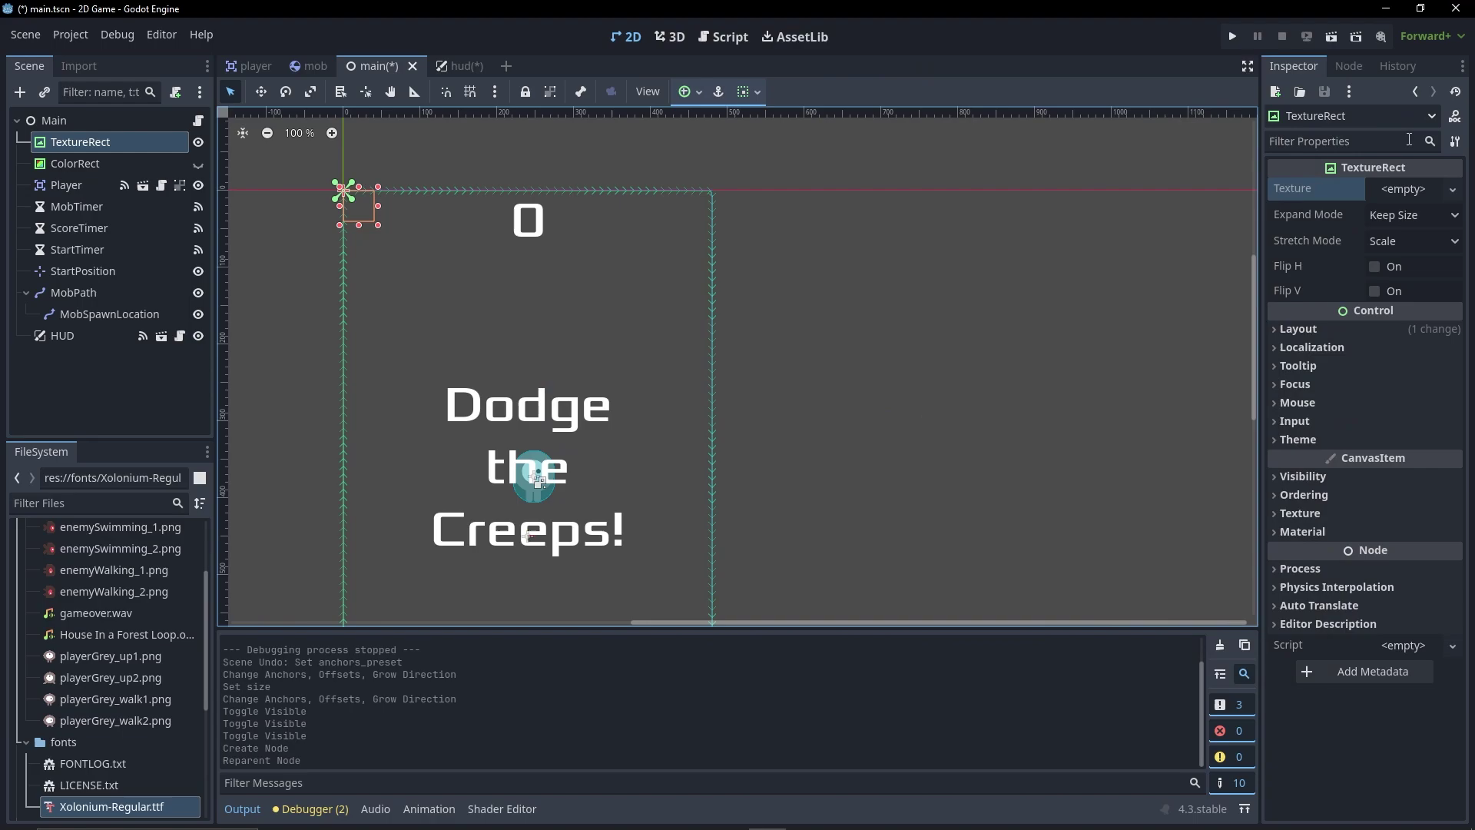
- Load February 2024 Banner.png from the project root as the texture of the TextureRect node
click(1440, 188)
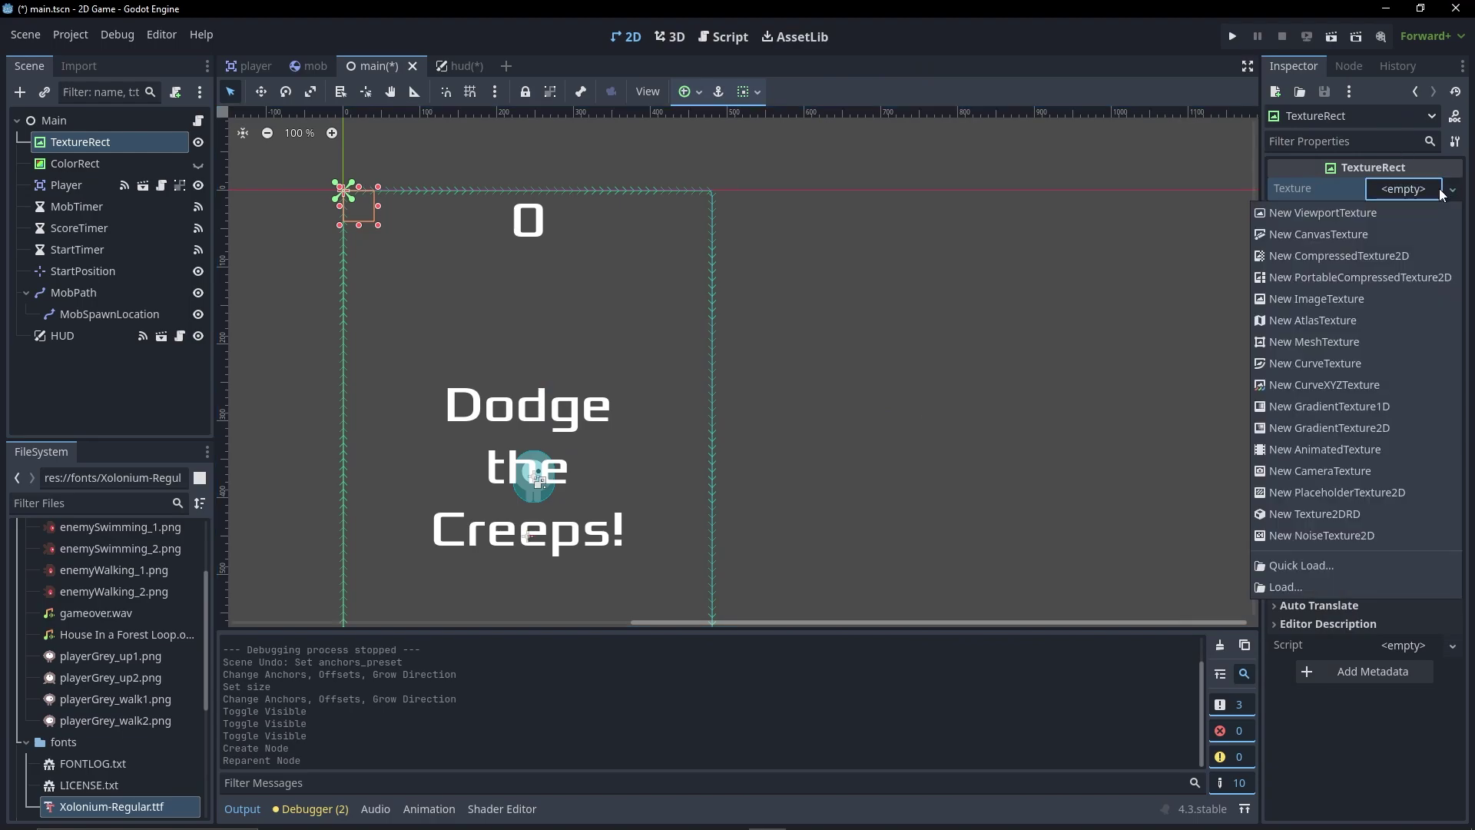
click(1316, 588)
click(658, 245)
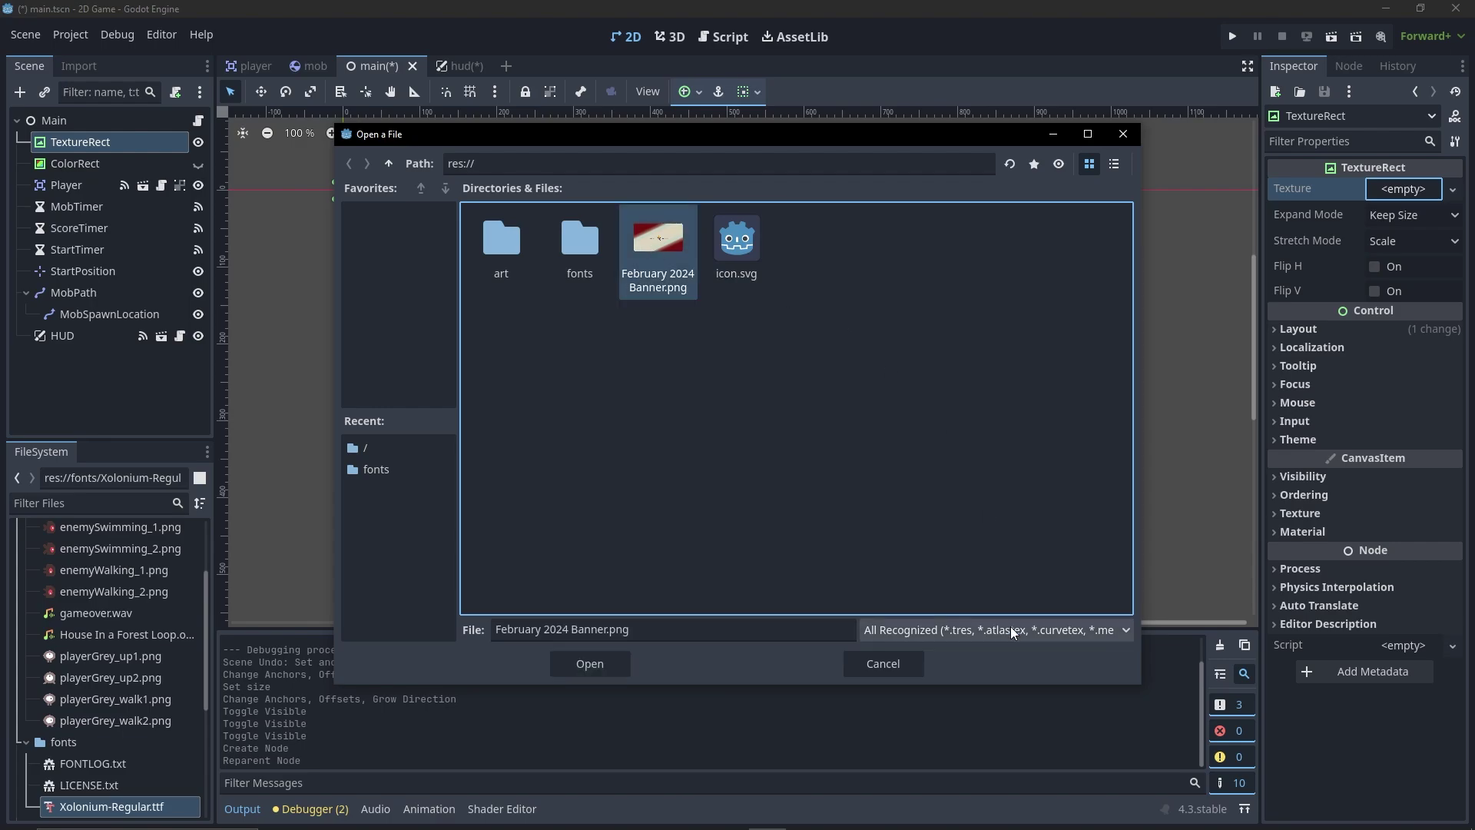
click(590, 665)
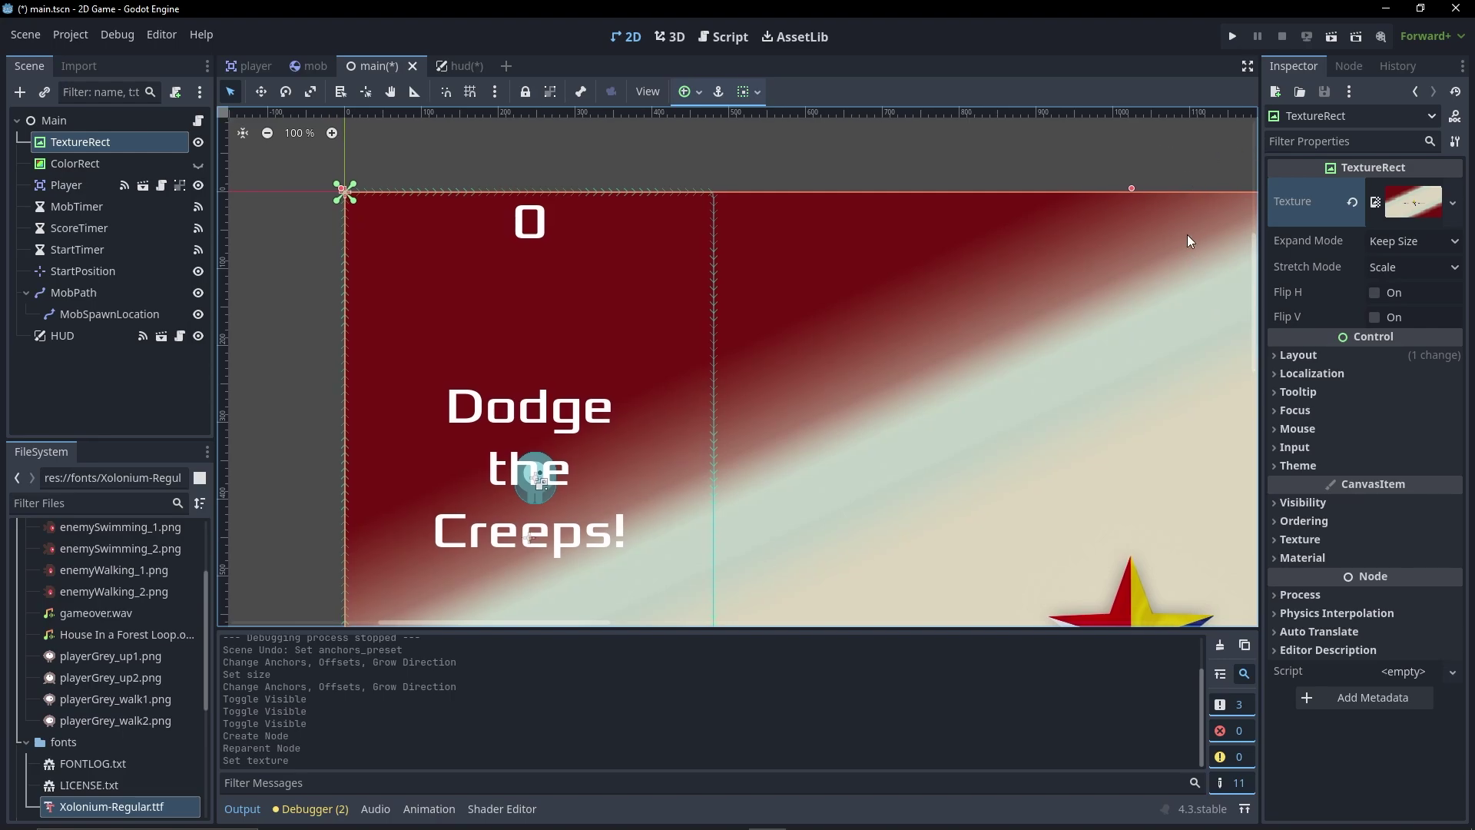
middle_drag(950, 358, 990, 179)
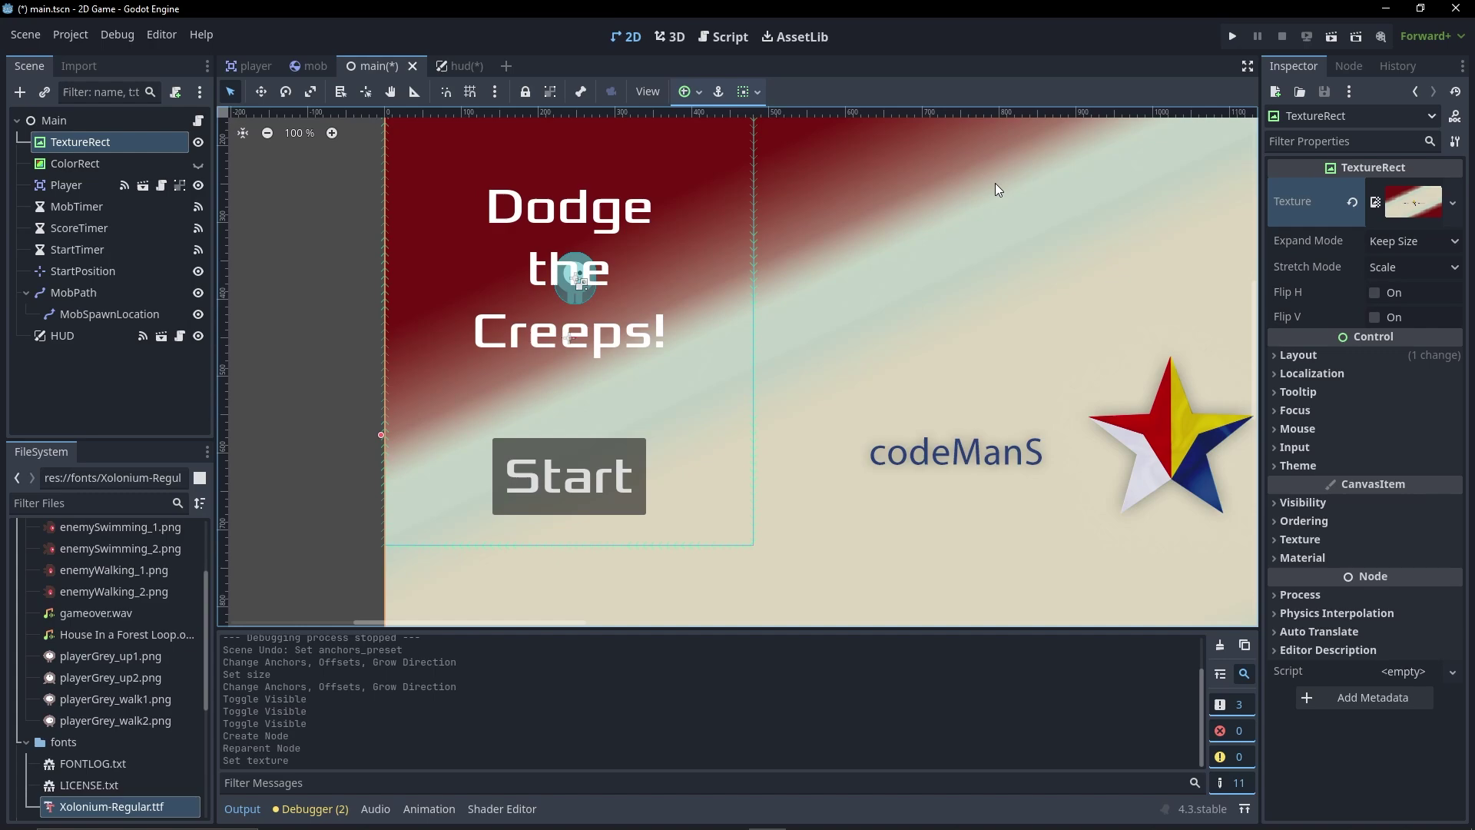
- Run the project, minimize the editor window behind it, and start a round of the game to test the image background
key(F5)
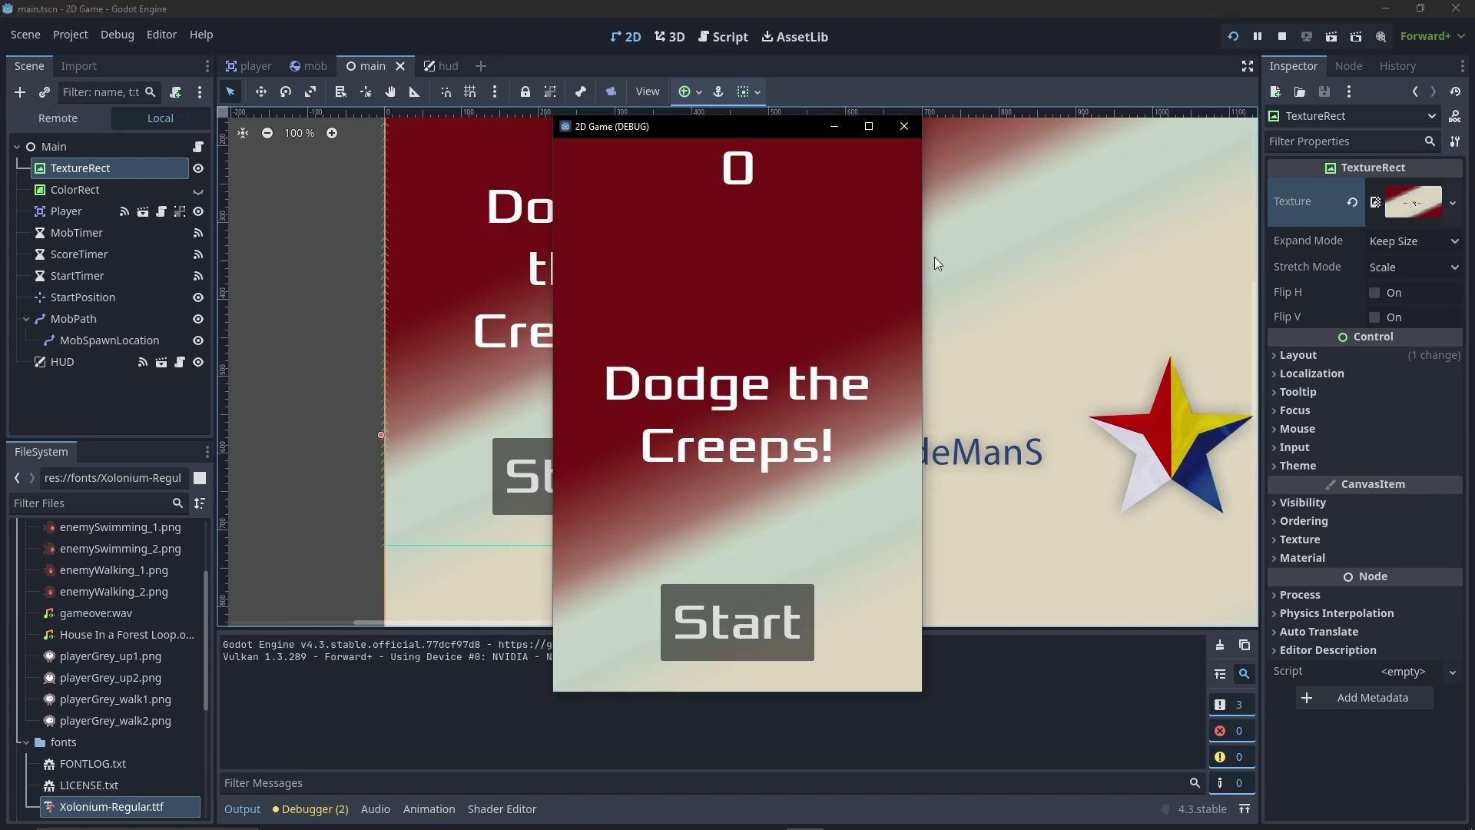
click(1387, 7)
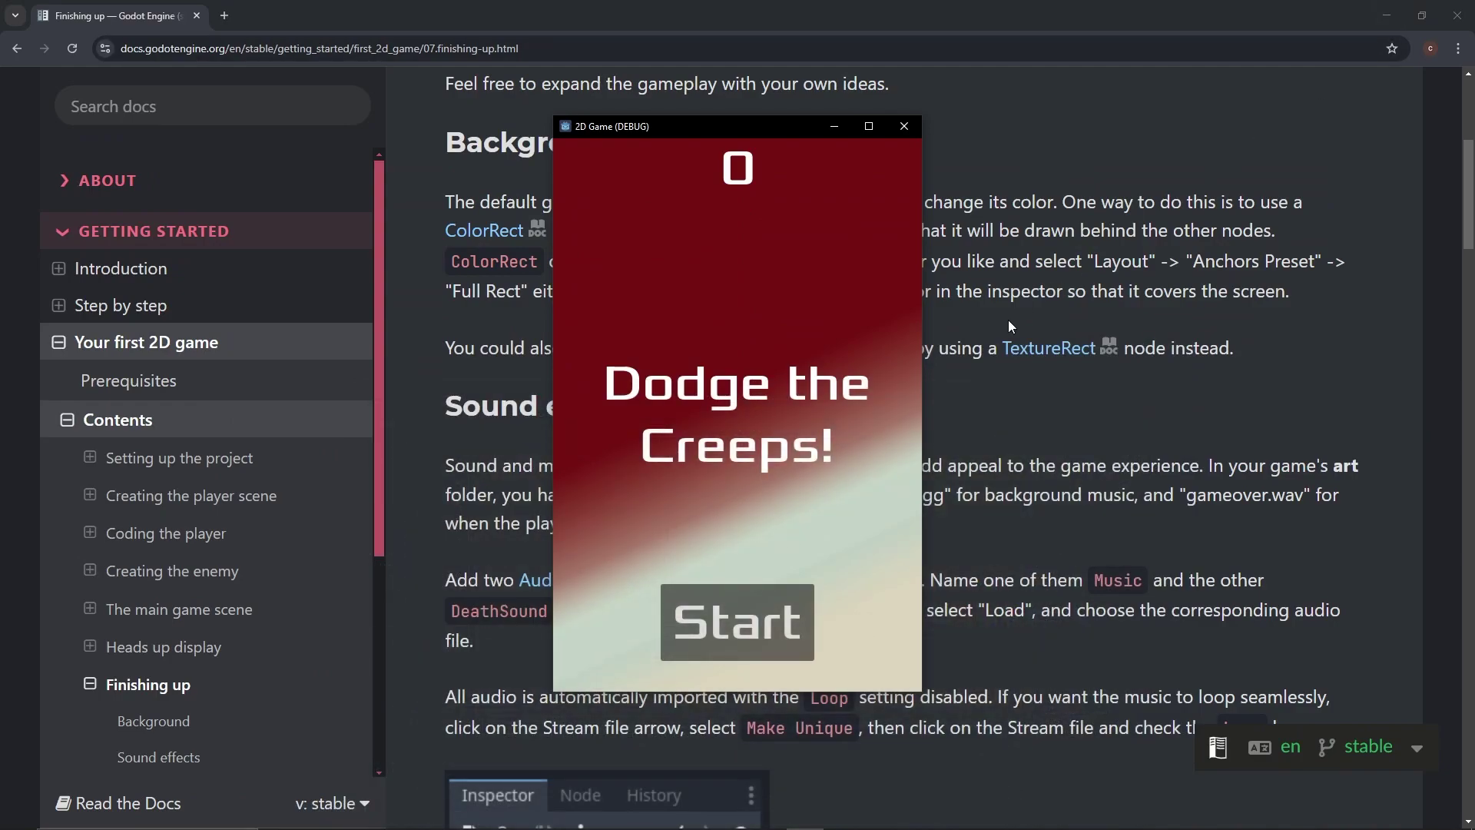
click(769, 639)
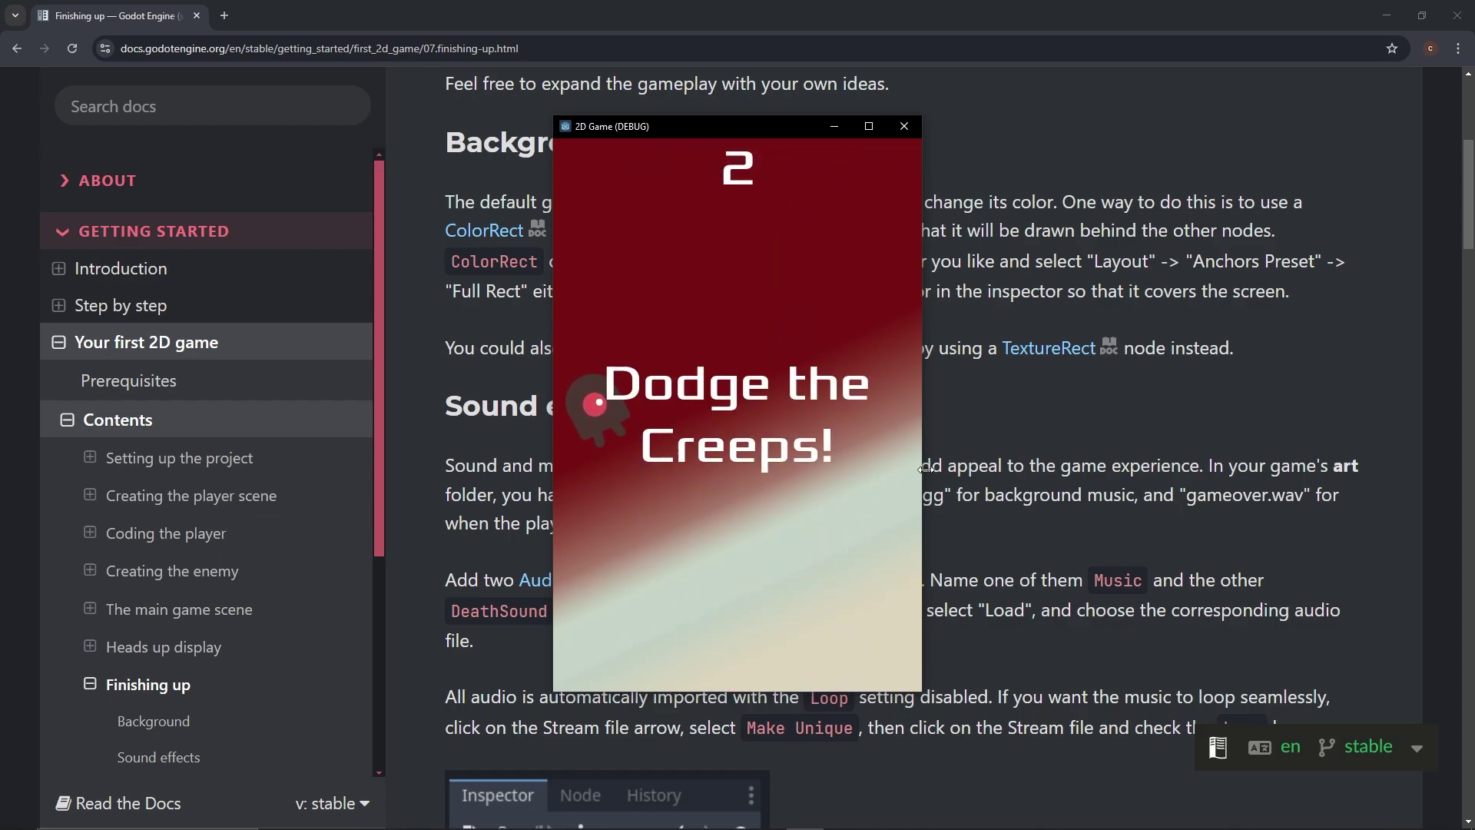
click(757, 599)
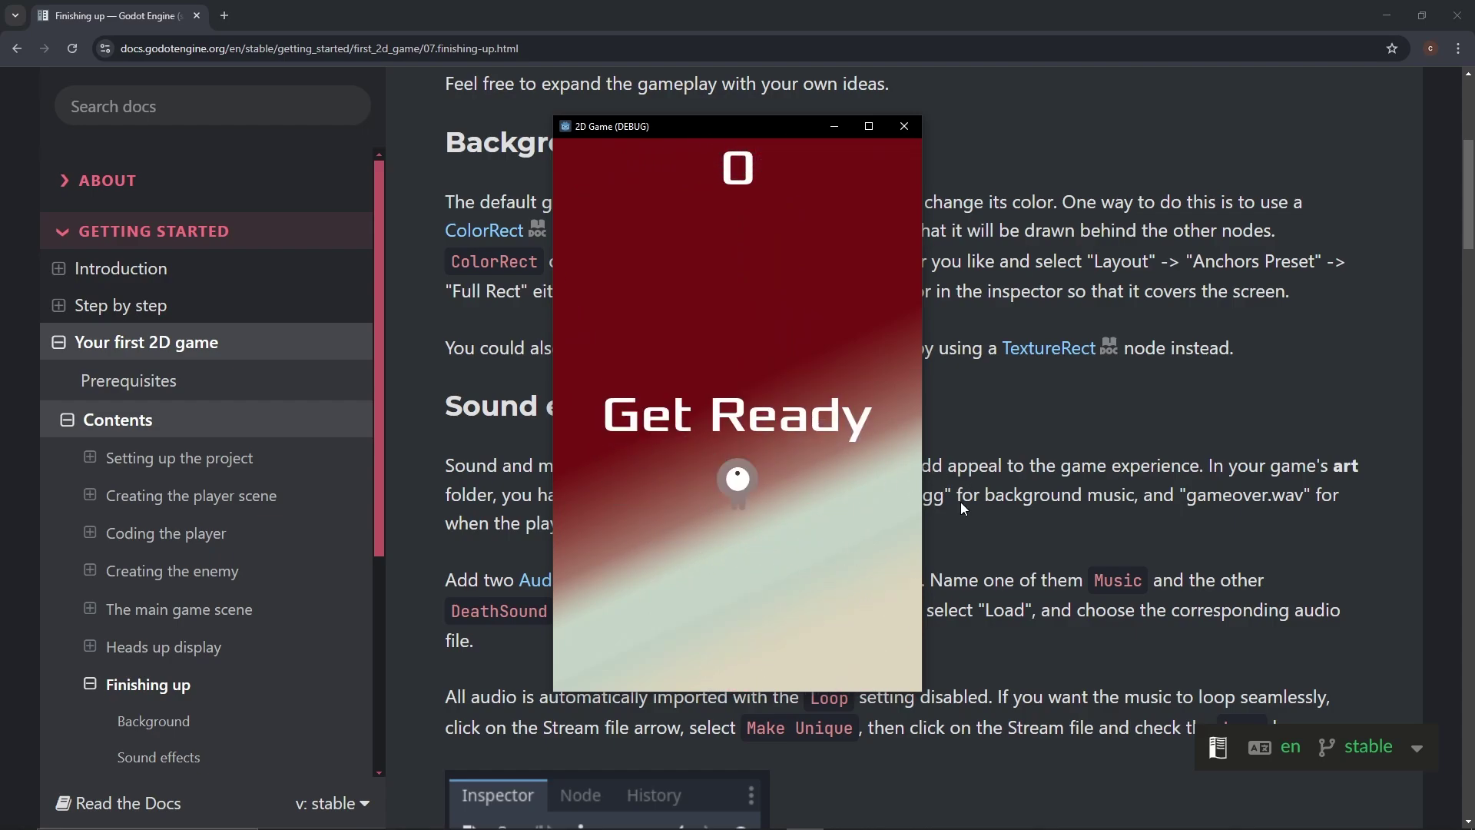
- Steer the player around in all directions among the creeps to test gameplay over the background image
key(Right)
key(Up)
key(Left)
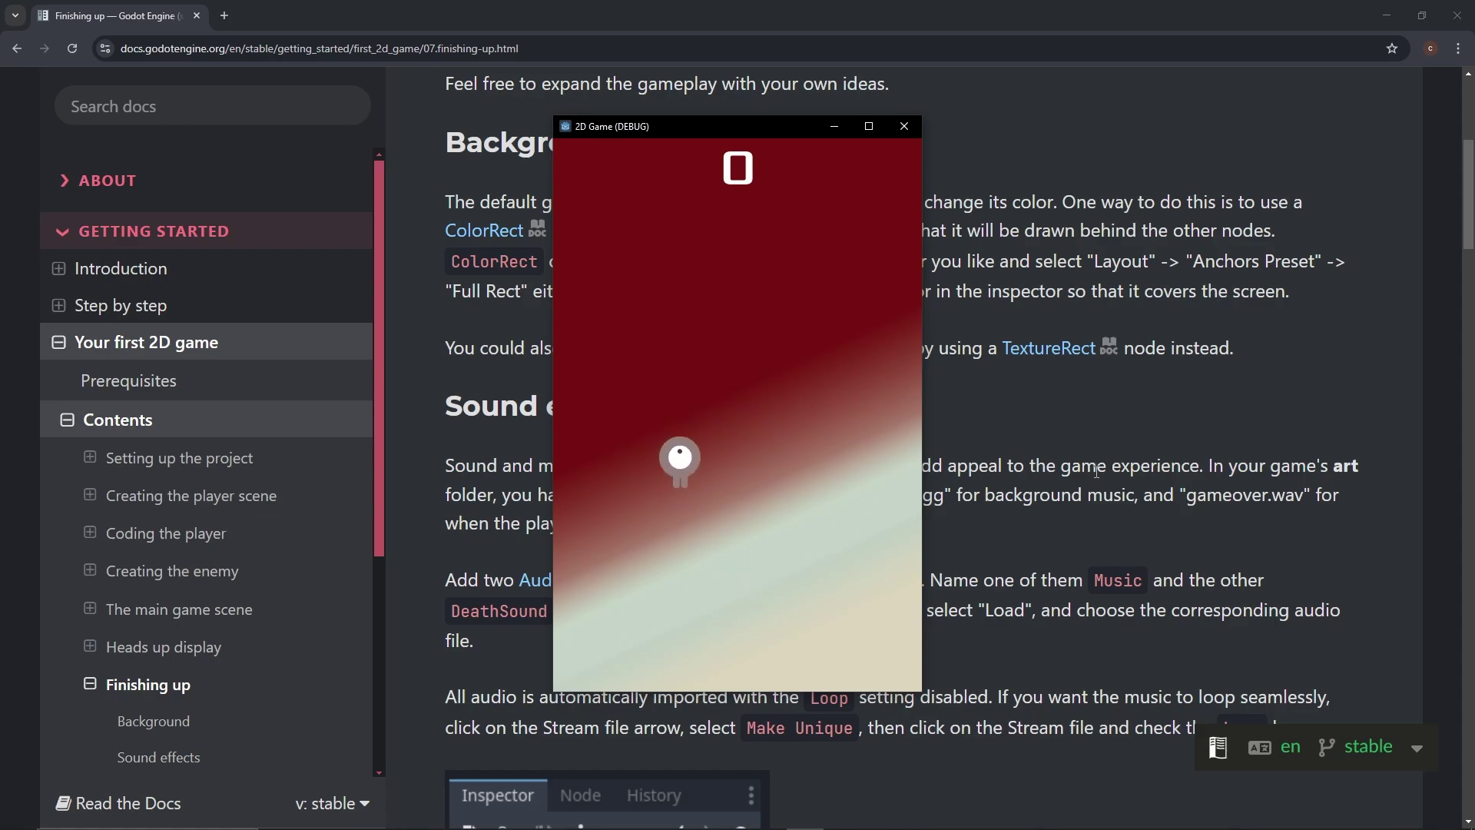
key(Right)
key(Right)
key(Down)
key(Left)
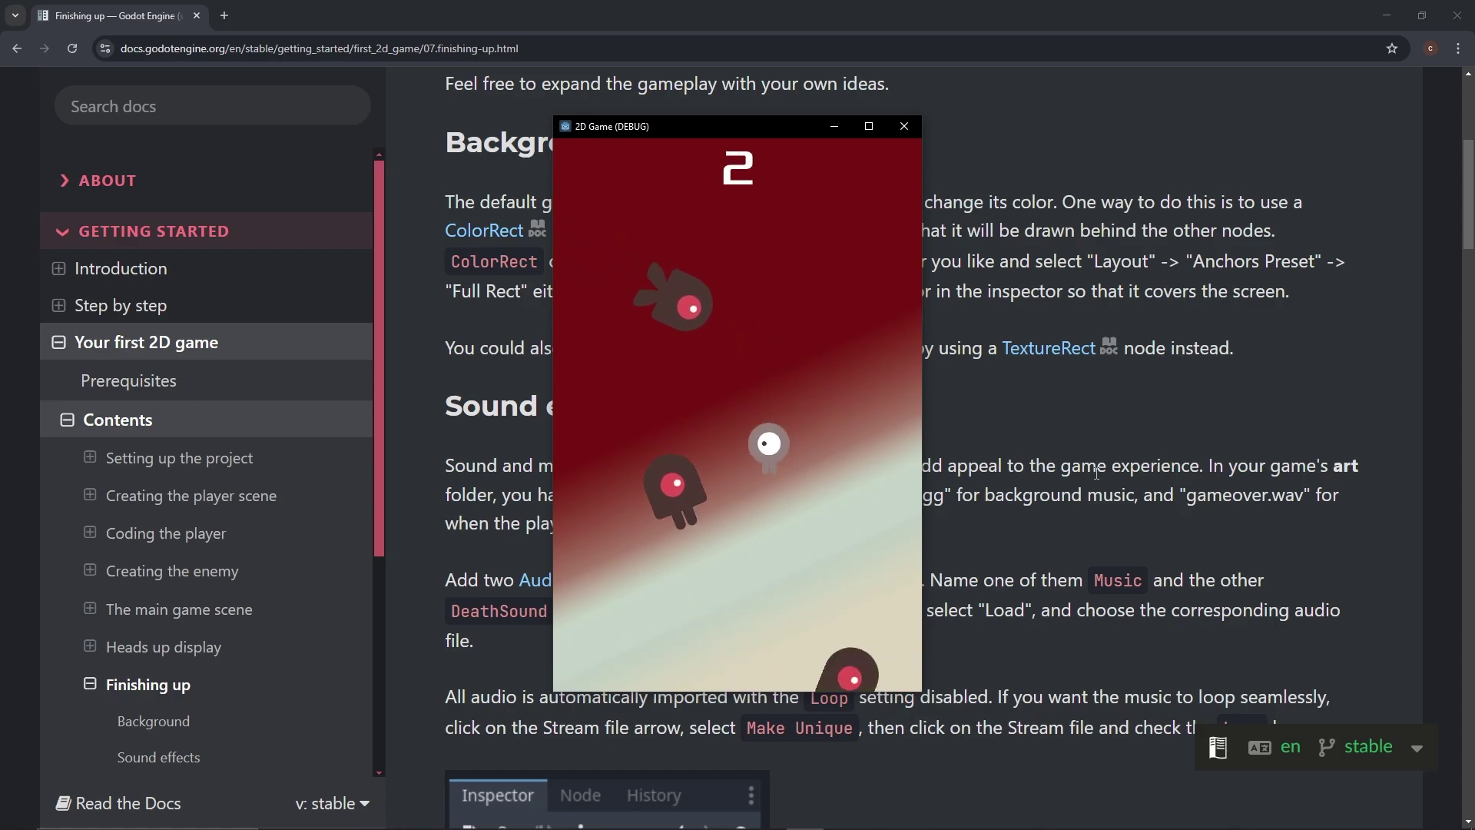
key(Down)
key(Up)
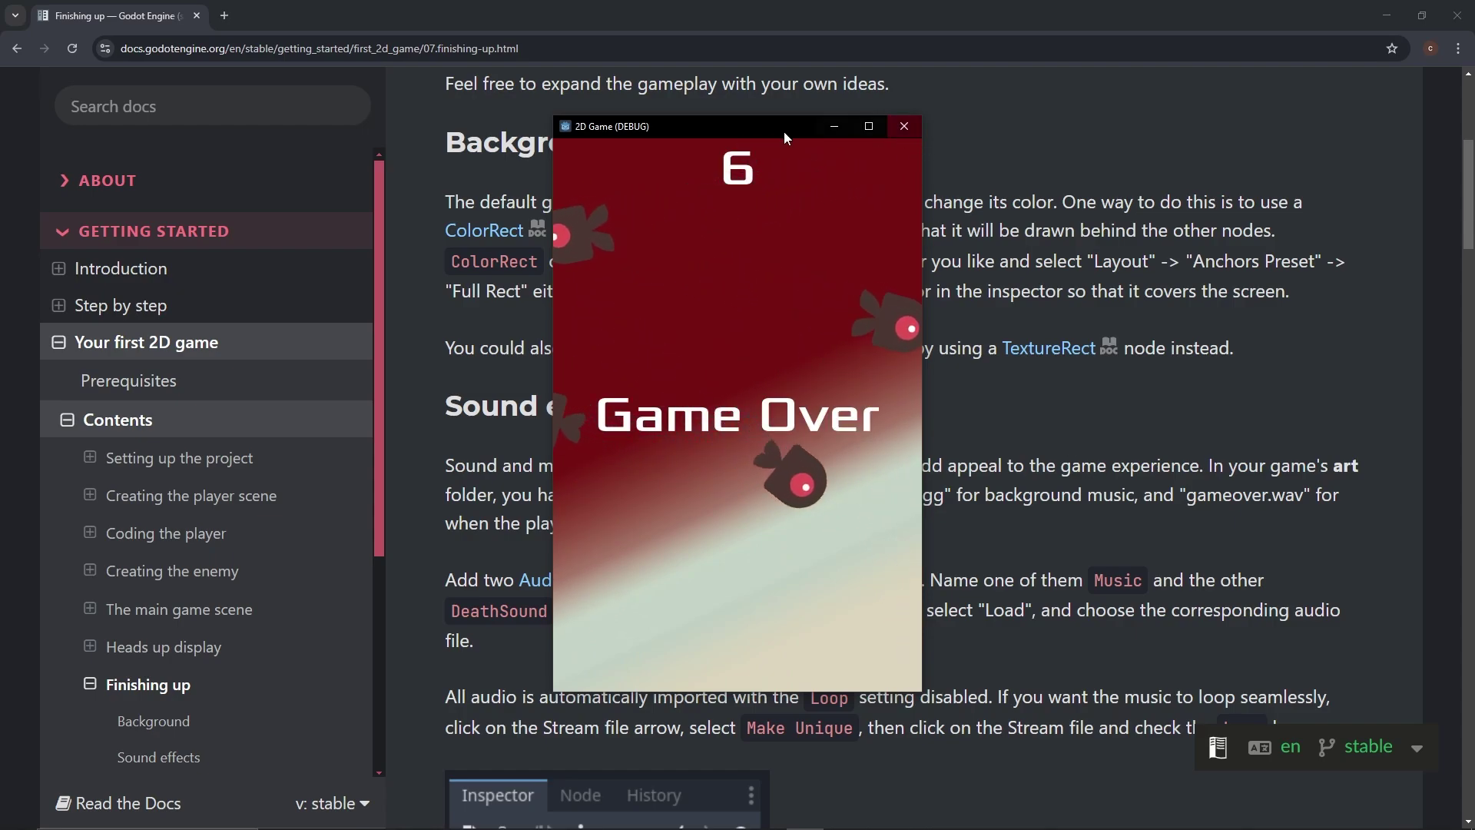
- Close the running game window and return to the upper part of the main scene in the Godot editor
click(905, 127)
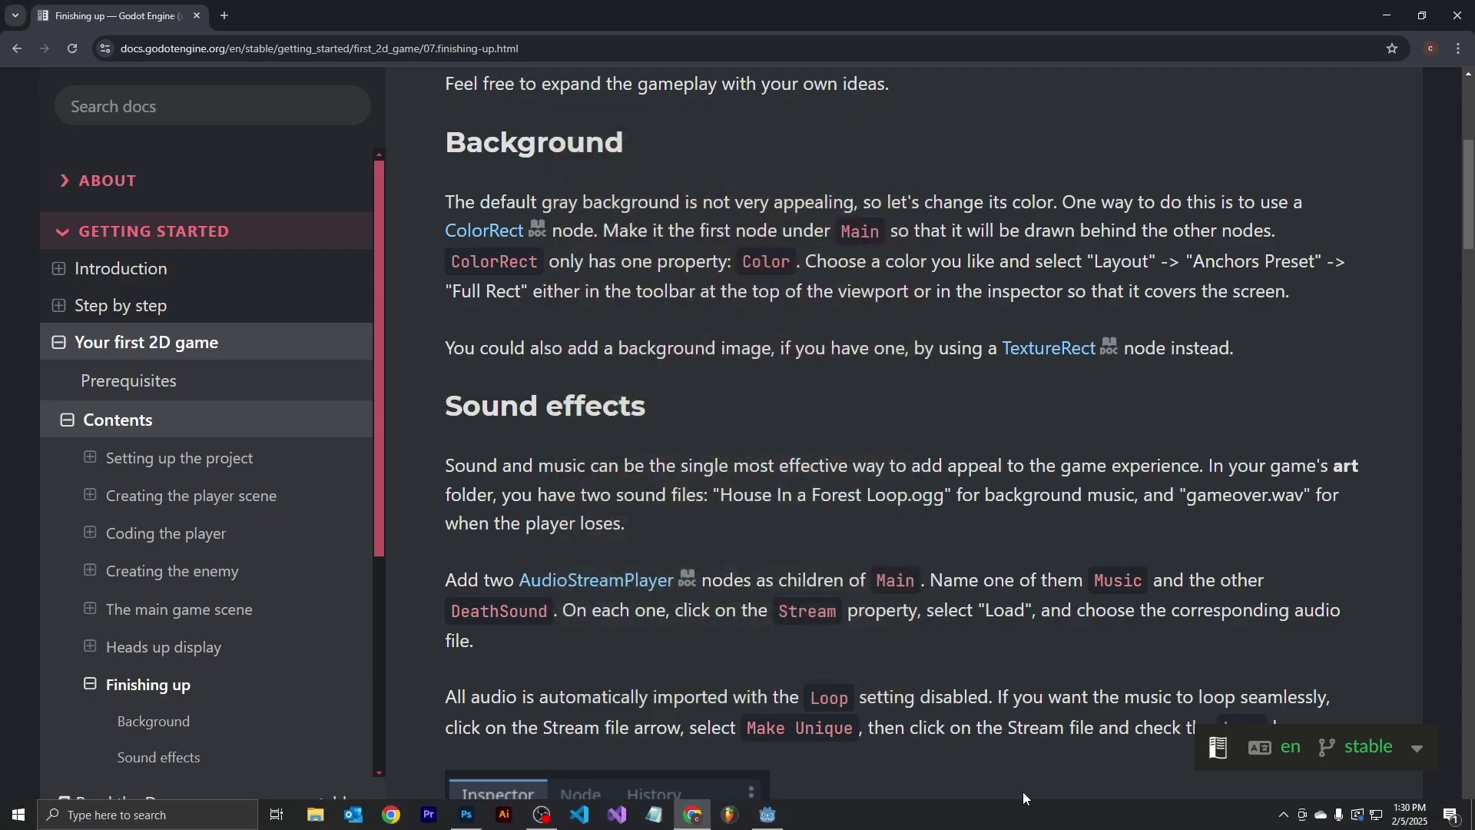
mouse_move(767, 815)
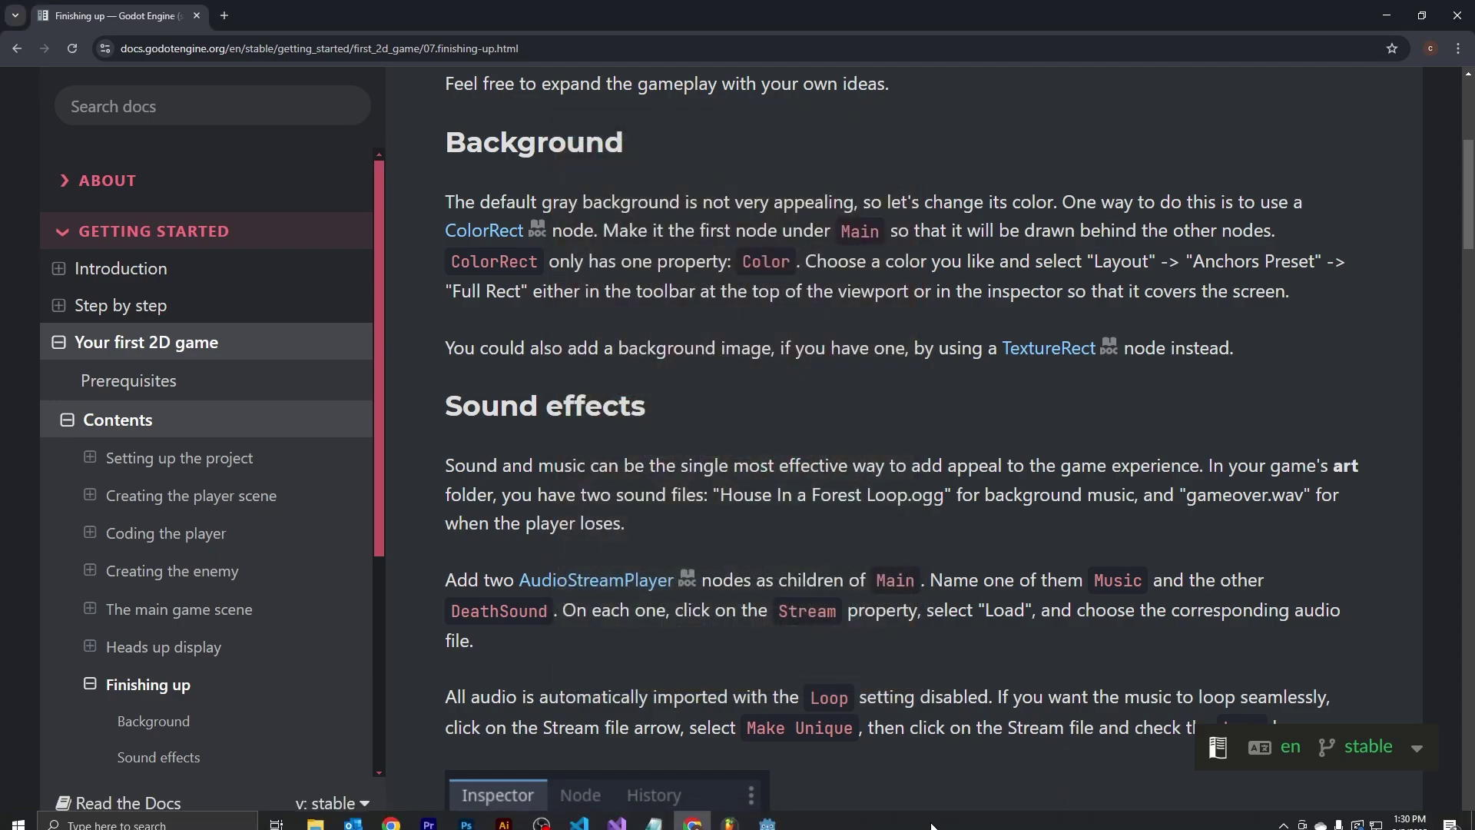
click(767, 815)
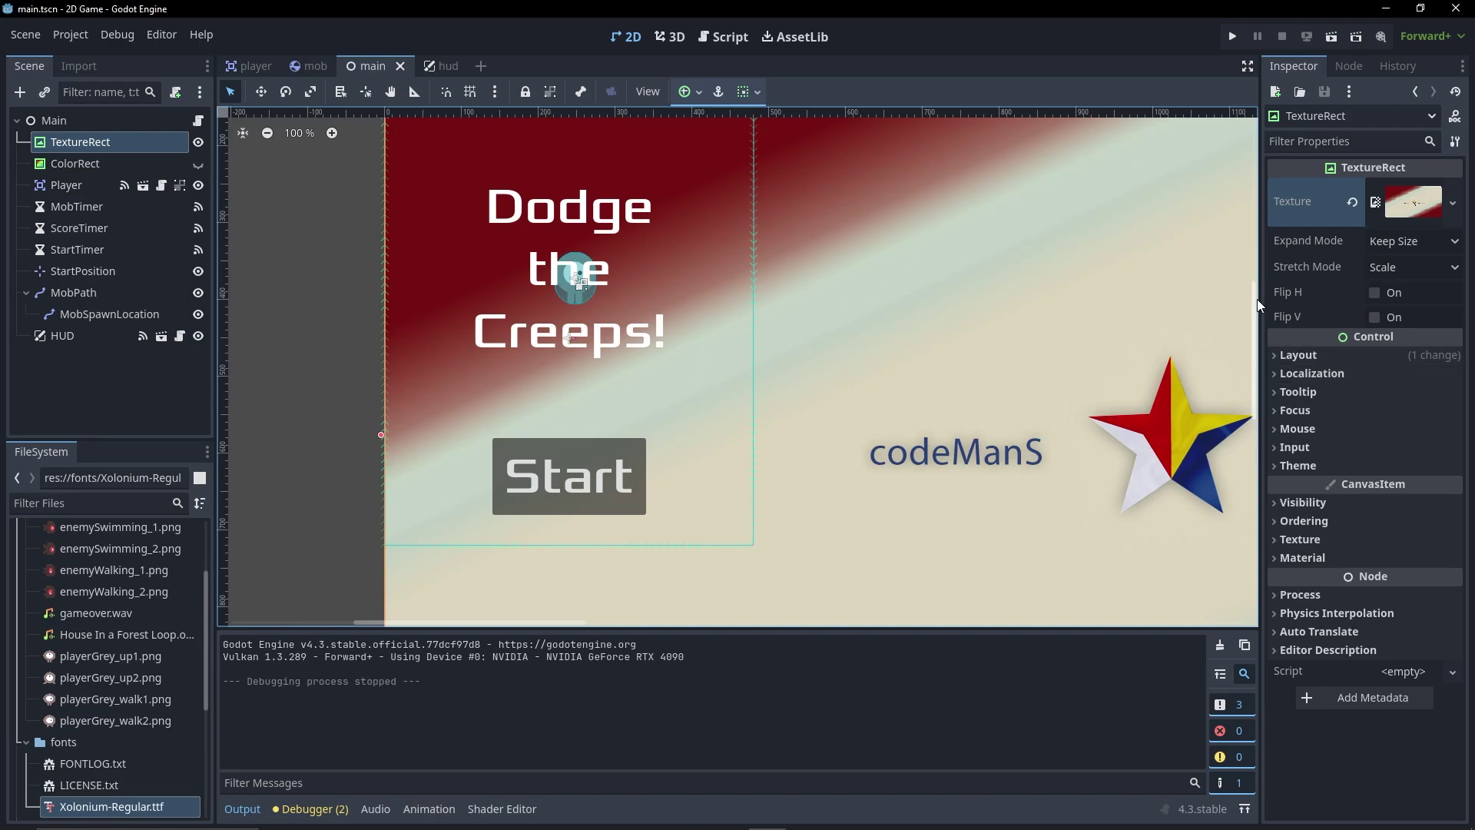
drag(1257, 299, 1256, 260)
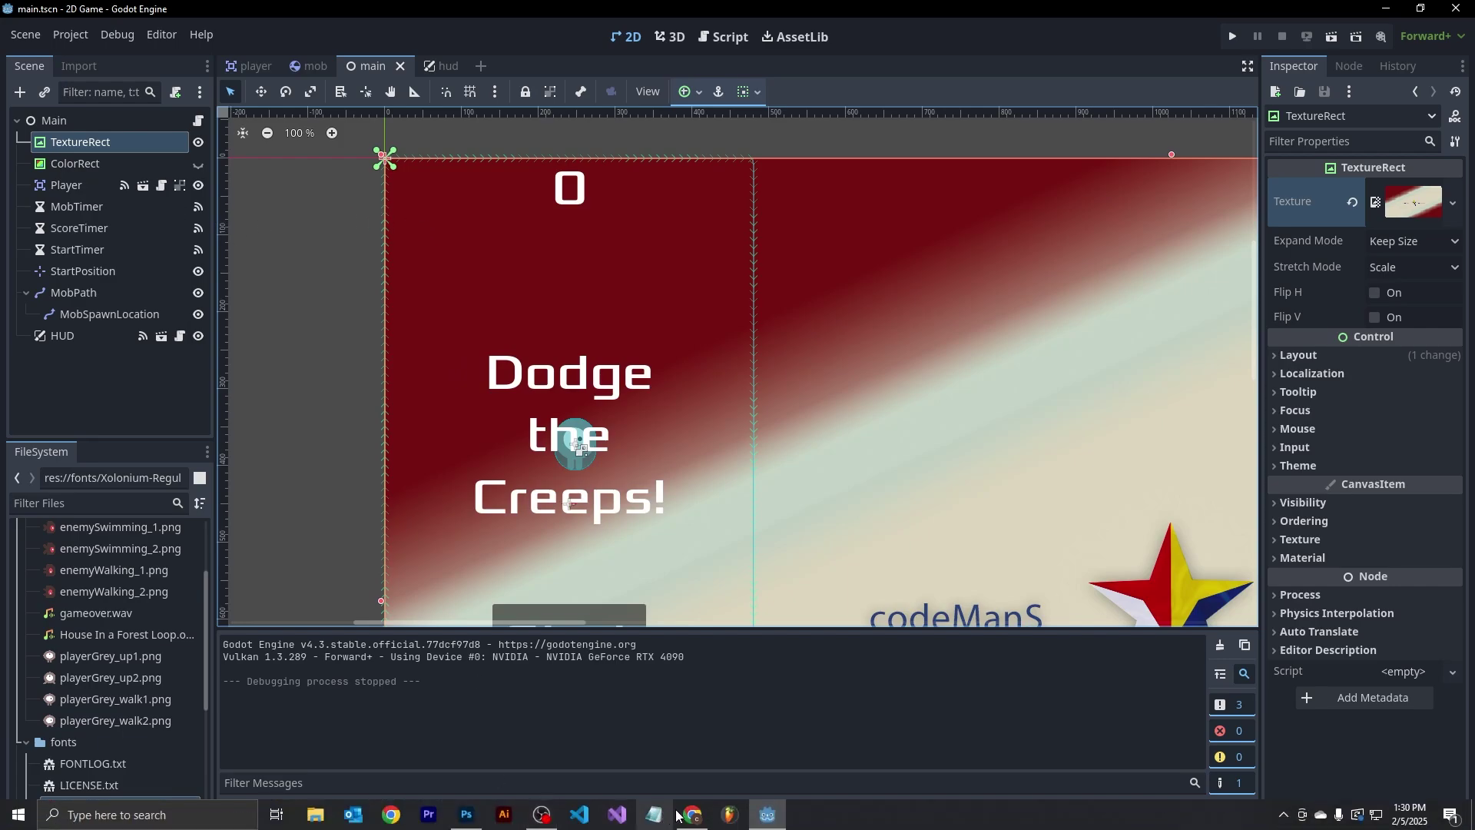
- Compare the two backgrounds by toggling the visibility of TextureRect and ColorRect, leaving TextureRect shown and ColorRect hidden
click(198, 141)
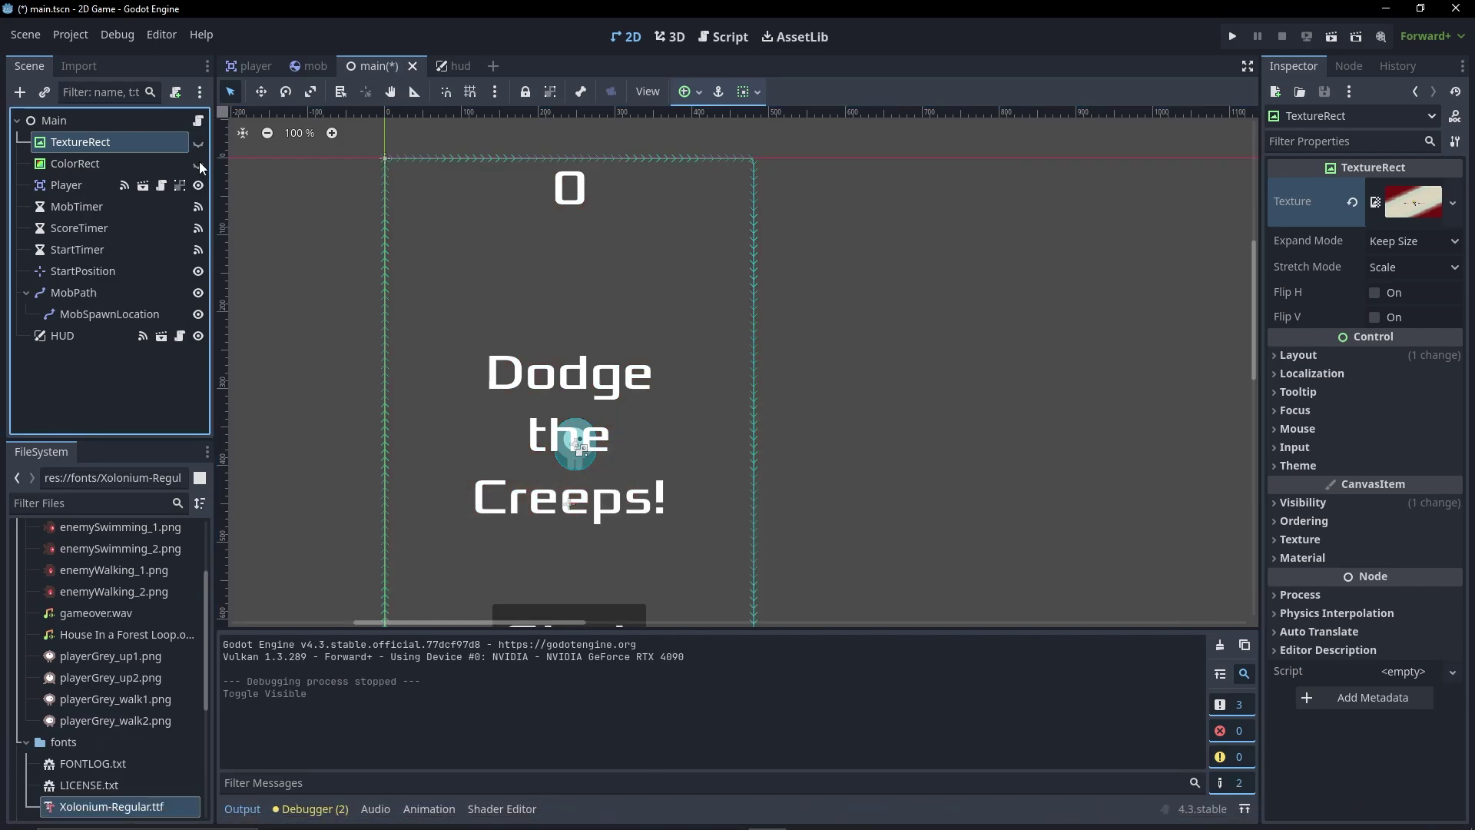
click(199, 166)
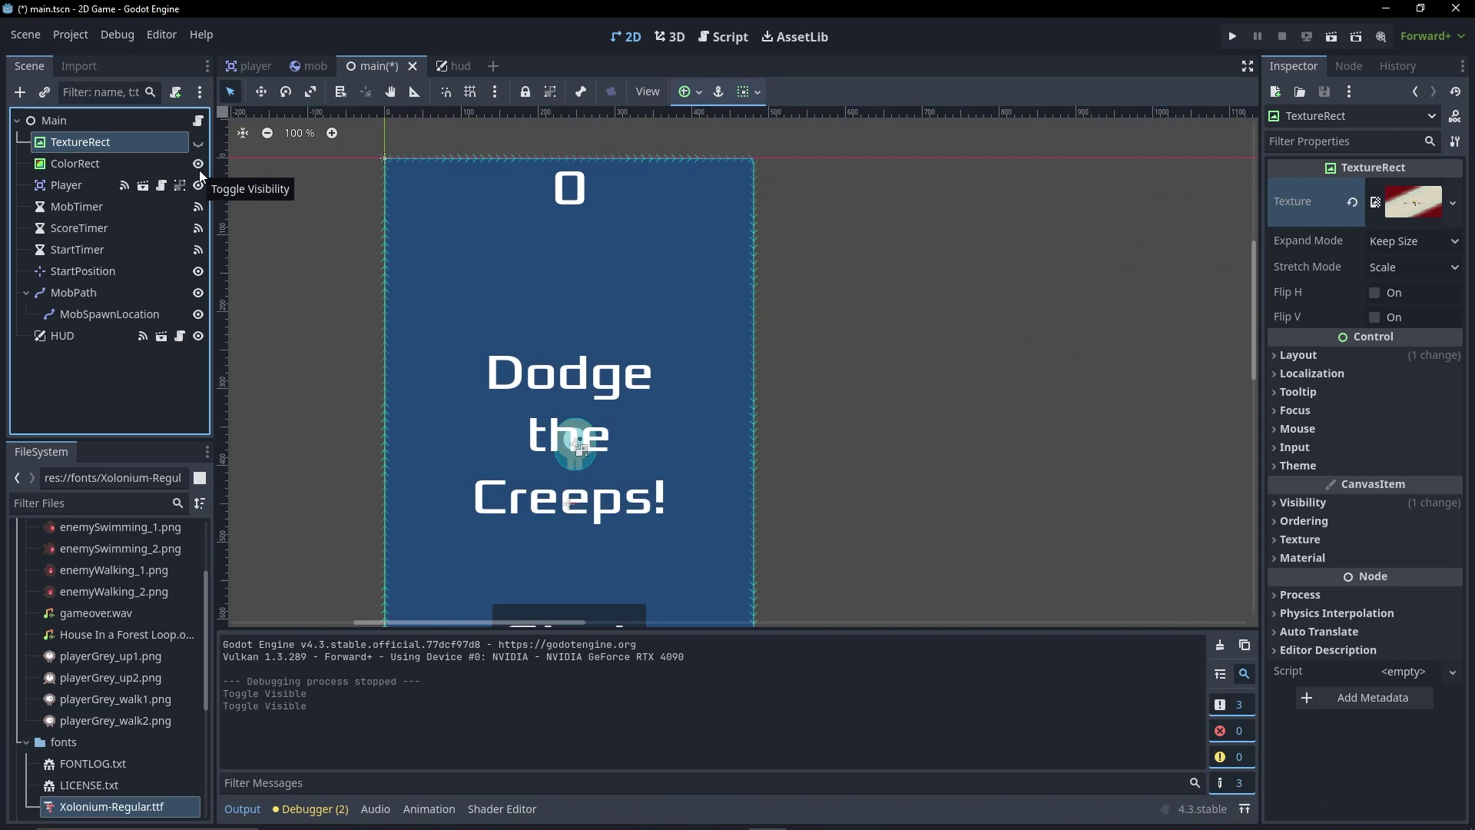
click(199, 166)
click(199, 141)
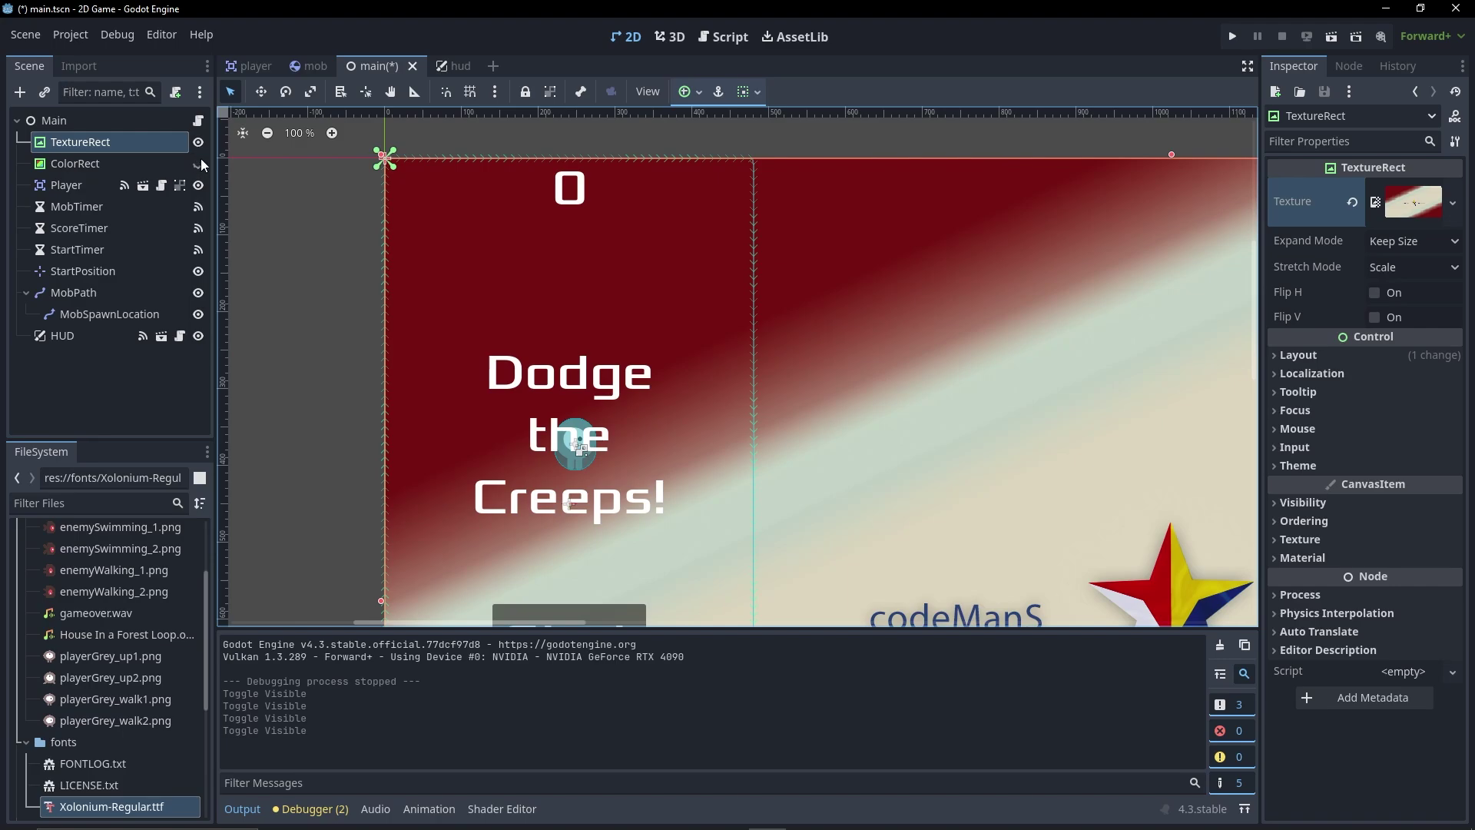
click(199, 207)
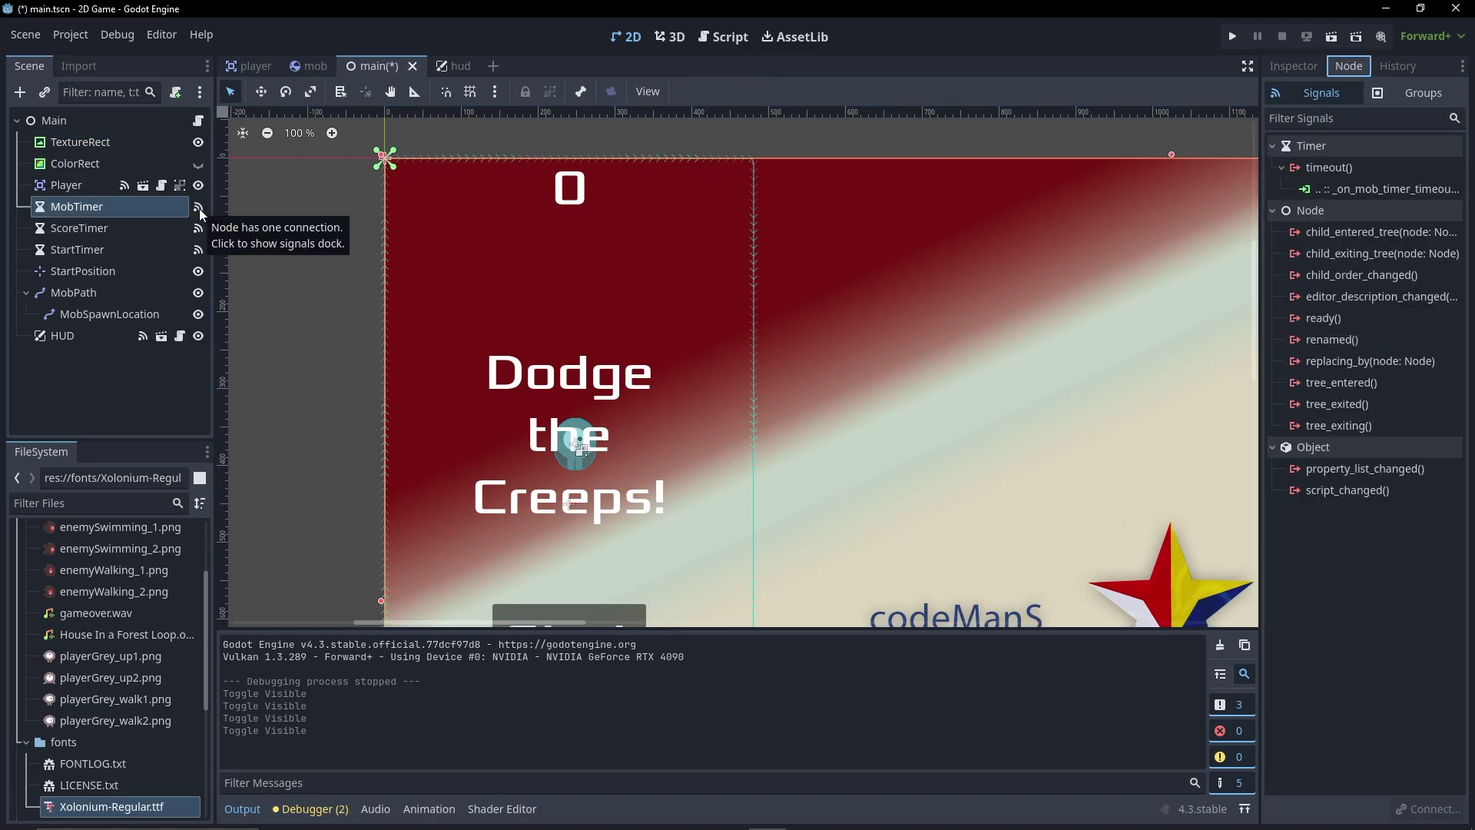
click(200, 163)
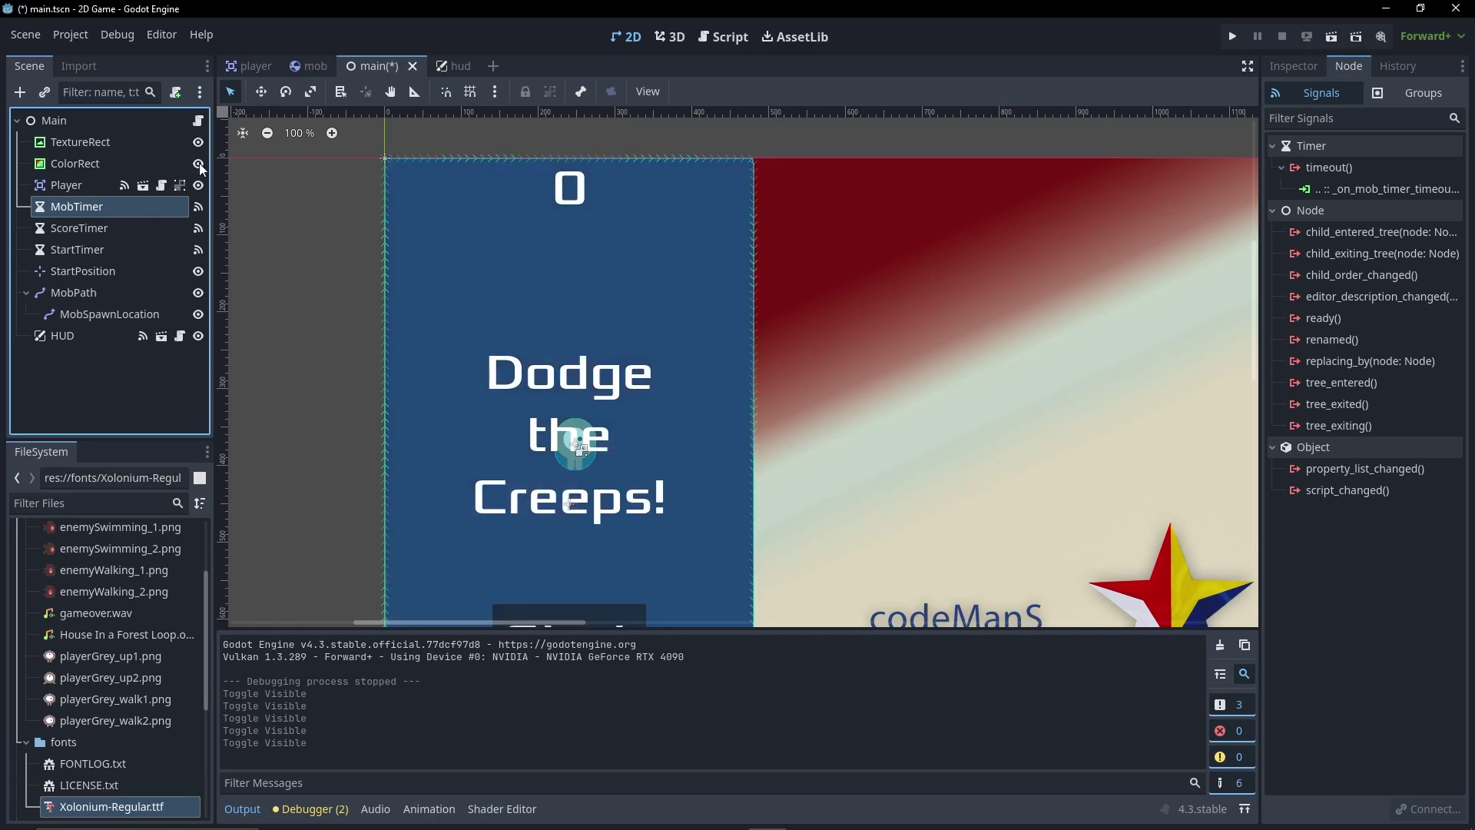
click(200, 163)
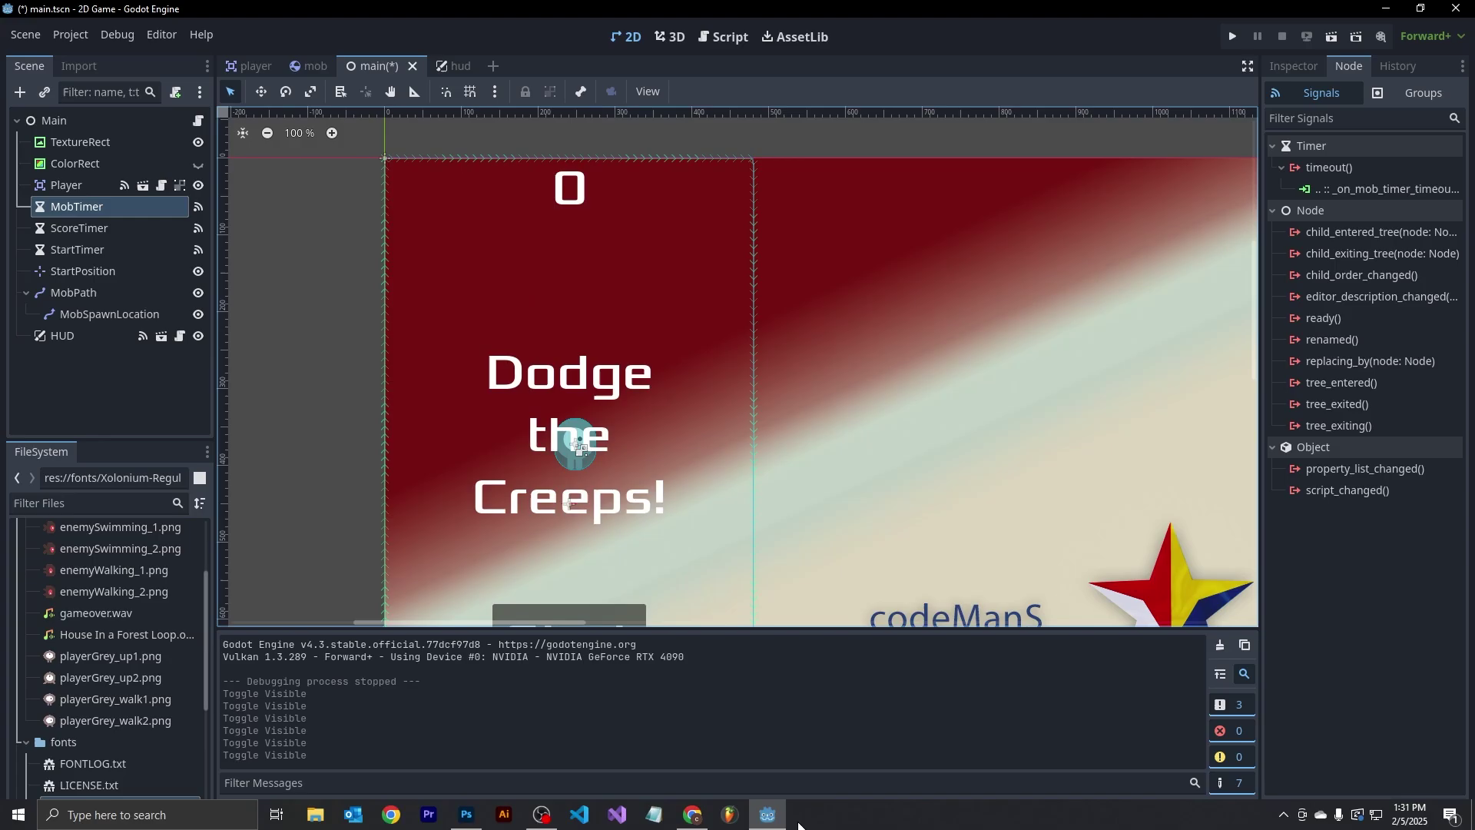
- Switch to the Godot docs in the browser and read the Sound effects section on adding AudioStreamPlayer nodes
click(691, 815)
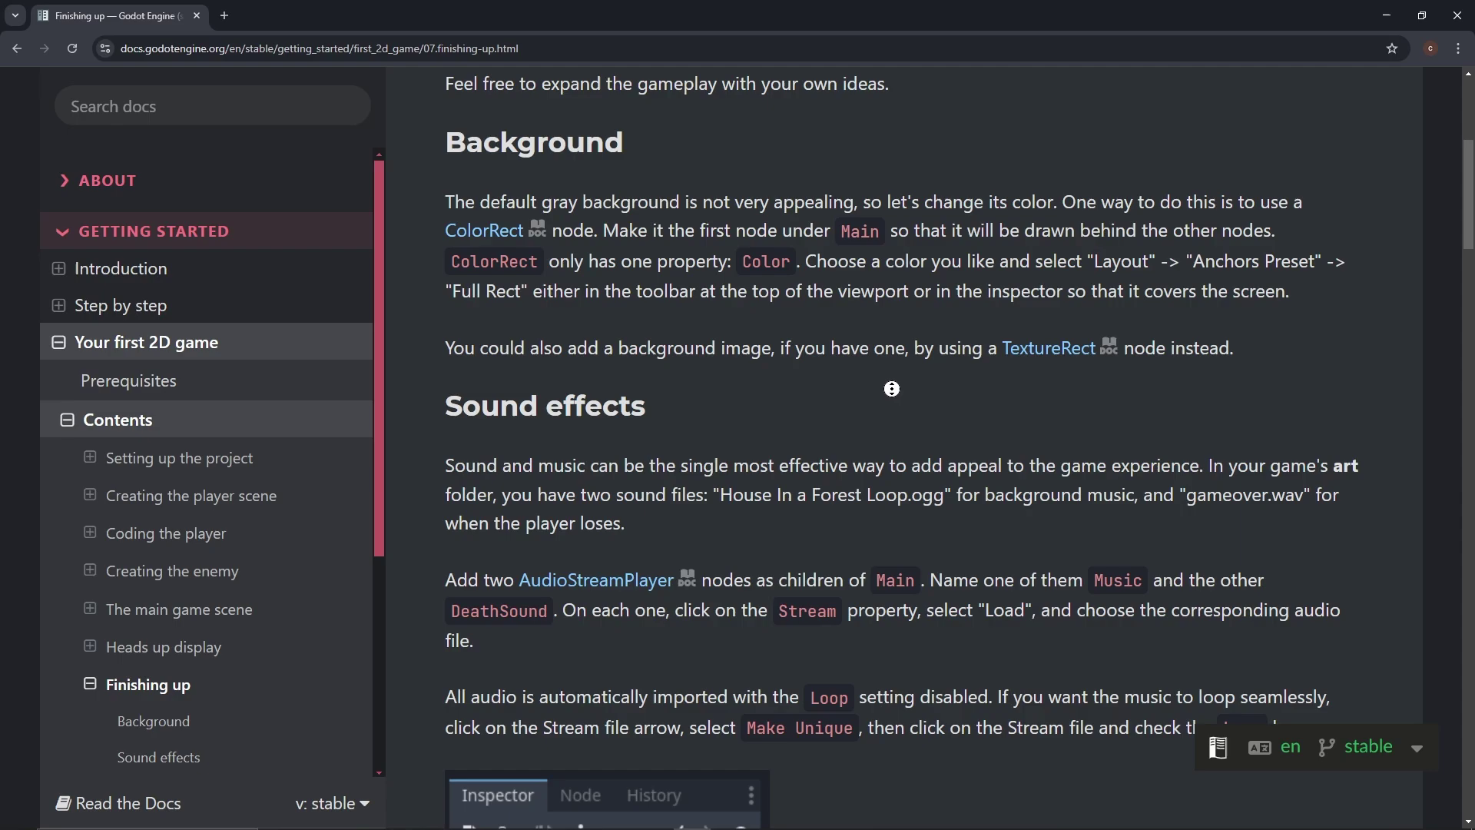
scroll(895, 392, down, 4)
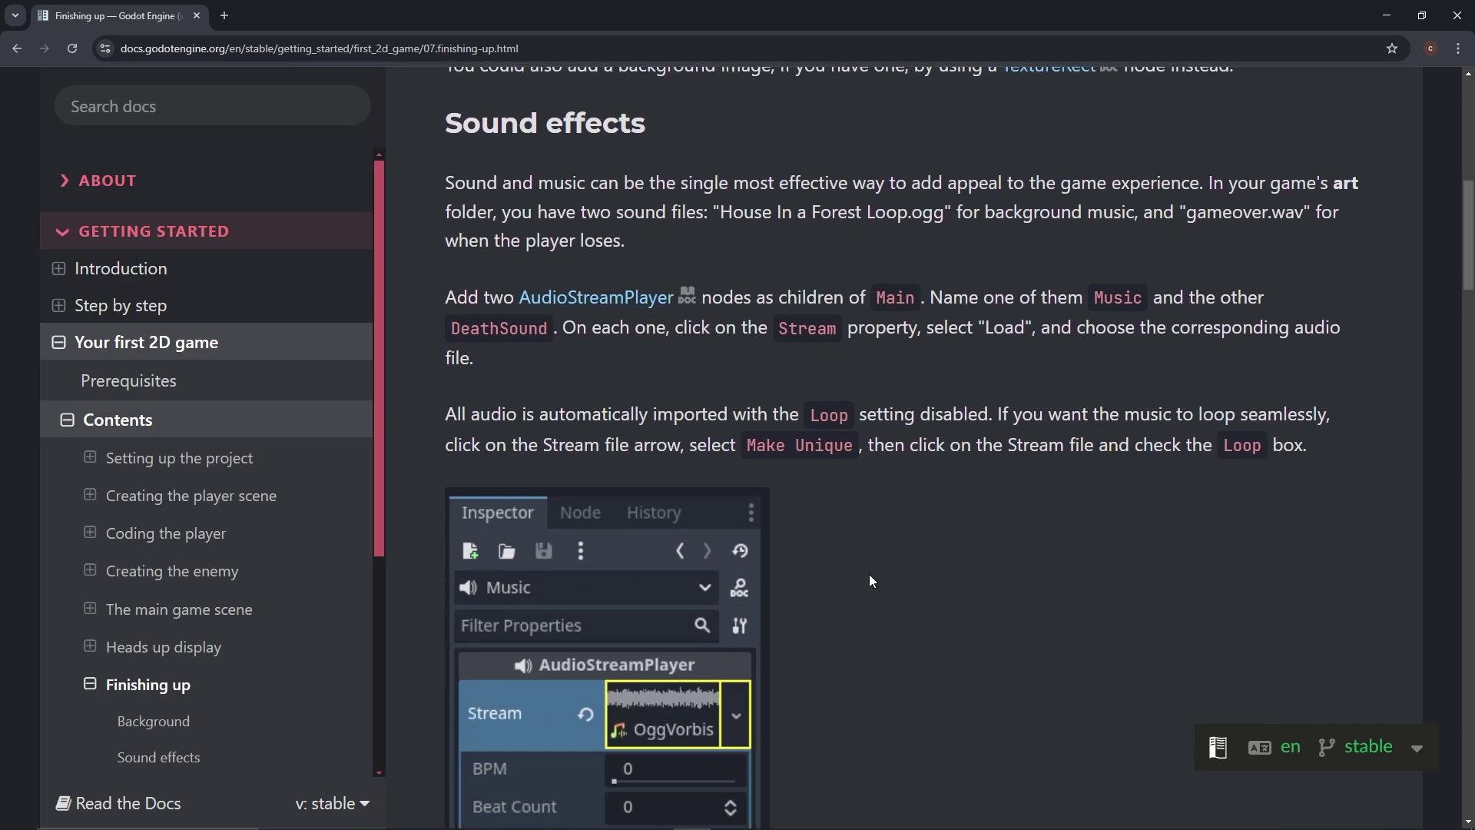
- Switch to the Godot editor and swap the main scene's background by hiding TextureRect and showing ColorRect
click(767, 819)
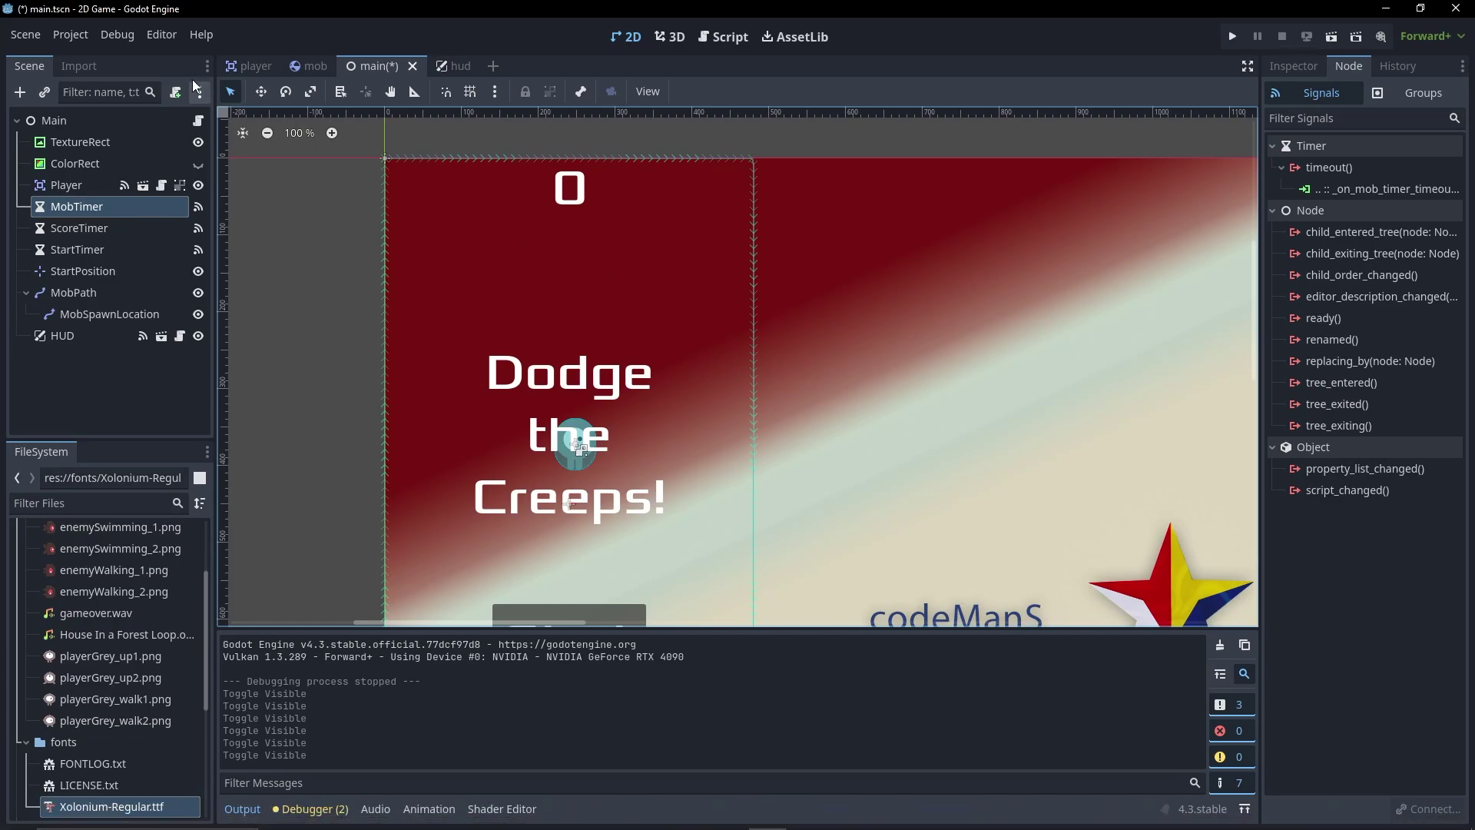
click(53, 122)
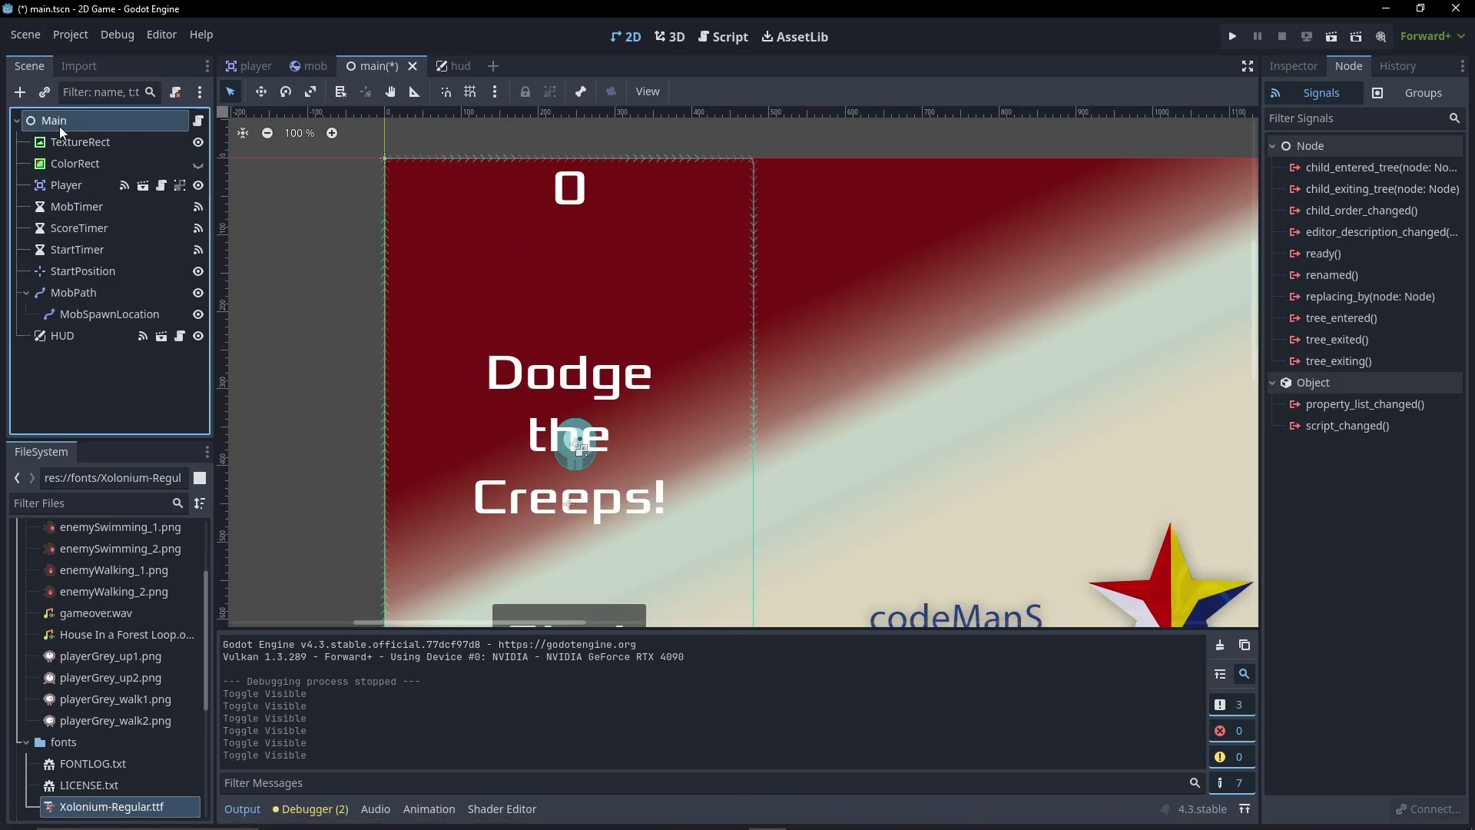
click(198, 143)
click(198, 163)
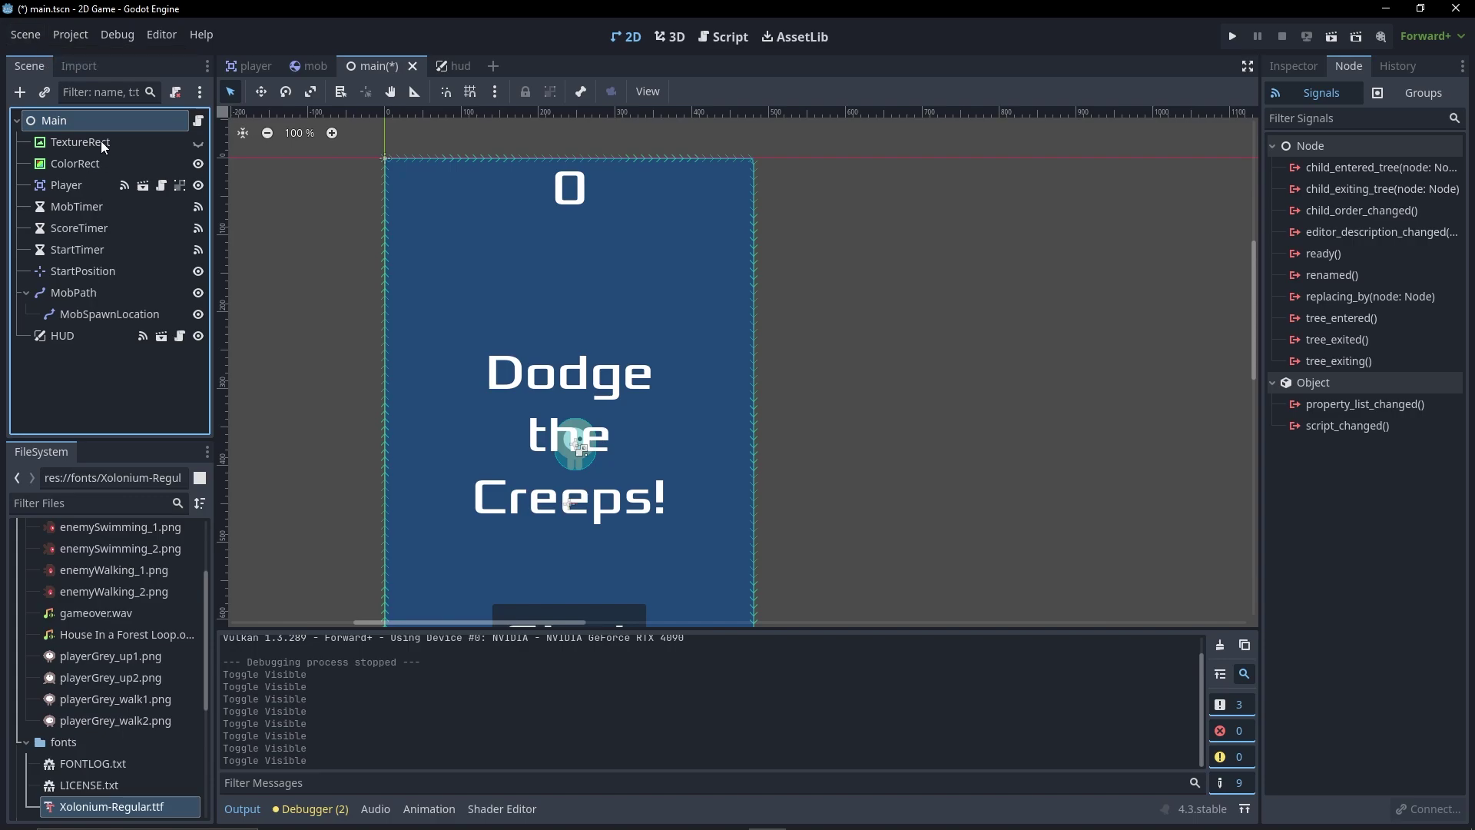
- Add an AudioStreamPlayer node as a child of the Main node
key(ctrl+a)
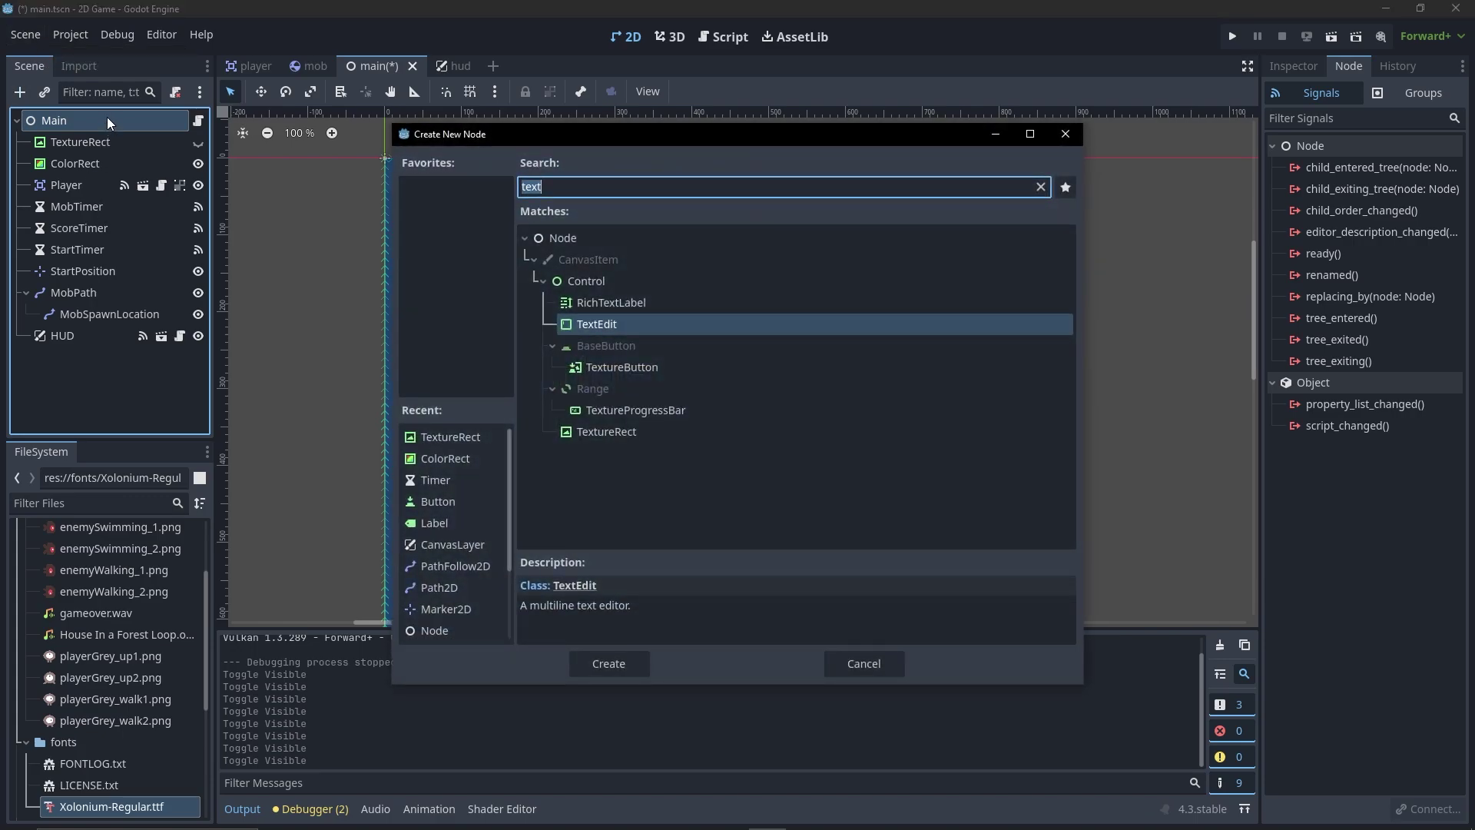
text(audio)
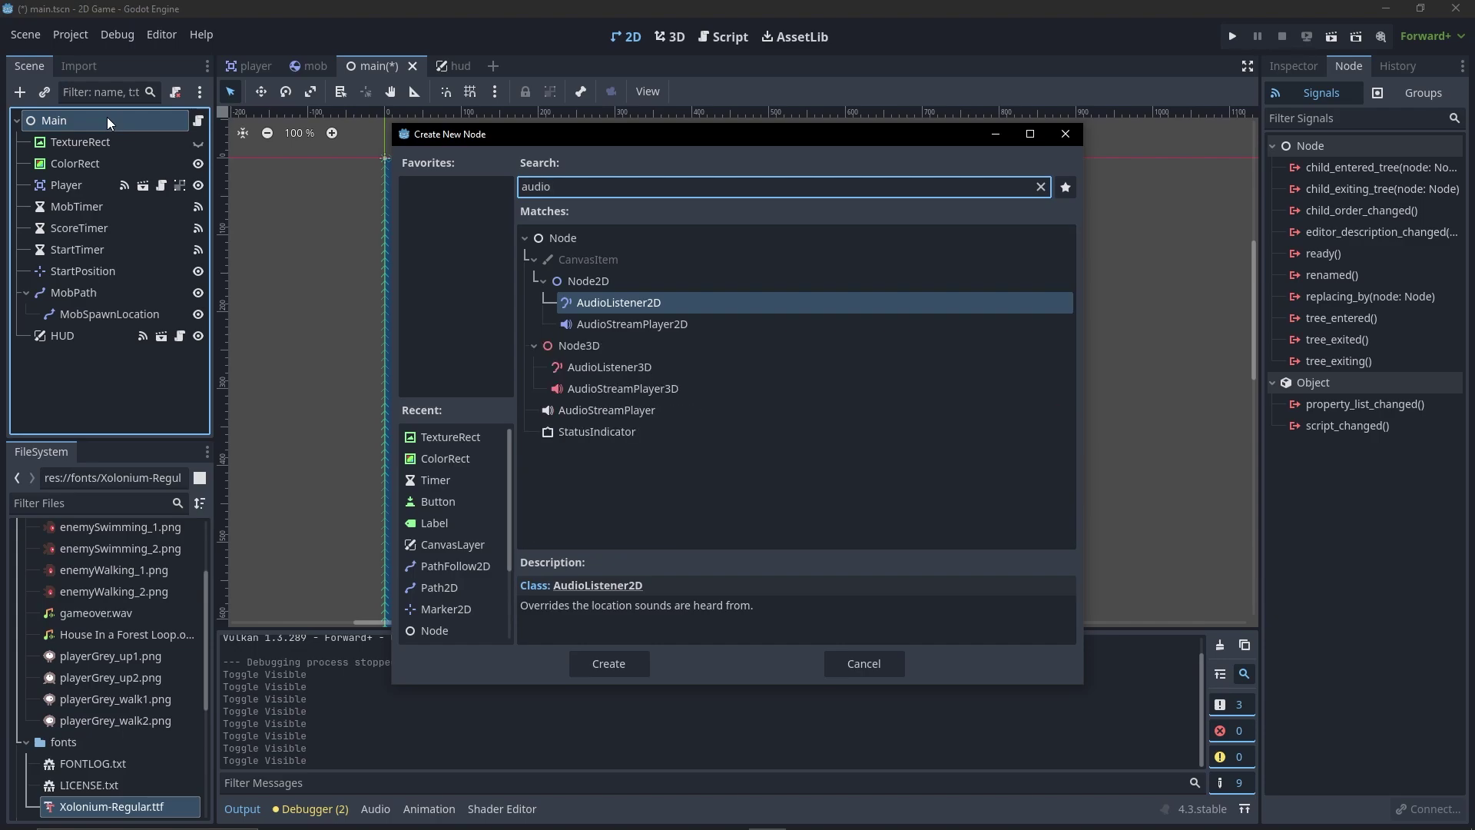
text(stre)
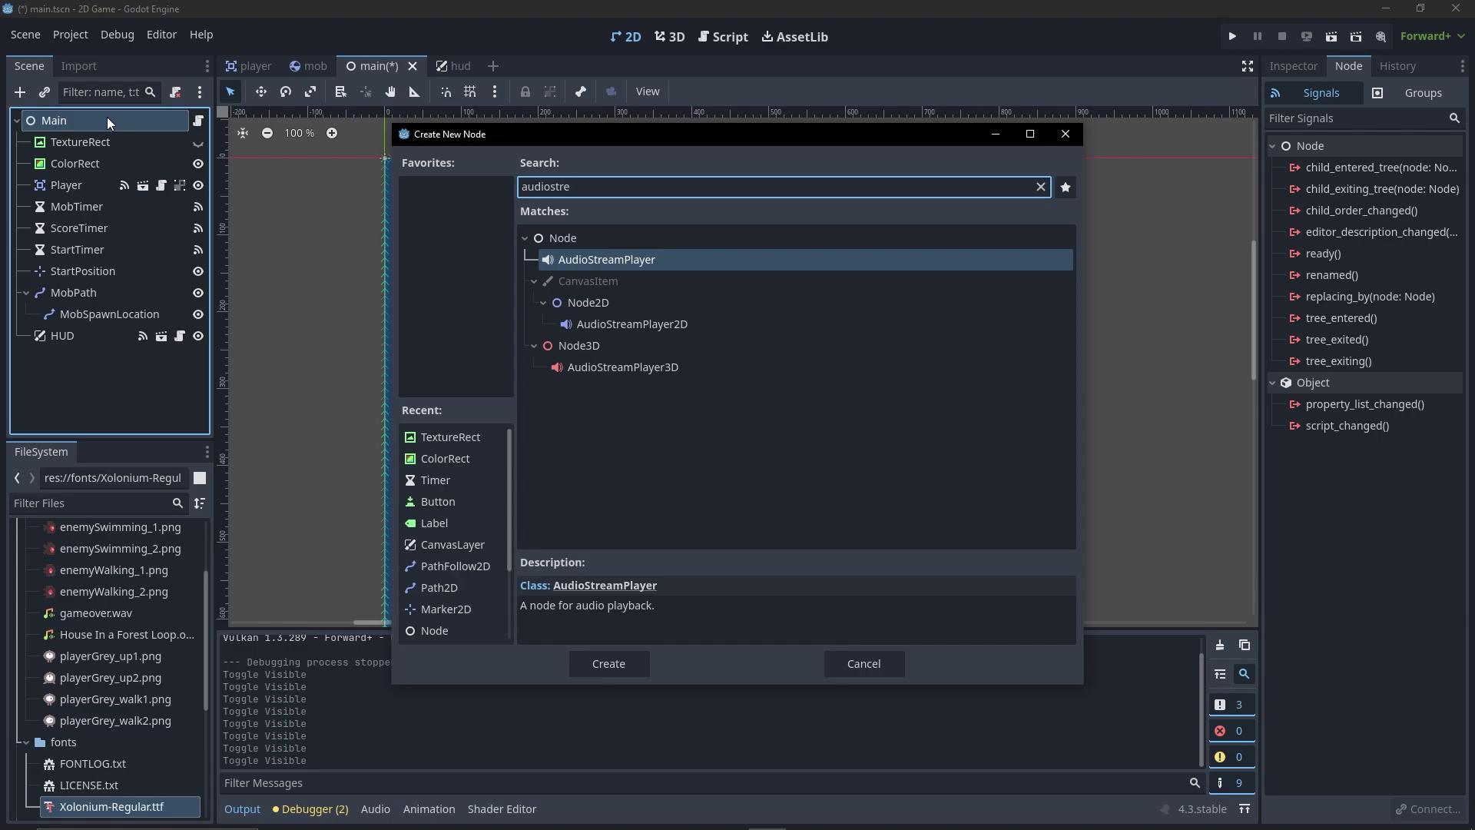
key(Return)
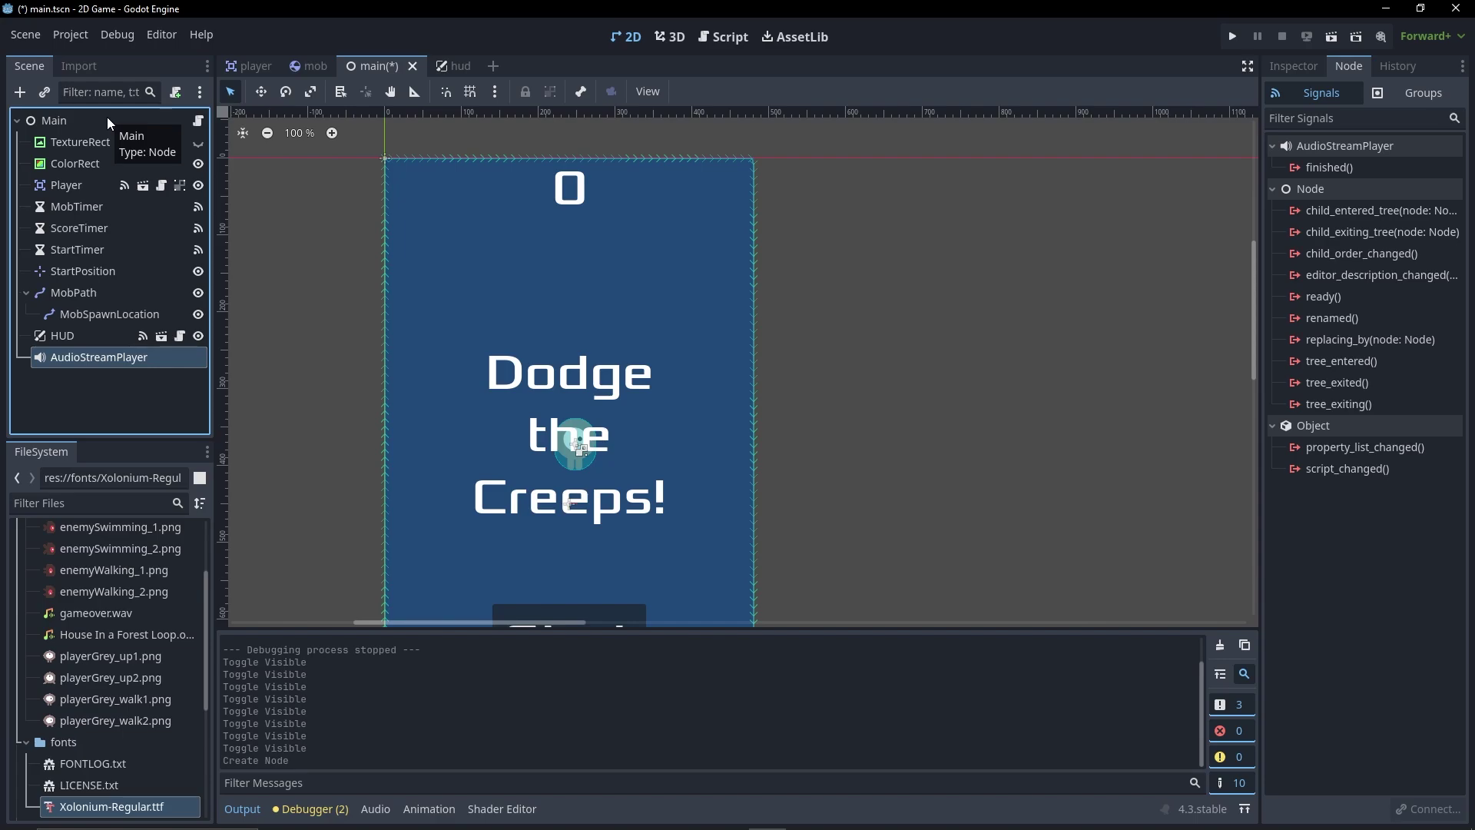
- Reselect the Main node and add a second AudioStreamPlayer node as its child
key(Up)
key(Up)
key(Up)
key(Up)
key(Up)
key(Up)
key(Up)
key(Up)
key(Up)
key(Up)
key(Up)
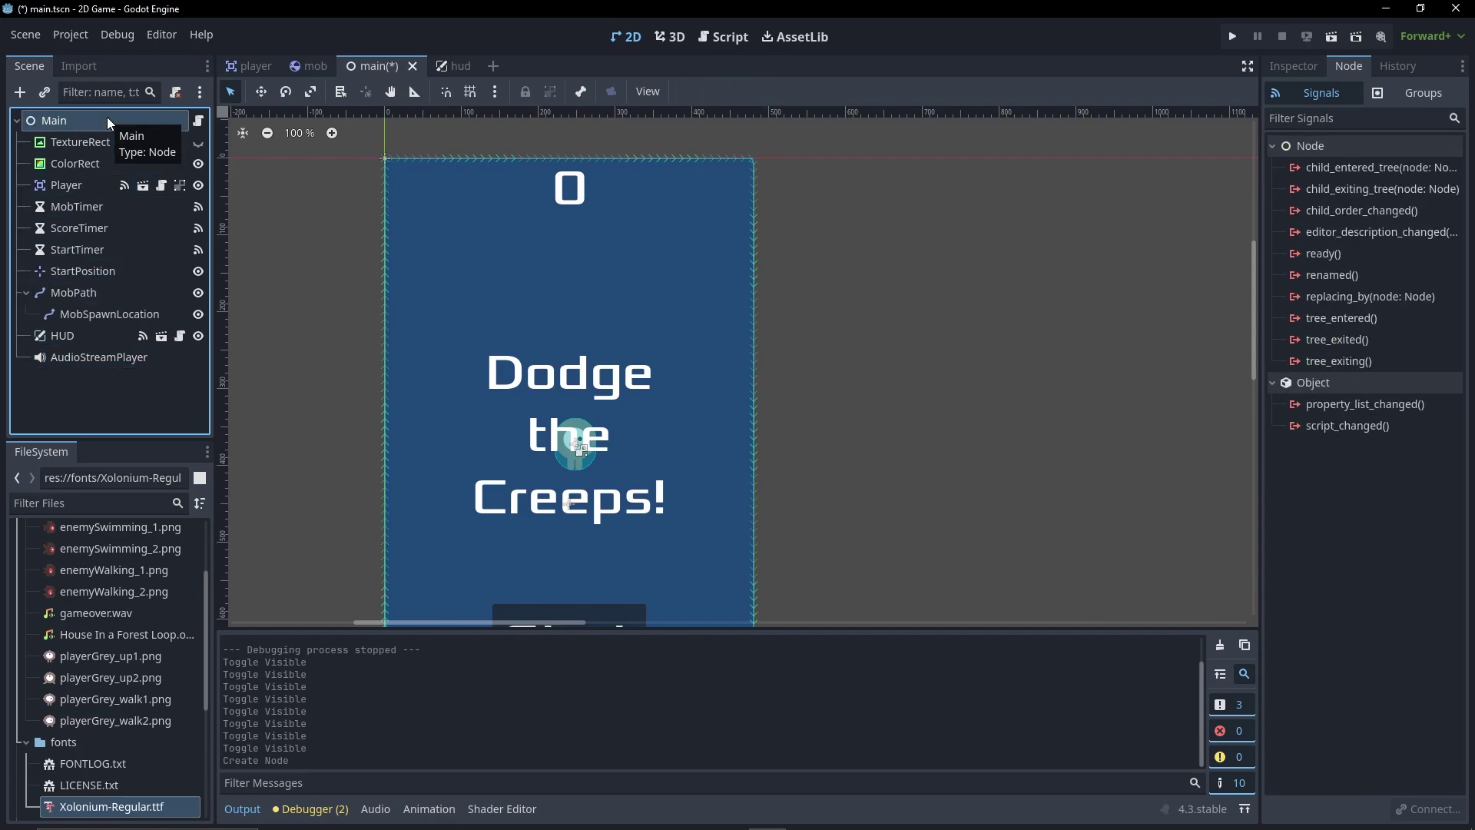
key(ctrl+a)
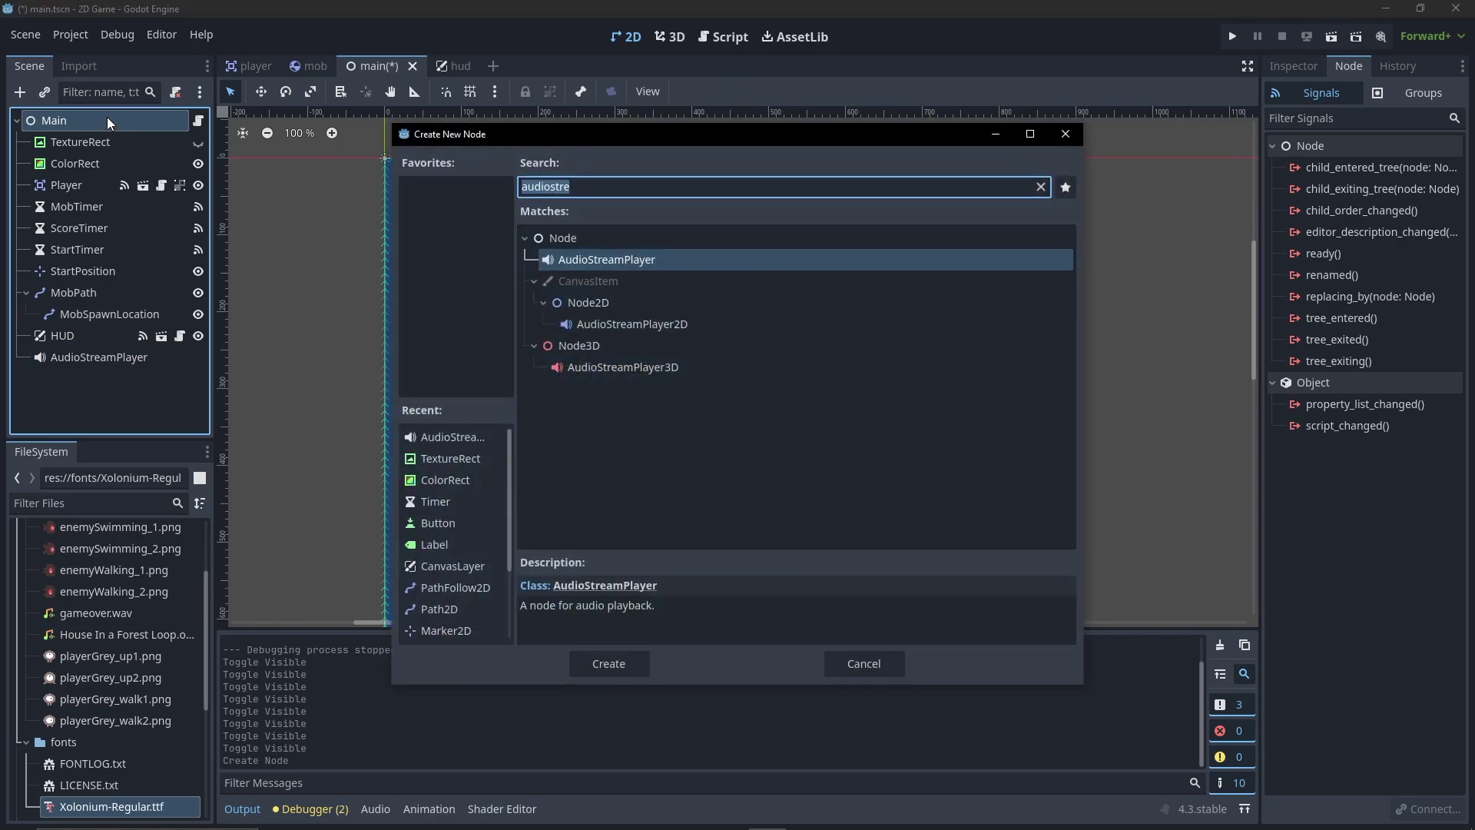
key(Return)
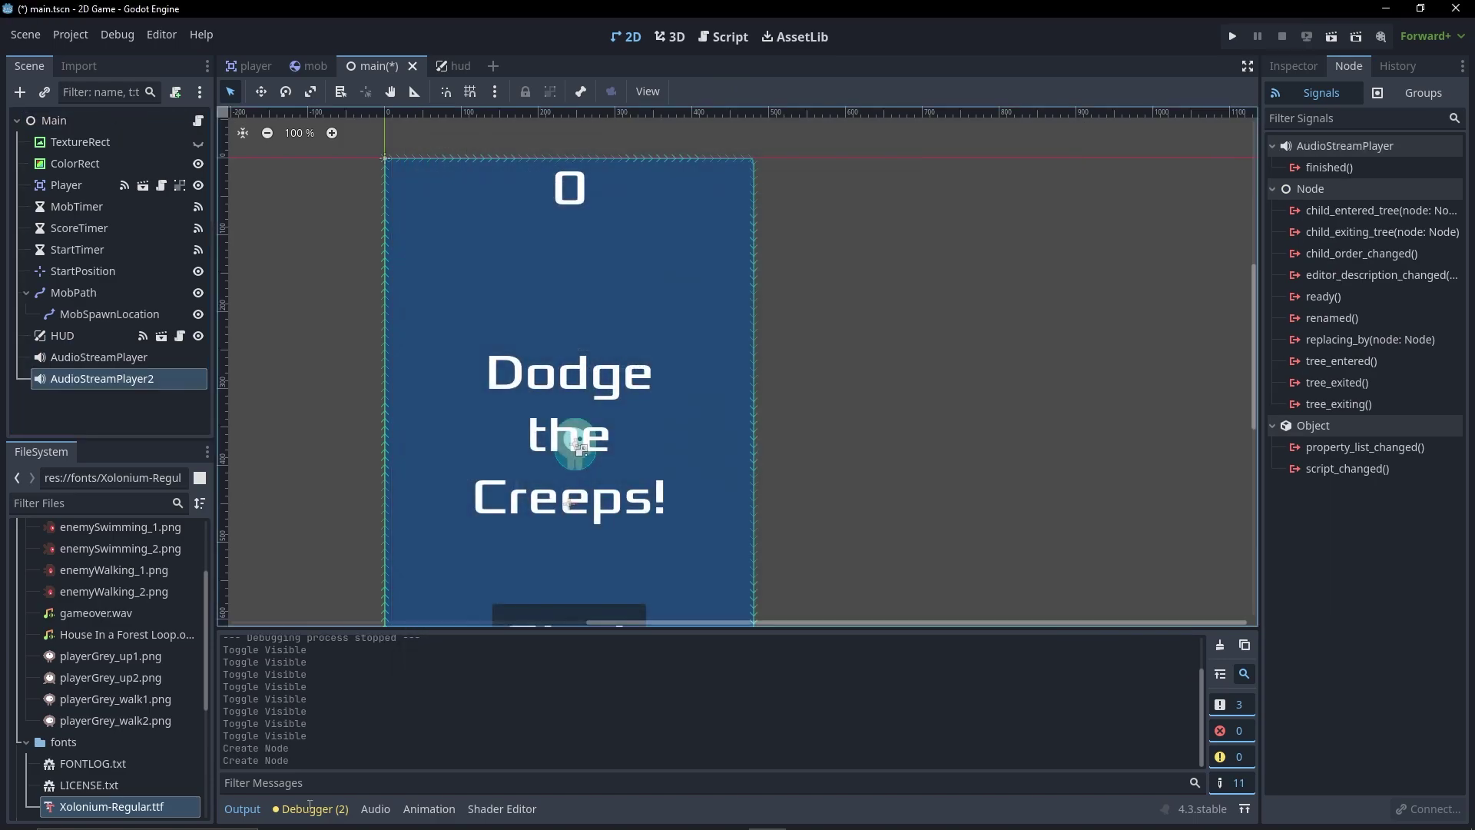
- Check the required node names in the browser docs and rename the first AudioStreamPlayer in Godot as Music
click(694, 824)
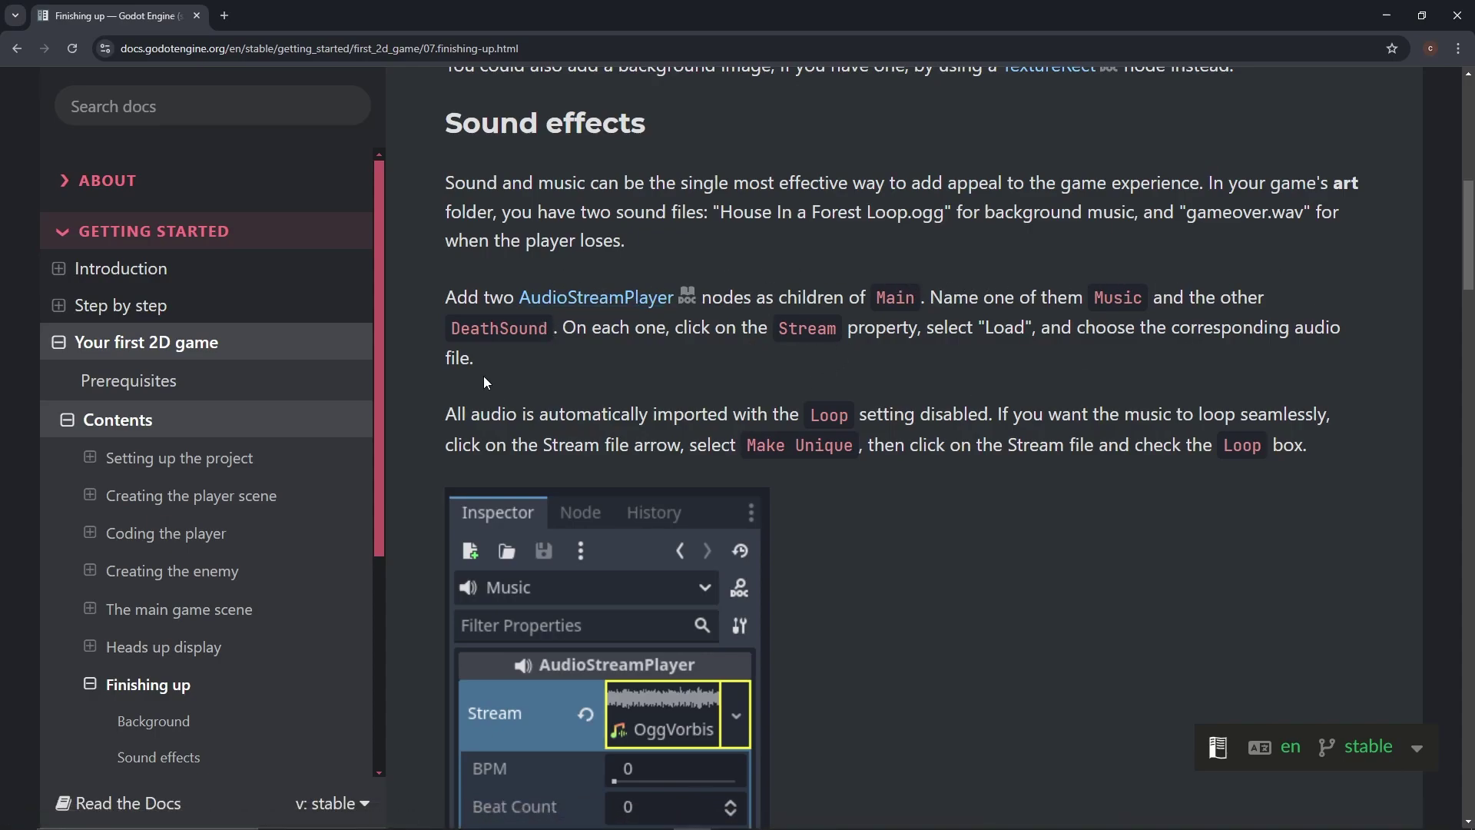
click(728, 816)
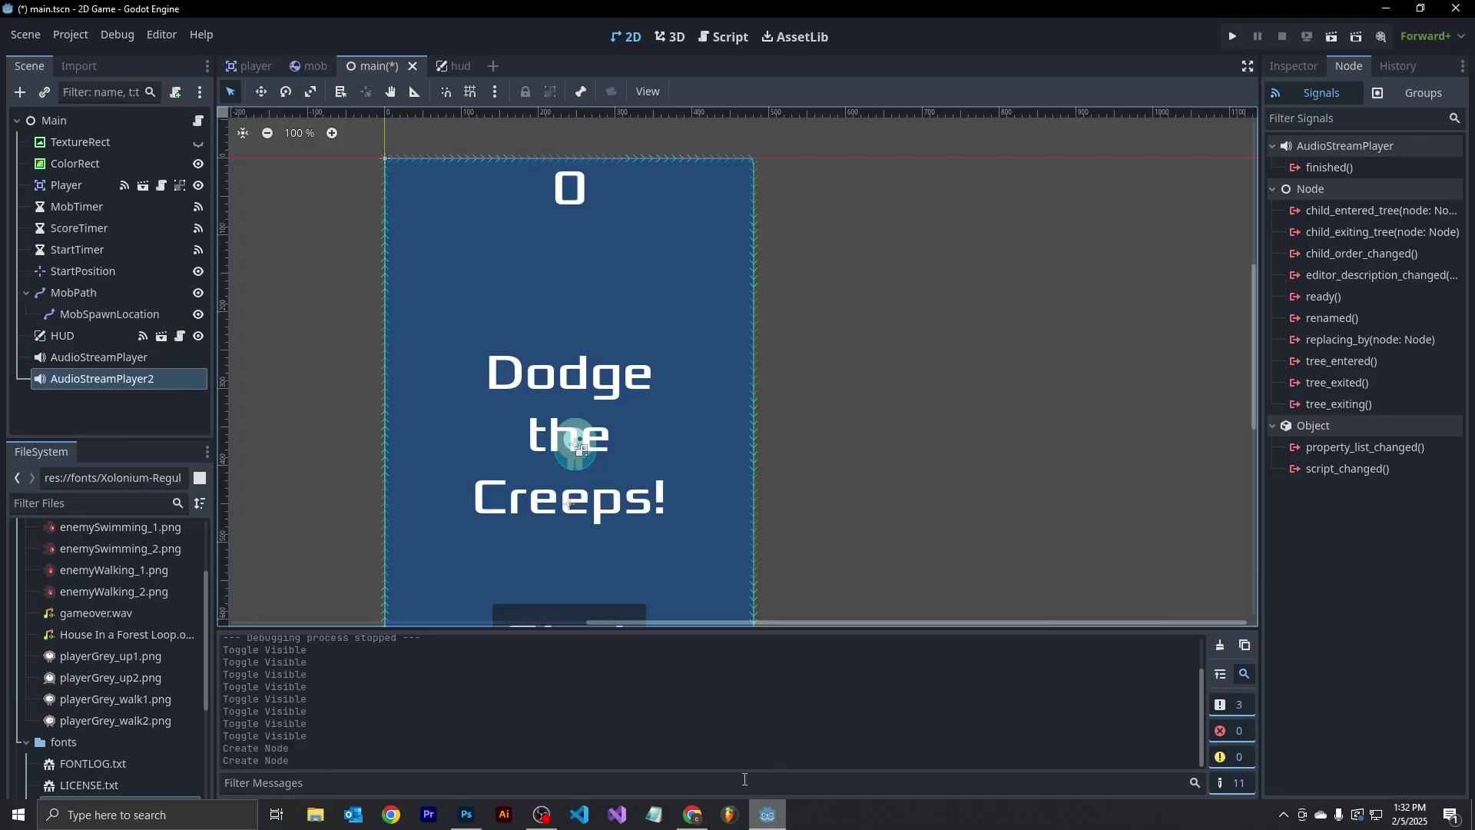
click(86, 358)
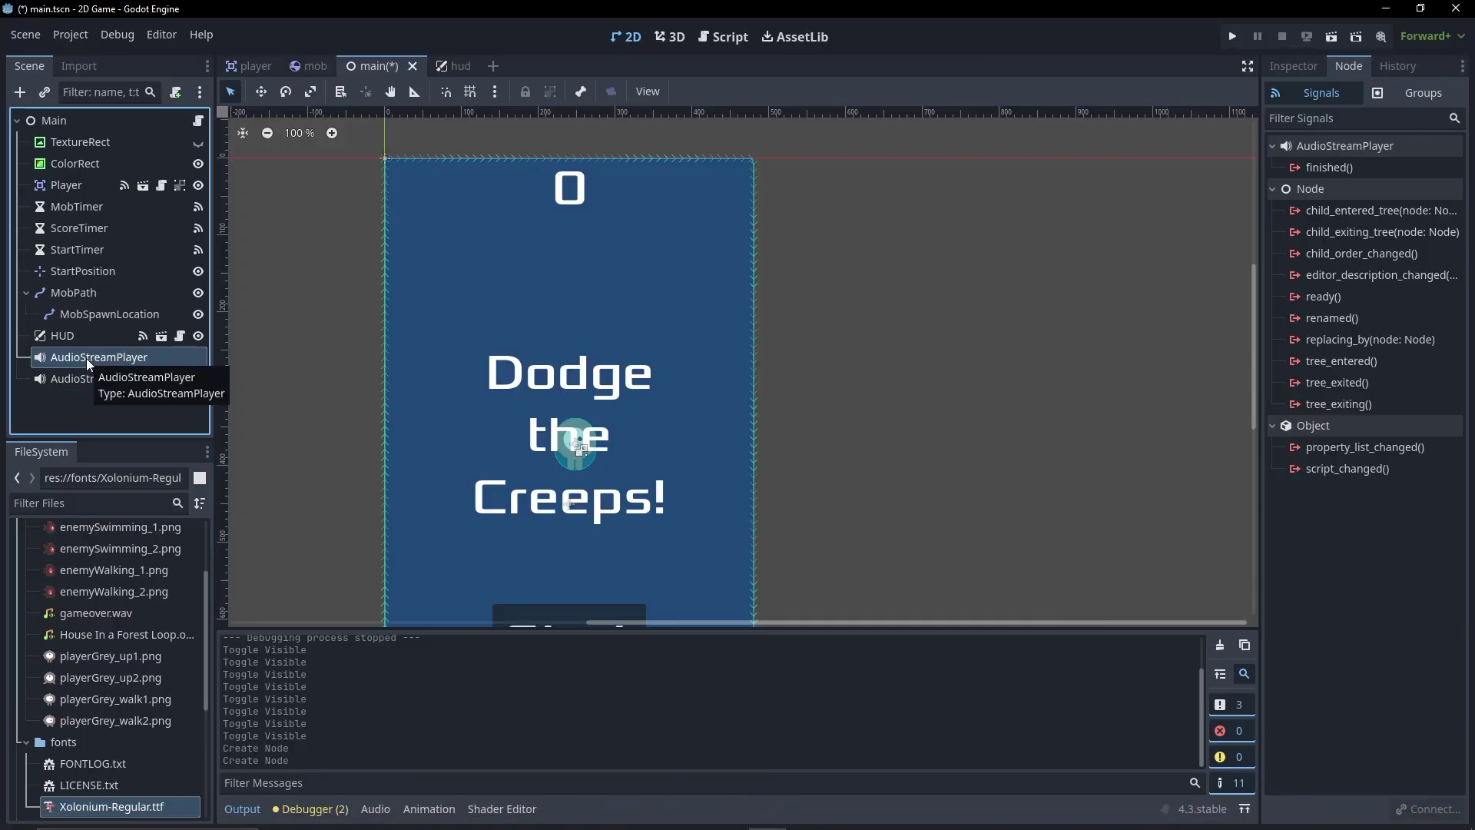
click(87, 359)
text(Music)
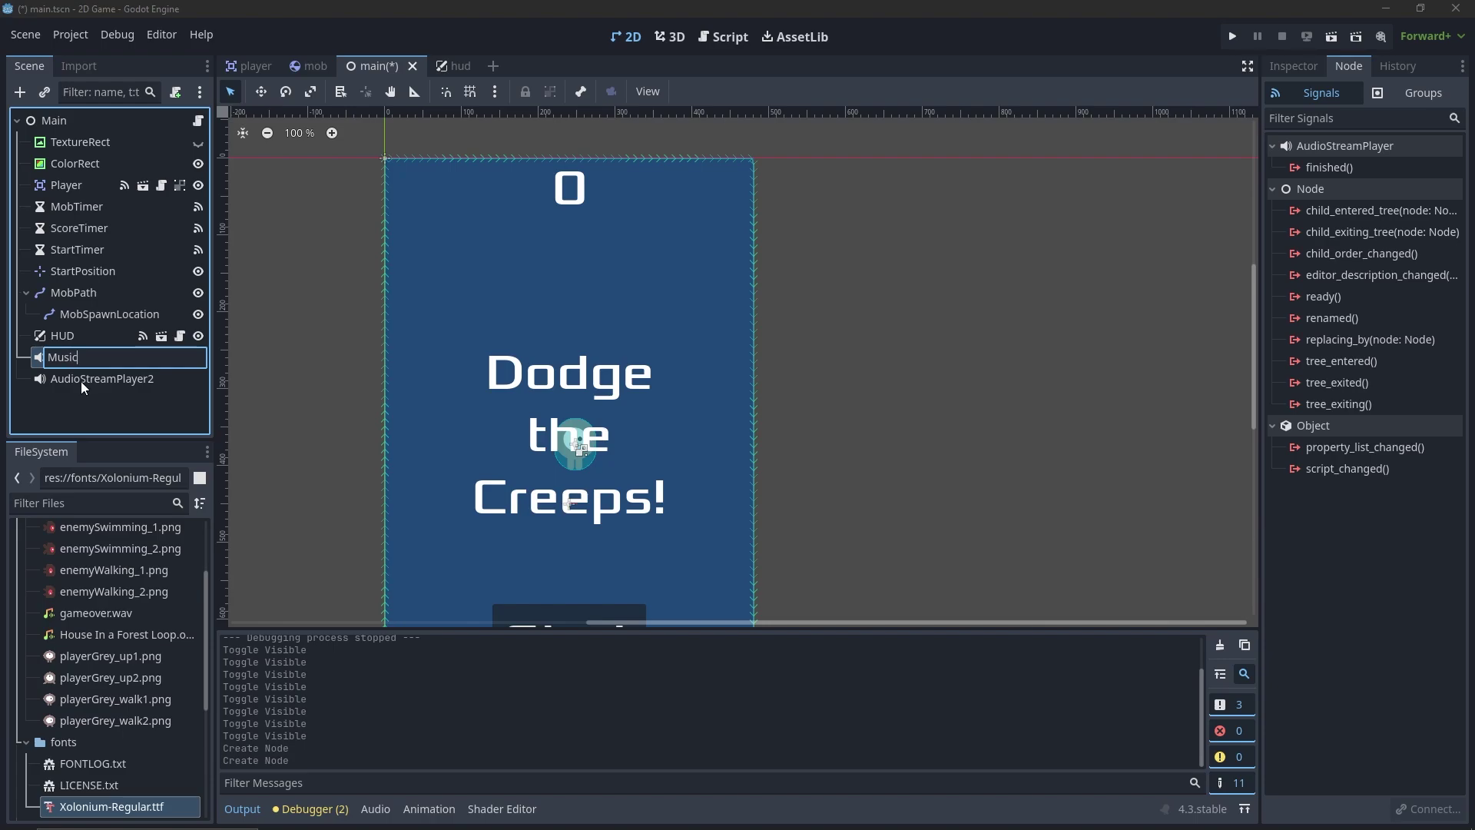
key(Return)
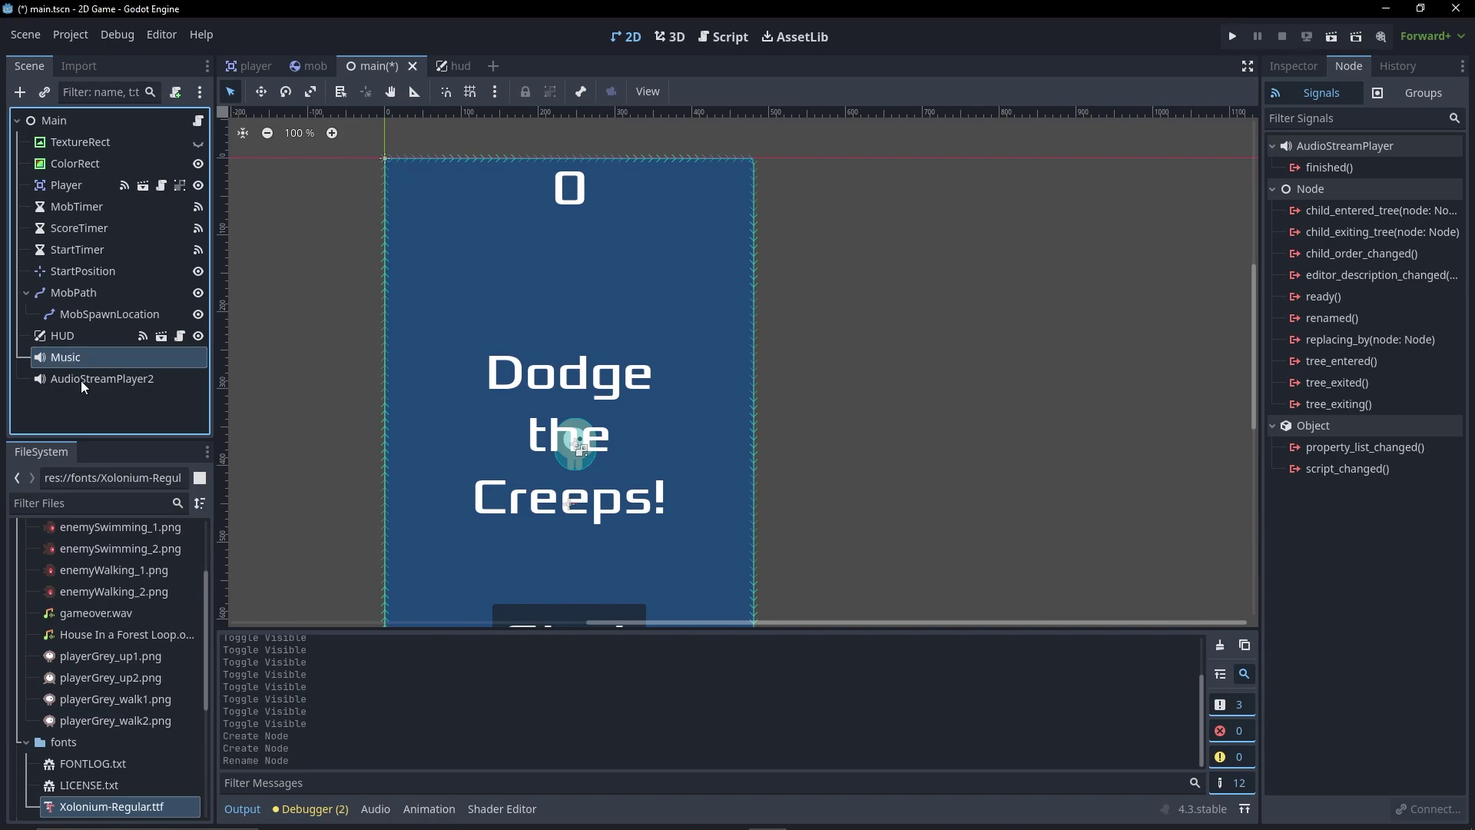
- Rename the AudioStreamPlayer2 node as GameOverSound
click(81, 380)
click(81, 380)
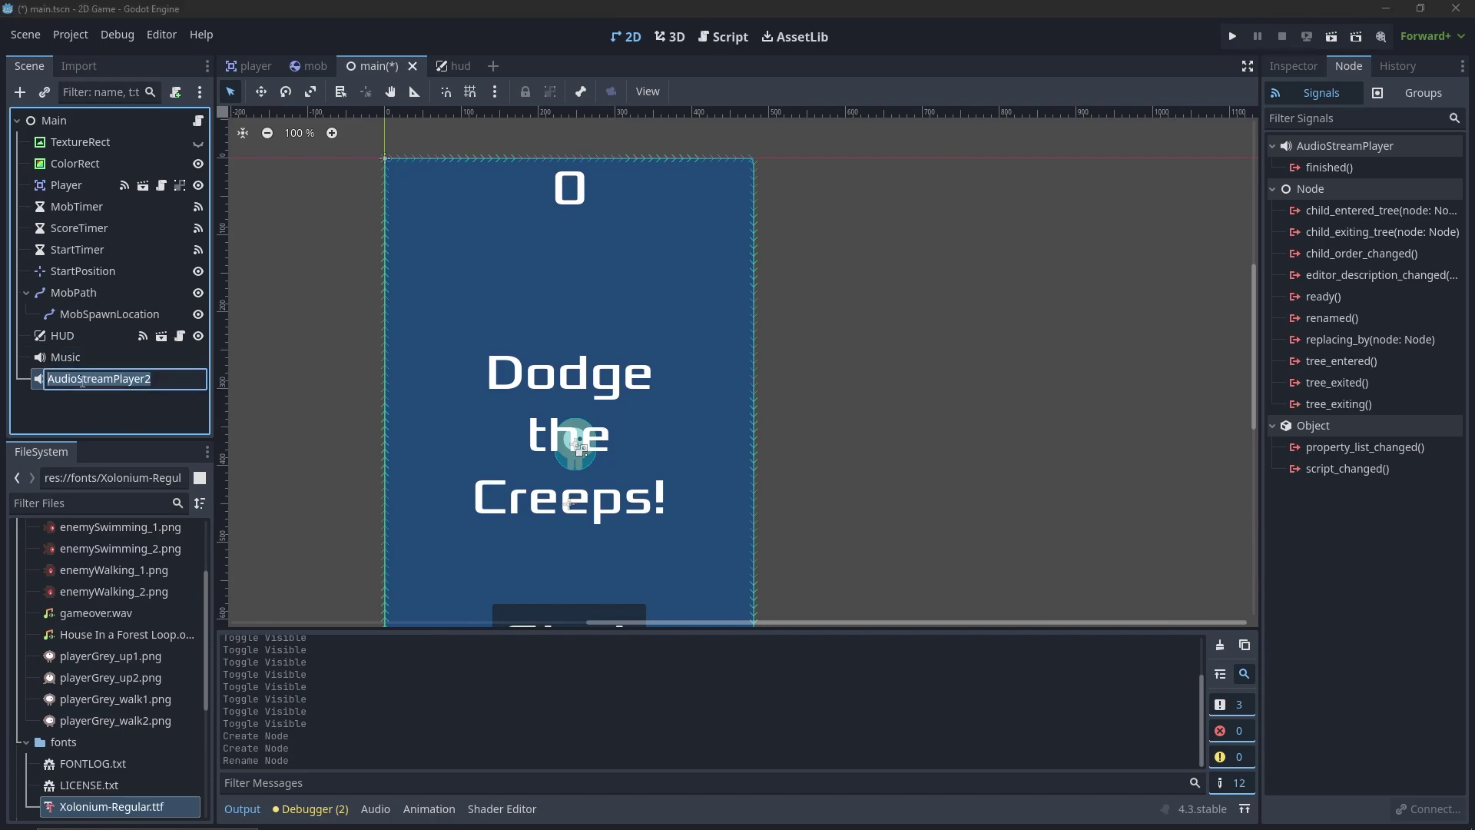
text(GameOve)
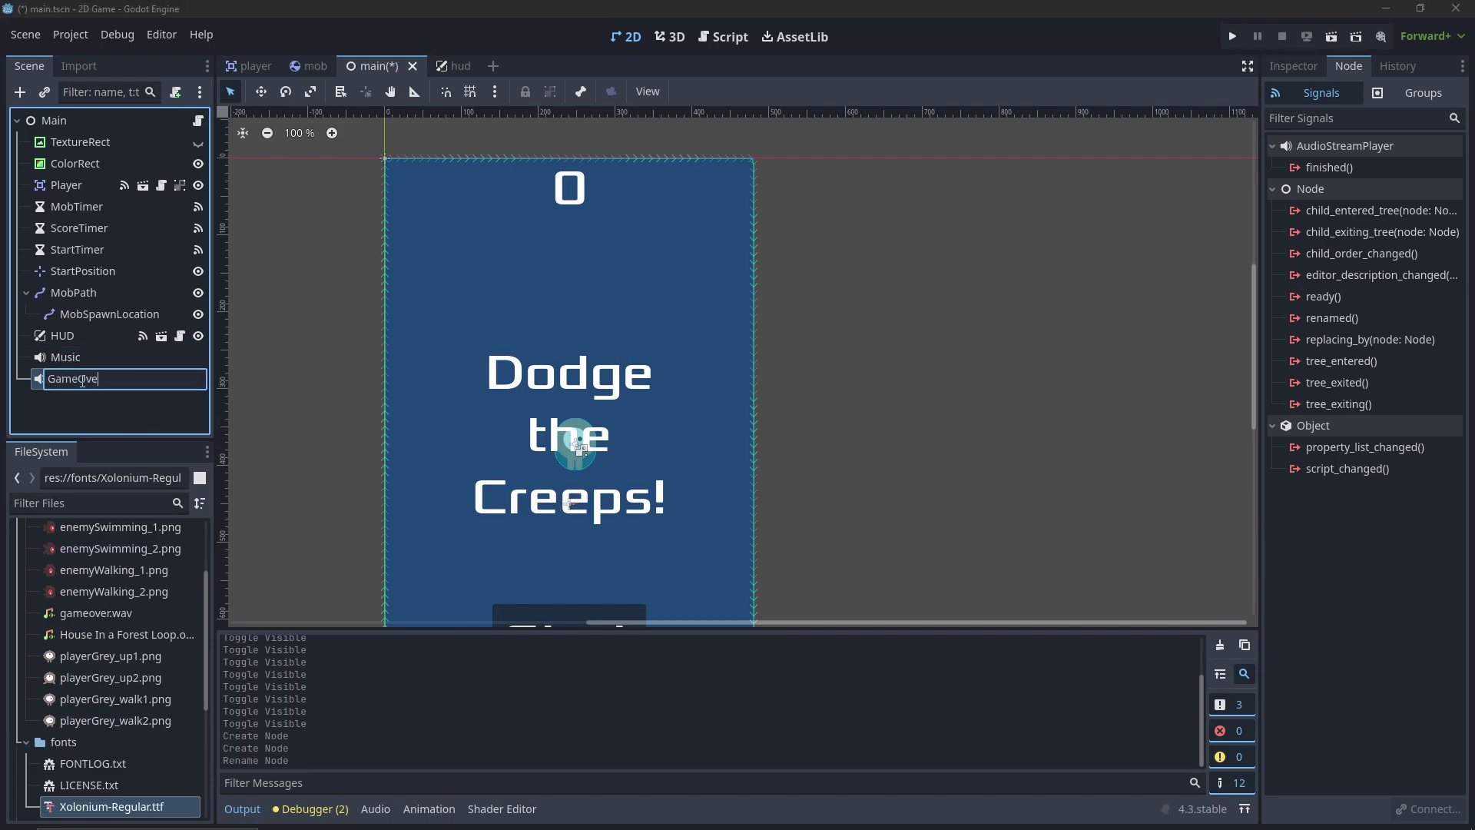
text(rSound)
key(Return)
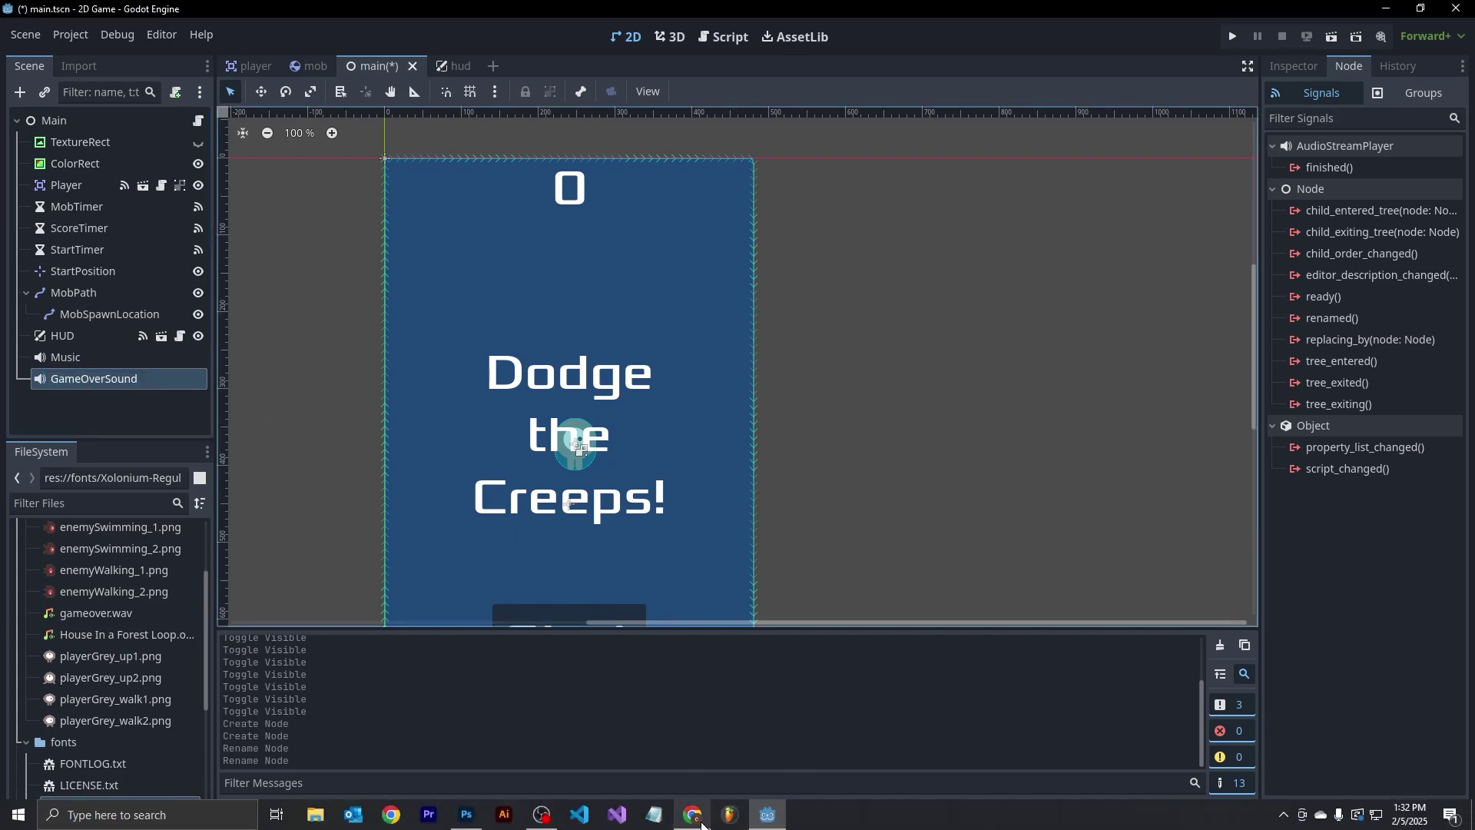
- Consult the docs' stream instructions in the browser and assign House In a Forest Loop.ogg as the Music node's Stream in Godot
click(700, 821)
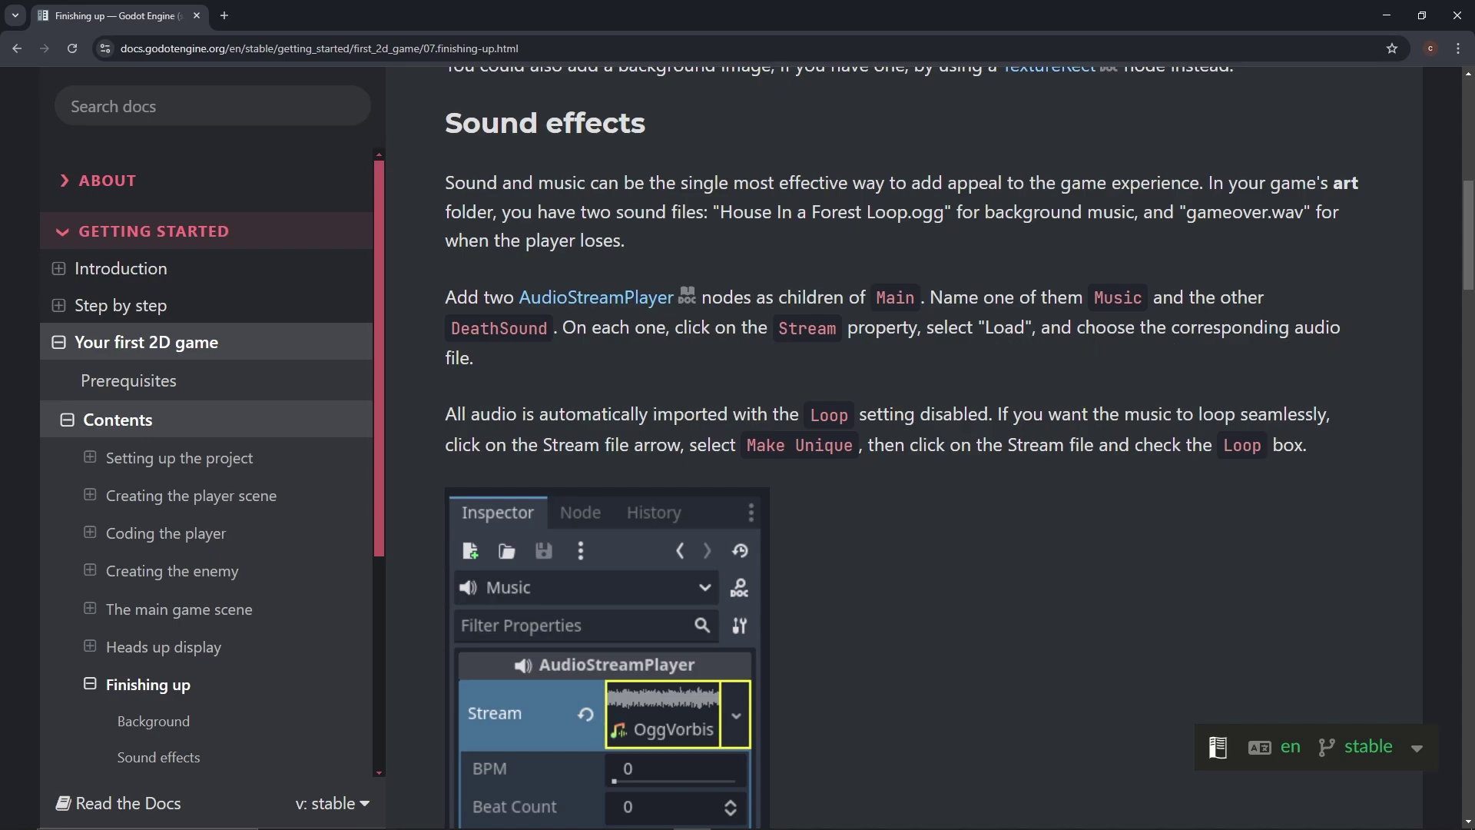
click(767, 822)
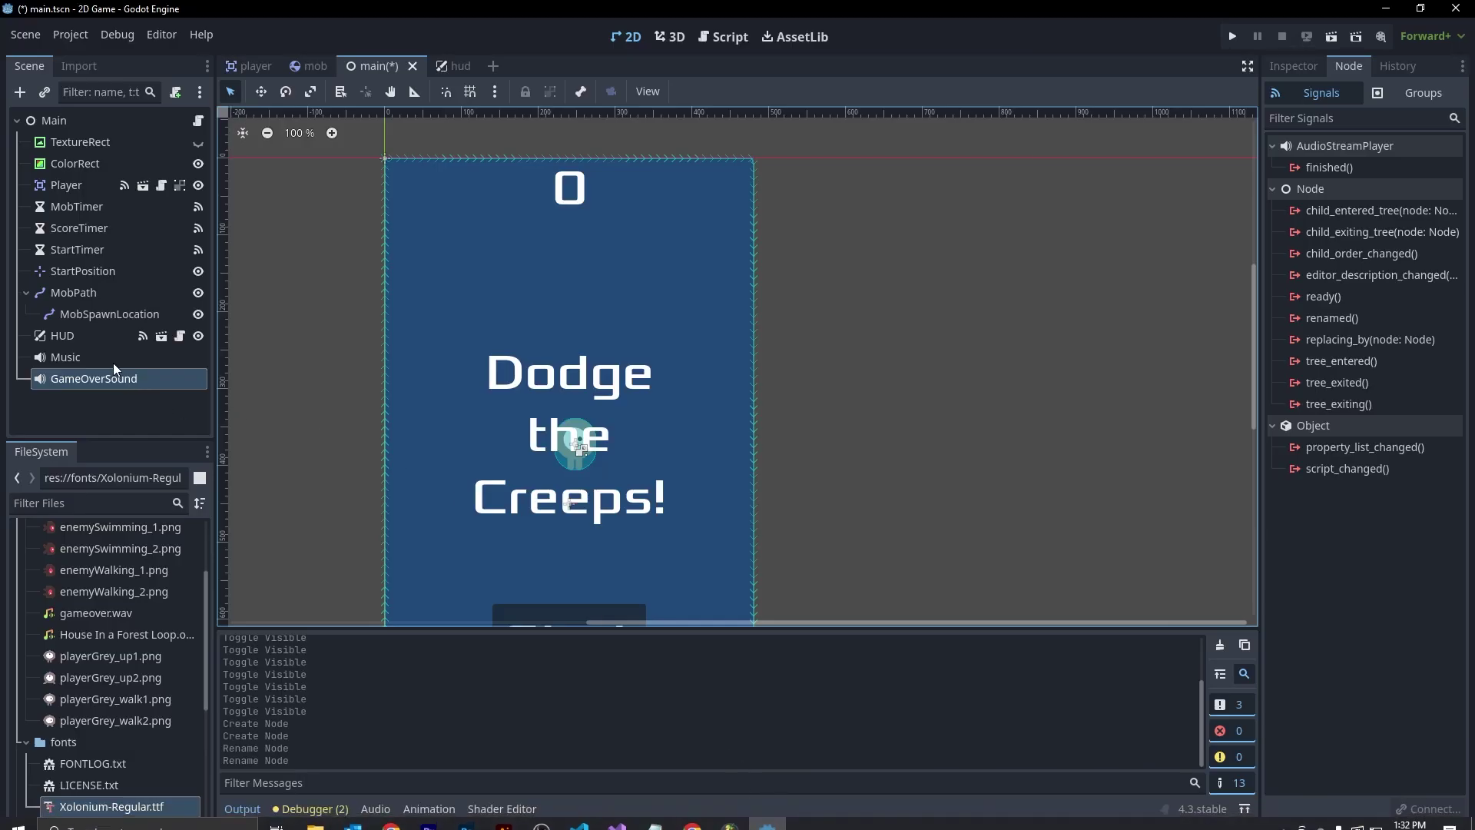
click(113, 360)
click(1309, 67)
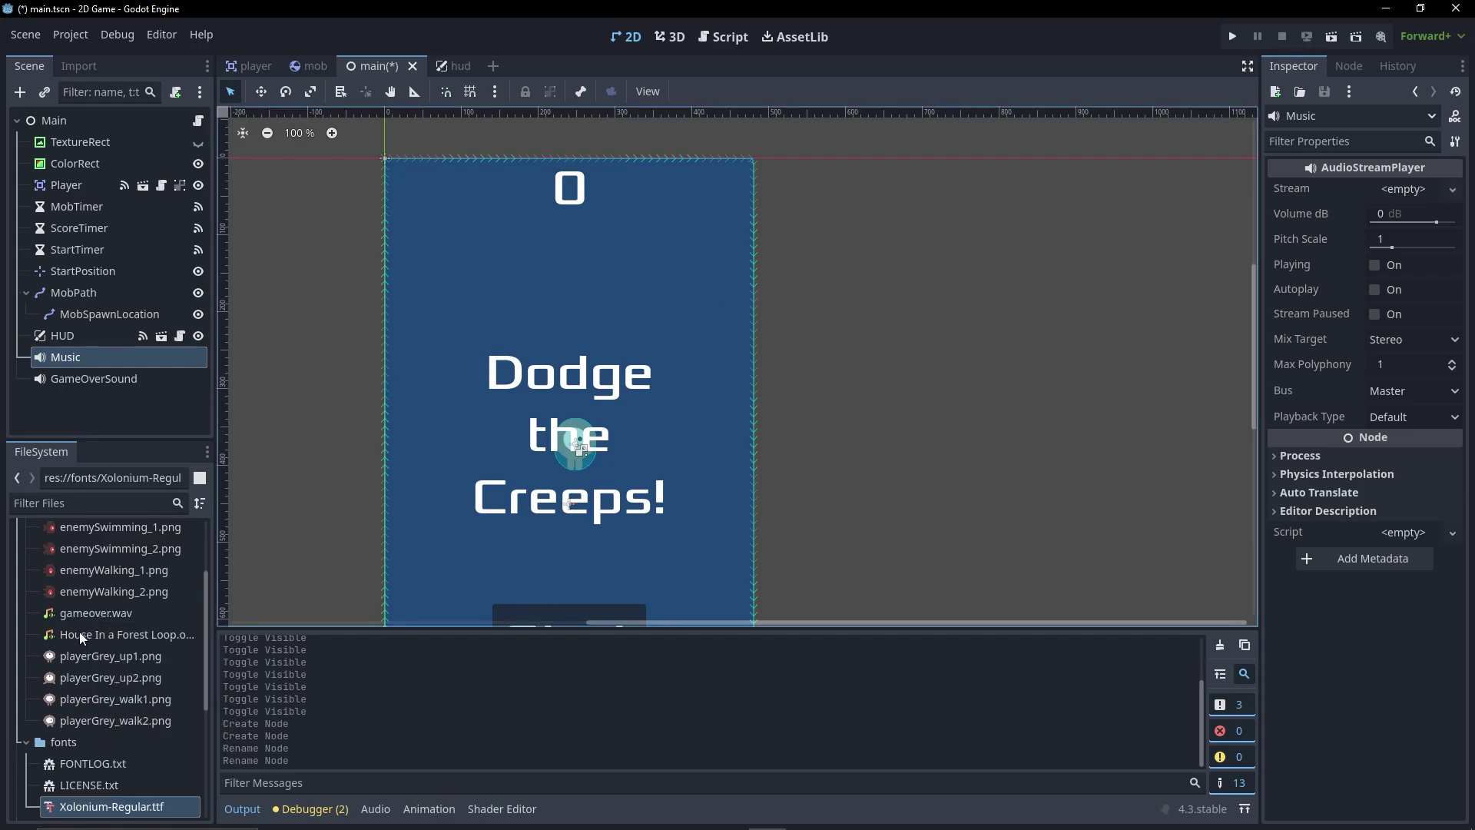
mouse_move(80, 632)
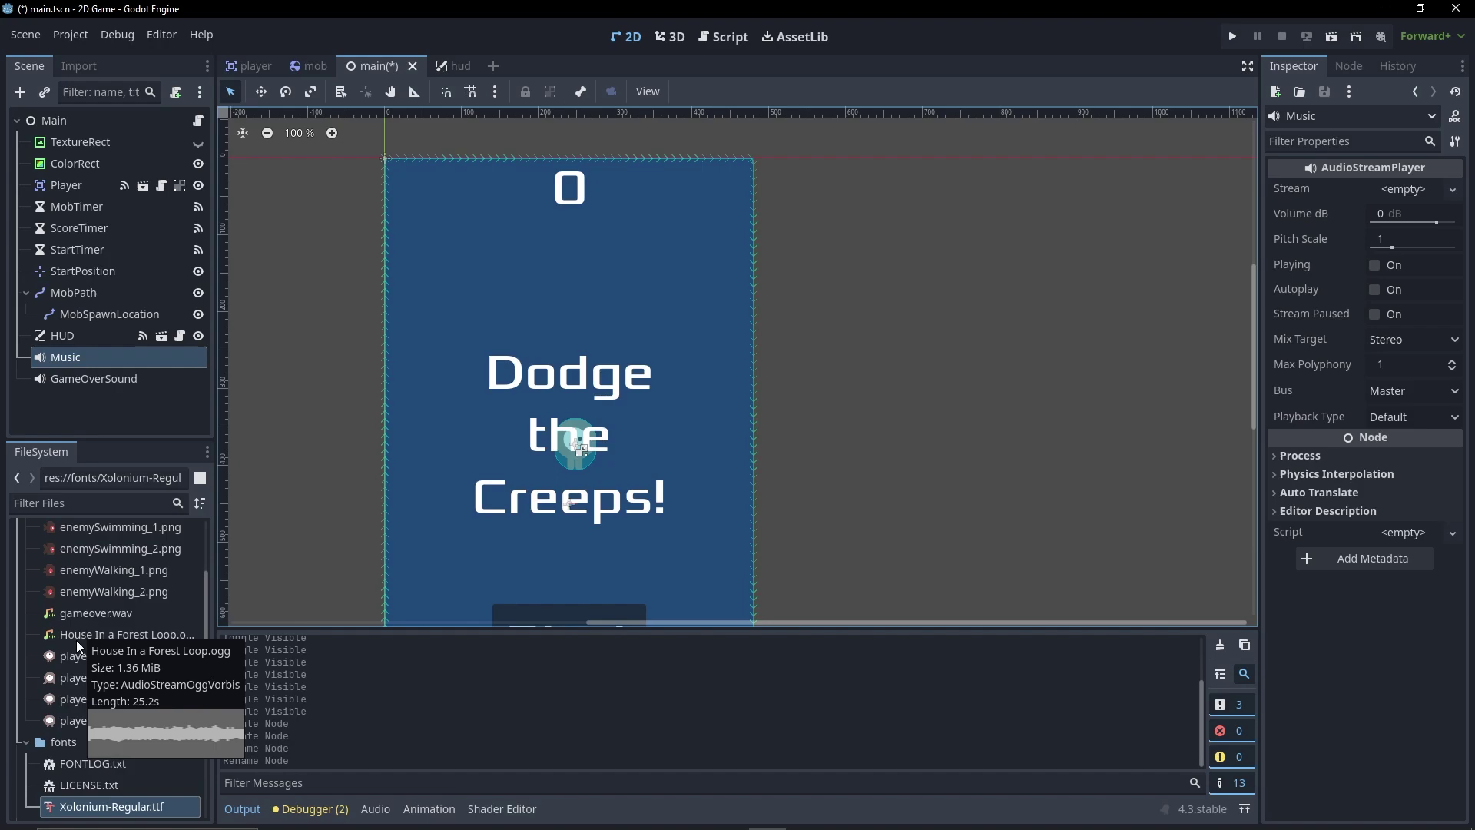
drag(76, 638, 1395, 190)
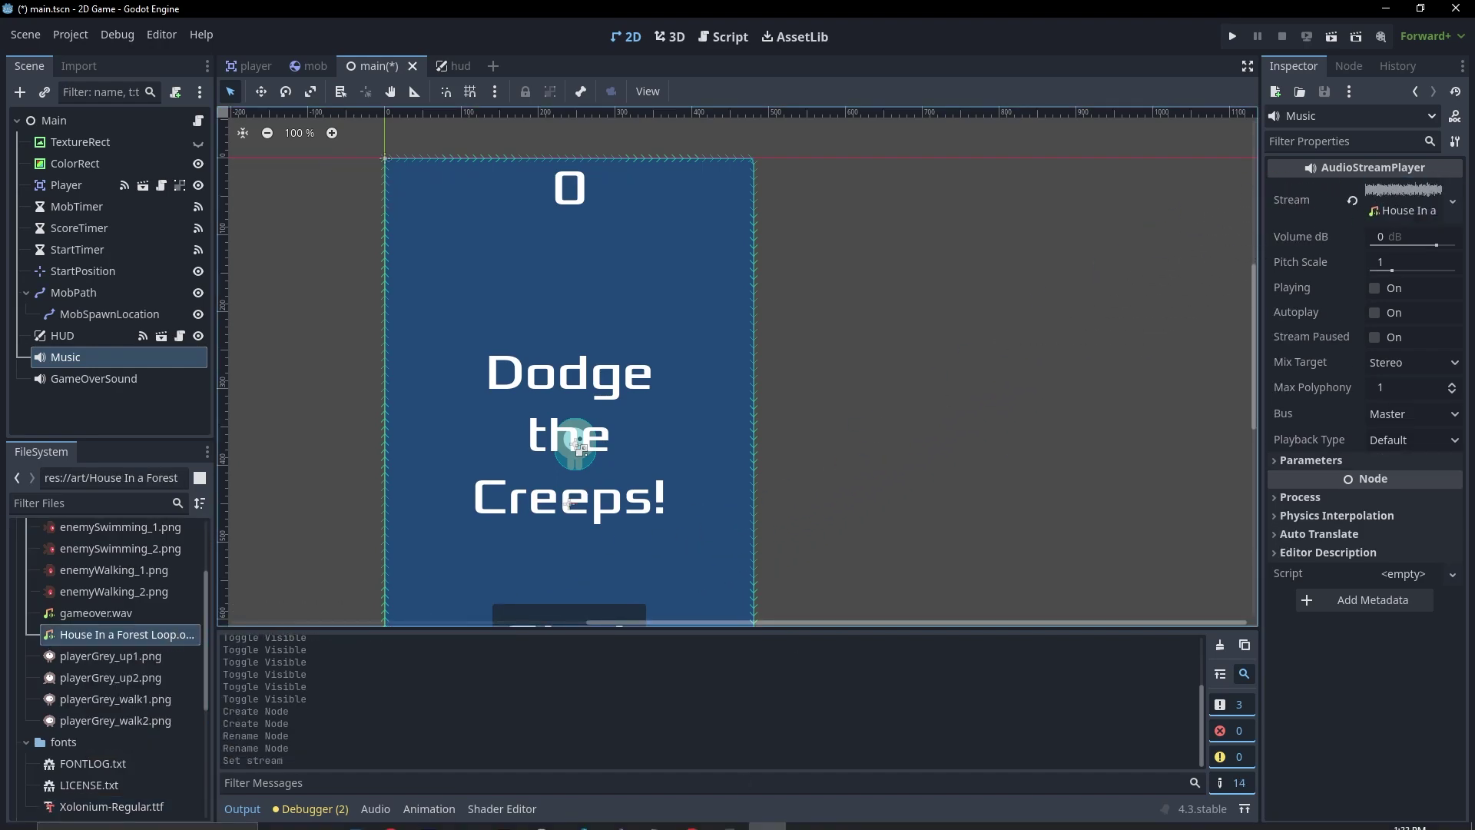
- Recheck the sound file instructions in the docs and assign gameover.wav as the GameOverSound node's Stream in Godot
click(693, 817)
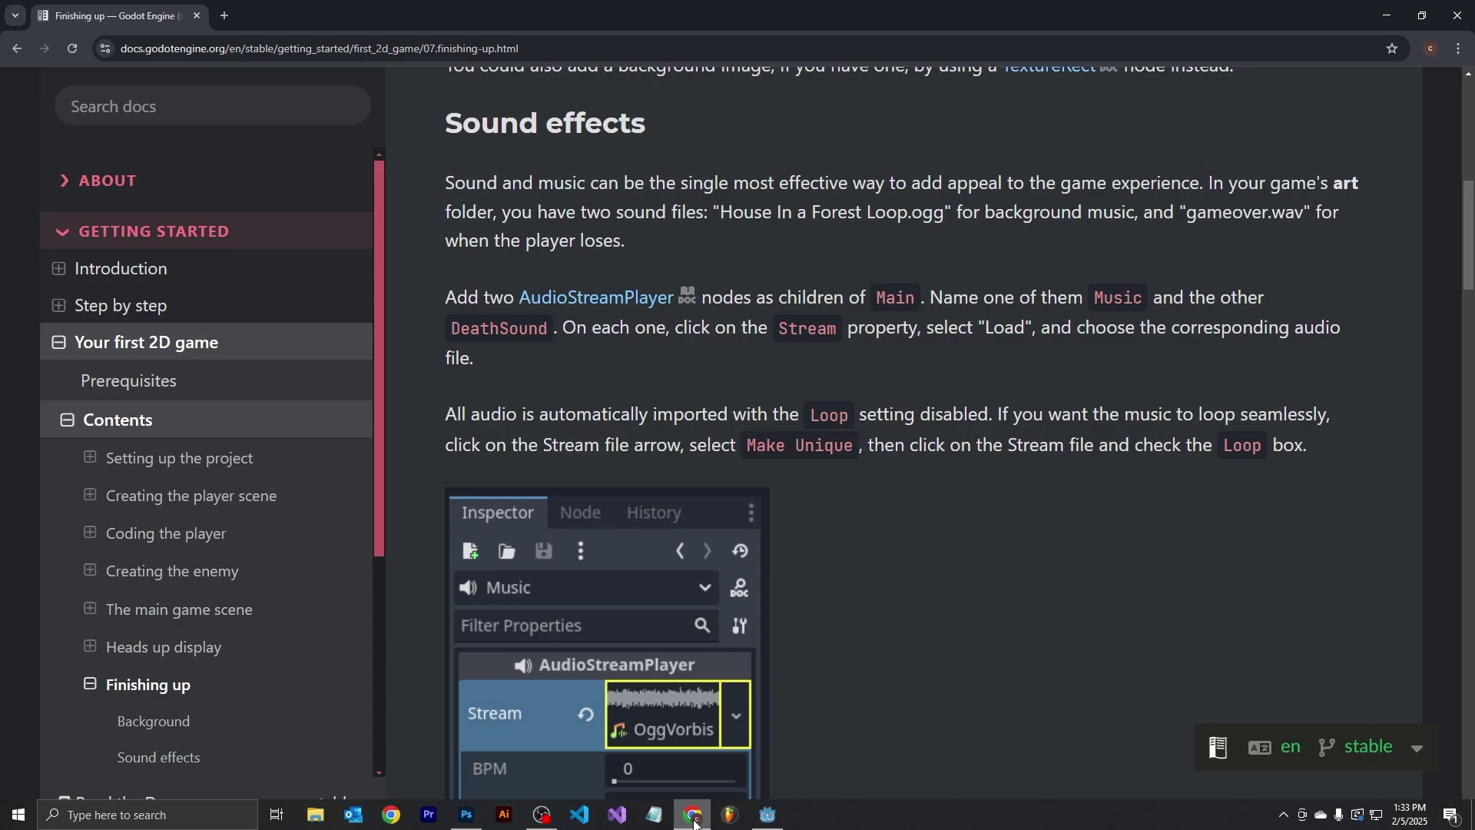
click(767, 814)
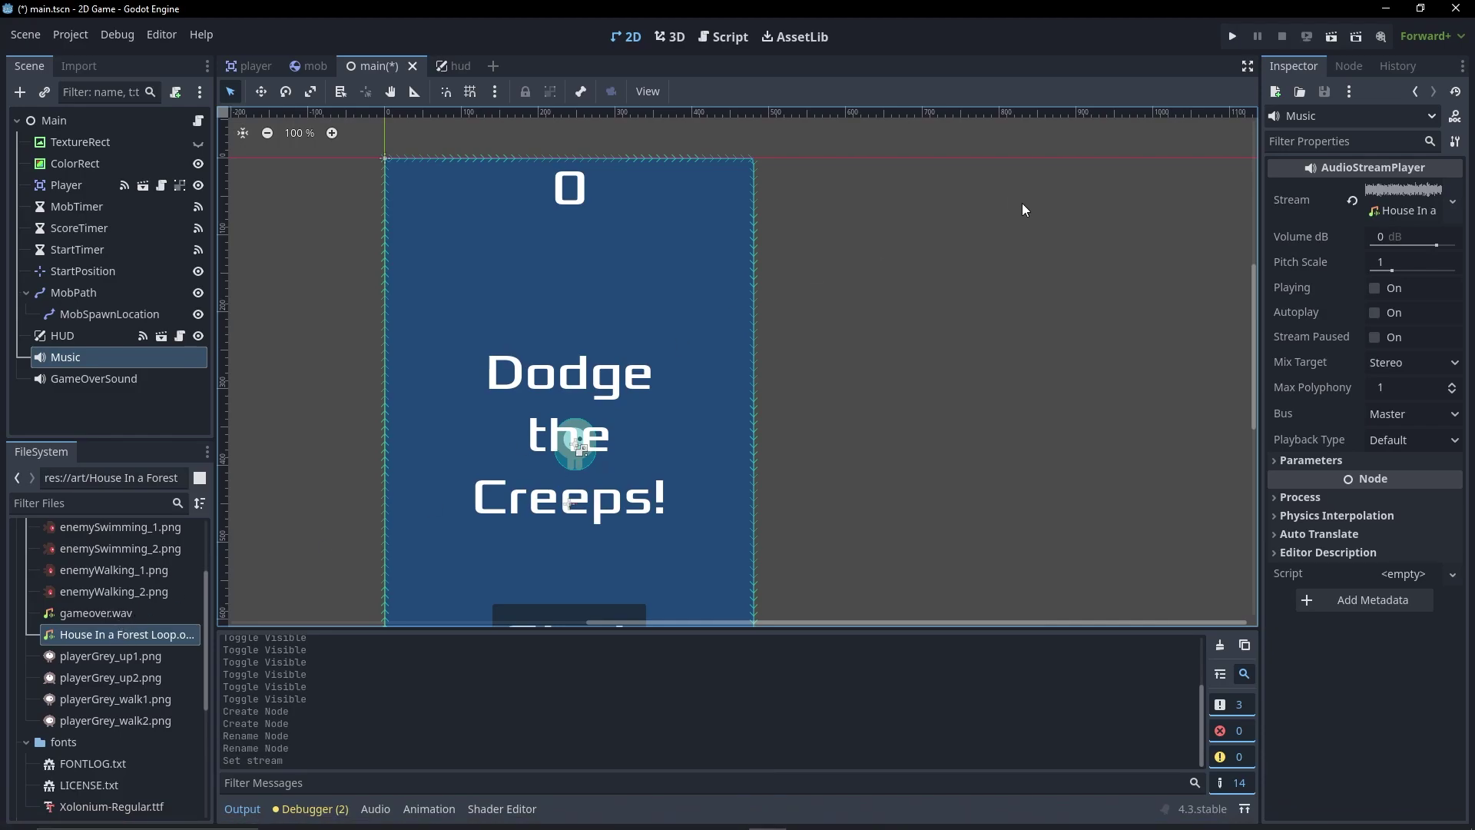
click(115, 379)
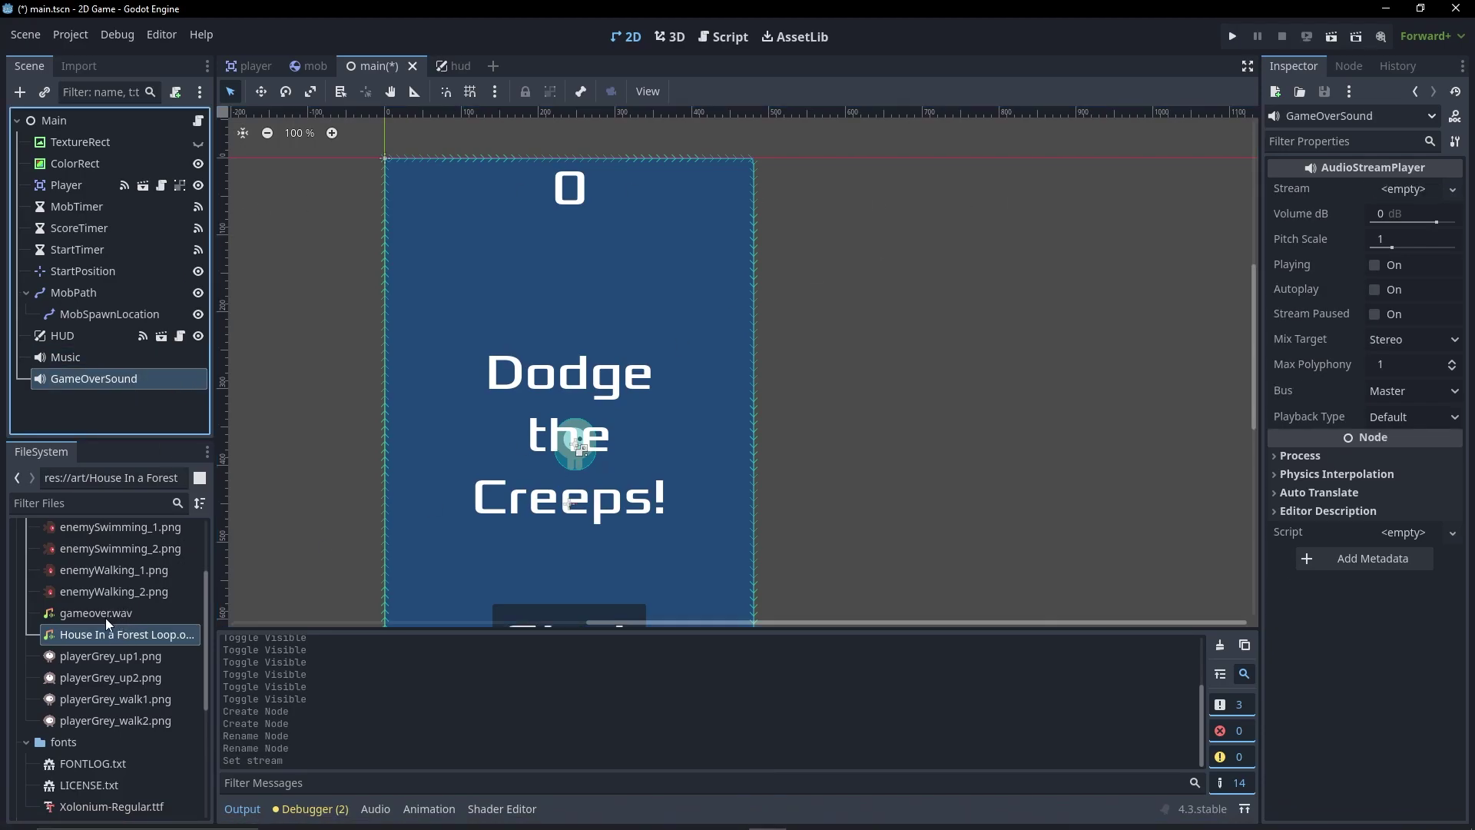
drag(107, 615, 1394, 192)
- Read the docs' looping instructions in the browser, and in Godot make the Music node's stream unique with Loop turned on
mouse_move(713, 824)
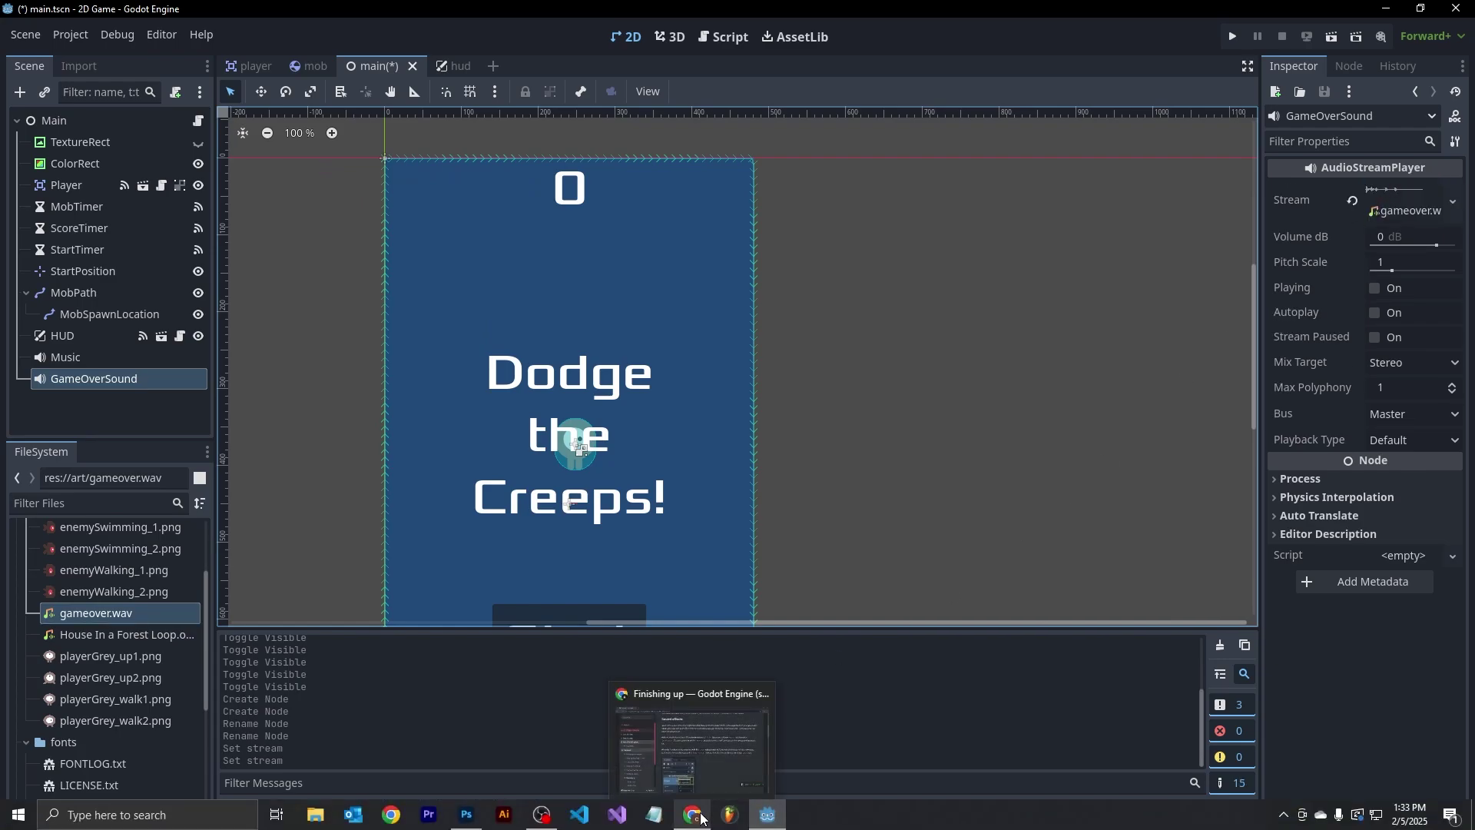
click(691, 749)
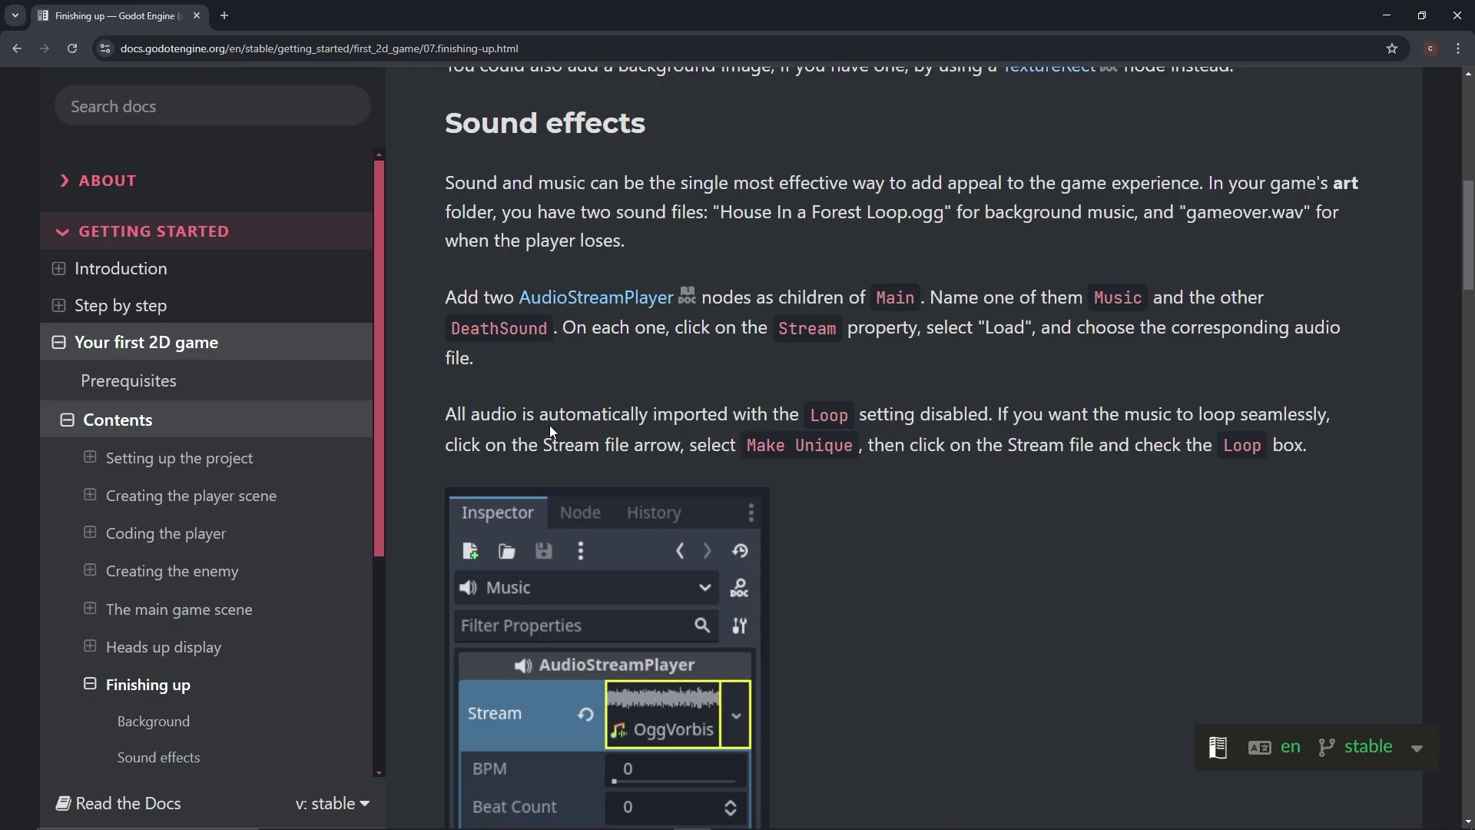
scroll(1083, 361, down, 3)
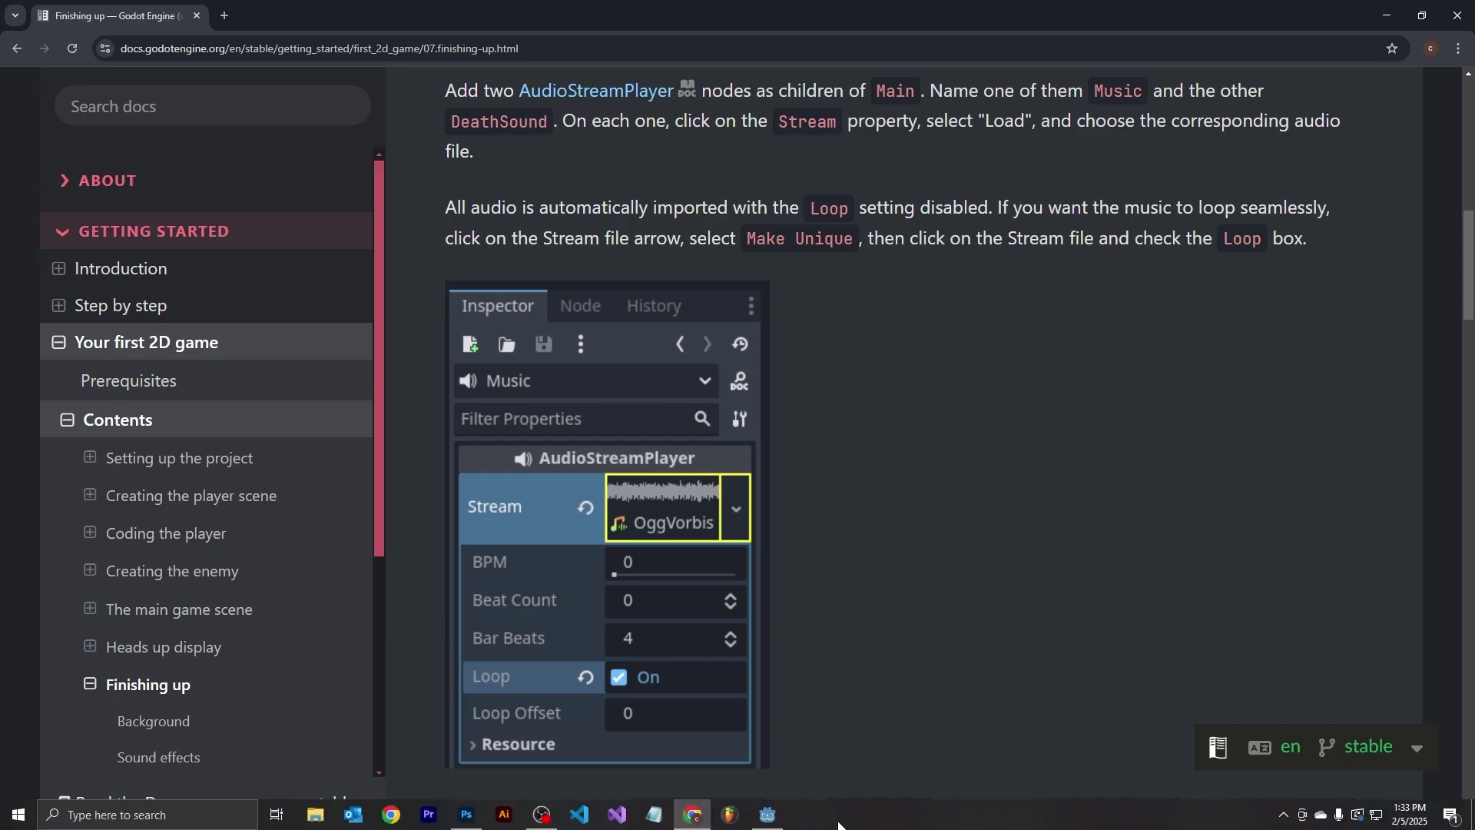
click(779, 819)
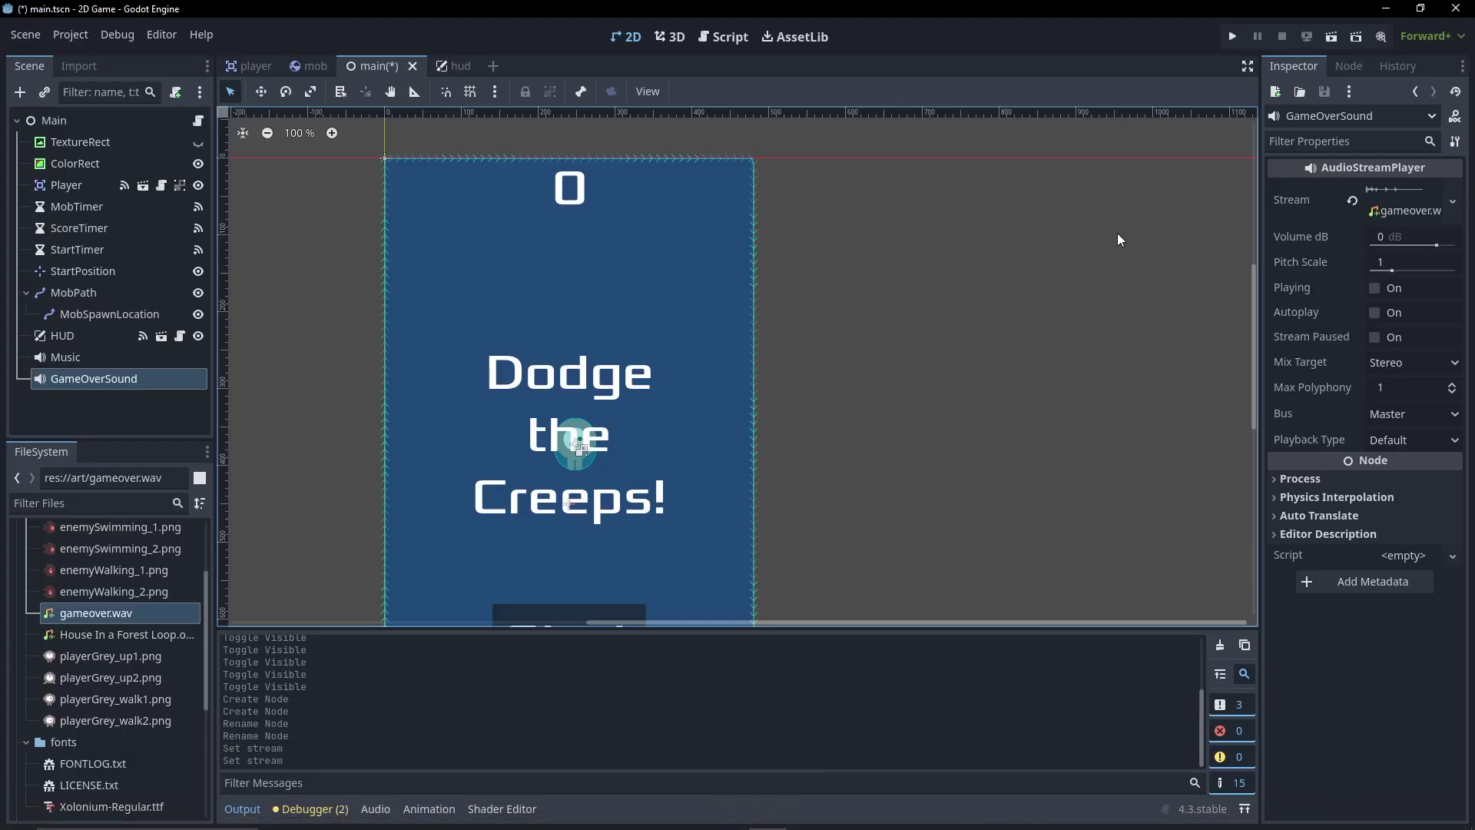
click(86, 360)
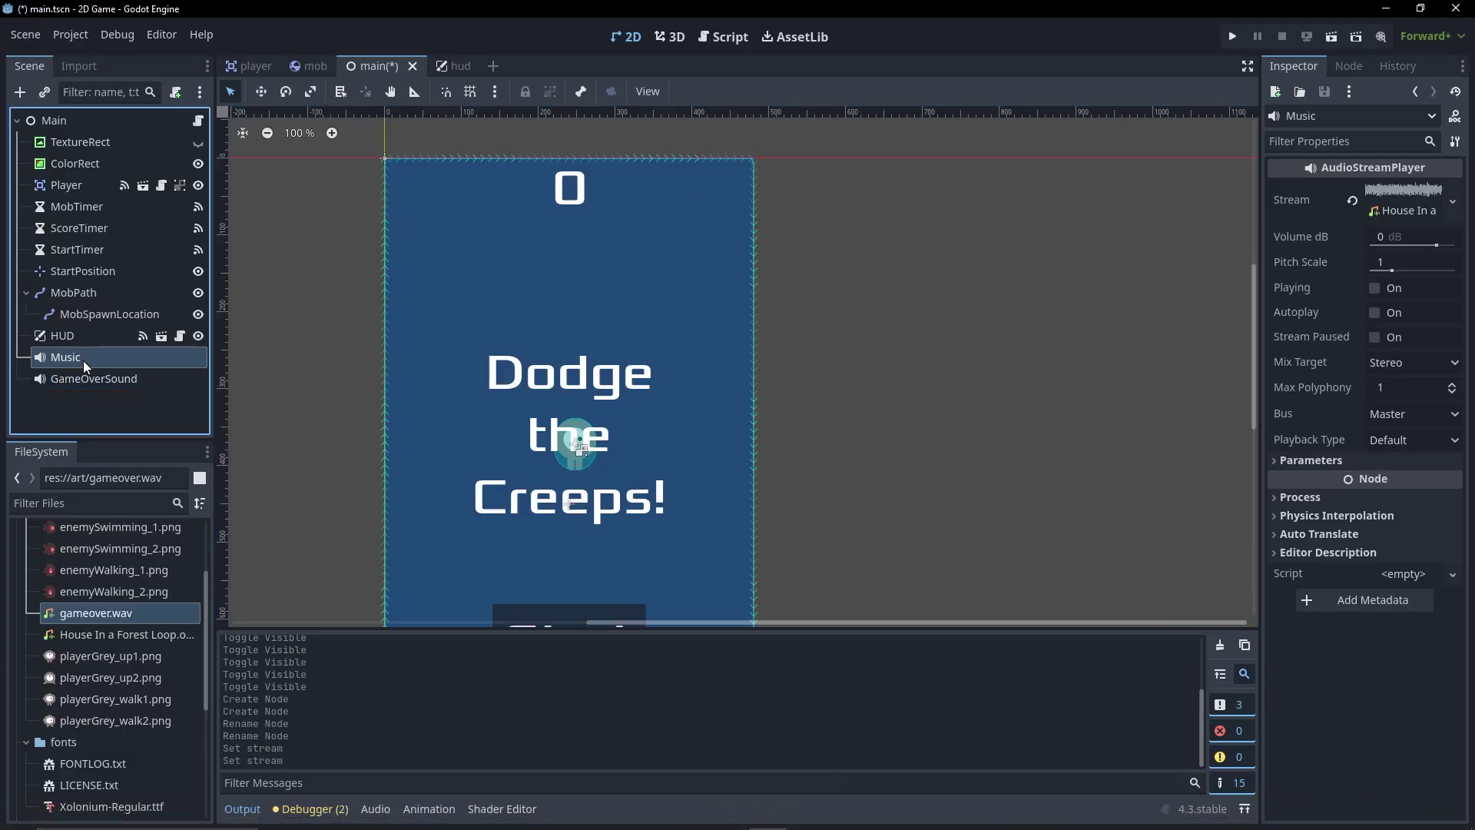
click(1453, 206)
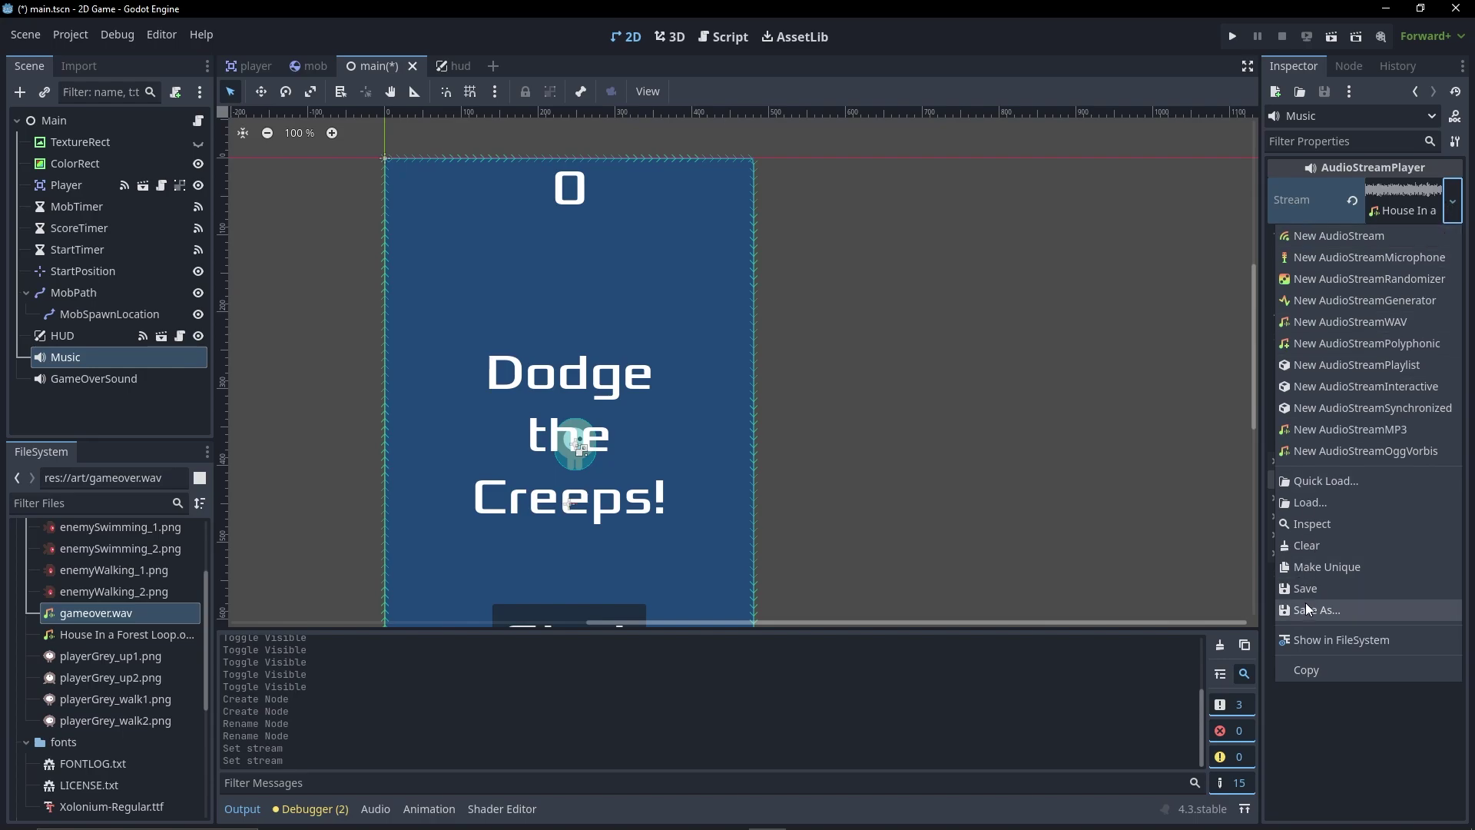
click(1311, 568)
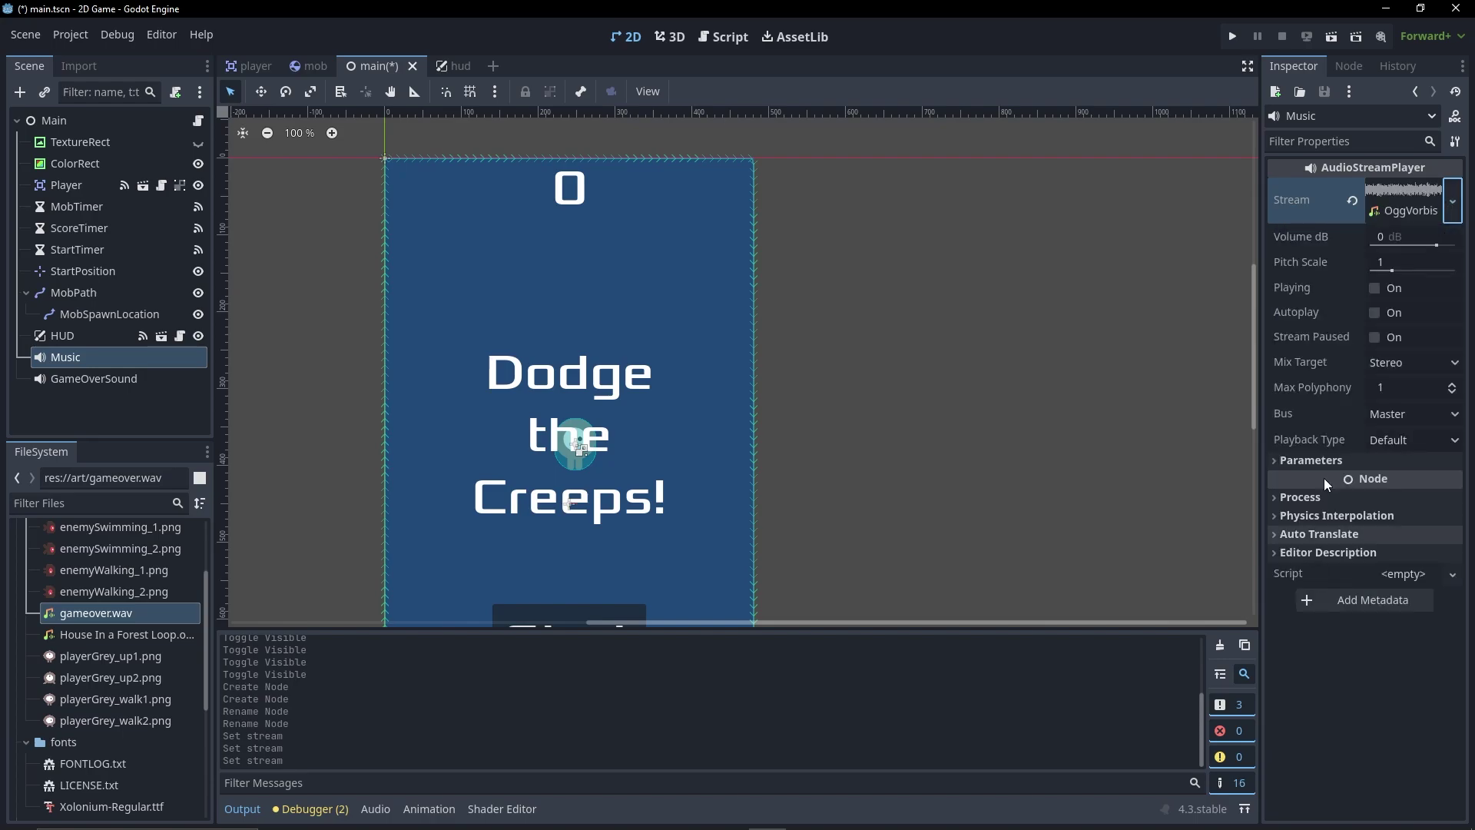
click(1397, 203)
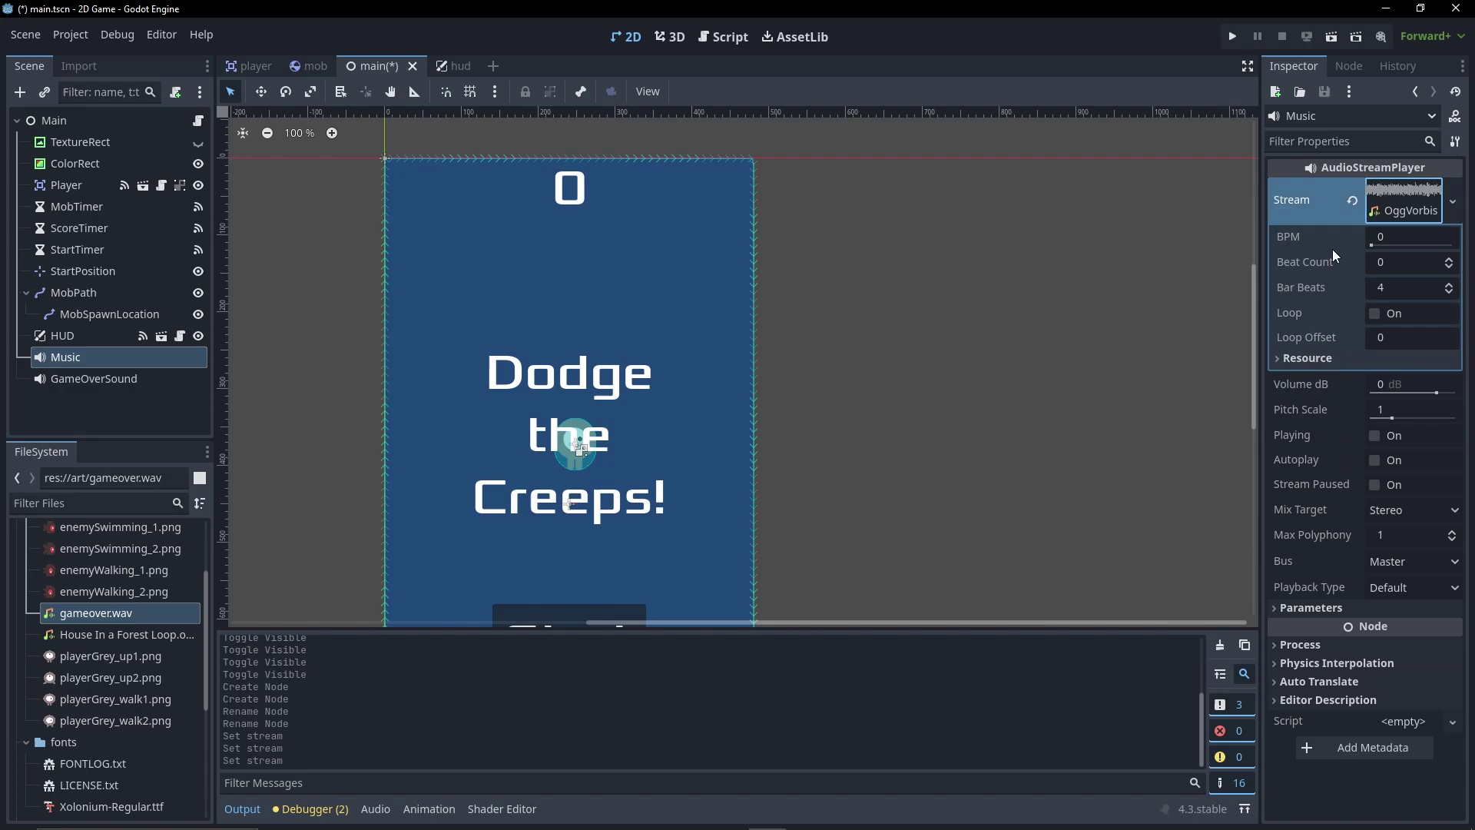
click(1375, 315)
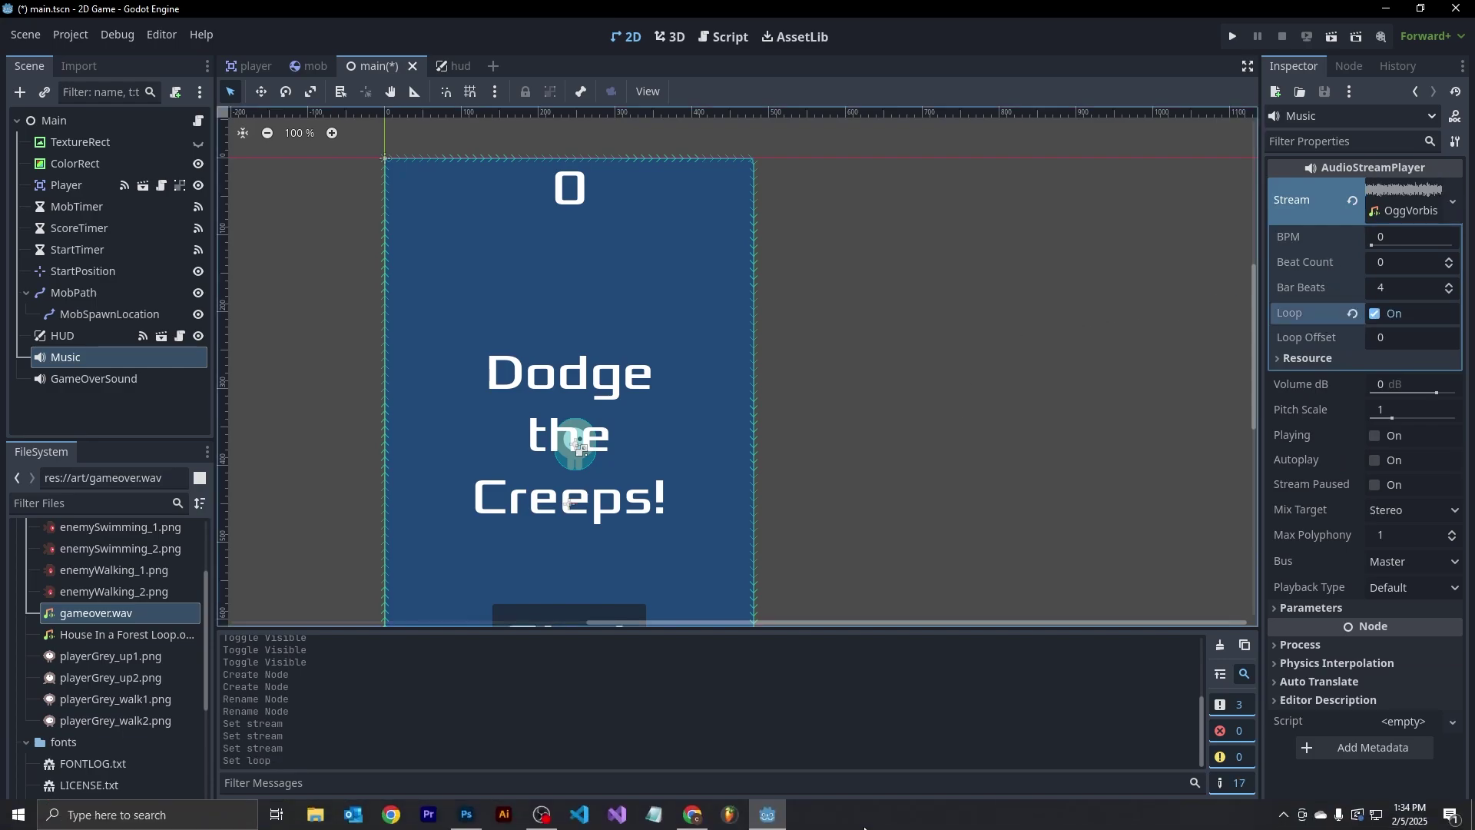
- Read the docs' instructions for playing and stopping the music in the browser, and in Godot bring up main.gd at its game_over() and new_game() functions
mouse_move(699, 816)
click(692, 738)
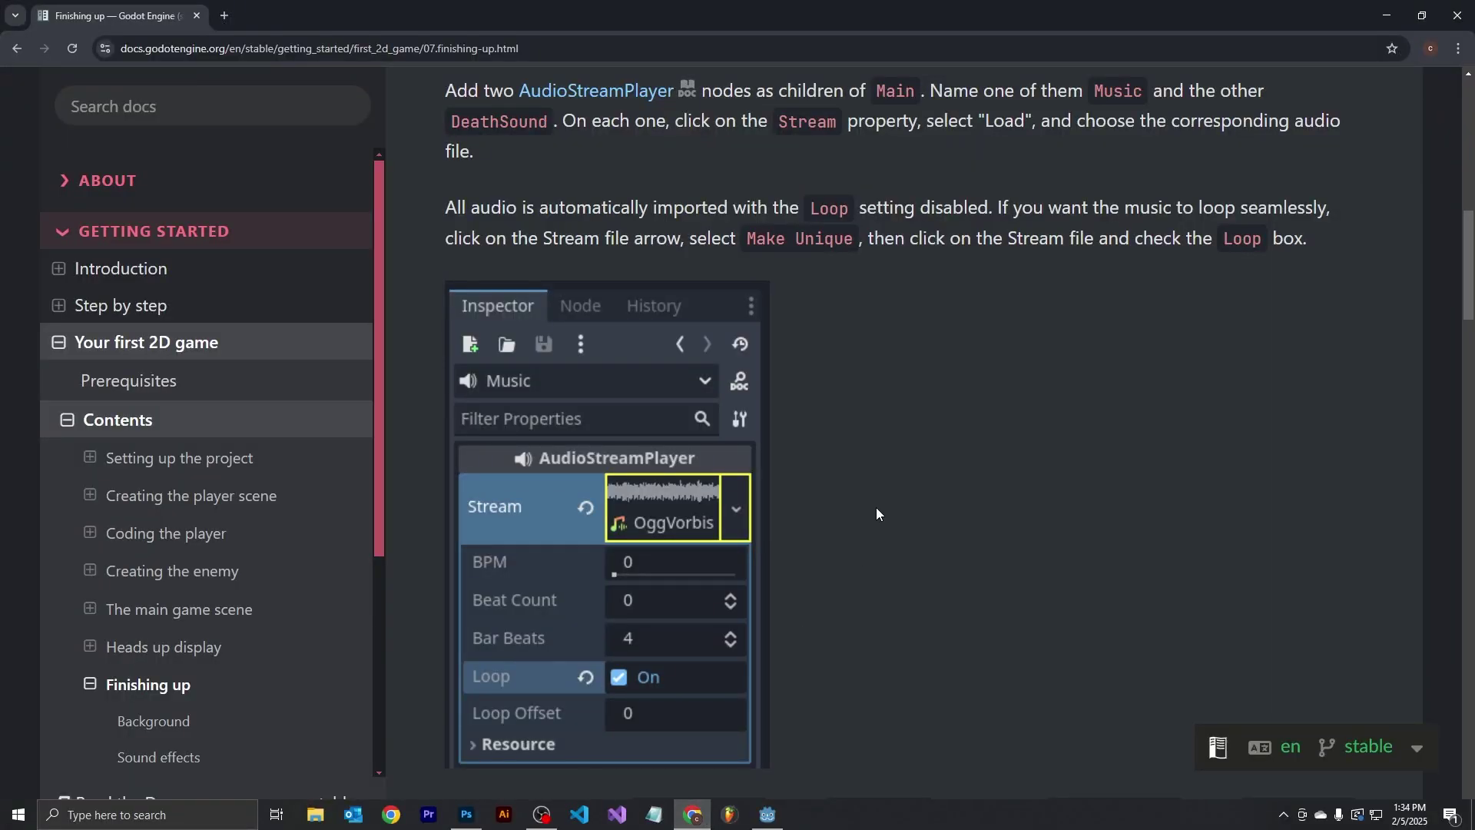
middle_click(1201, 299)
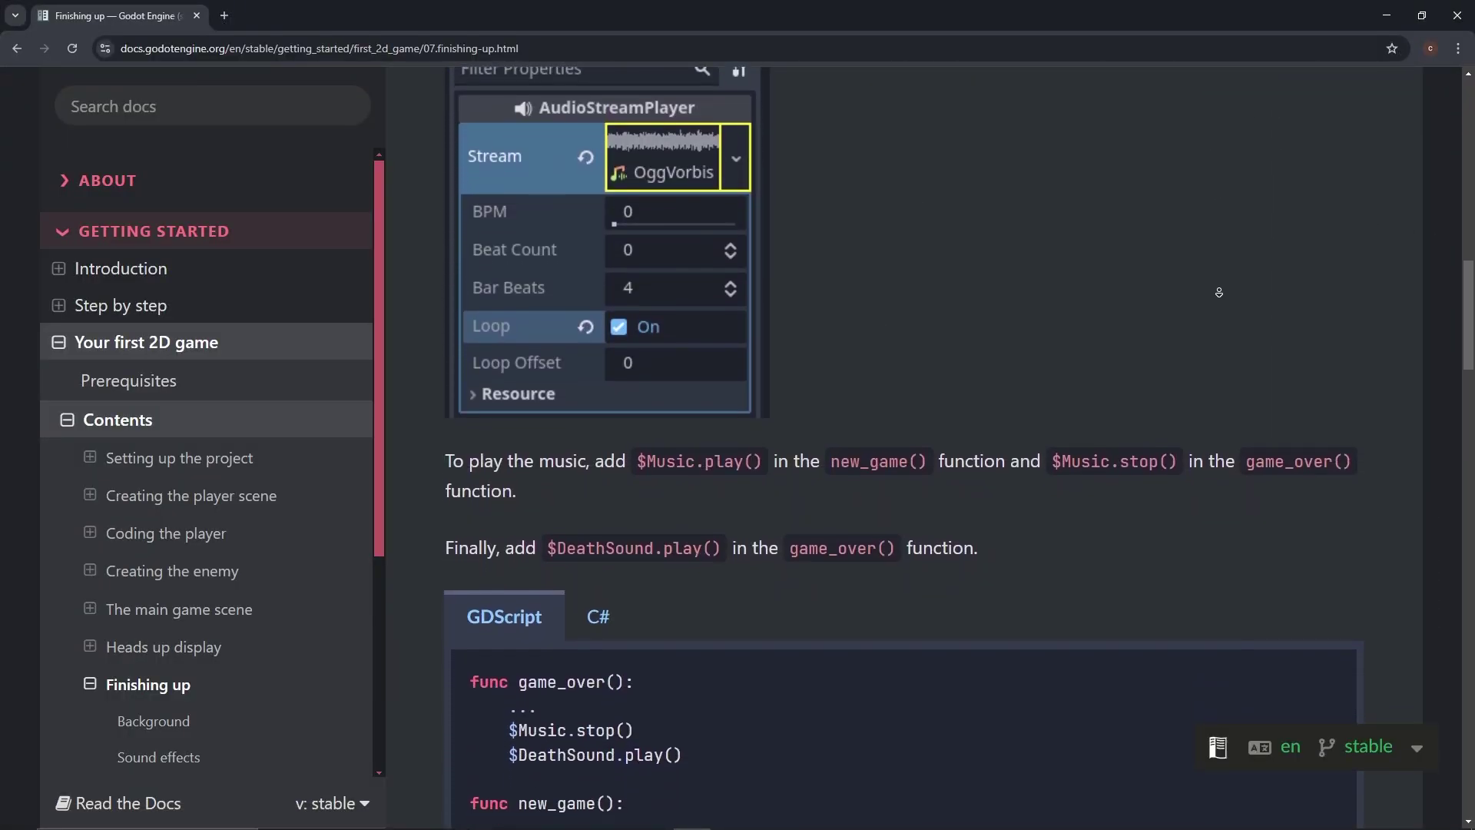
click(1240, 286)
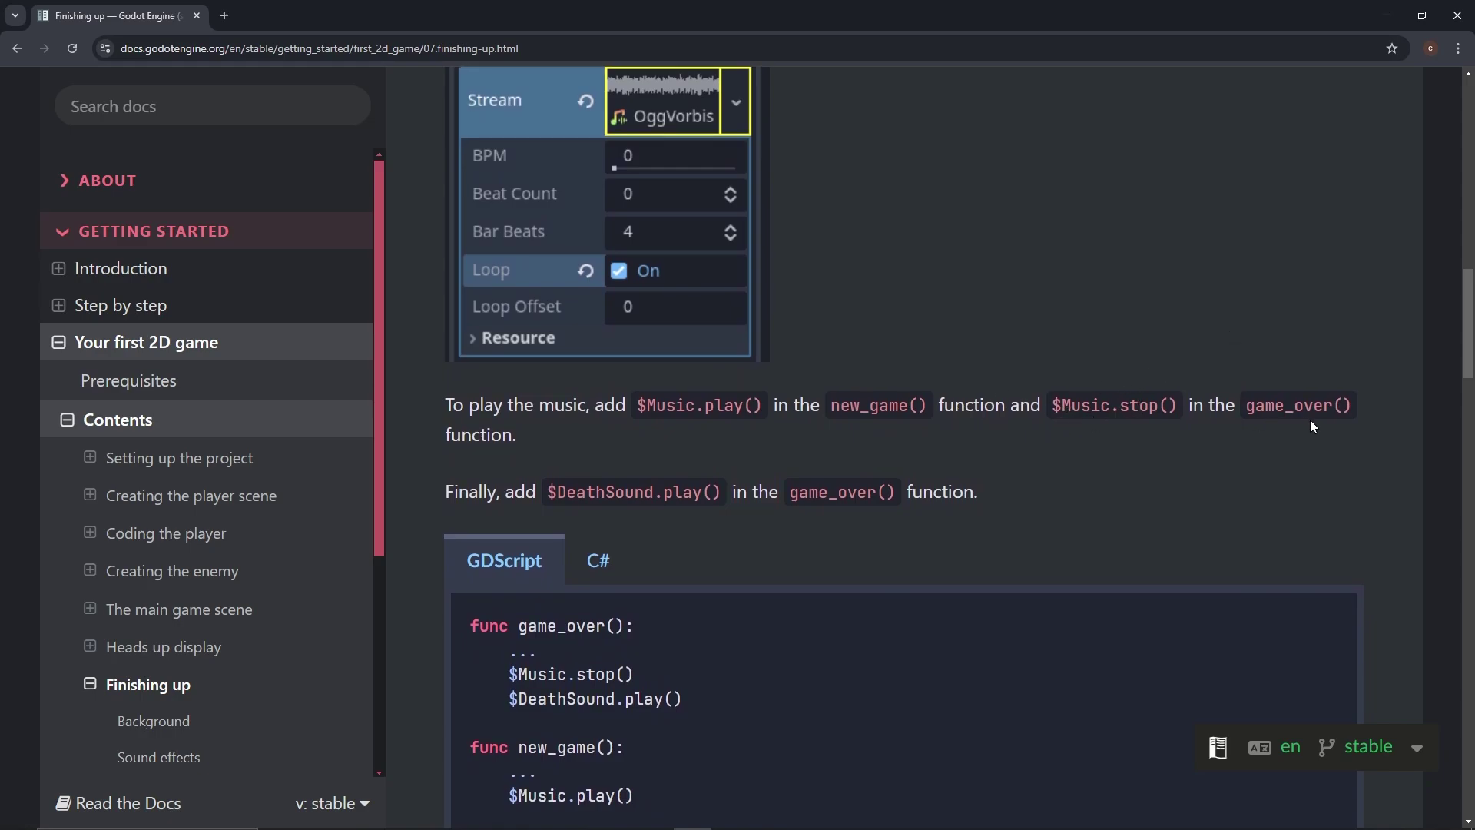
mouse_move(780, 813)
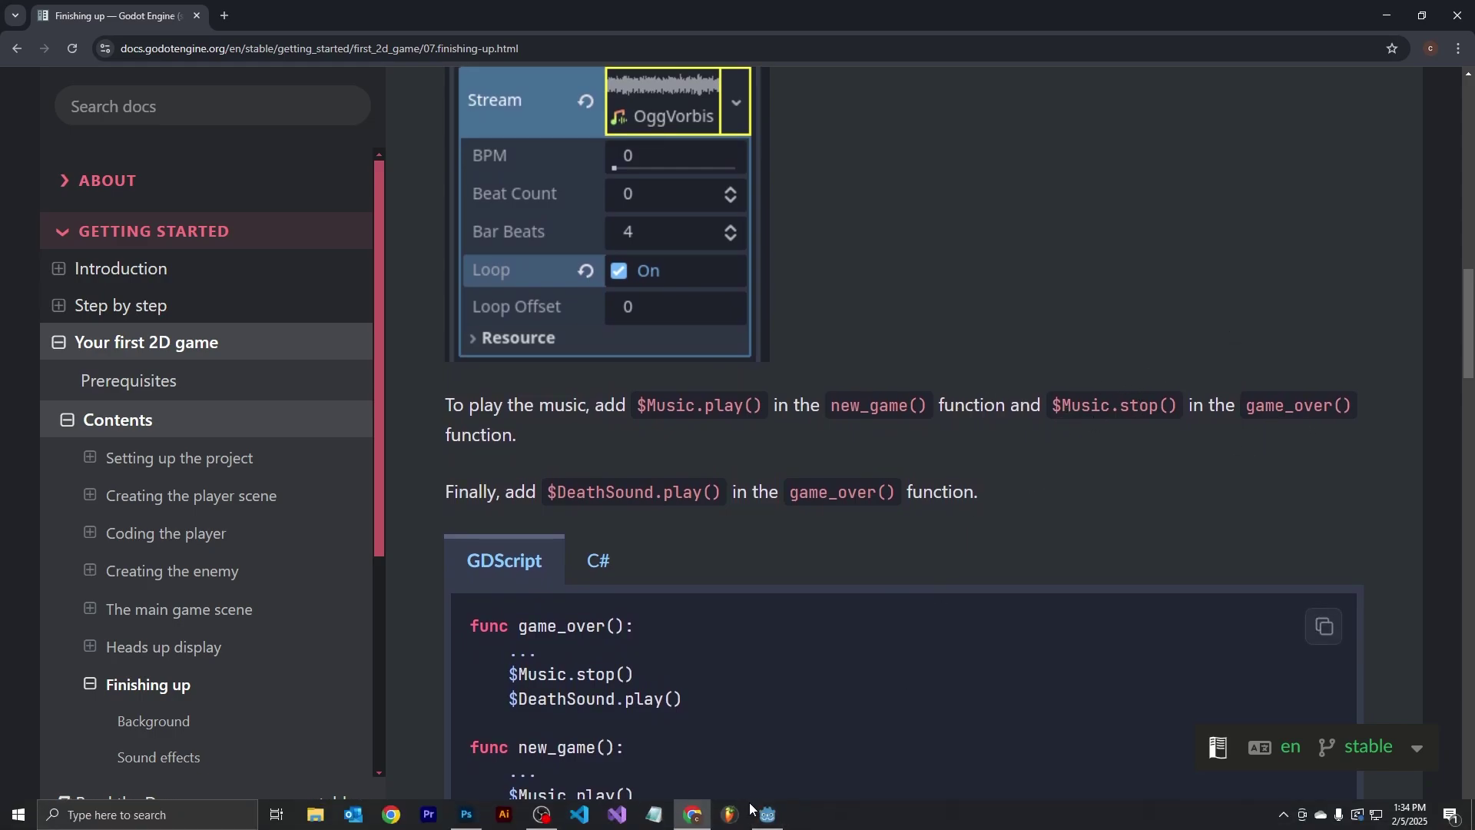
click(764, 813)
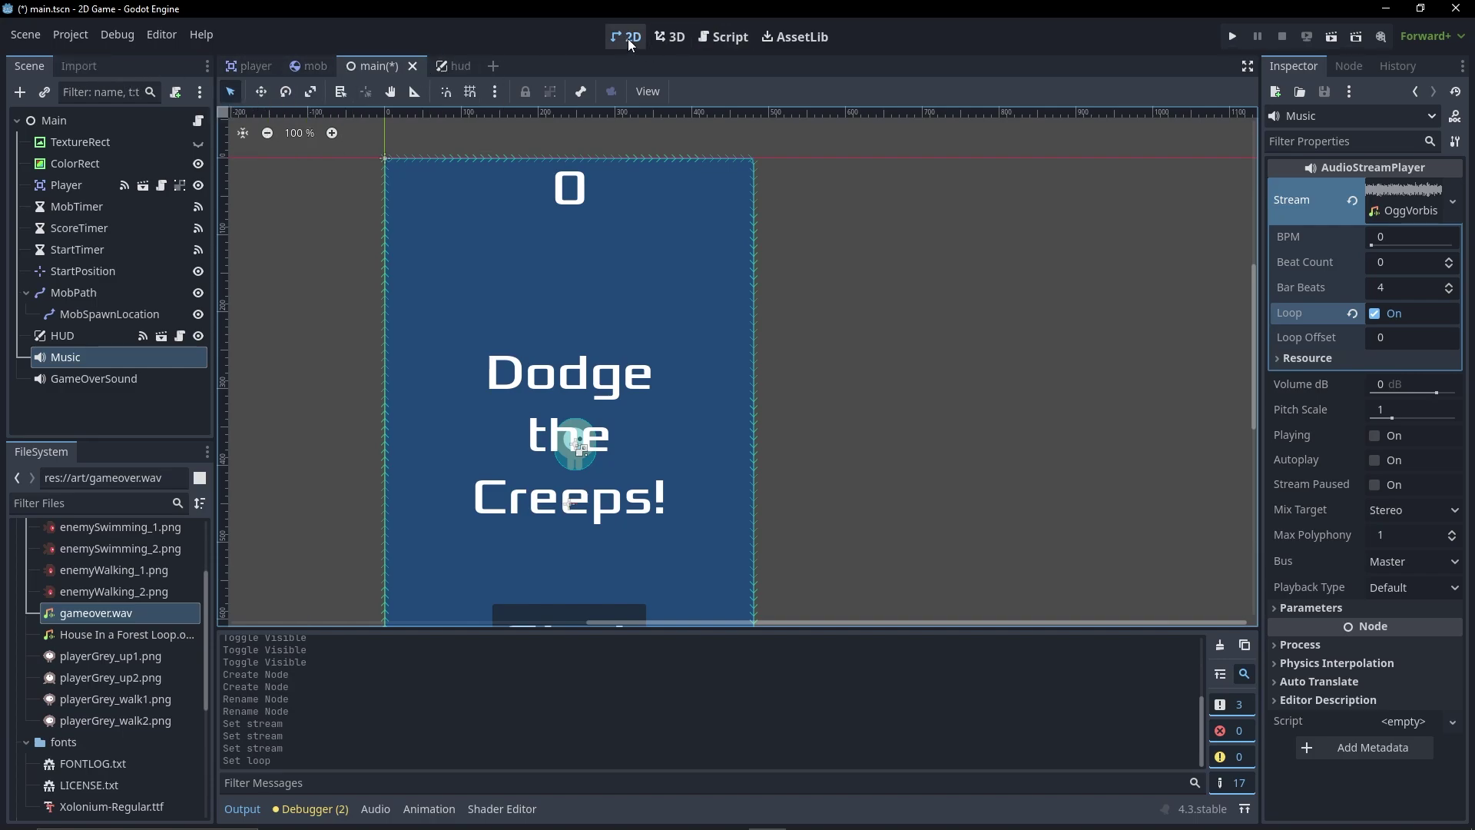
click(731, 40)
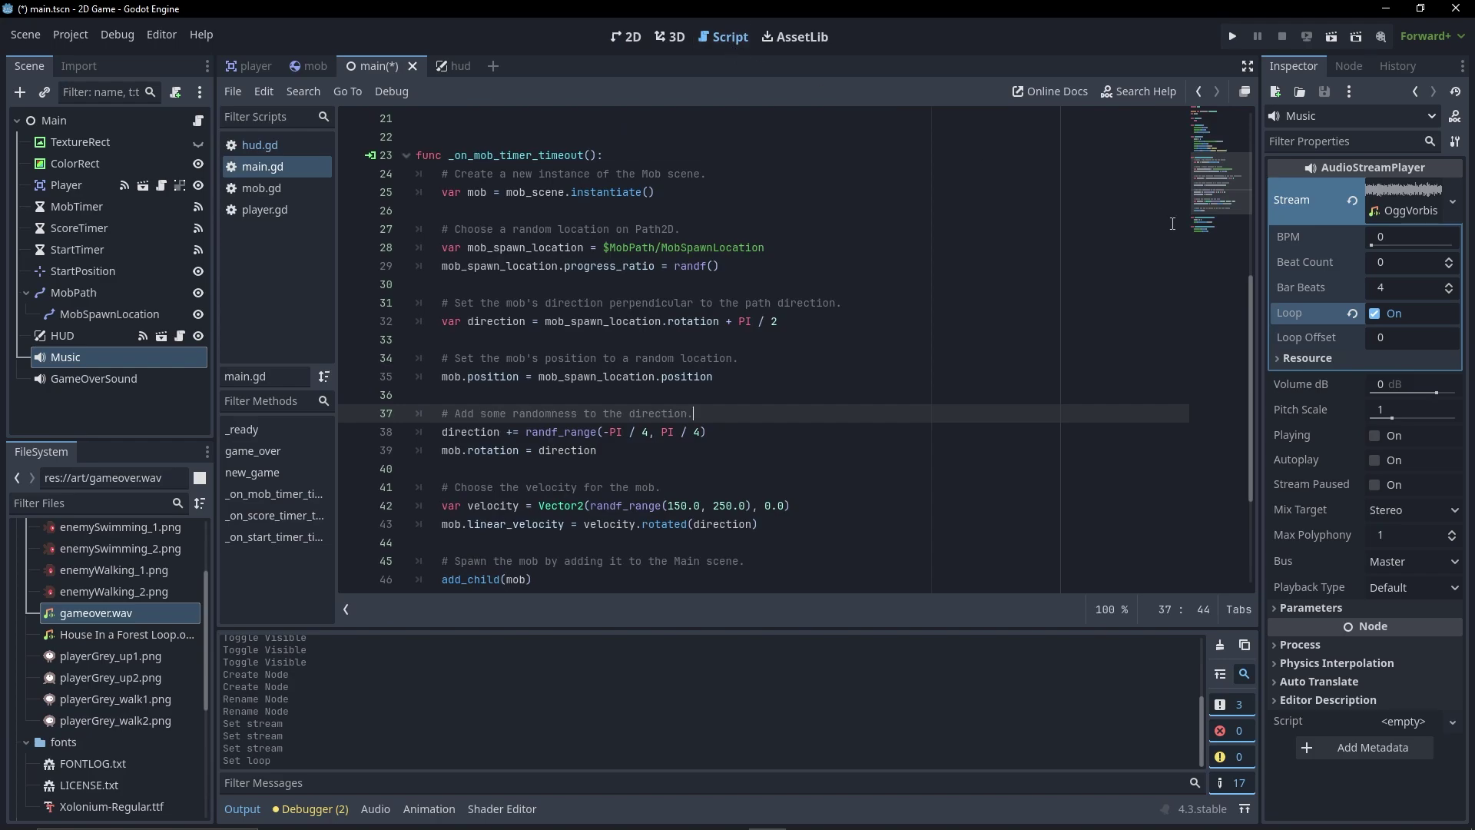
drag(1254, 320, 1256, 150)
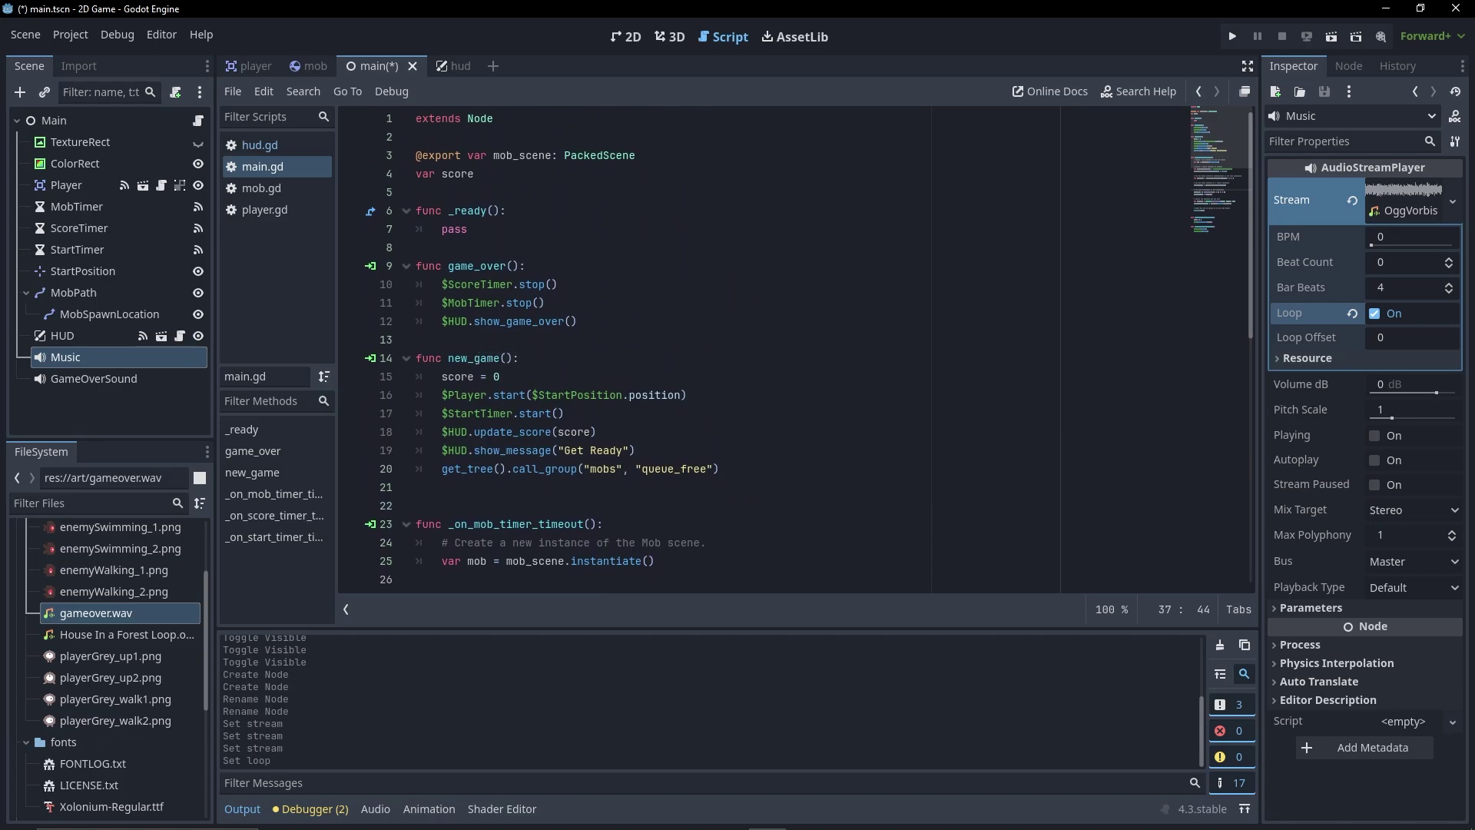
- Copy $Music.play() from the docs in the browser and add it as the last line of new_game() in Godot's main.gd
click(706, 824)
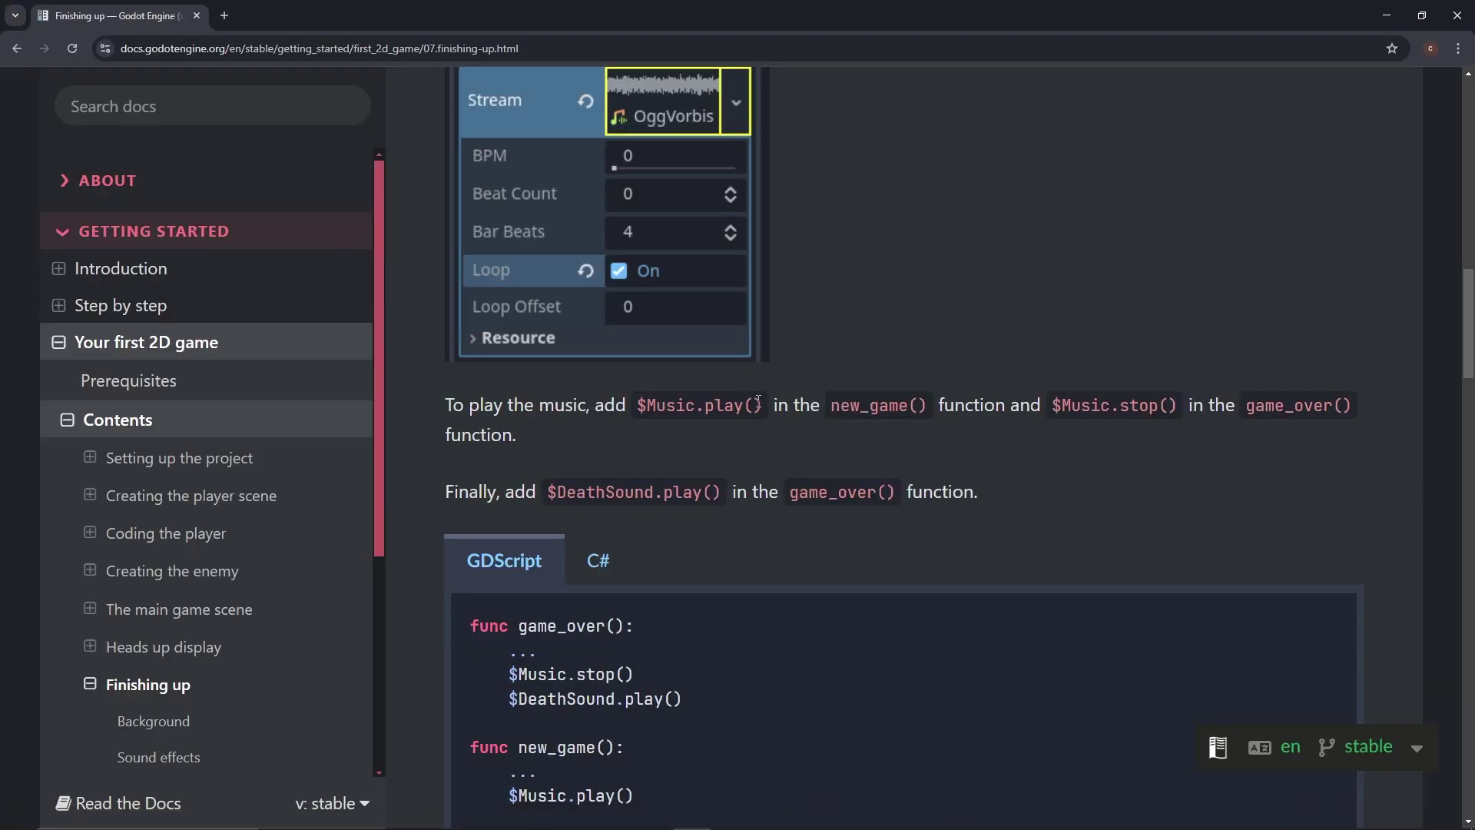
drag(762, 404, 646, 410)
key(ctrl+c)
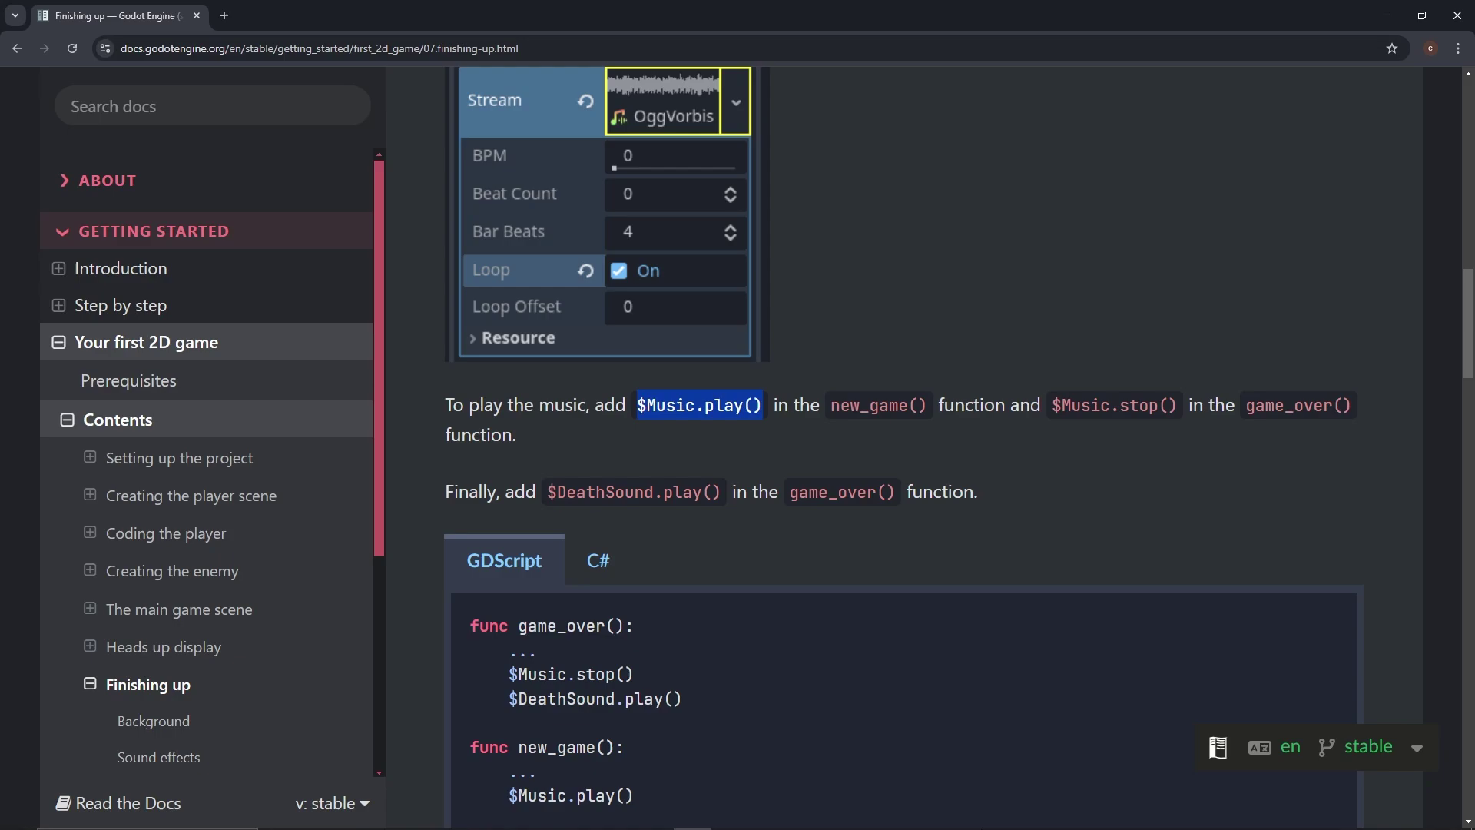
click(768, 816)
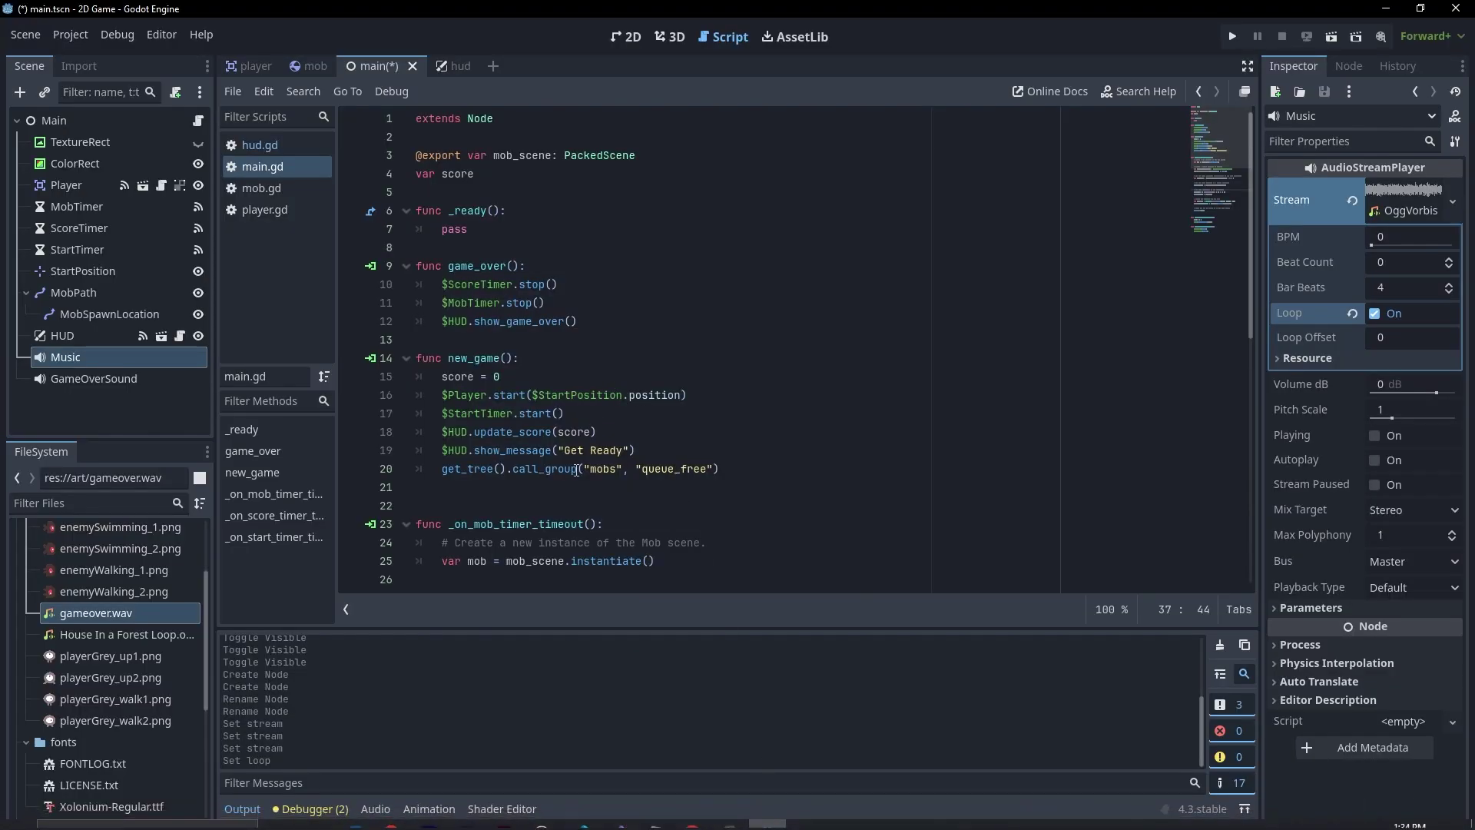
click(739, 468)
key(Return)
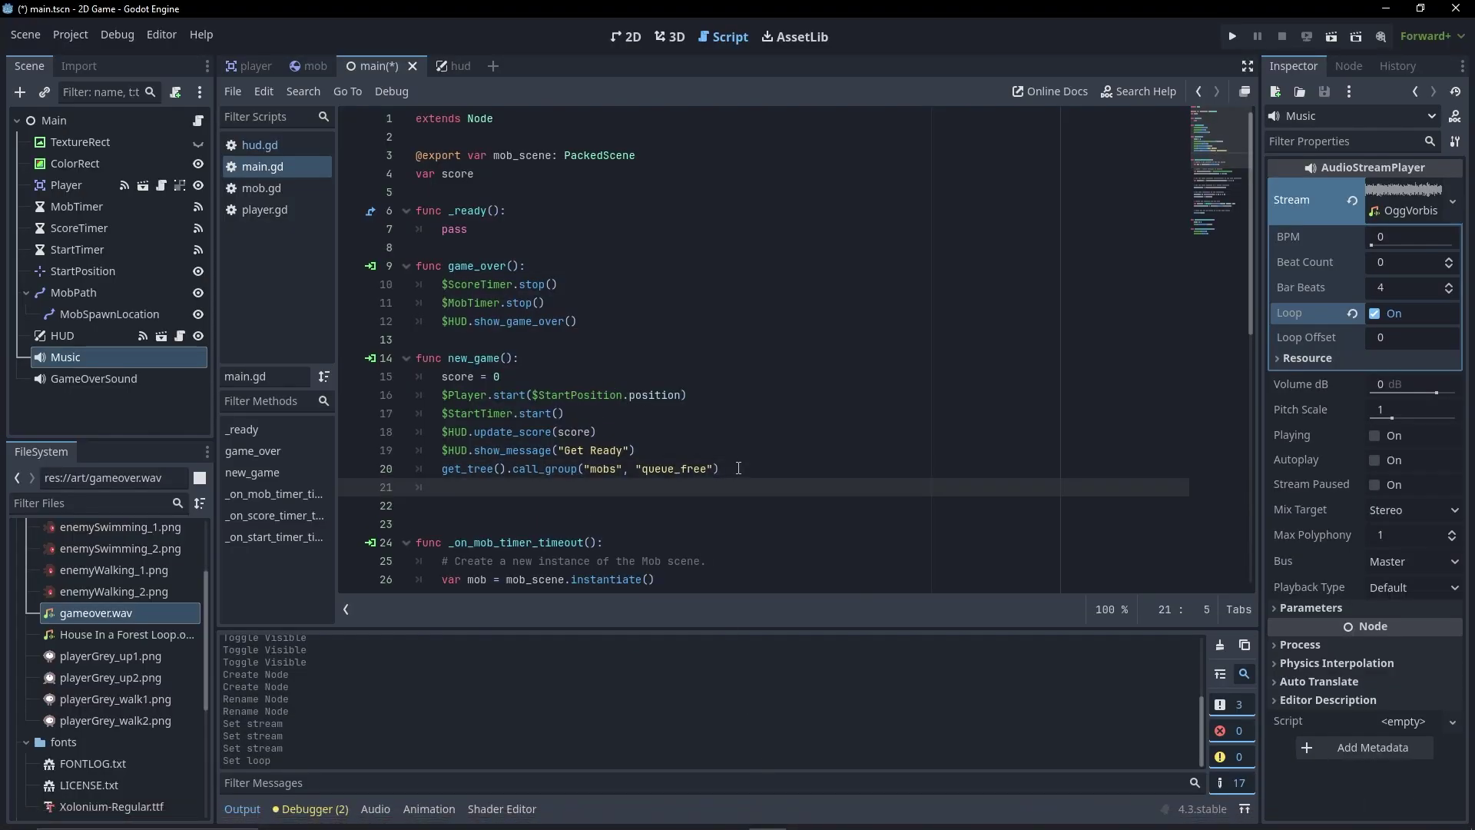
key(ctrl+v)
key(Delete)
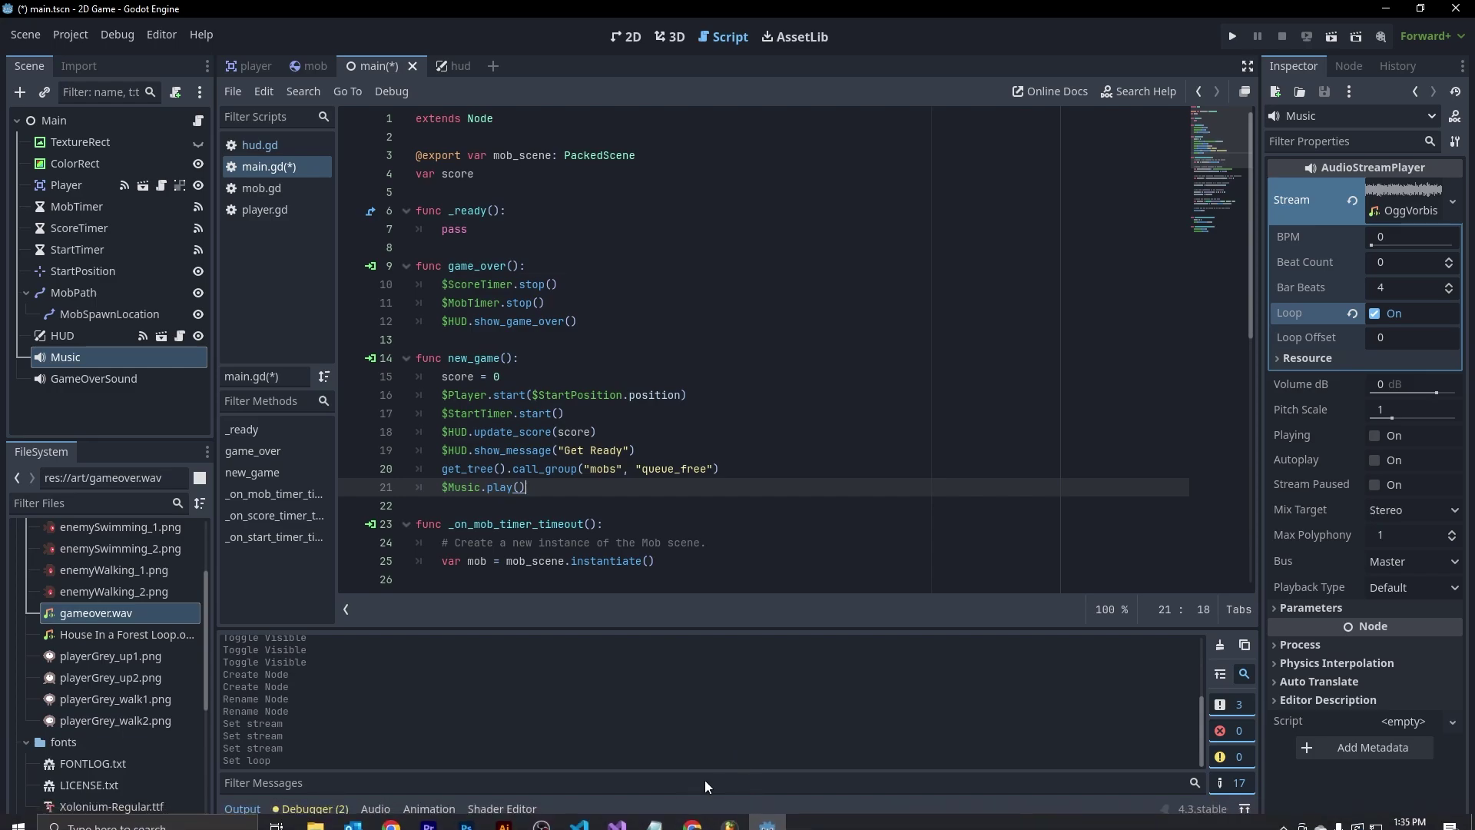
- Copy $Music.stop() from the docs in the browser and add it in Godot after $HUD.show_game_over() in game_over()
click(694, 816)
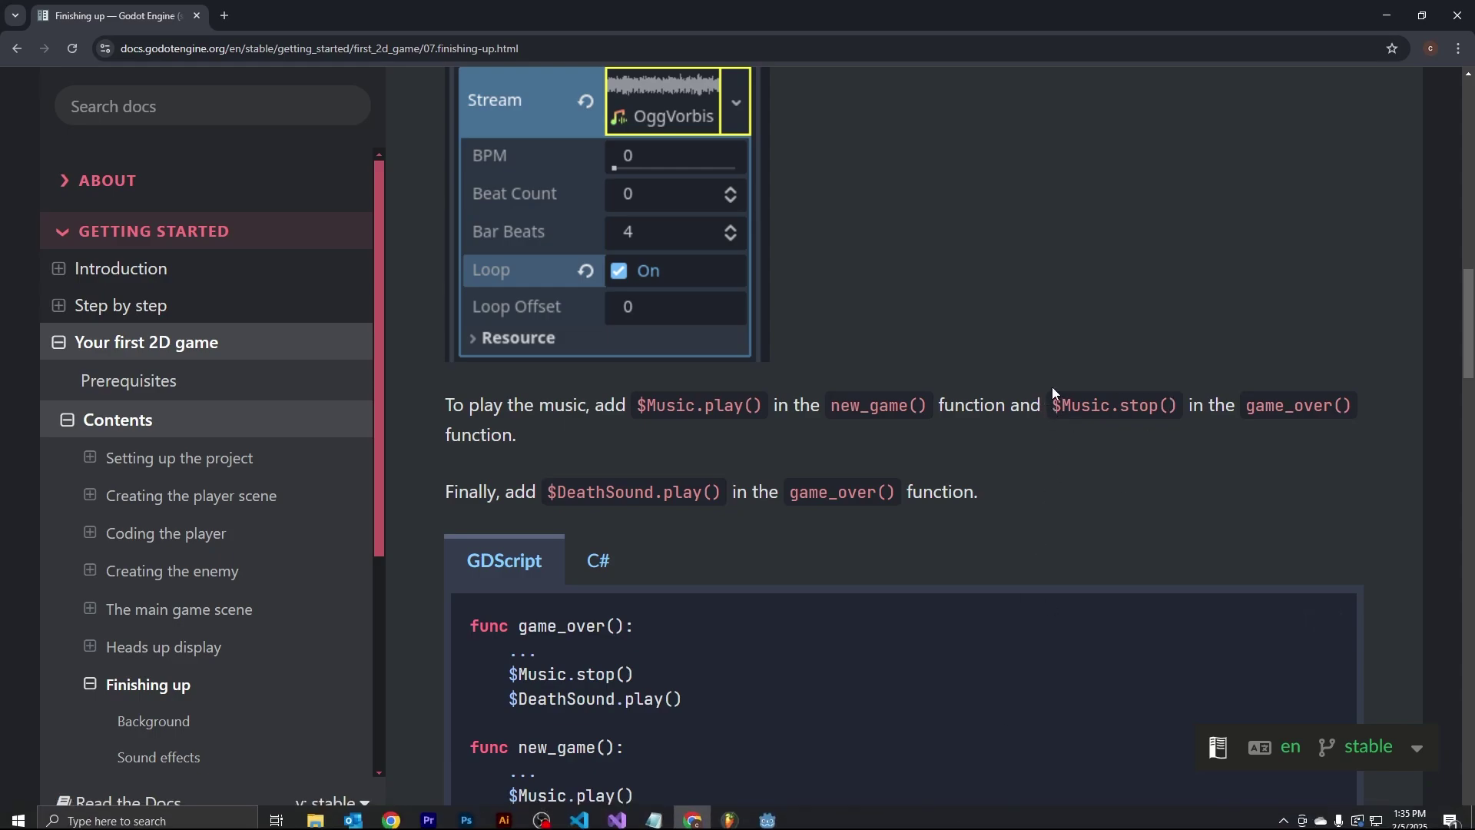
drag(1052, 405, 1176, 397)
key(ctrl+c)
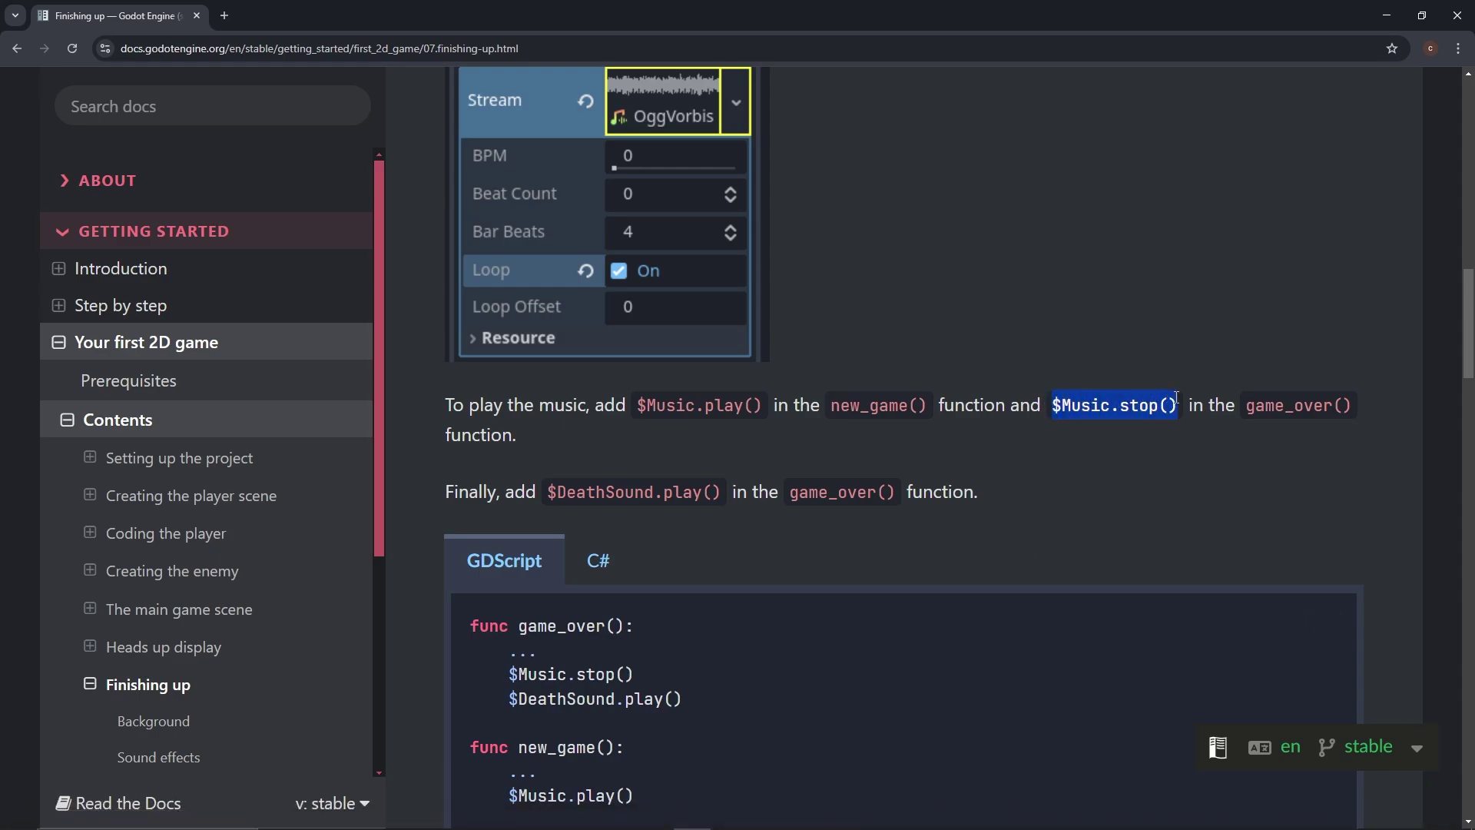
click(767, 815)
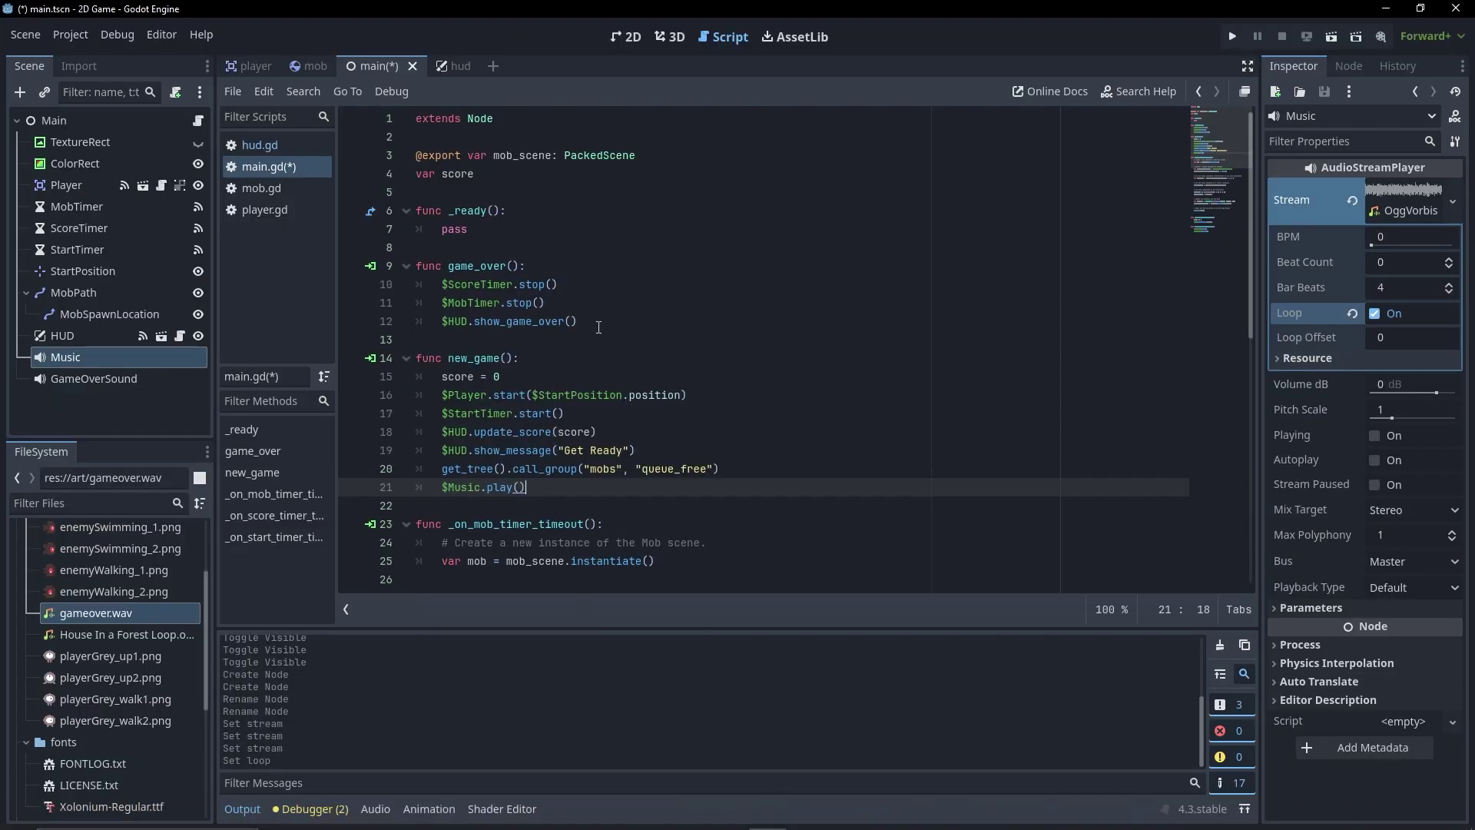
click(599, 326)
key(Return)
key(ctrl+v)
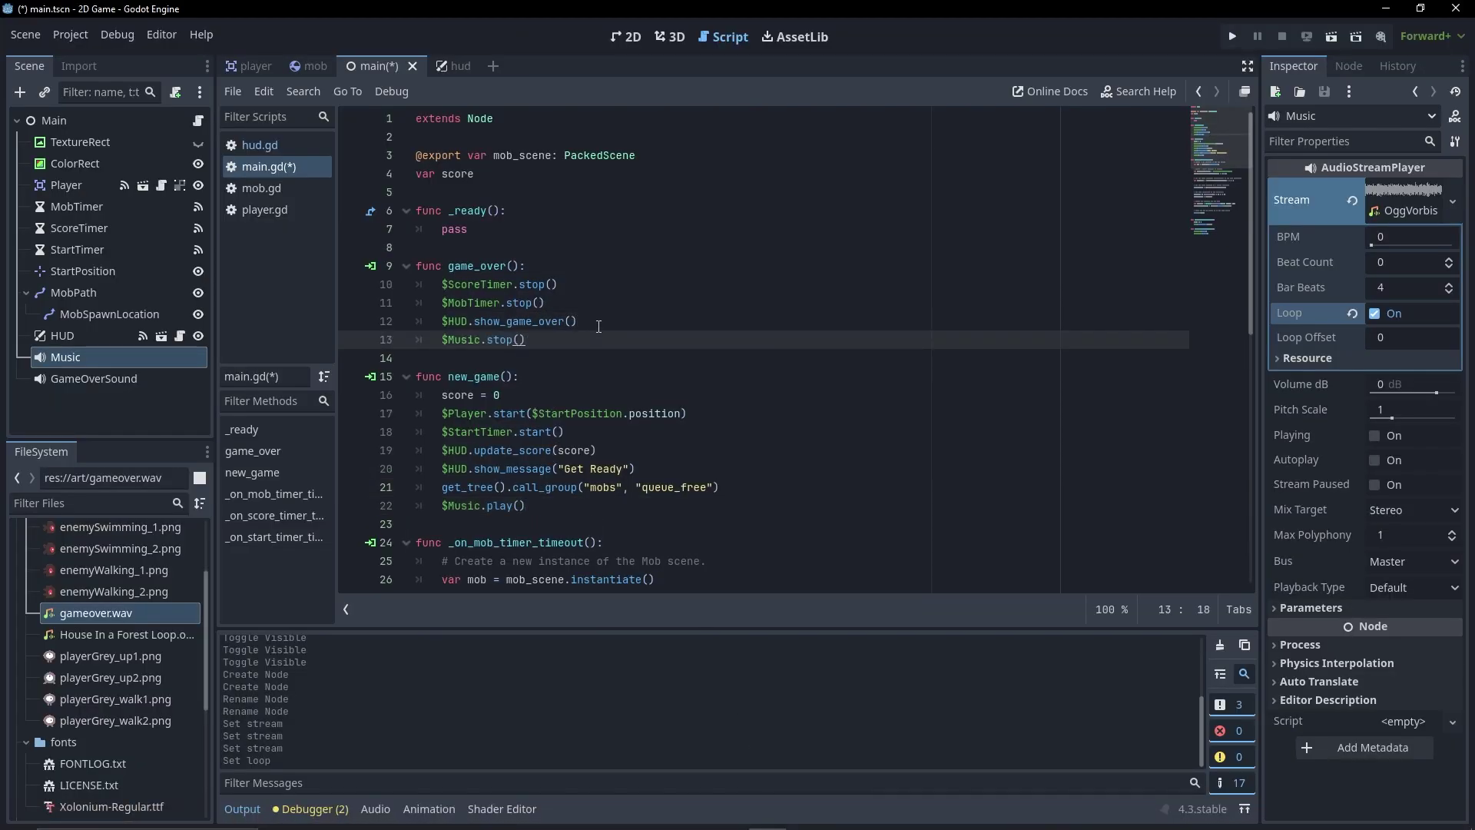
- Check the docs' death sound instruction in the browser, and in Godot check the exact name of the GameOverSound node
click(693, 815)
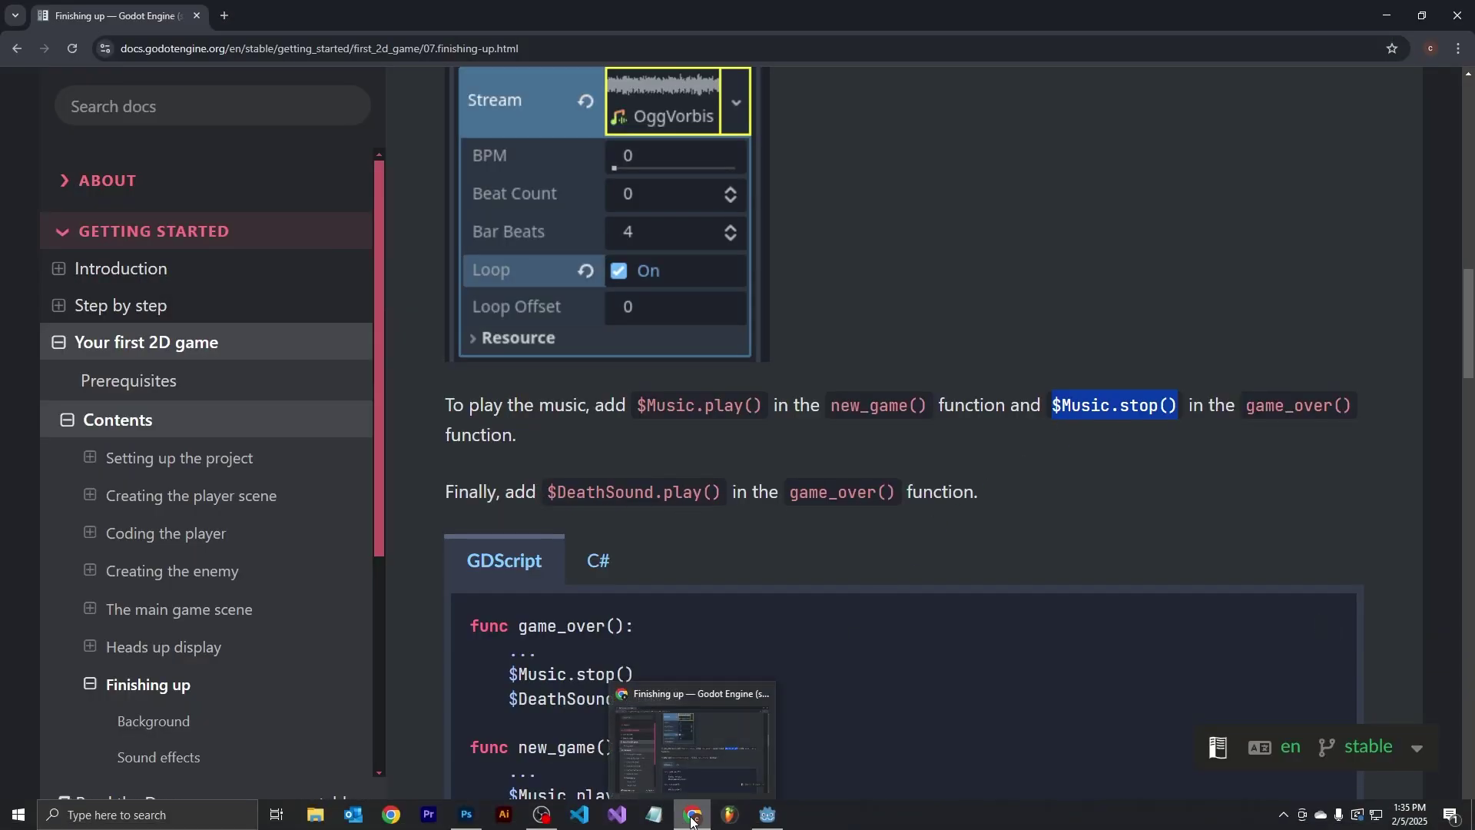
click(692, 817)
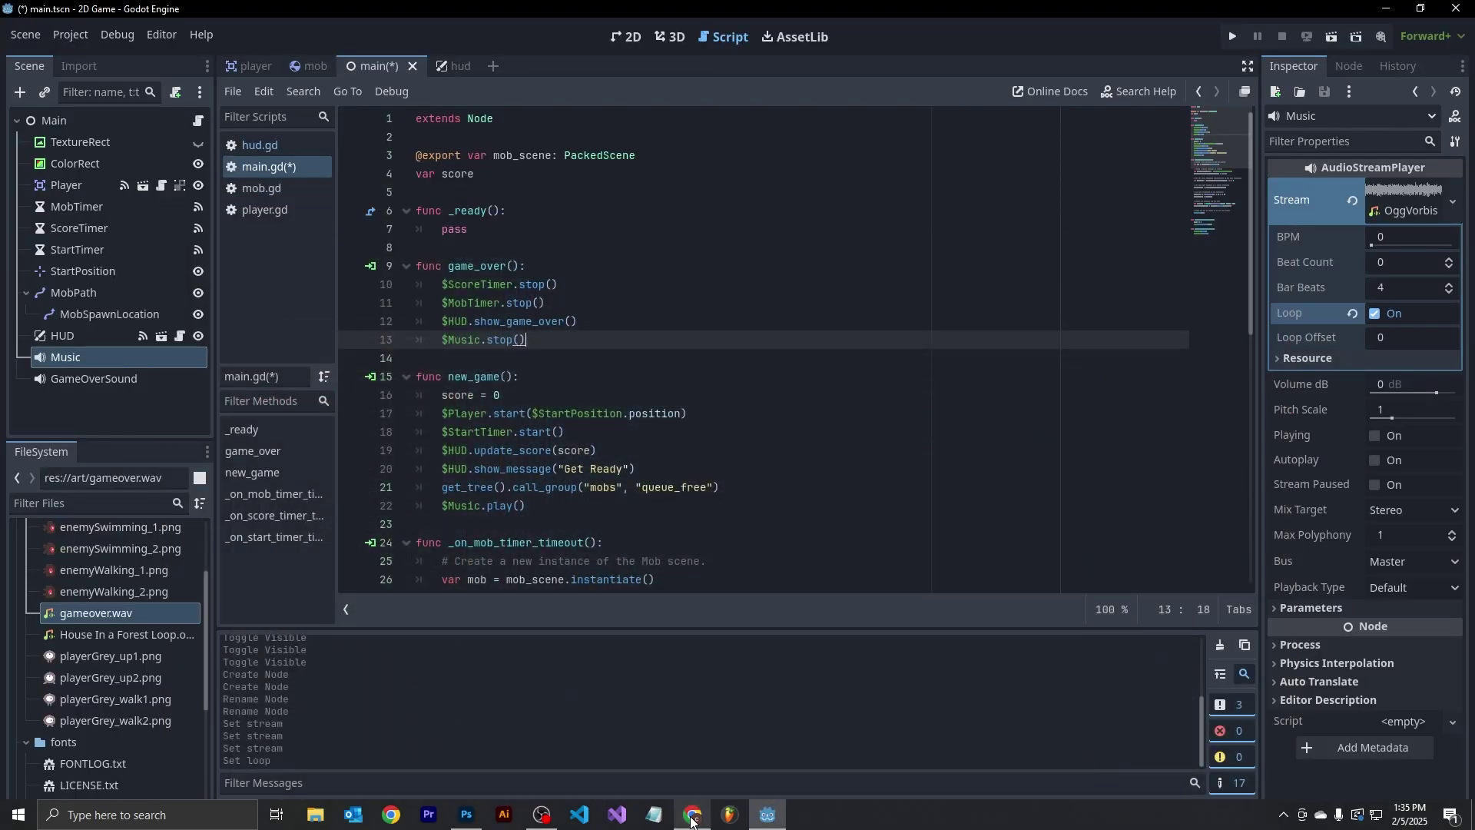
click(98, 379)
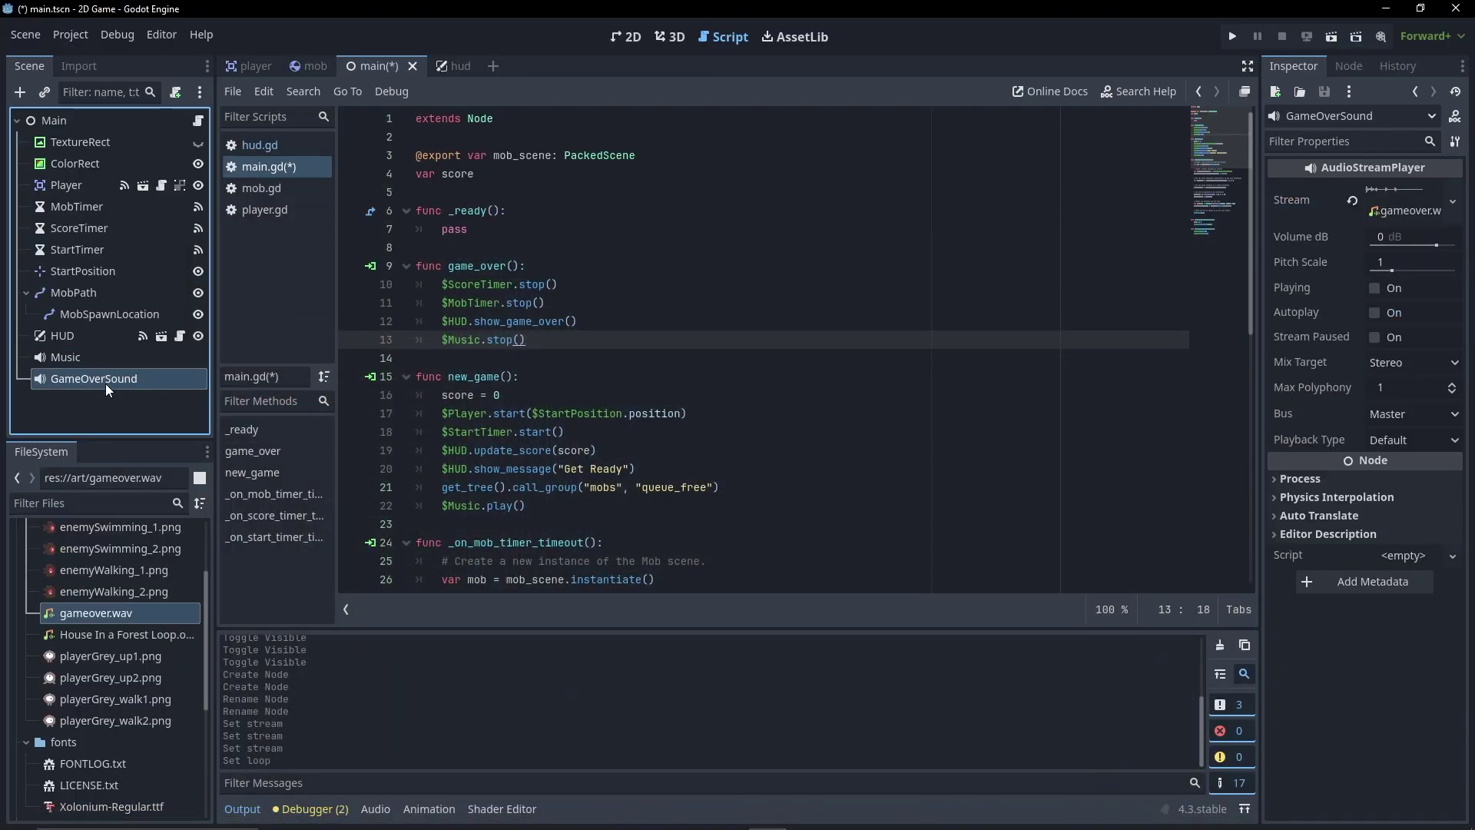
click(137, 380)
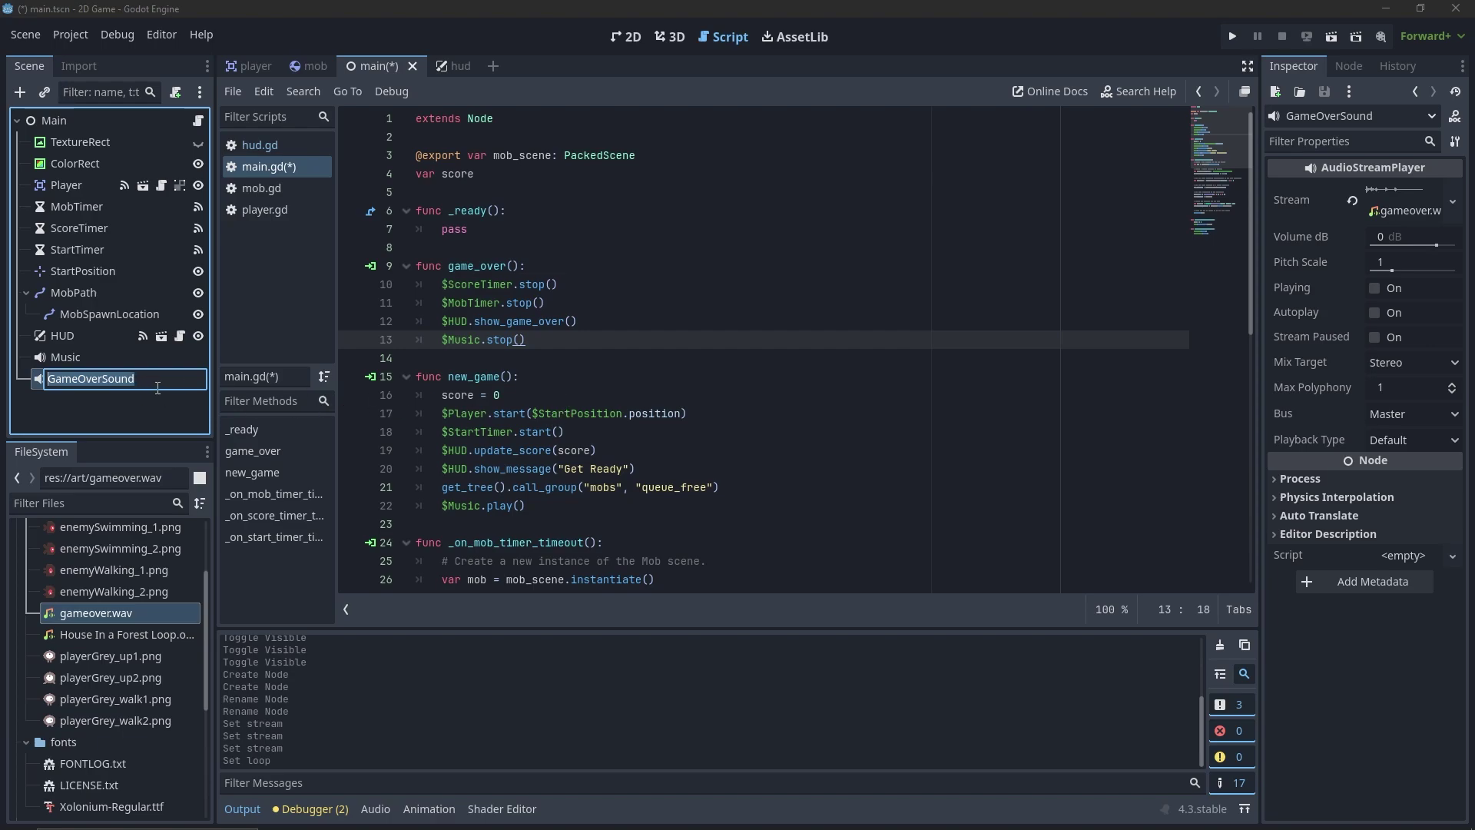
click(154, 384)
key(Return)
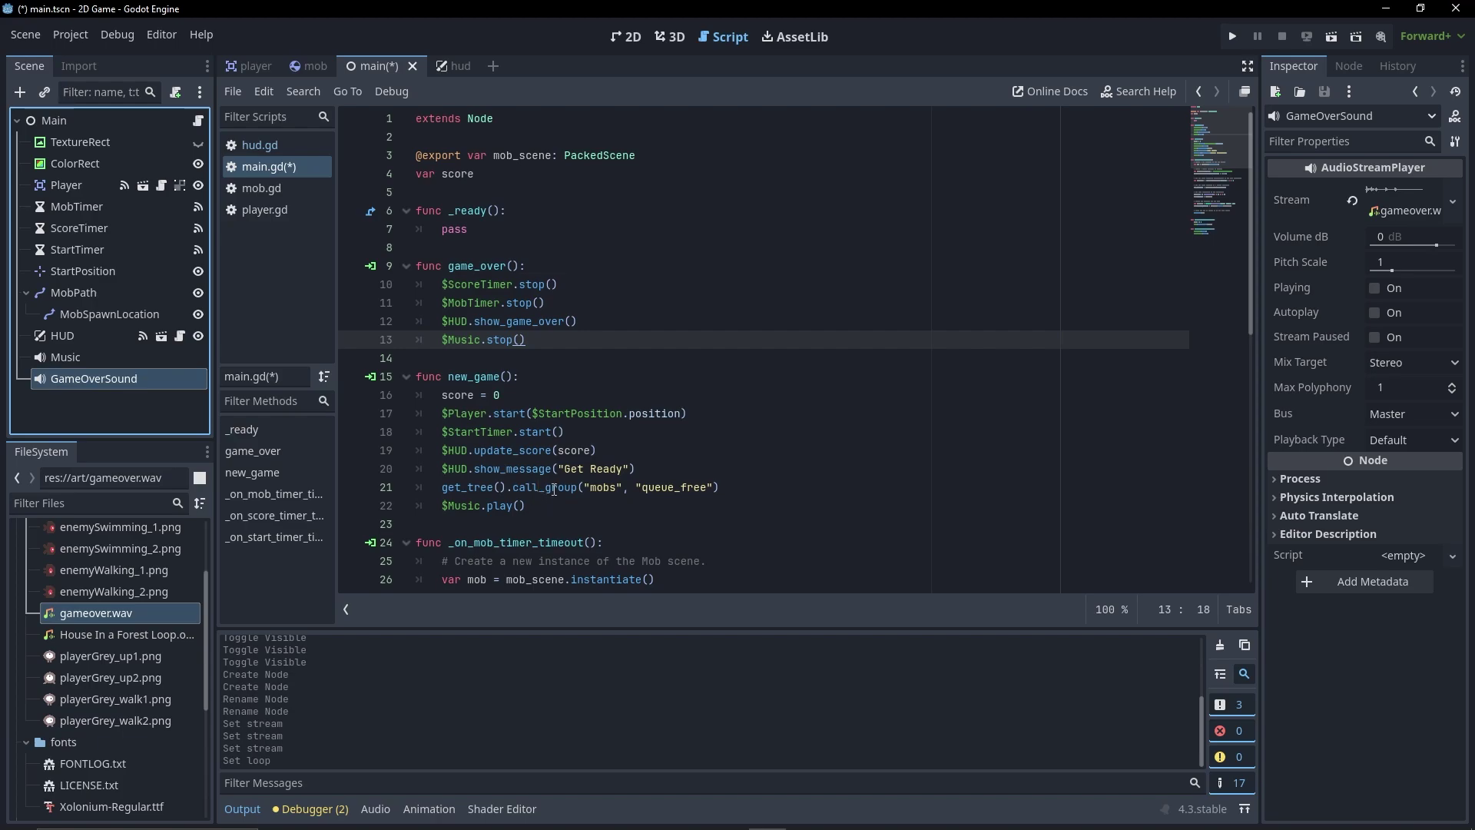
- Add the line $GameOverSound.play() below $Music.stop() in the game_over() function
click(548, 344)
key(Return)
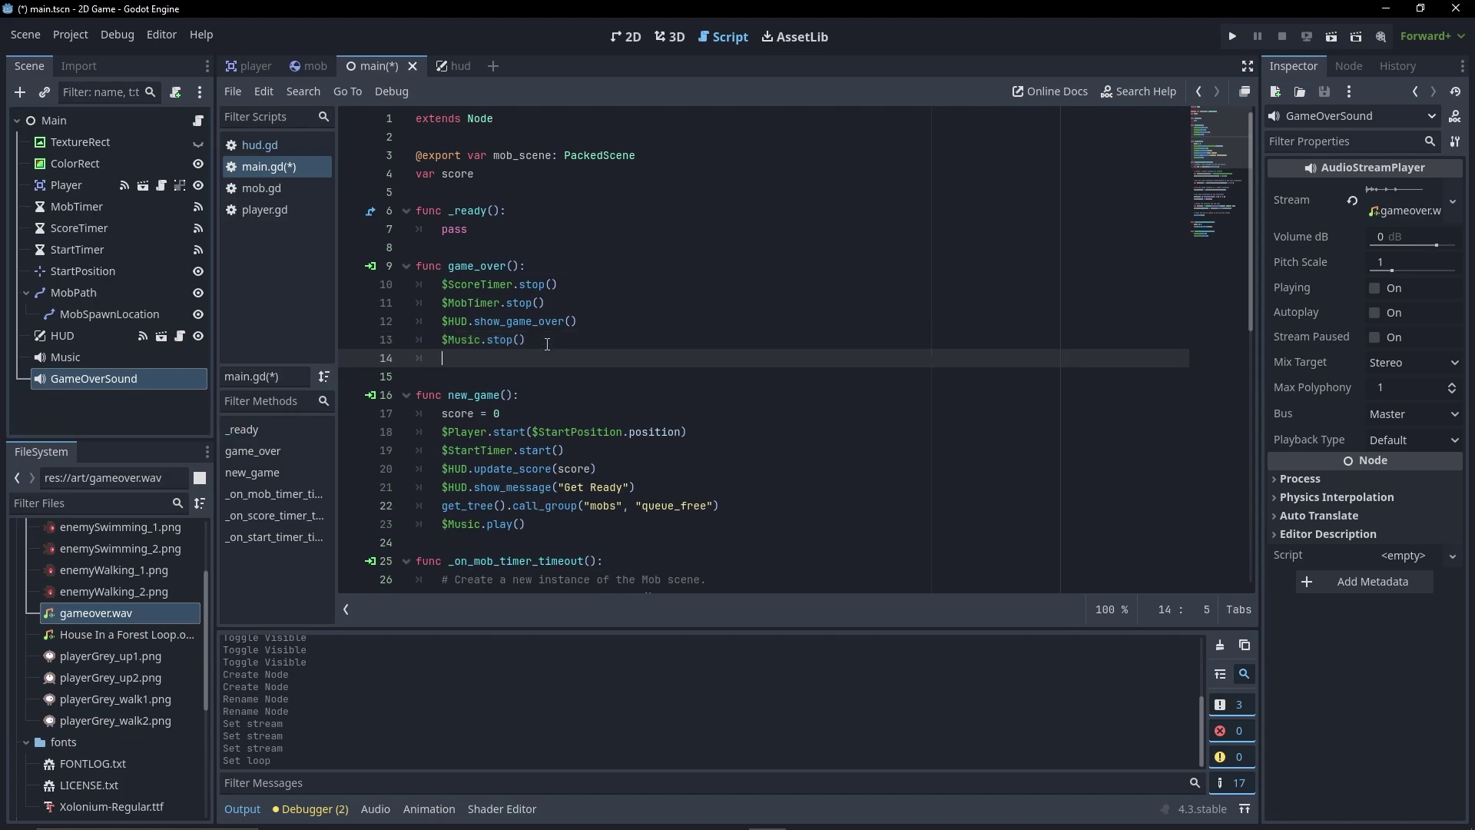
text($GameOverSound.play)
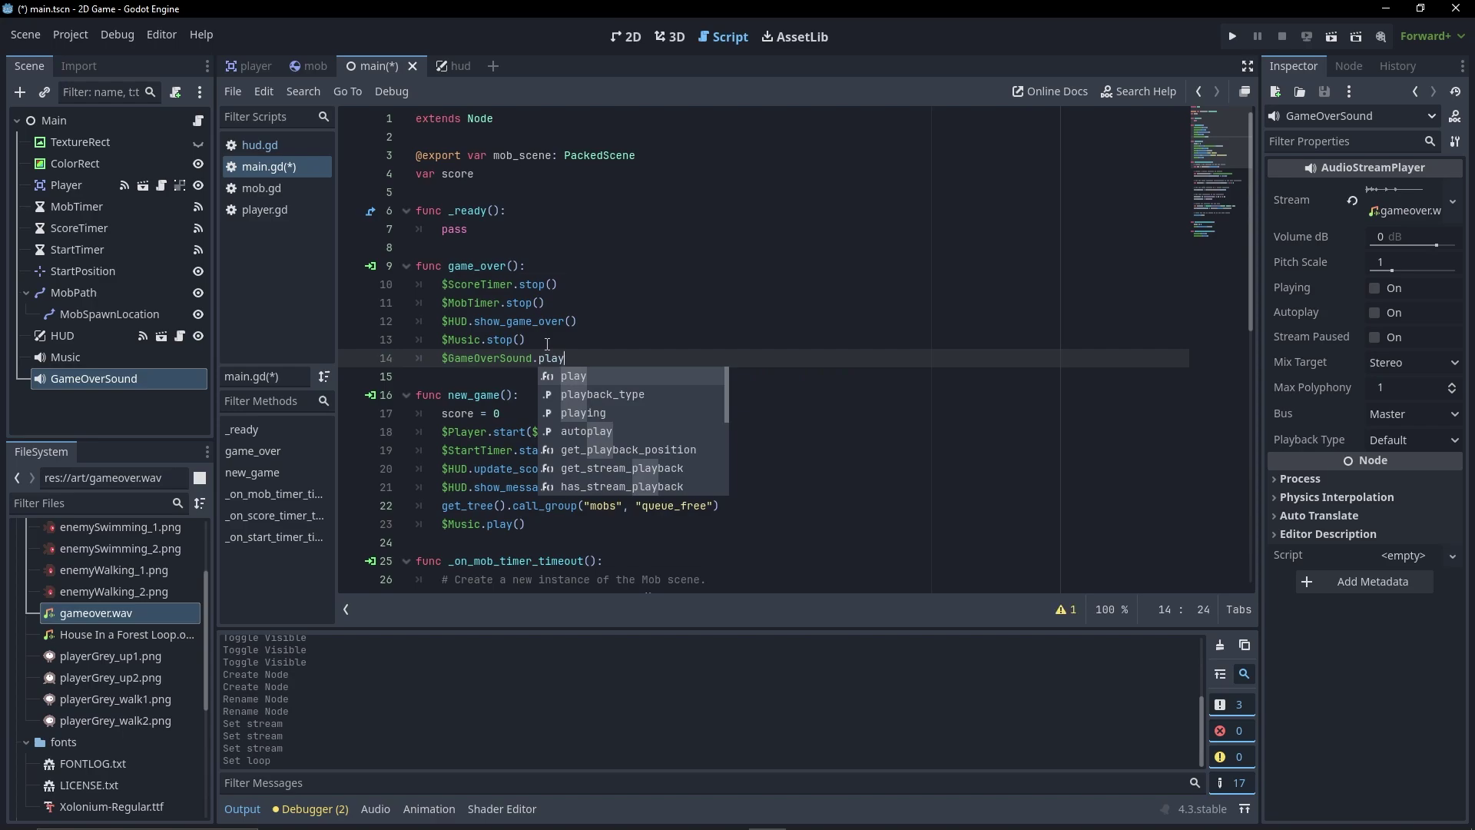
key(Escape)
text(()
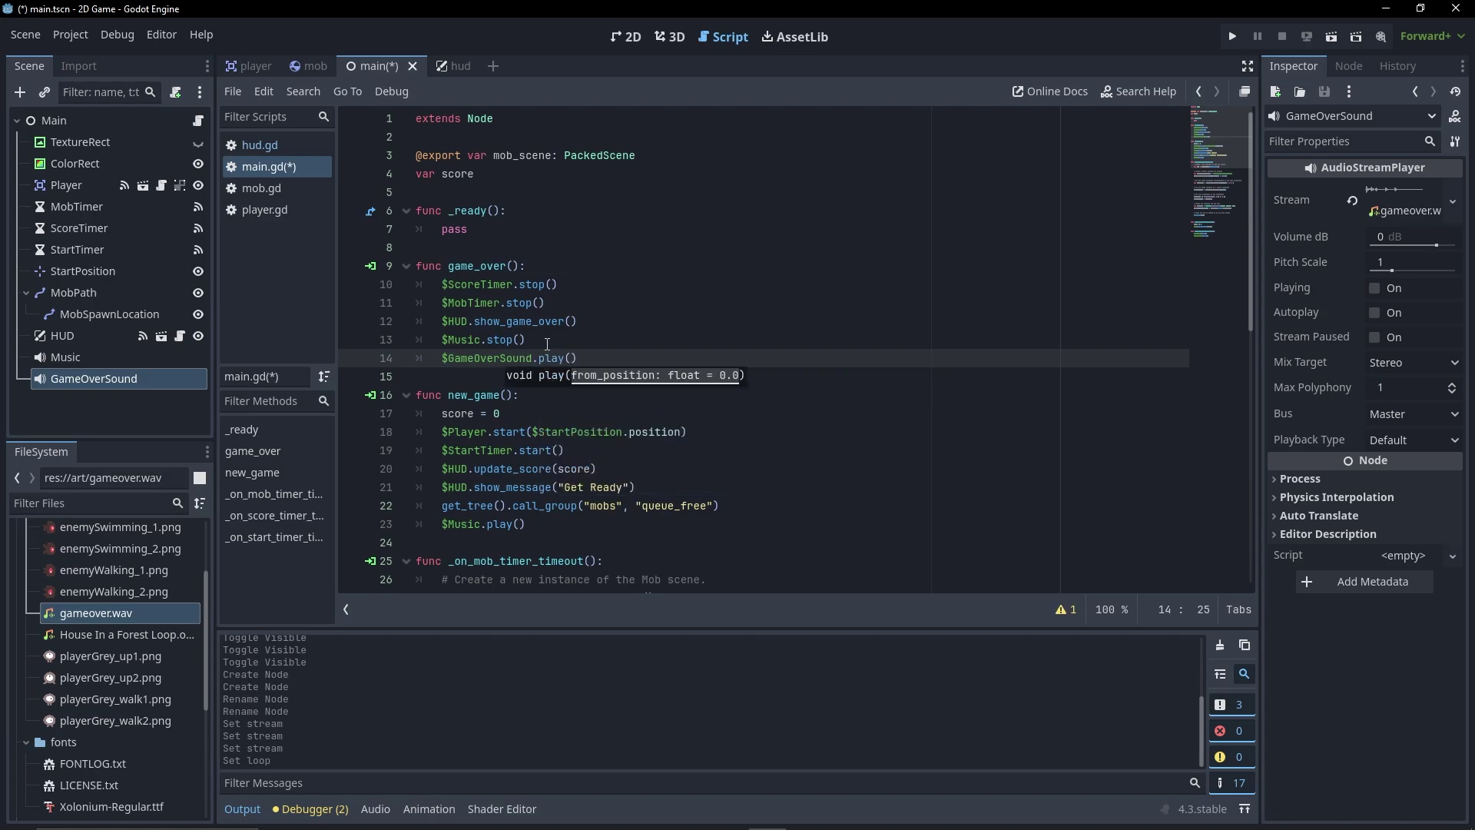
- Remove the play() call from the $GameOverSound line and re-enter it using code completion
key(BackSpace)
key(BackSpace)
key(BackSpace)
key(BackSpace)
text(l)
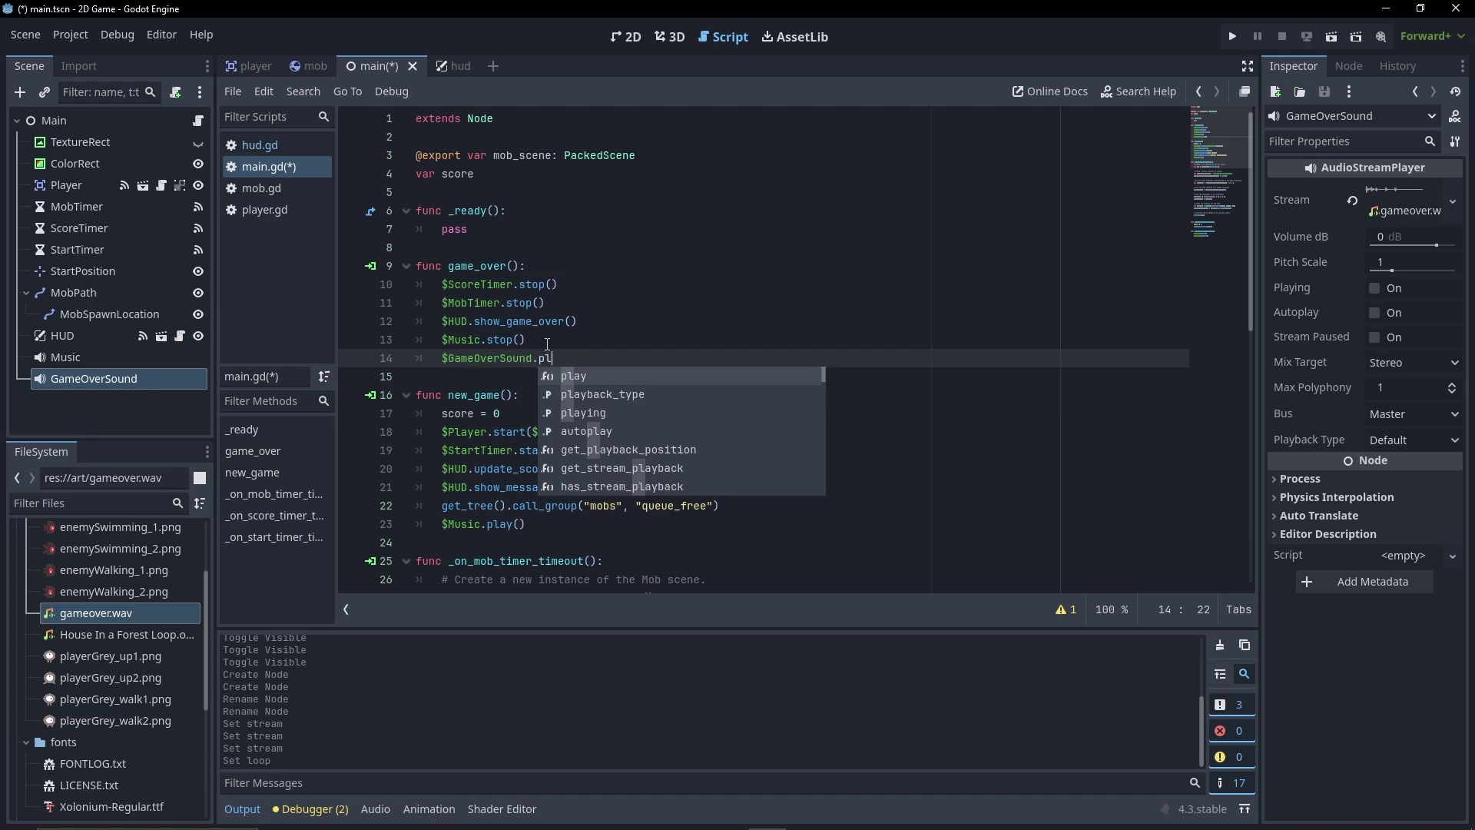
text(a)
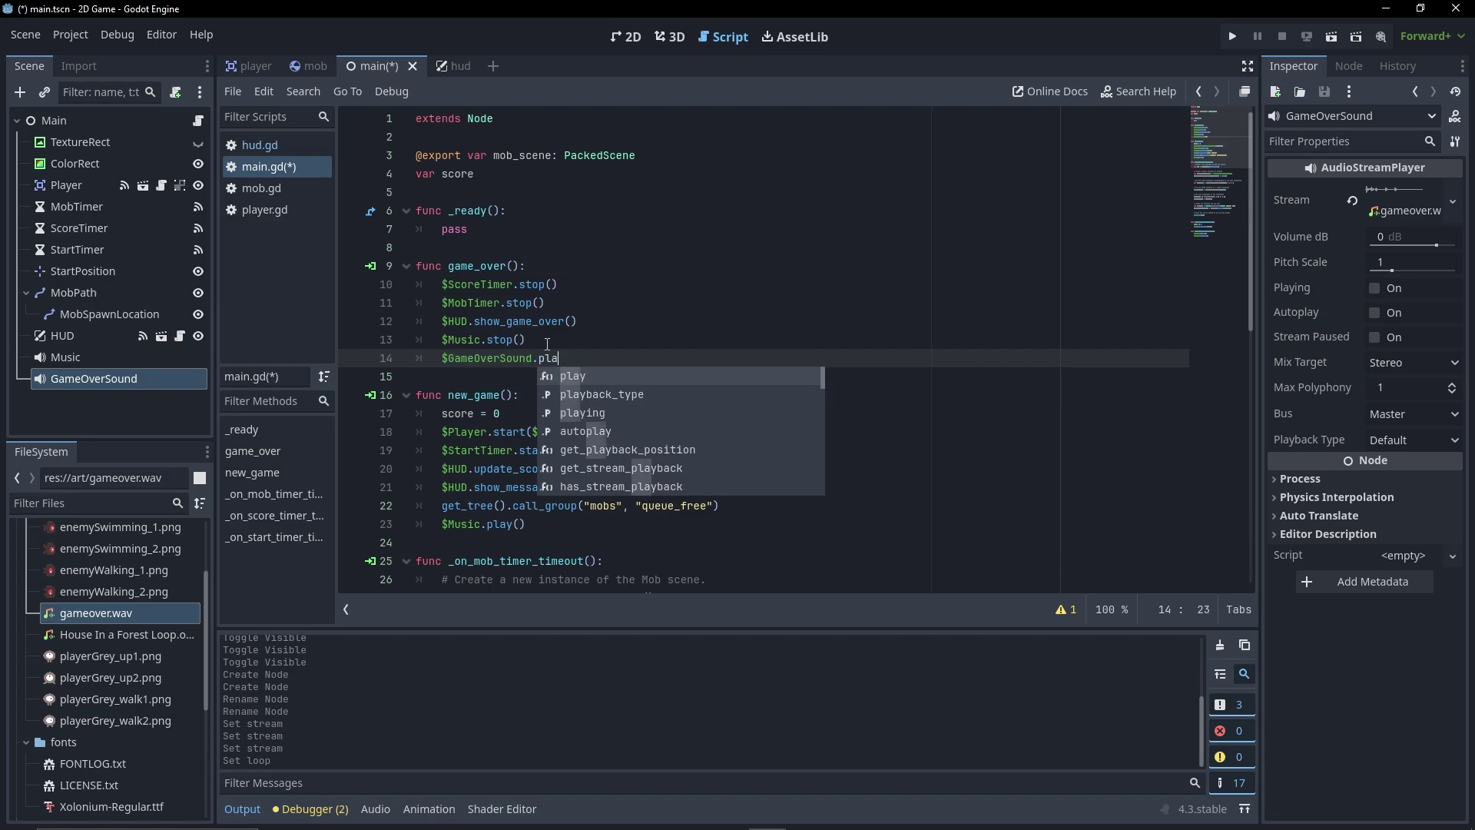
key(Return)
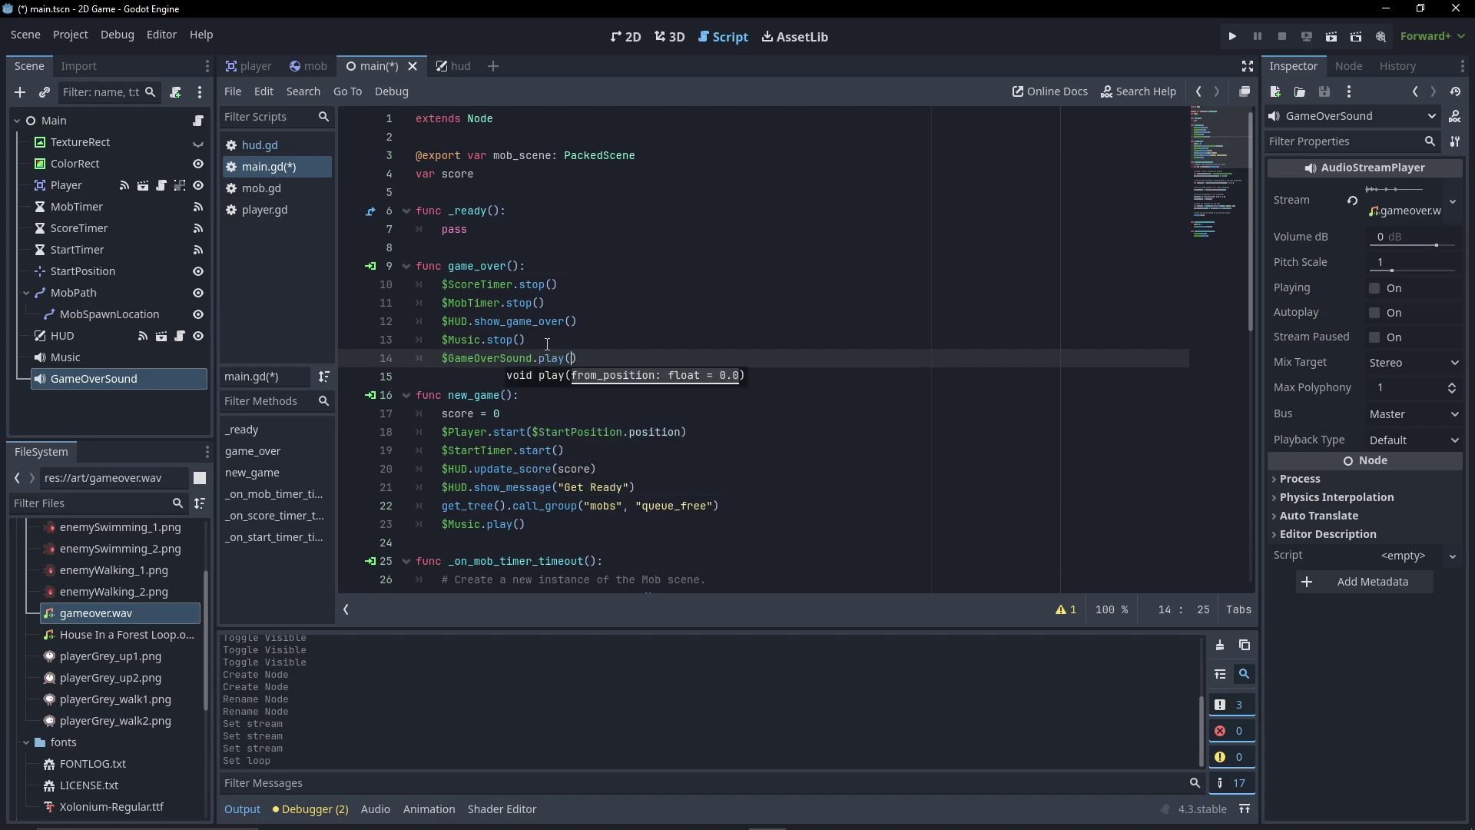
key(BackSpace)
key(BackSpace)
key(BackSpace)
key(BackSpace)
key(BackSpace)
key(BackSpace)
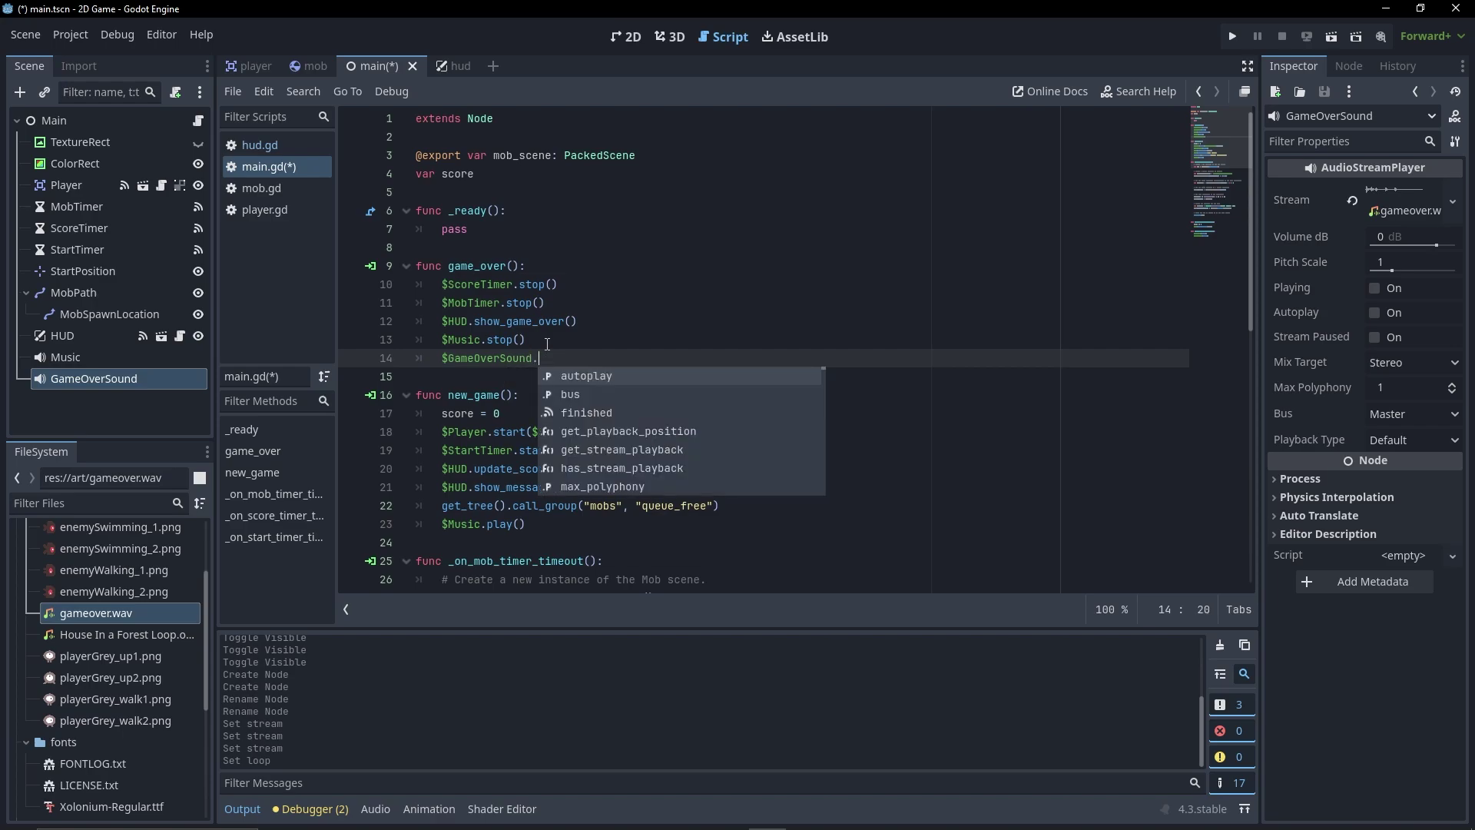
text(pl)
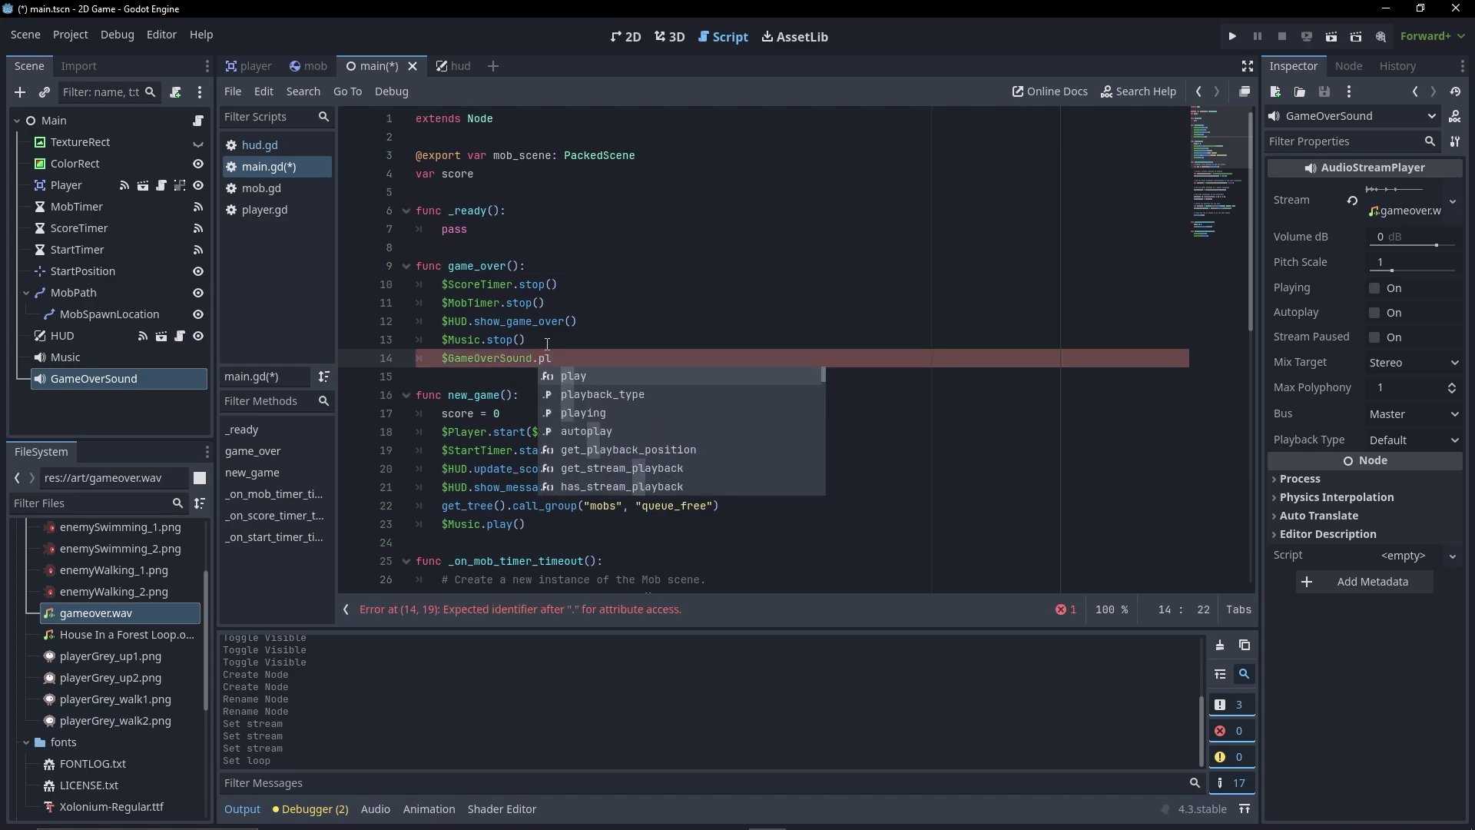
key(Return)
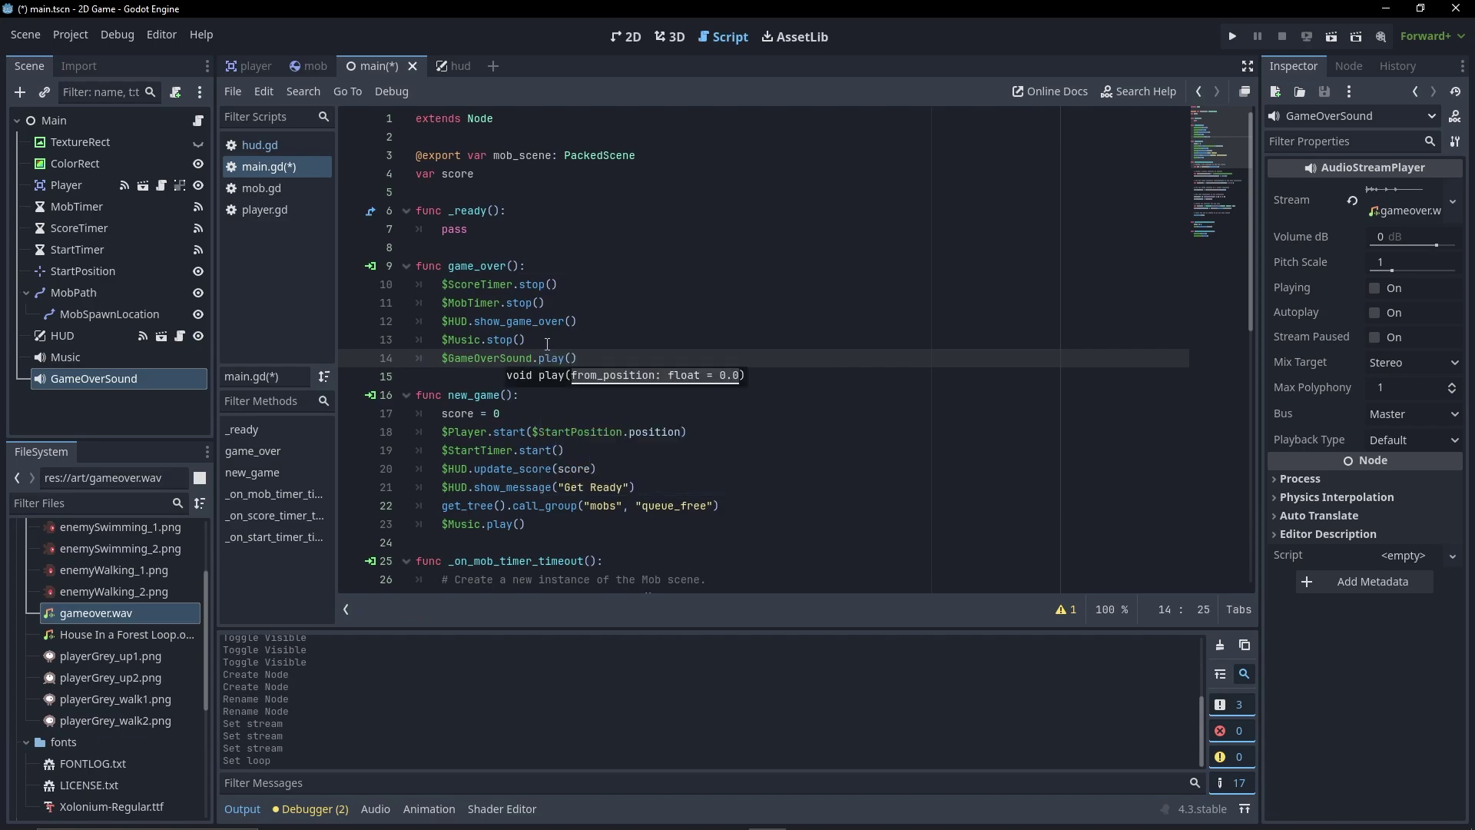
key(Right)
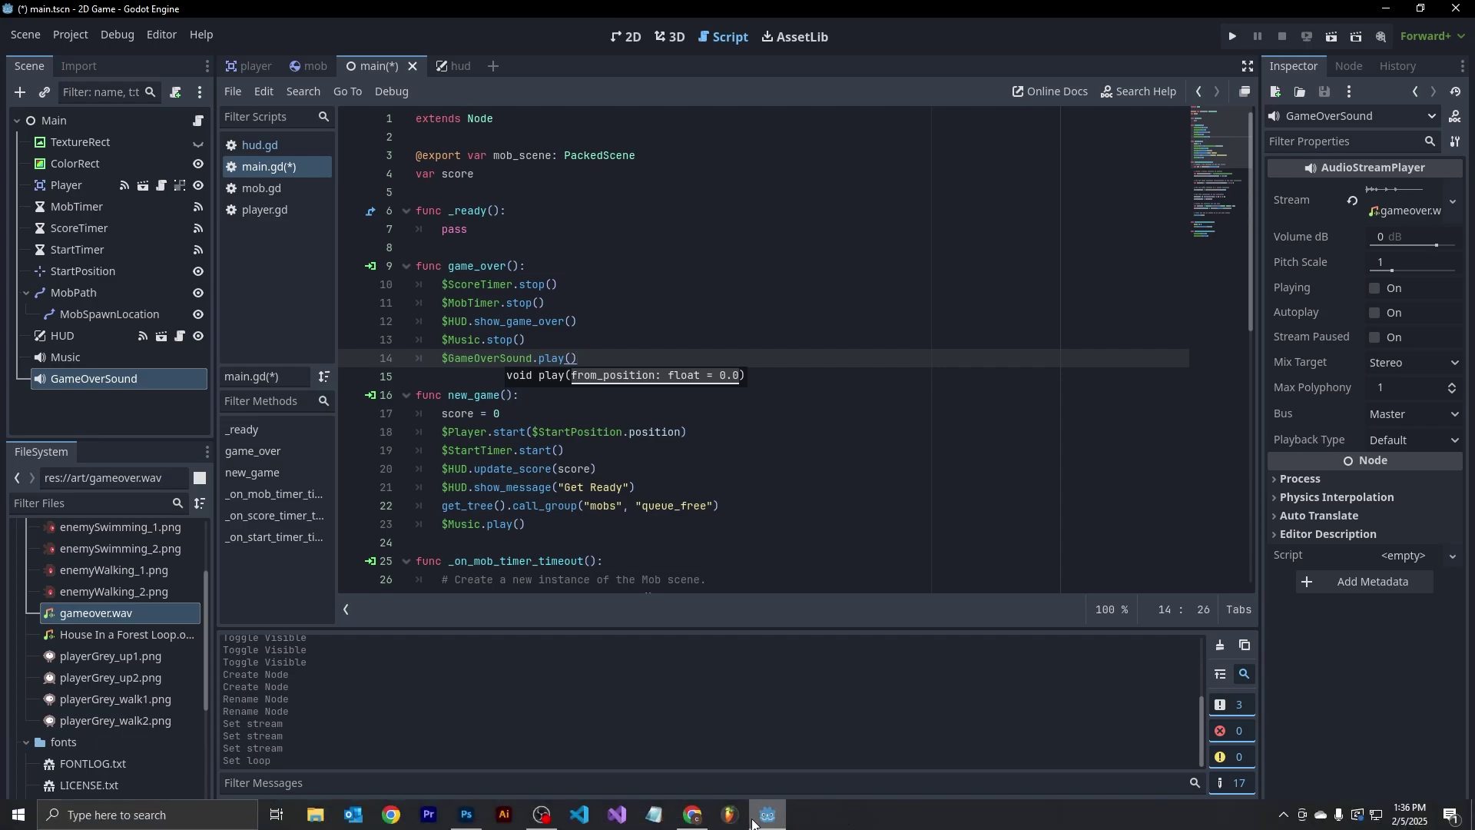
- Read the docs' Keyboard shortcut section on the start_game input action in the browser and switch back to Godot
click(693, 814)
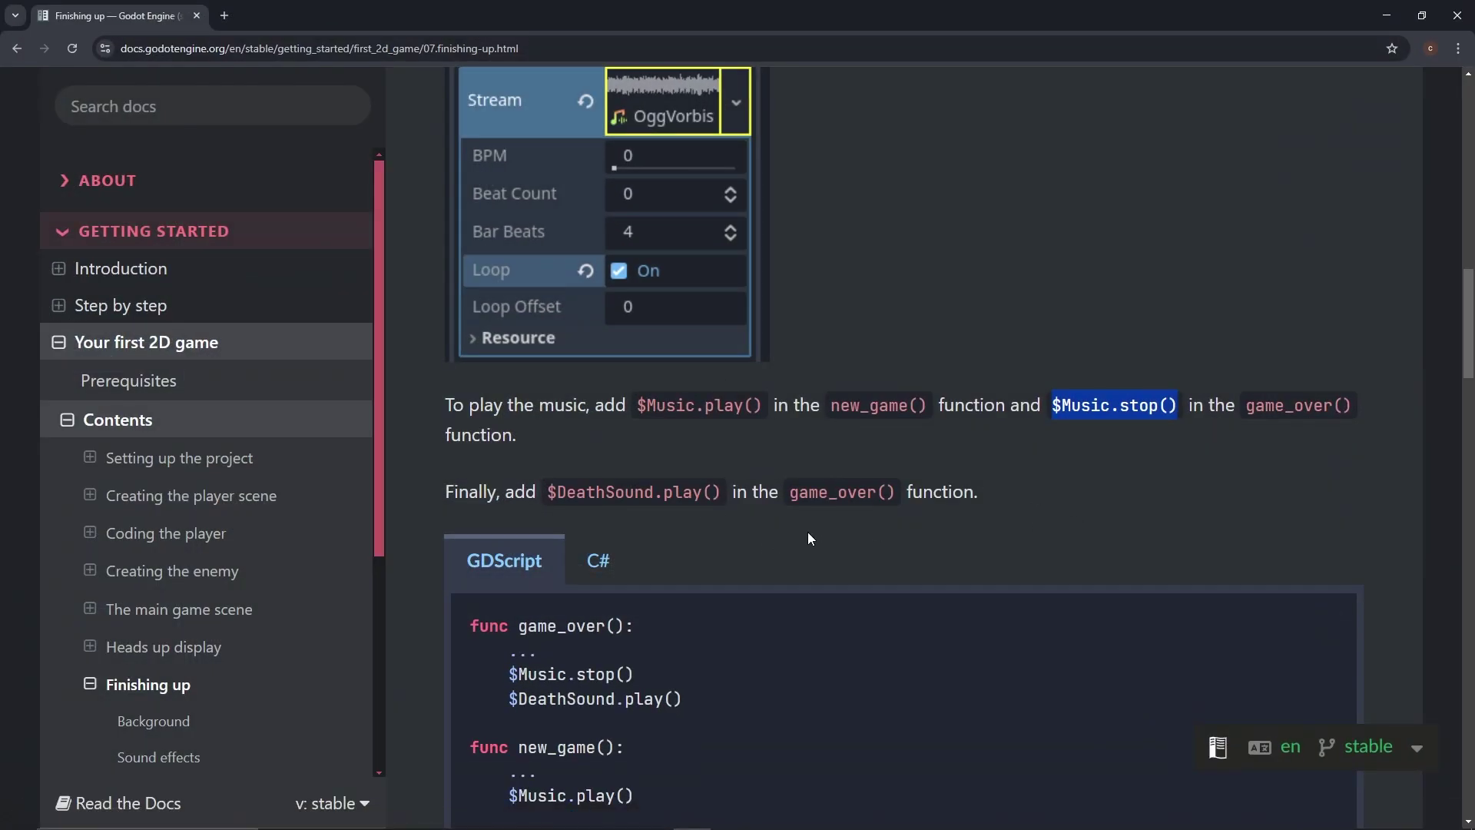
click(1186, 278)
scroll(1224, 408, down, 4)
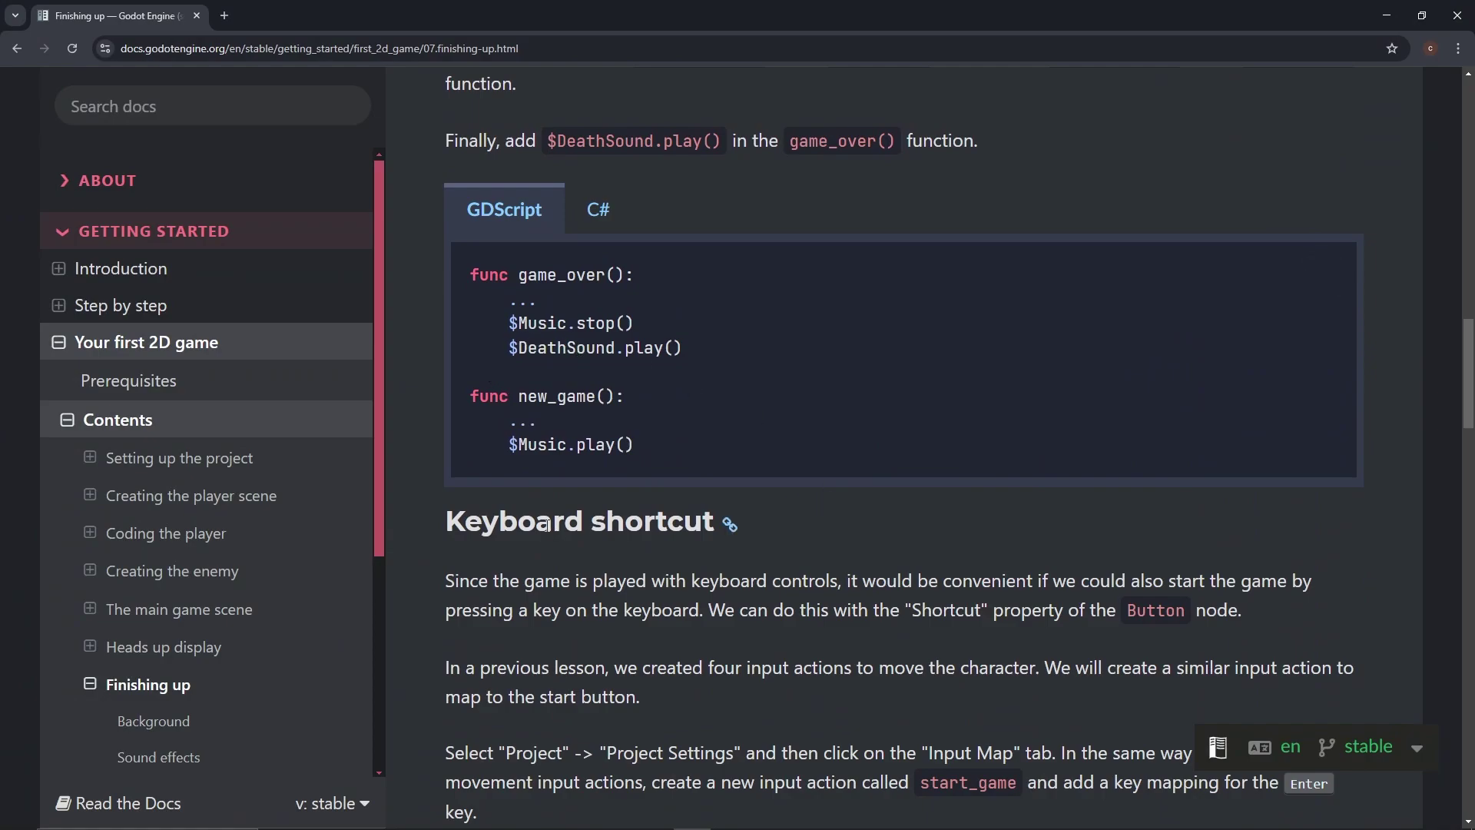
scroll(953, 461, down, 3)
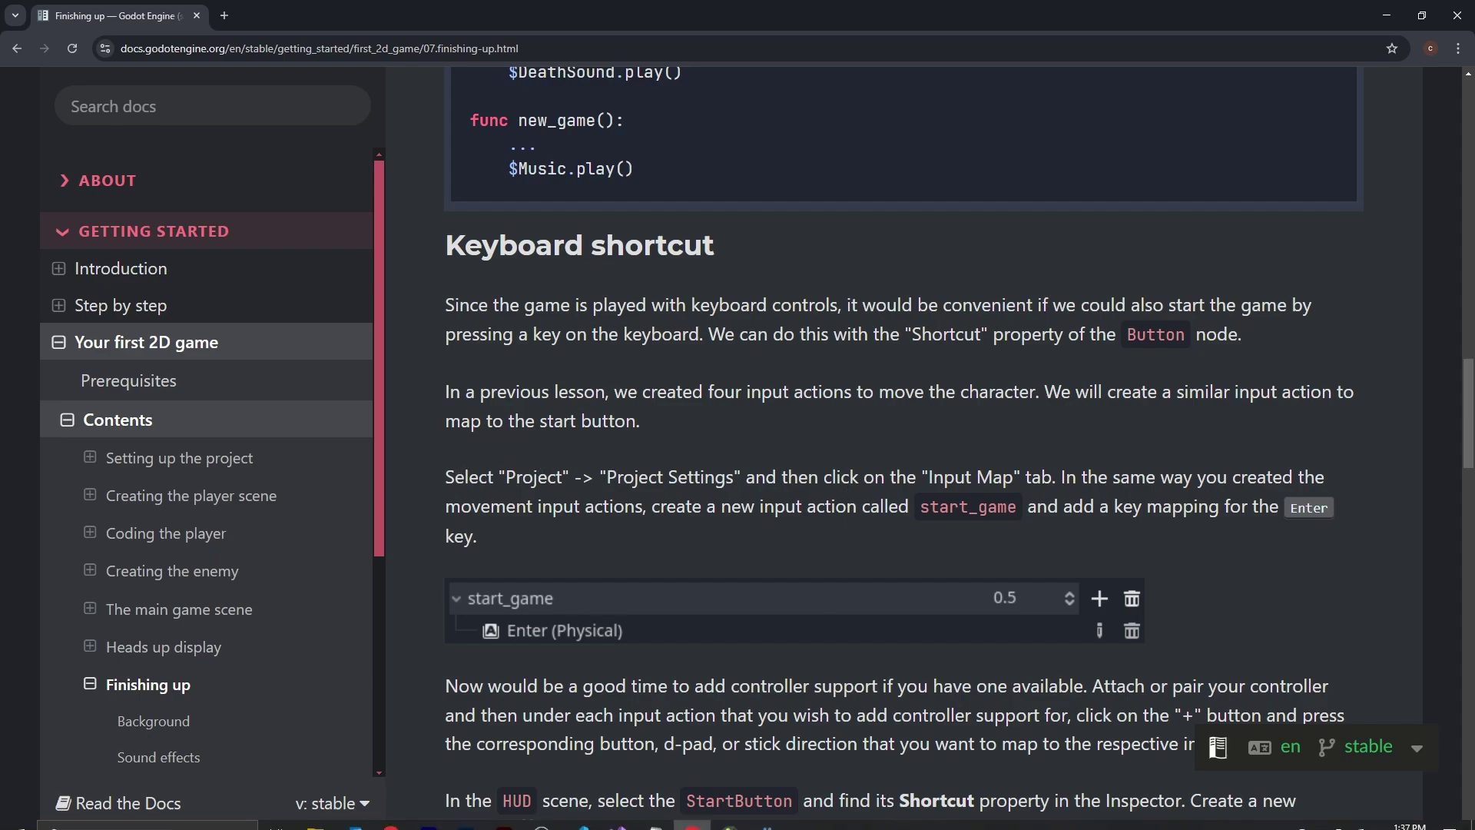
click(771, 815)
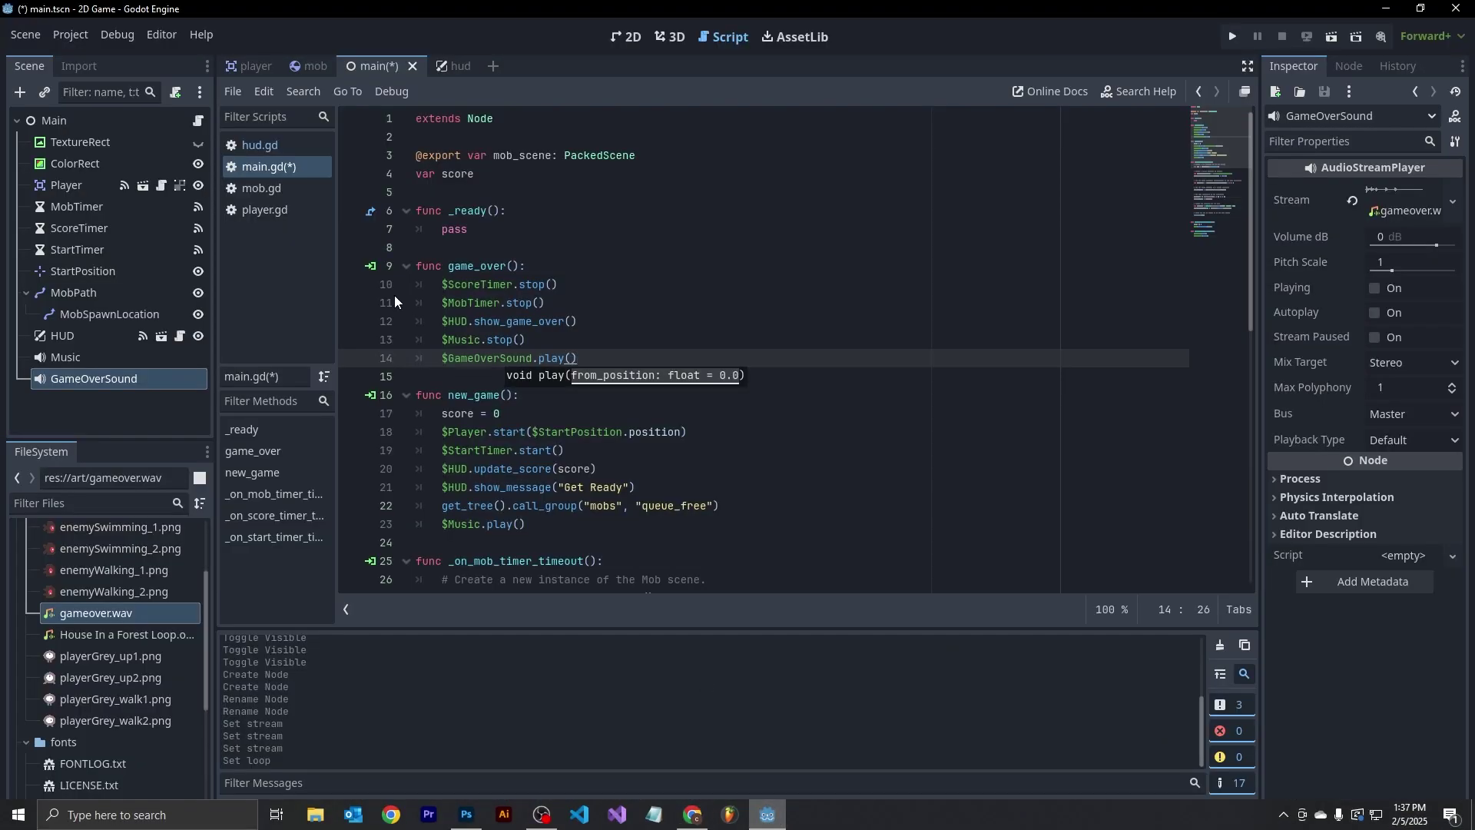
- In the project's Input Map settings, add a new input action start_game, copying its name from the docs page in the browser
click(68, 34)
click(81, 57)
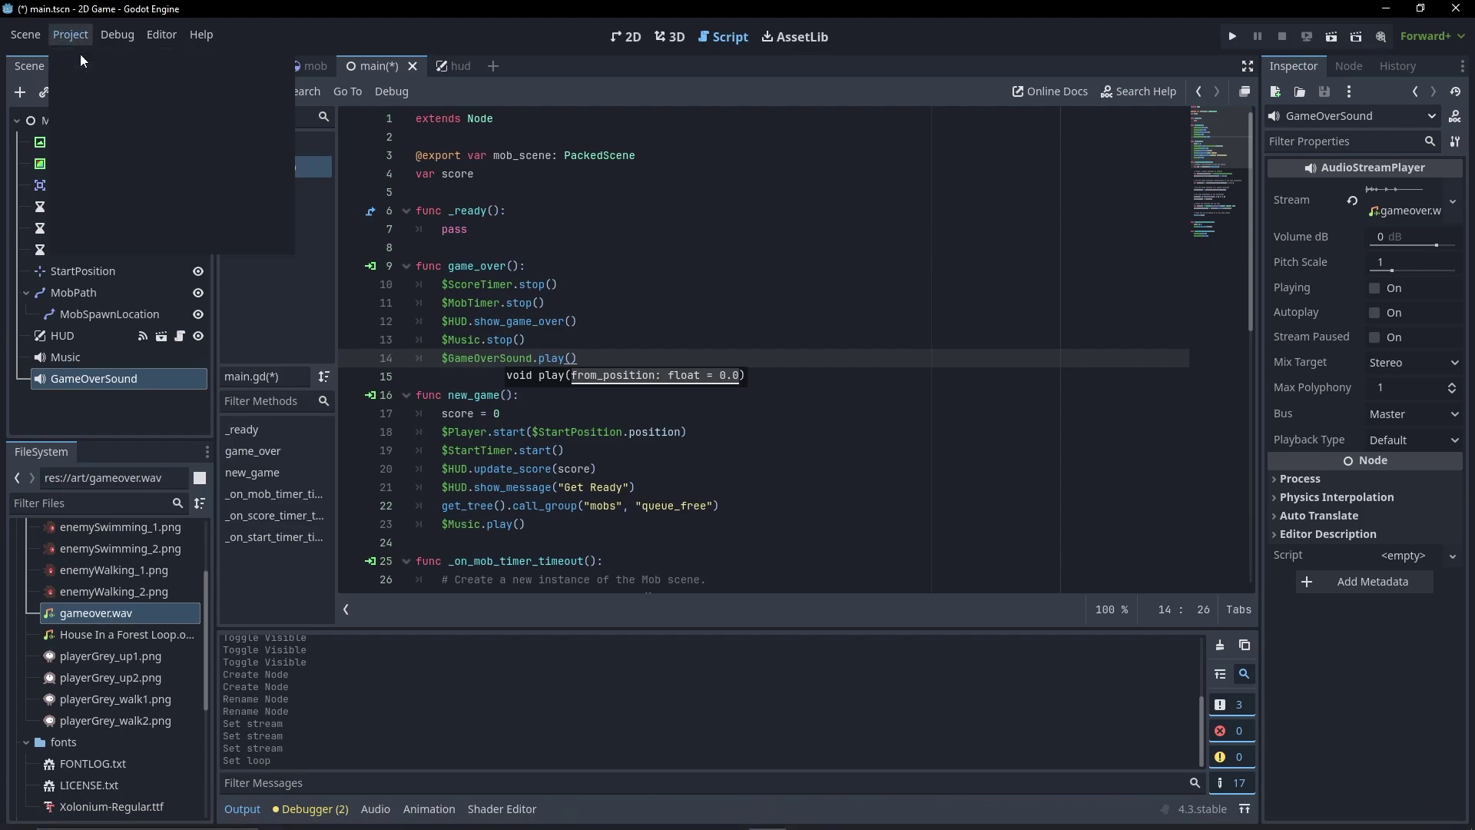
click(375, 163)
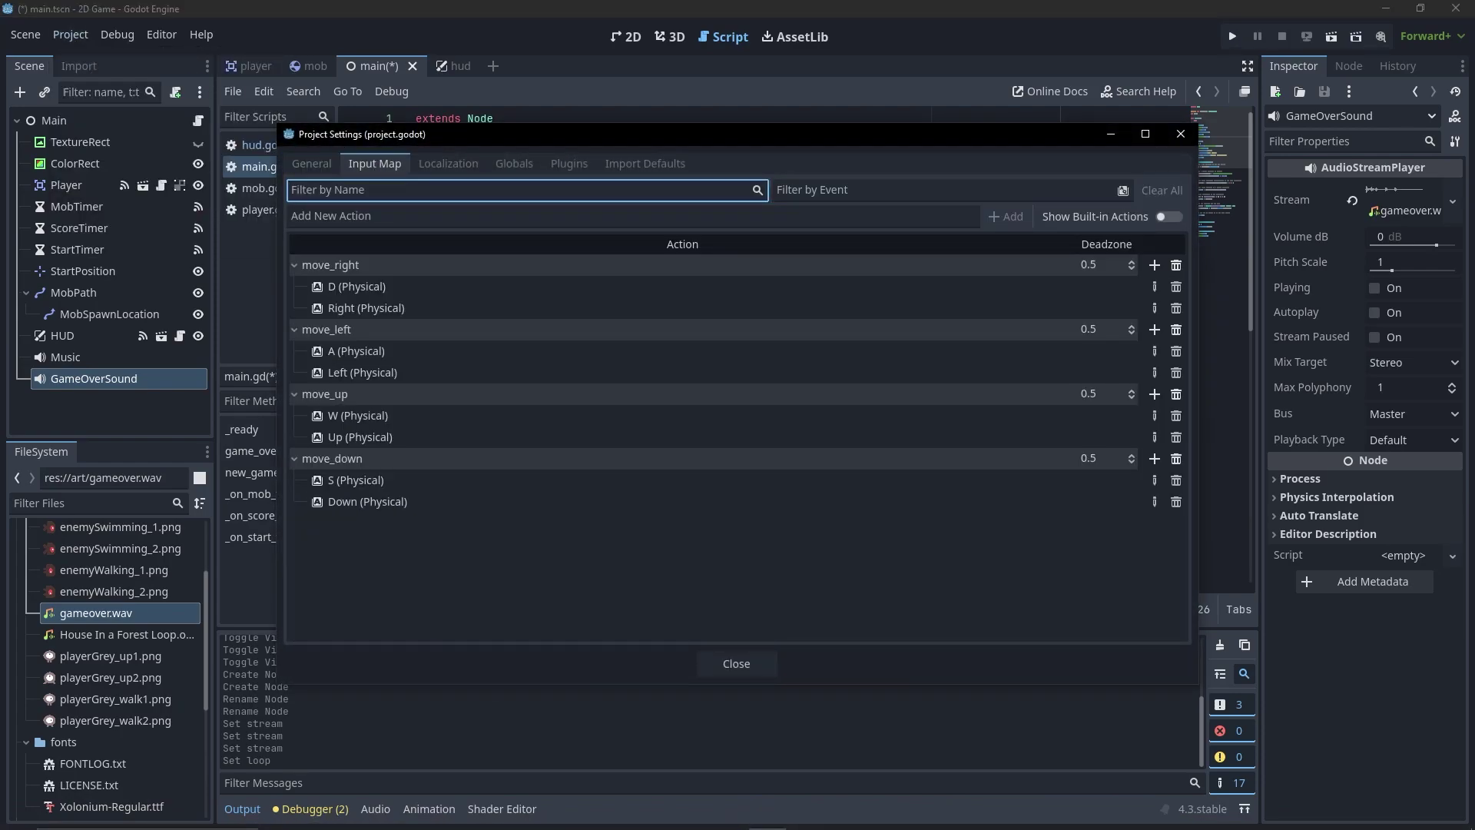
click(693, 815)
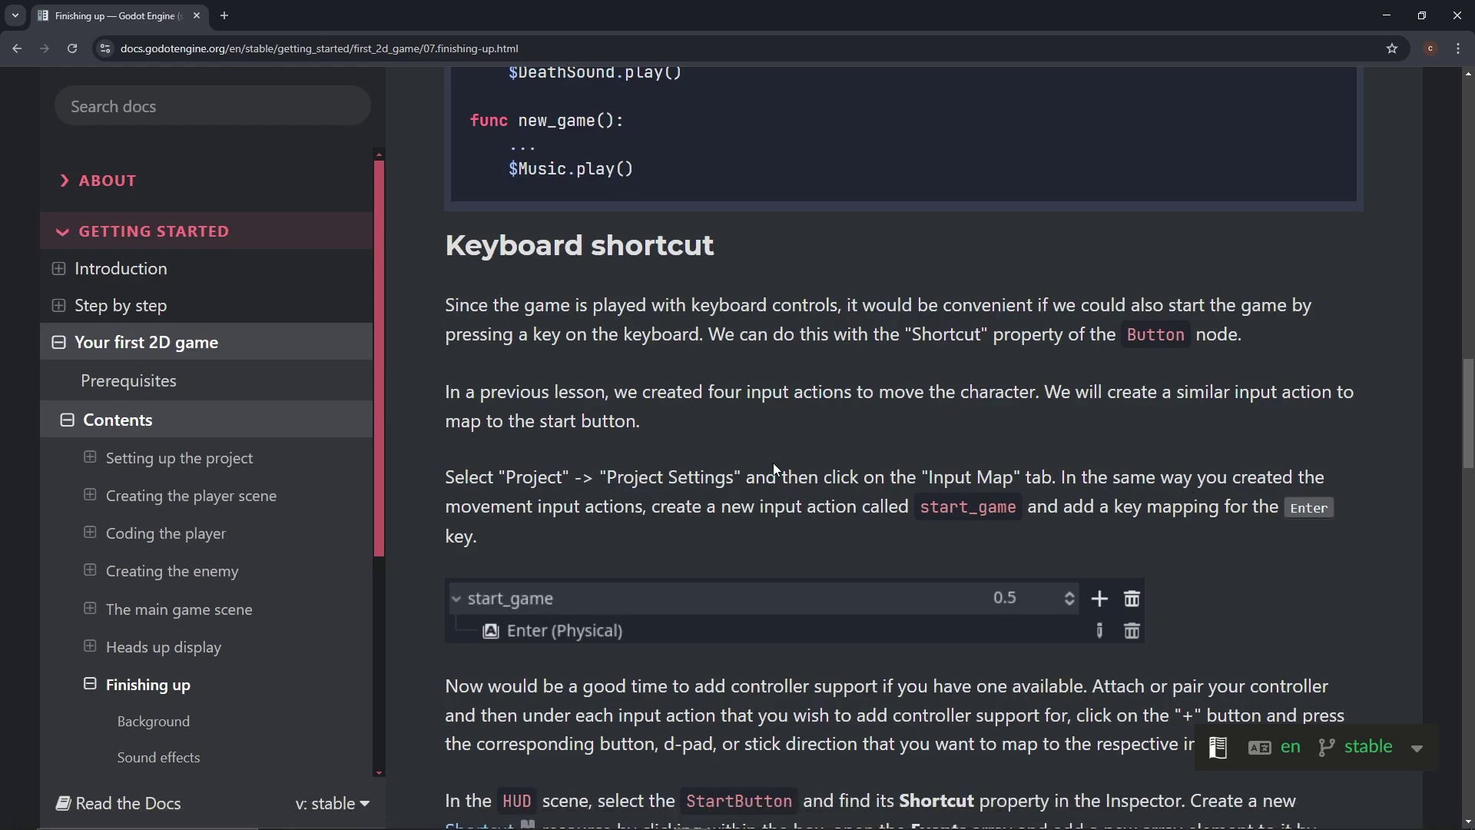
double_click(957, 514)
key(ctrl+c)
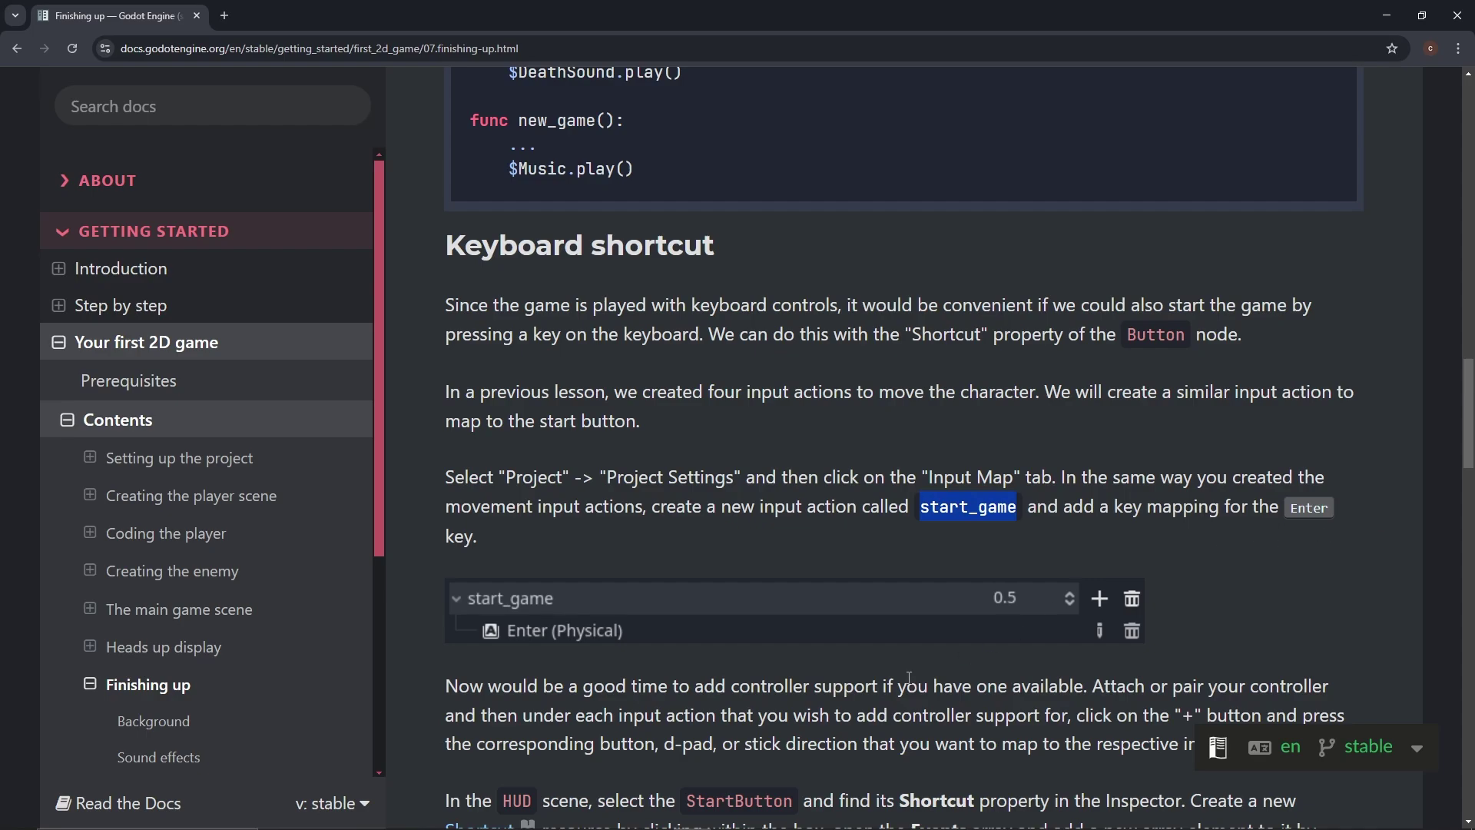
click(767, 815)
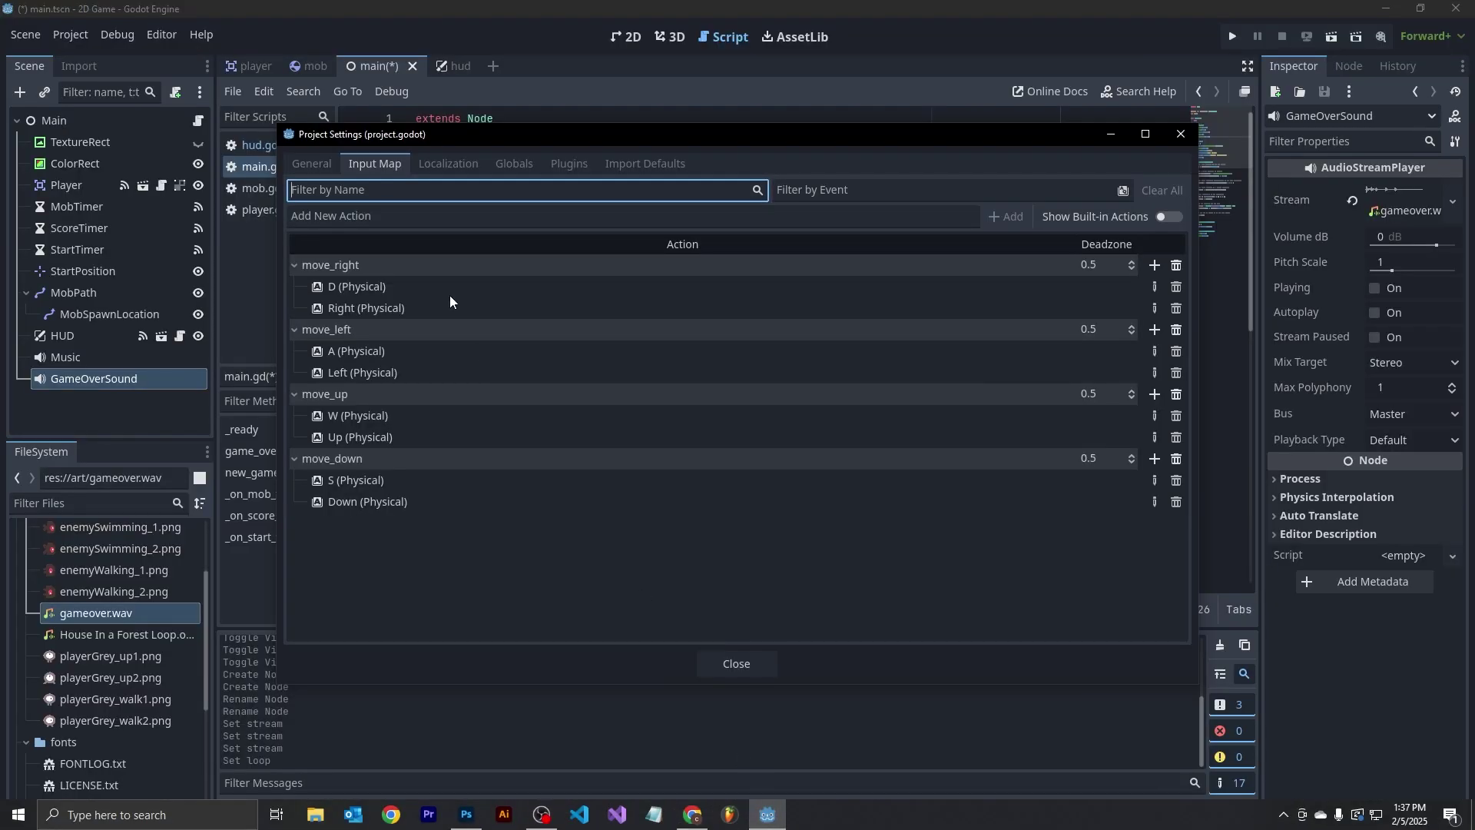
click(641, 216)
key(ctrl+v)
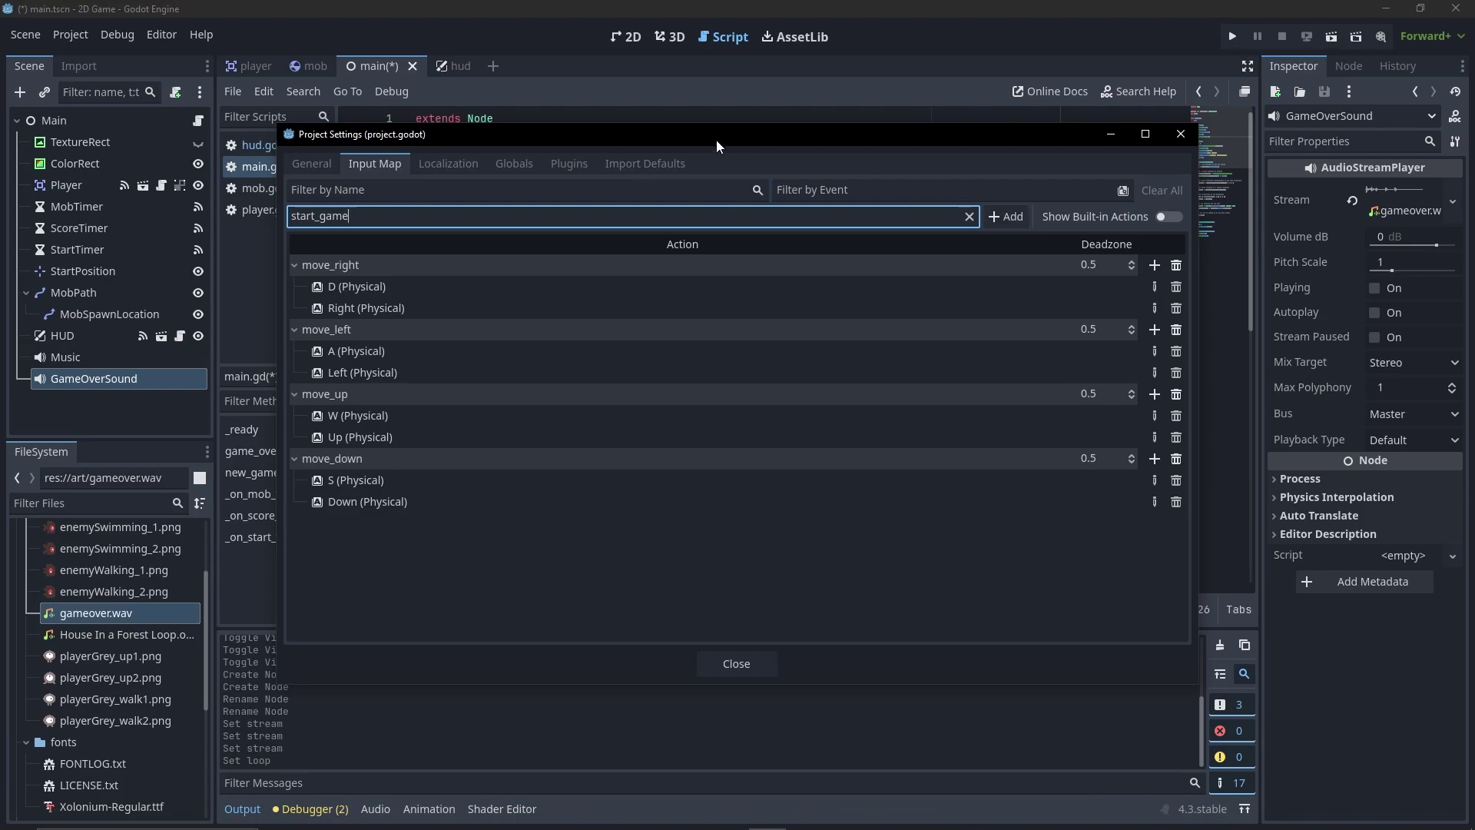
key(Return)
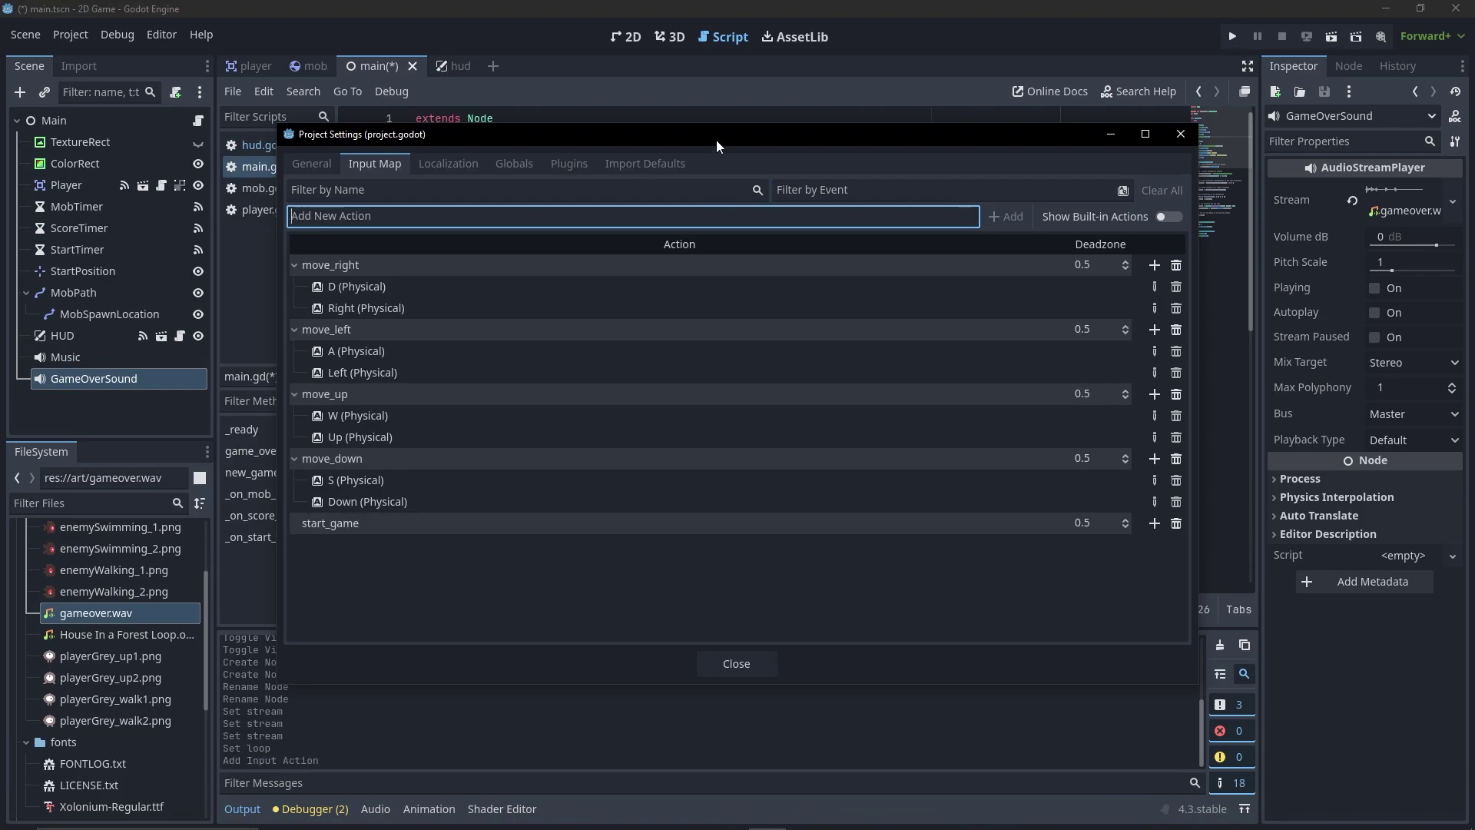
- Map the physical Enter key to the start_game action and close the project settings
click(1153, 523)
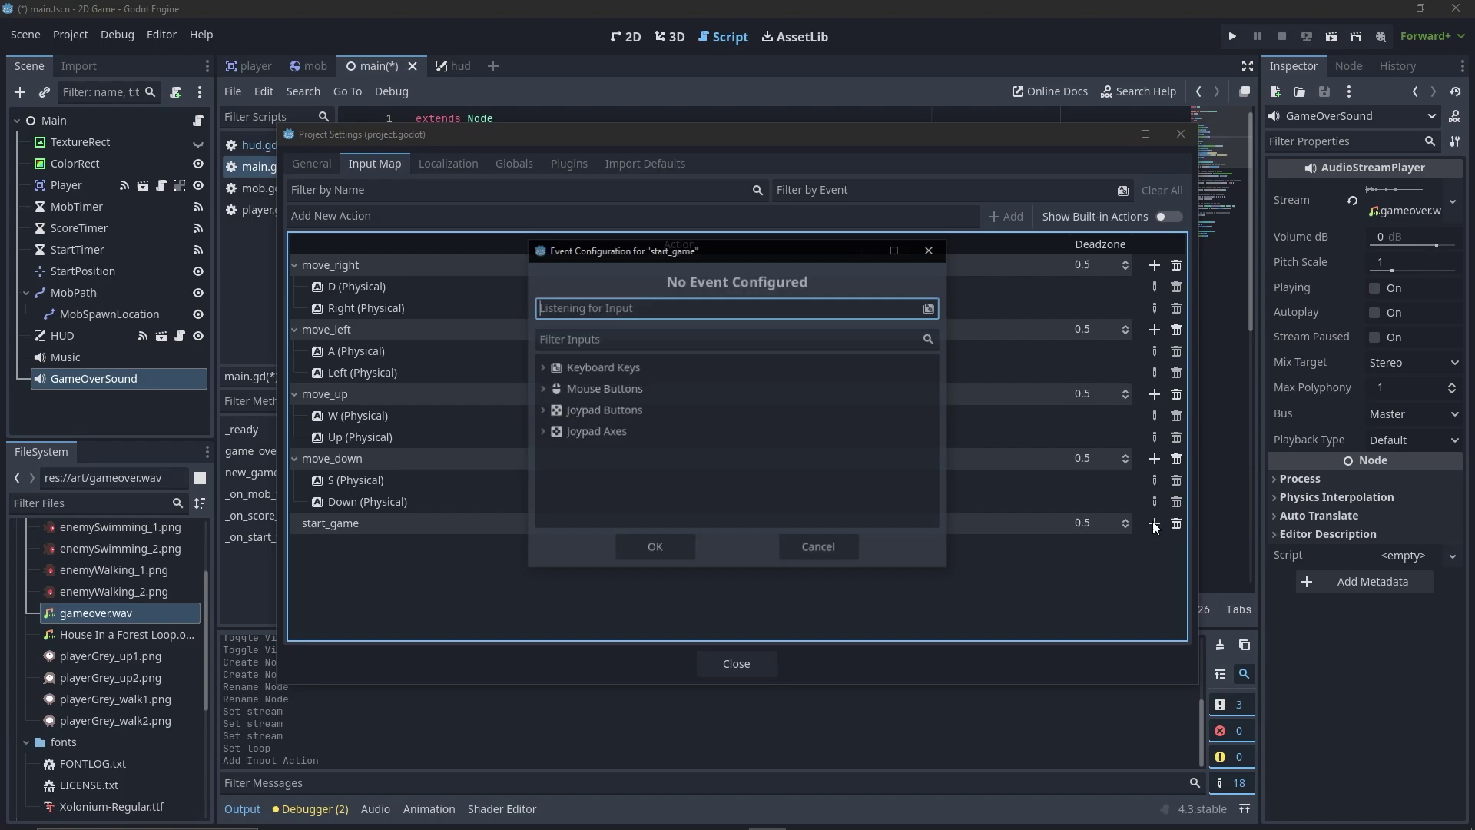
click(838, 547)
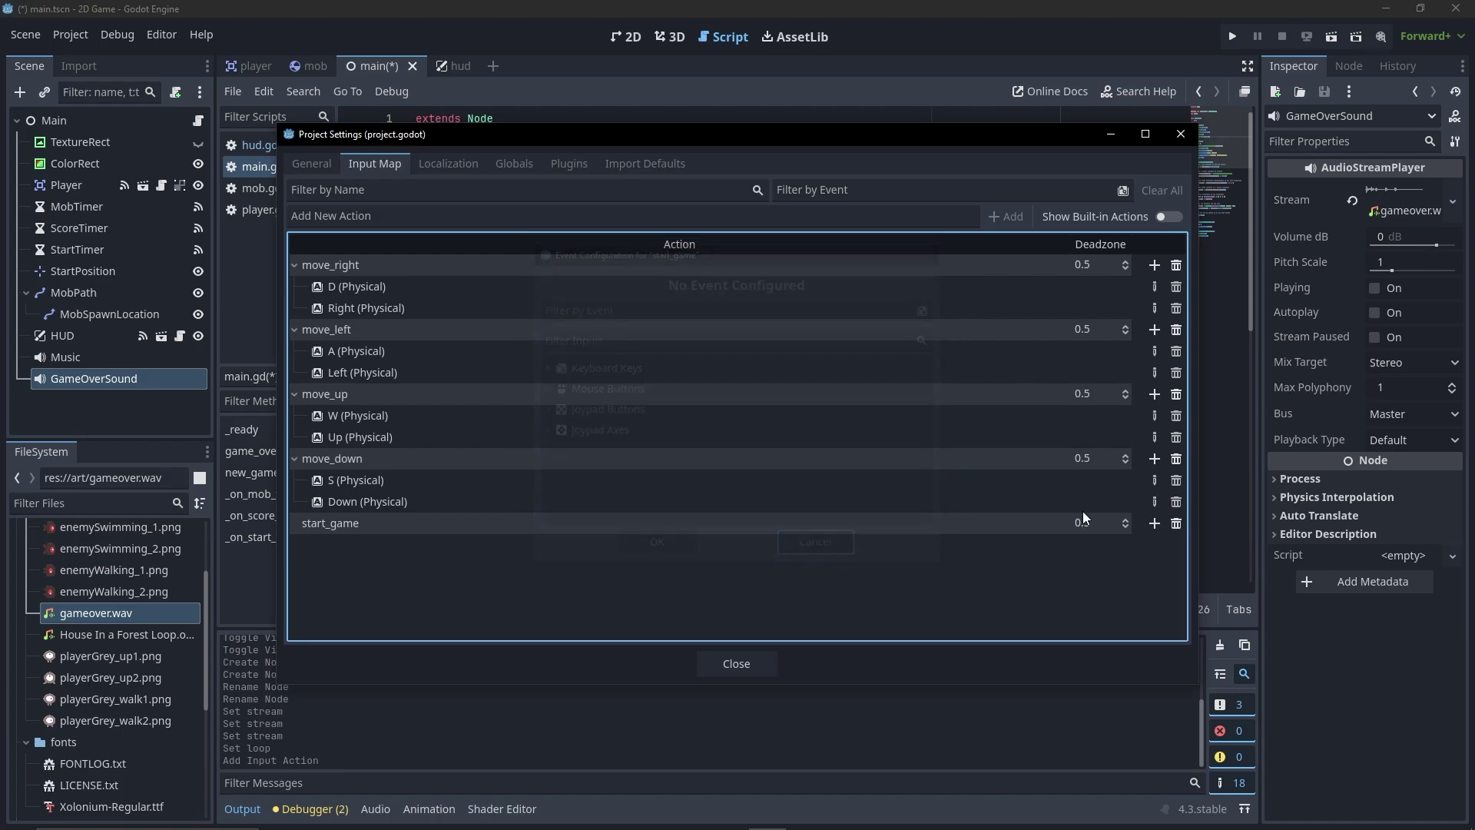
click(1155, 527)
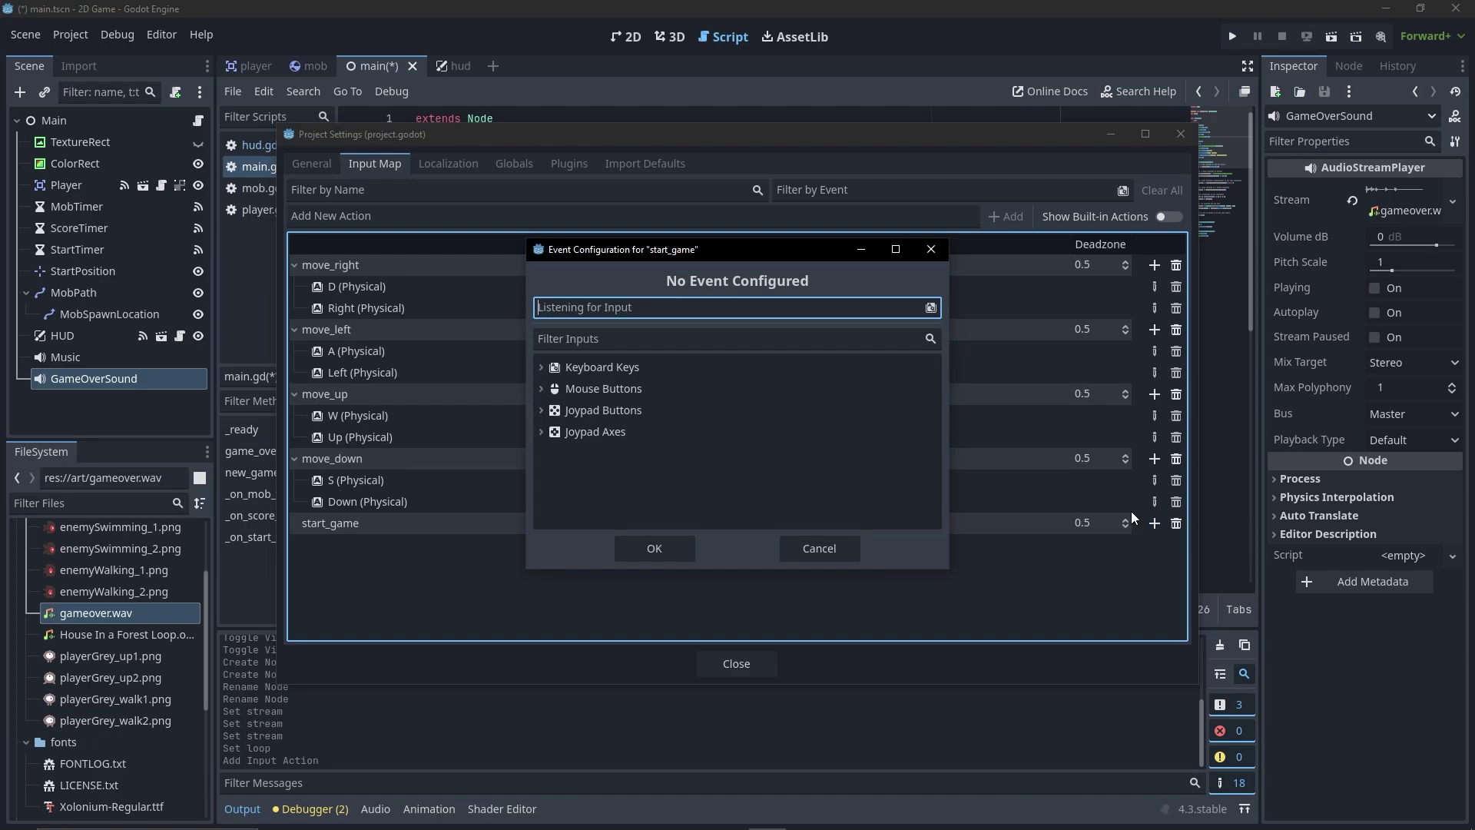
key(Return)
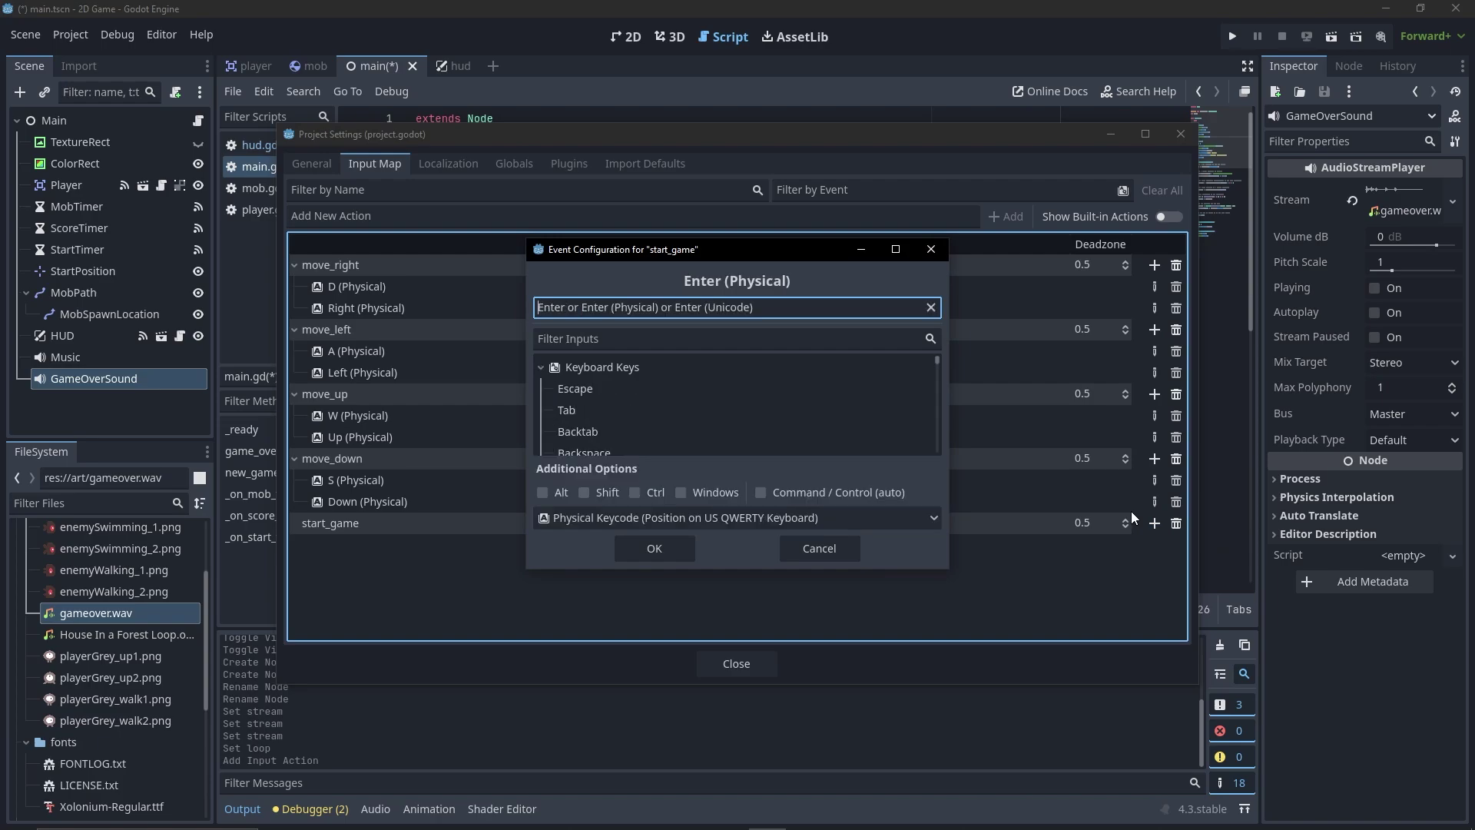
click(675, 553)
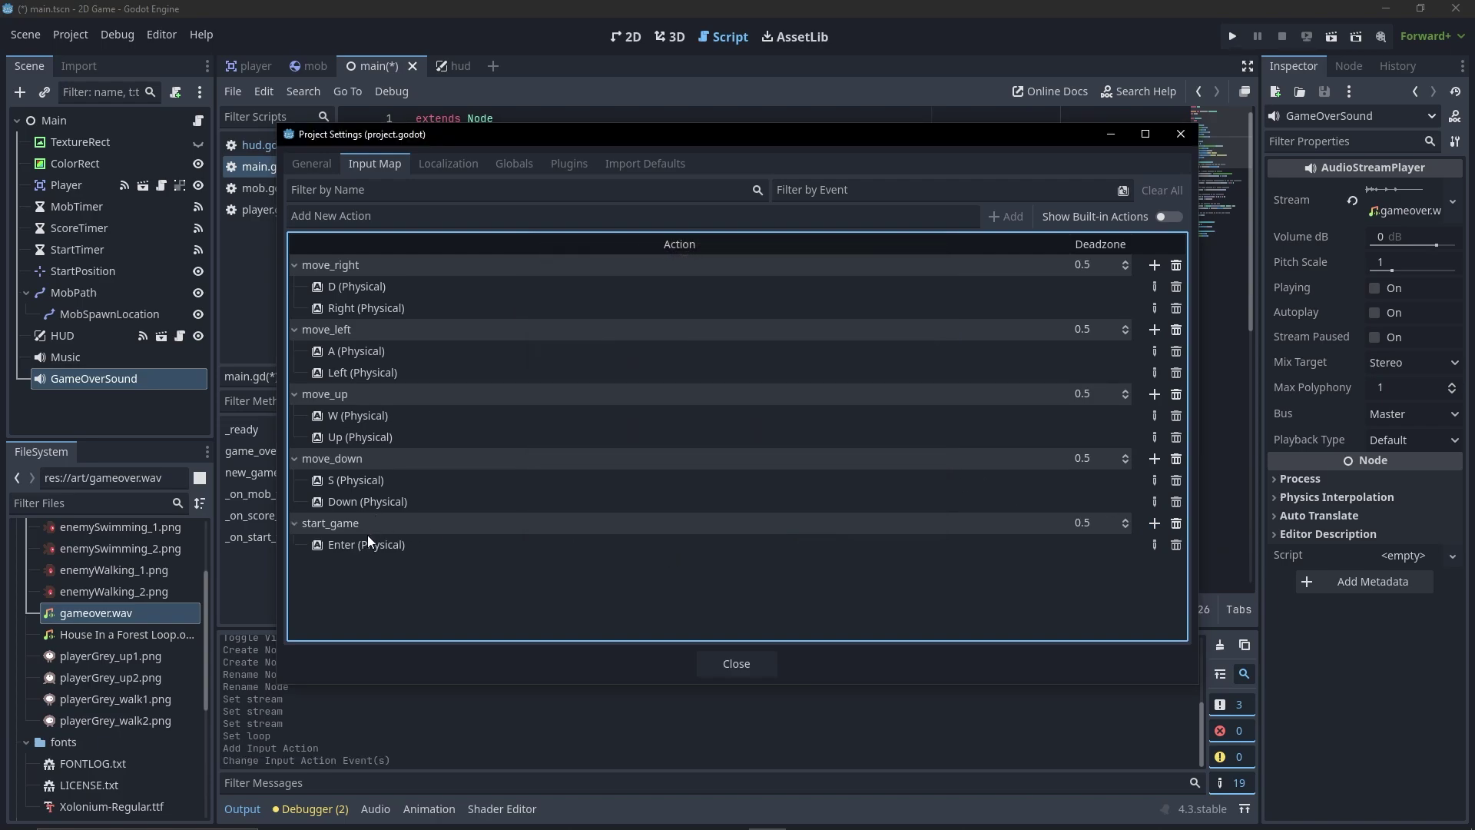
click(731, 665)
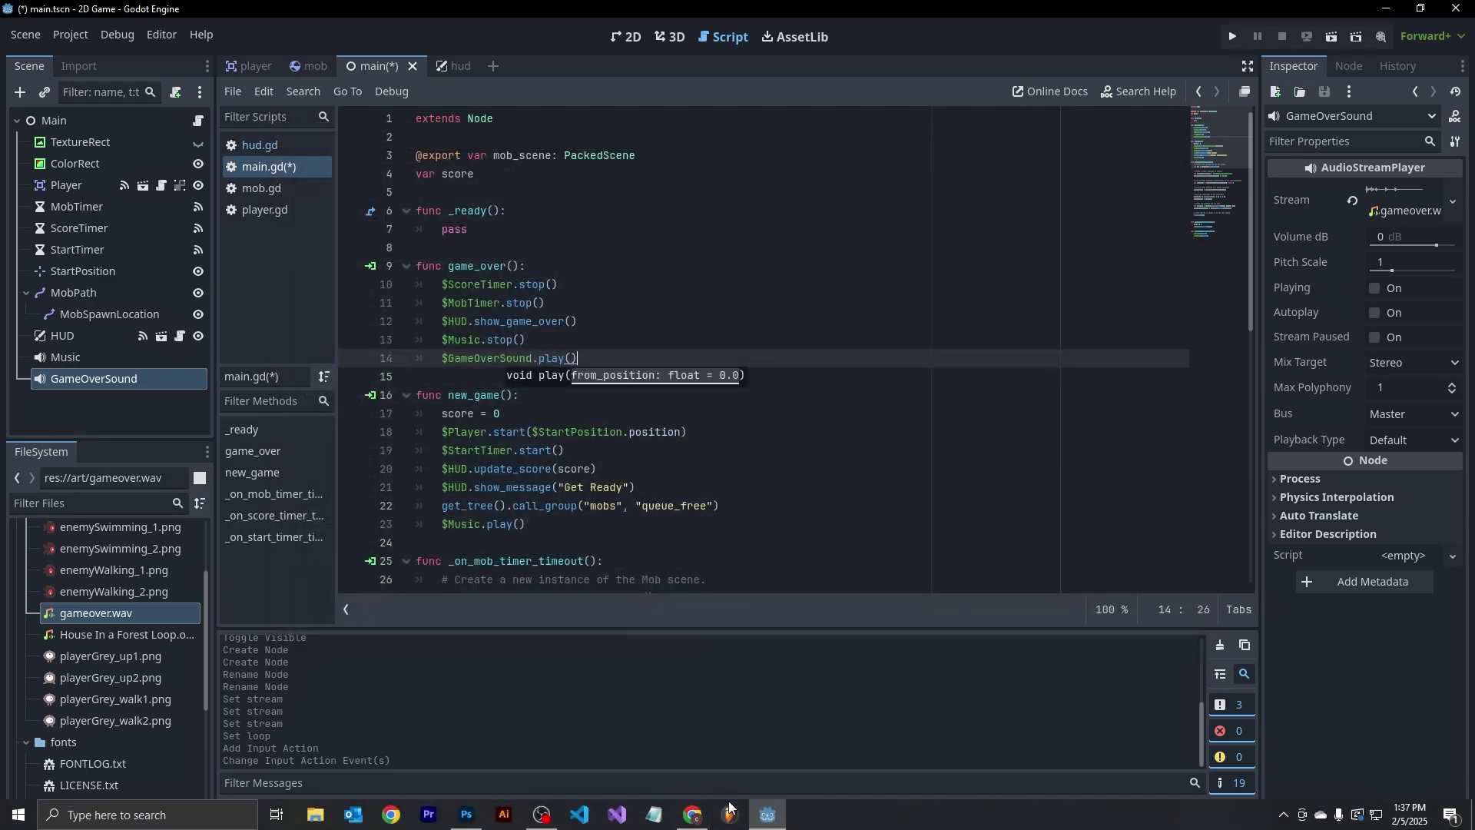
- Read the docs' instructions in the browser for the StartButton's Shortcut property and switch back to Godot
click(693, 816)
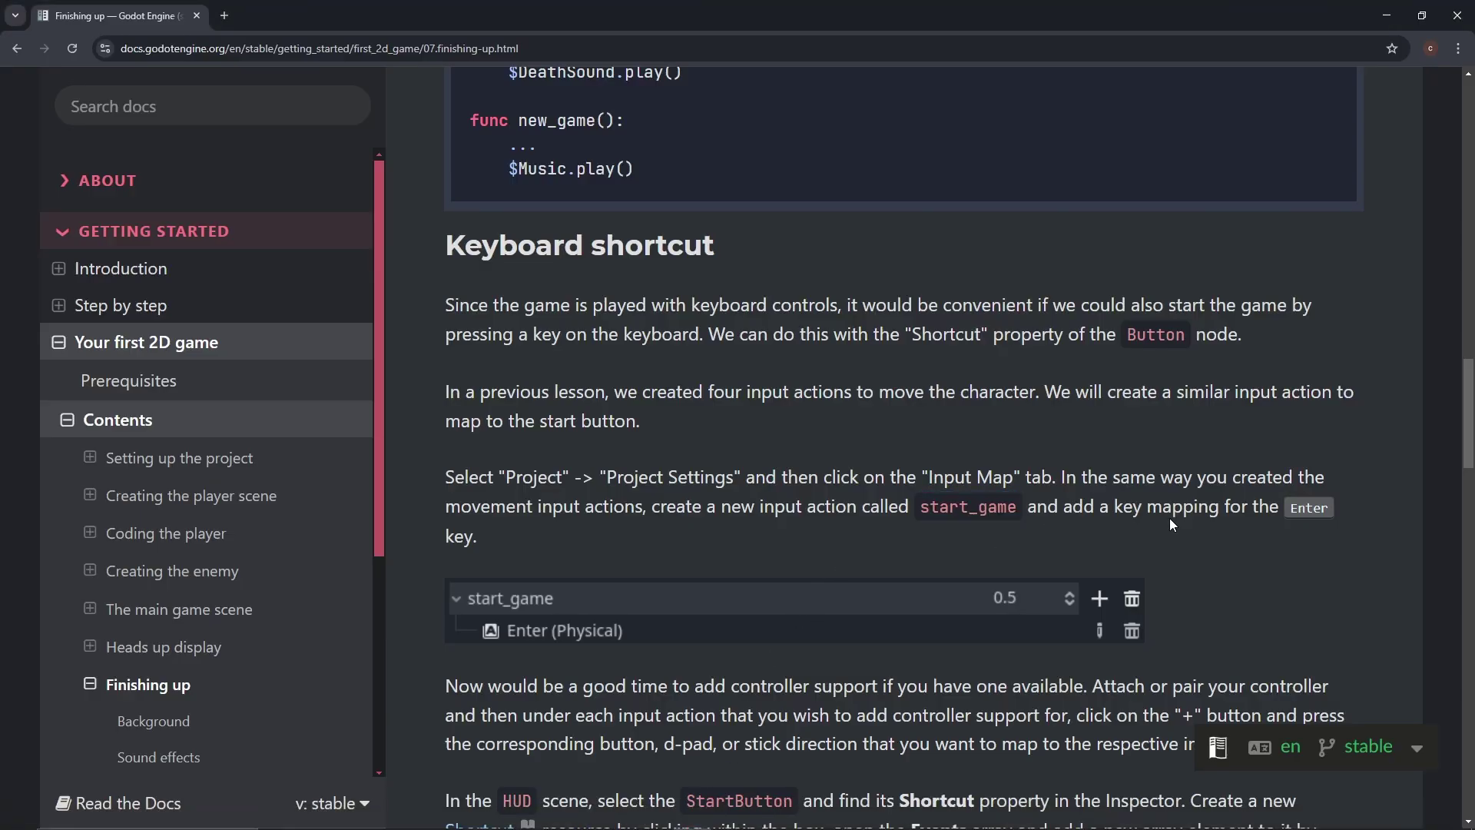
scroll(1048, 432, down, 6)
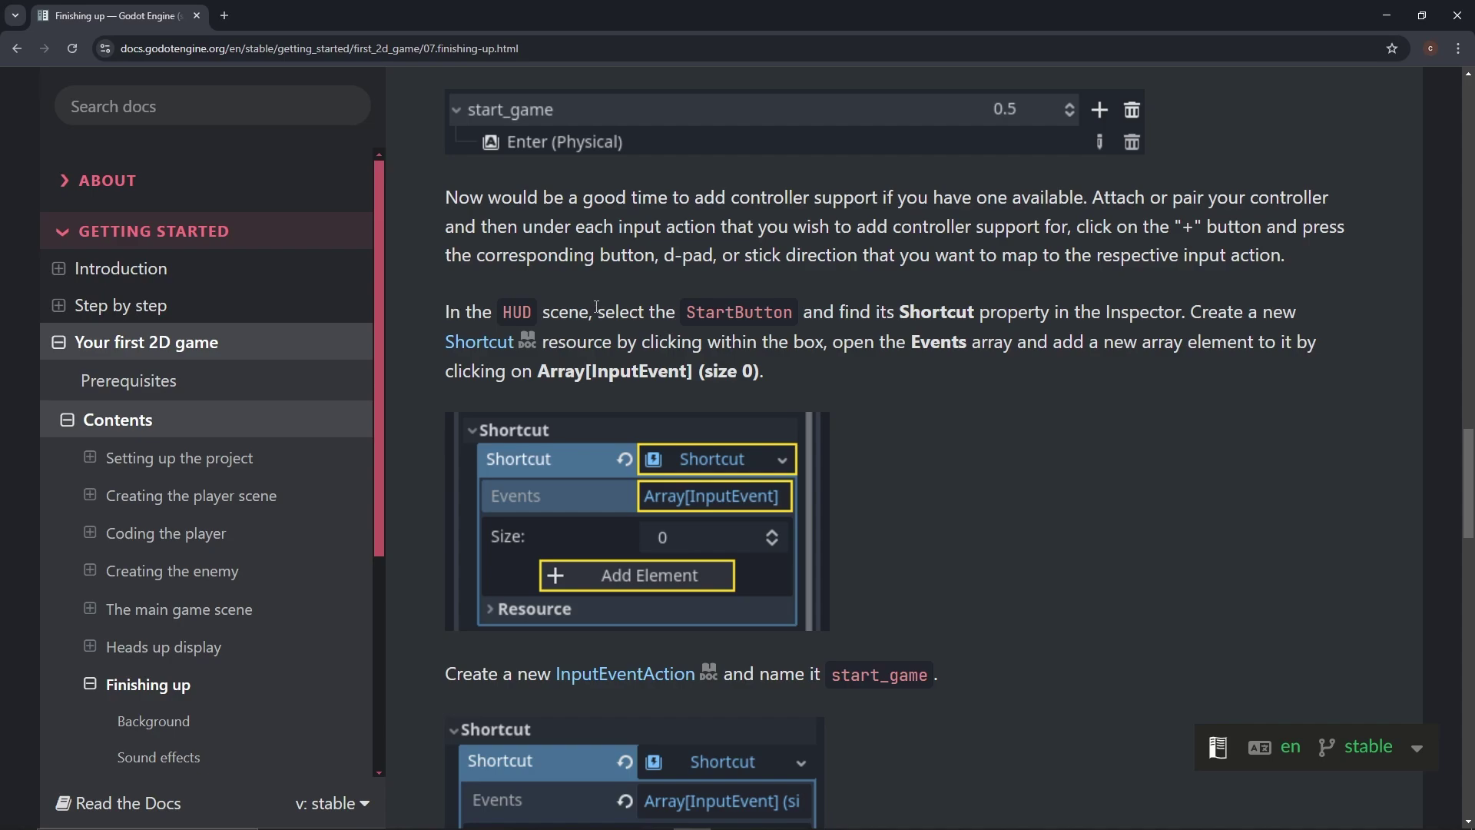
scroll(1000, 320, down, 1)
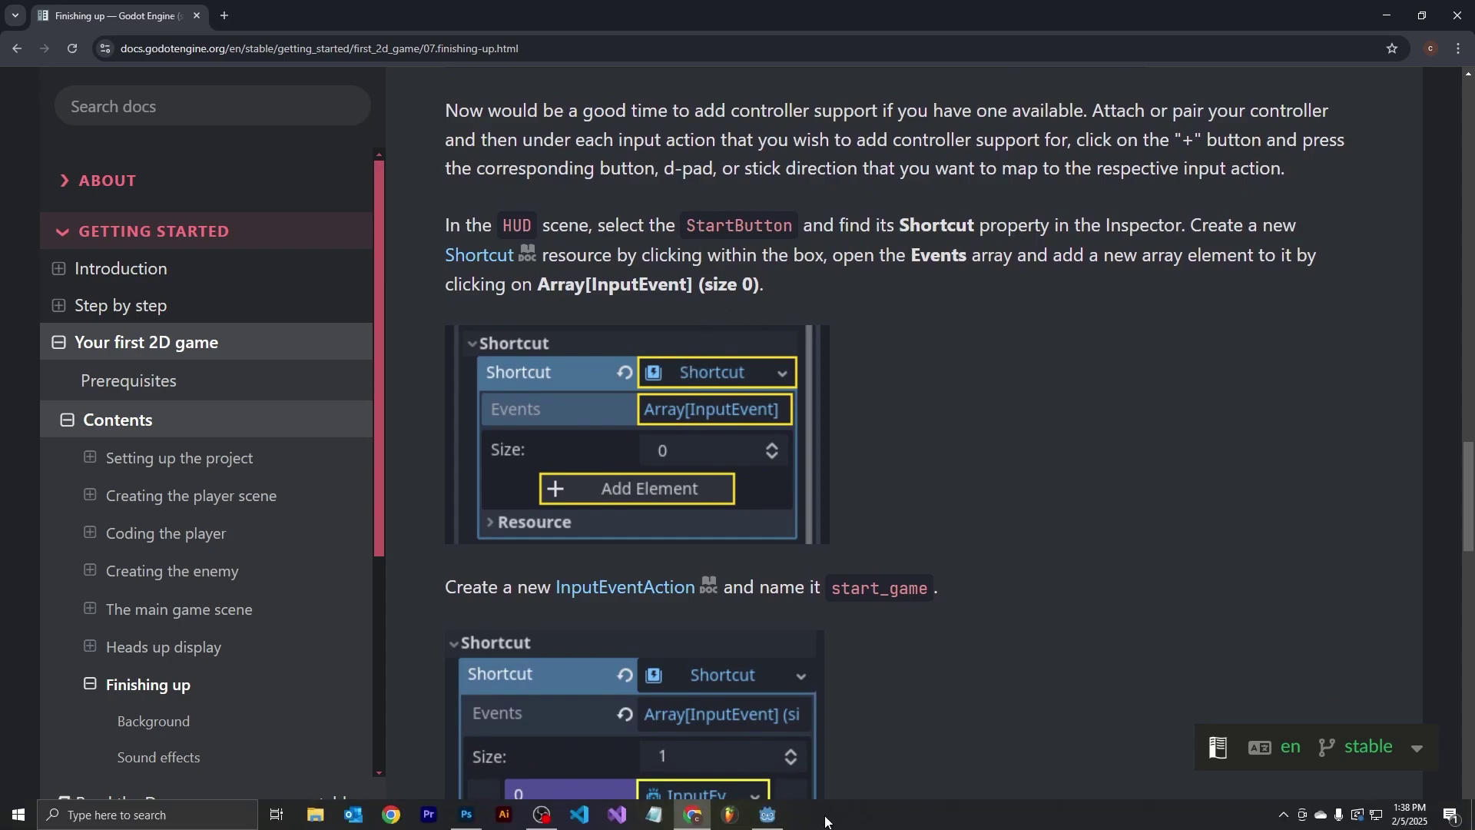
click(767, 818)
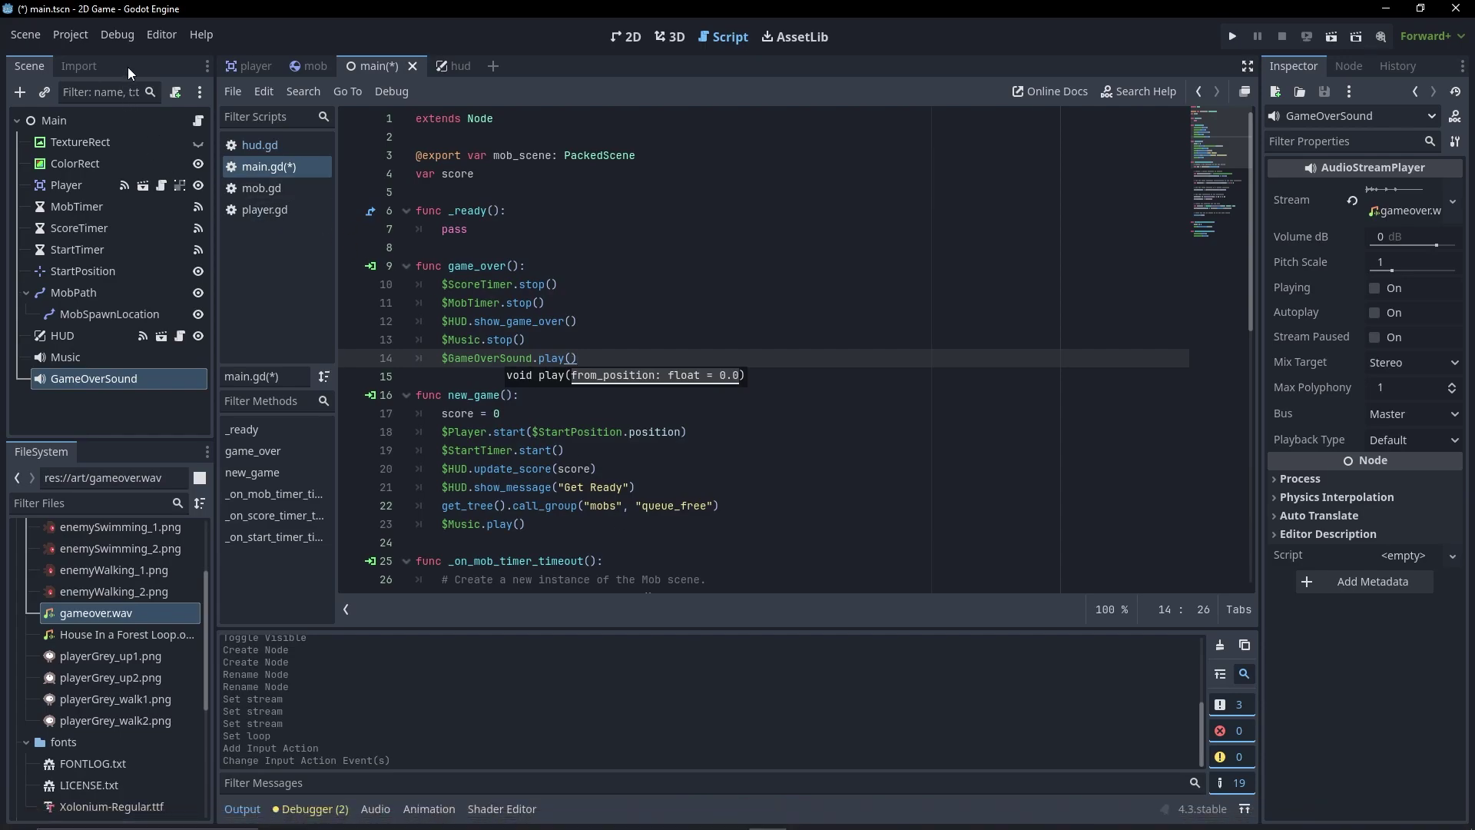
- Open the hud scene, select StartButton and expand its Shortcut properties, rechecking the docs' Shortcut resource instructions in the browser
click(458, 68)
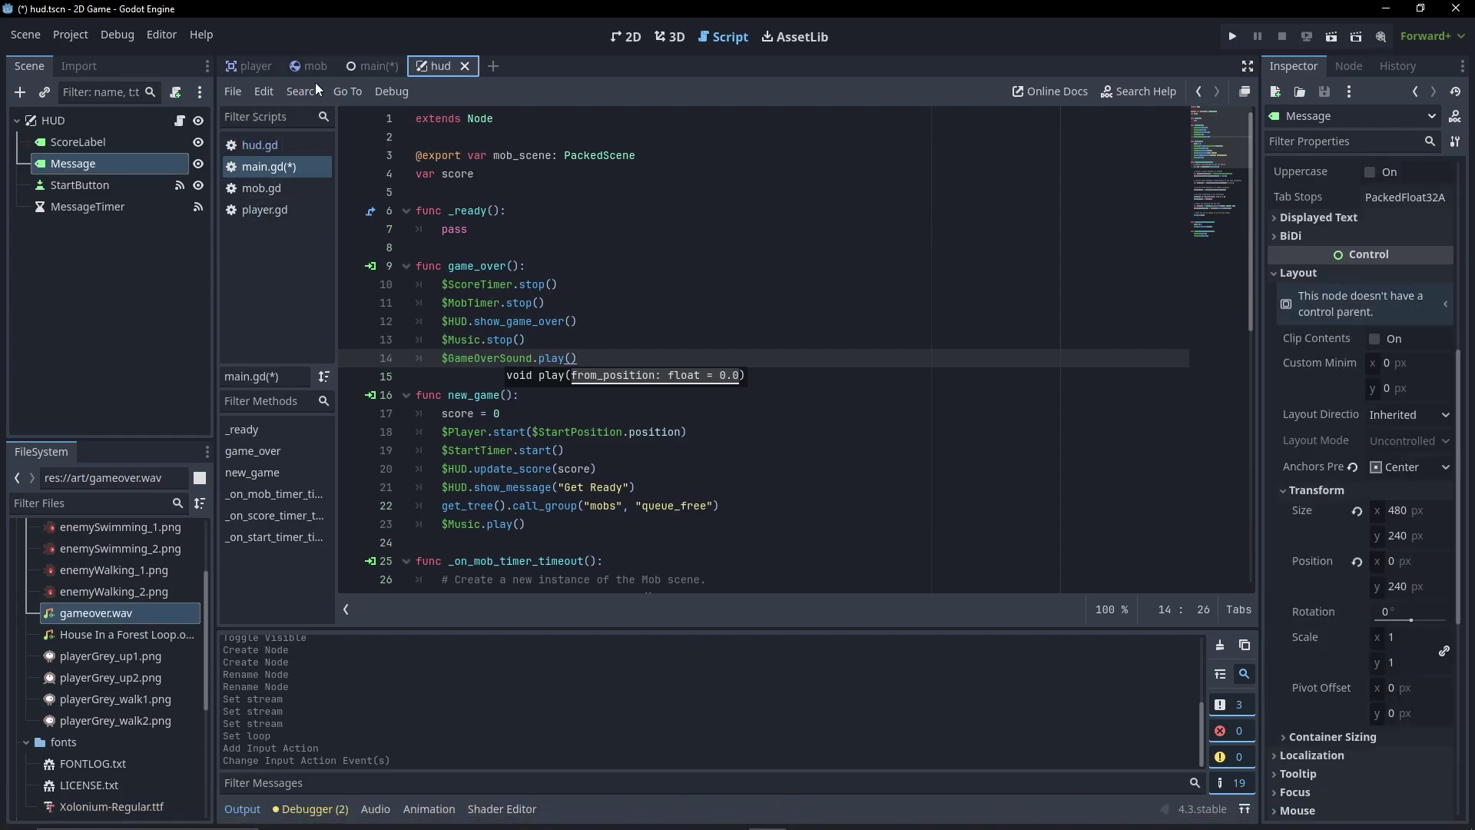
click(96, 189)
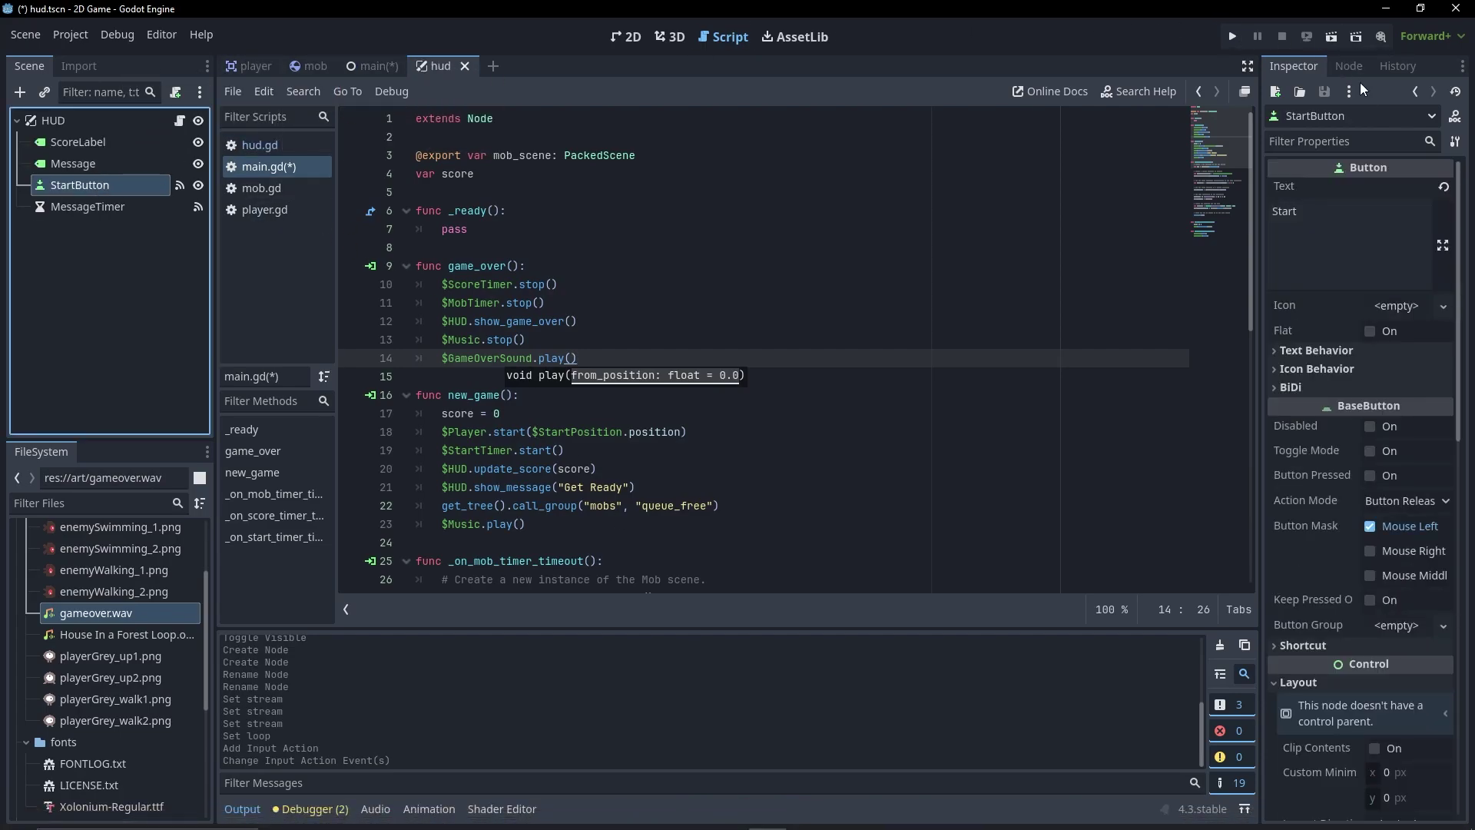
click(1276, 646)
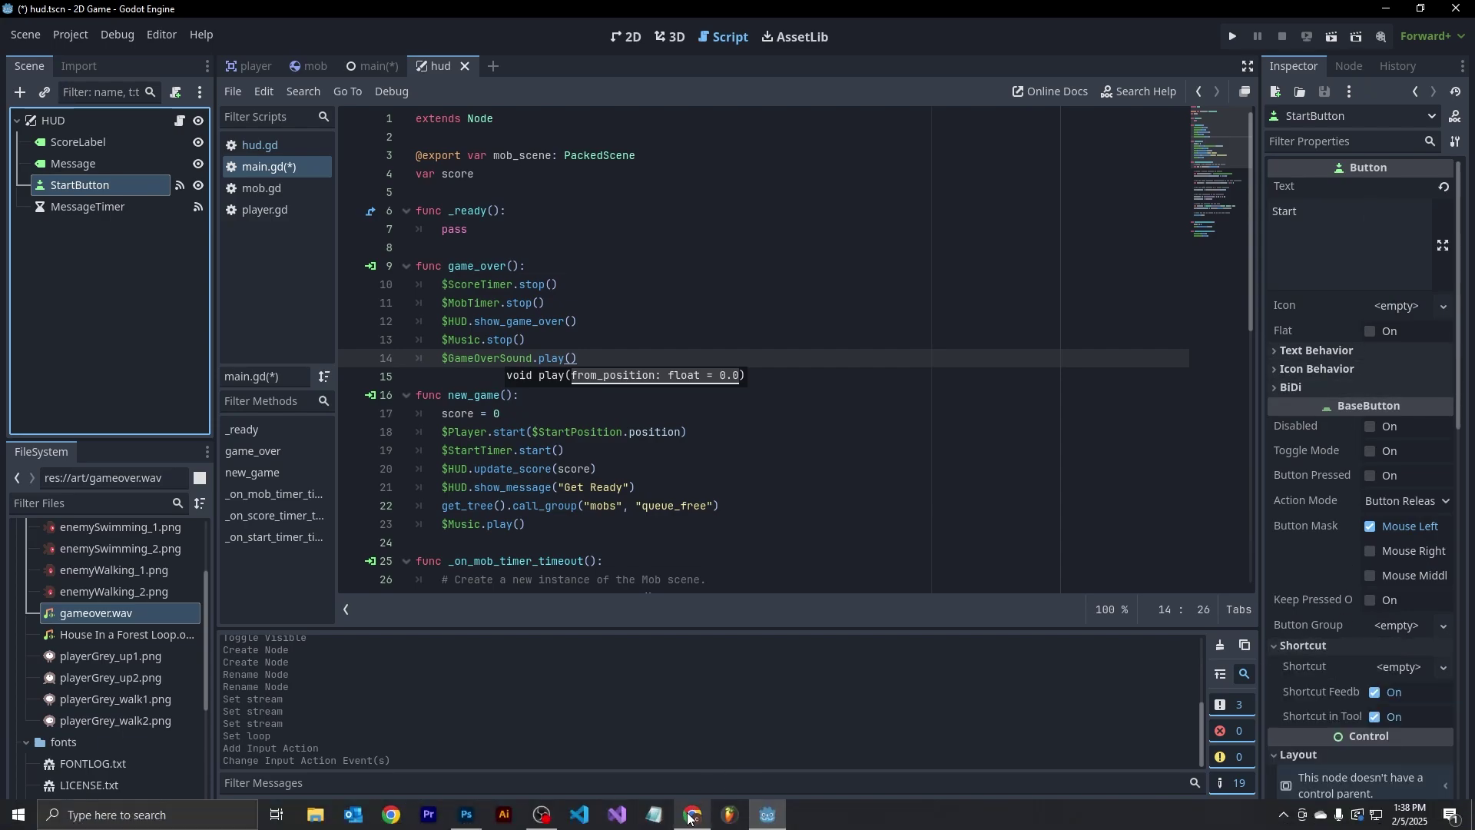
click(692, 814)
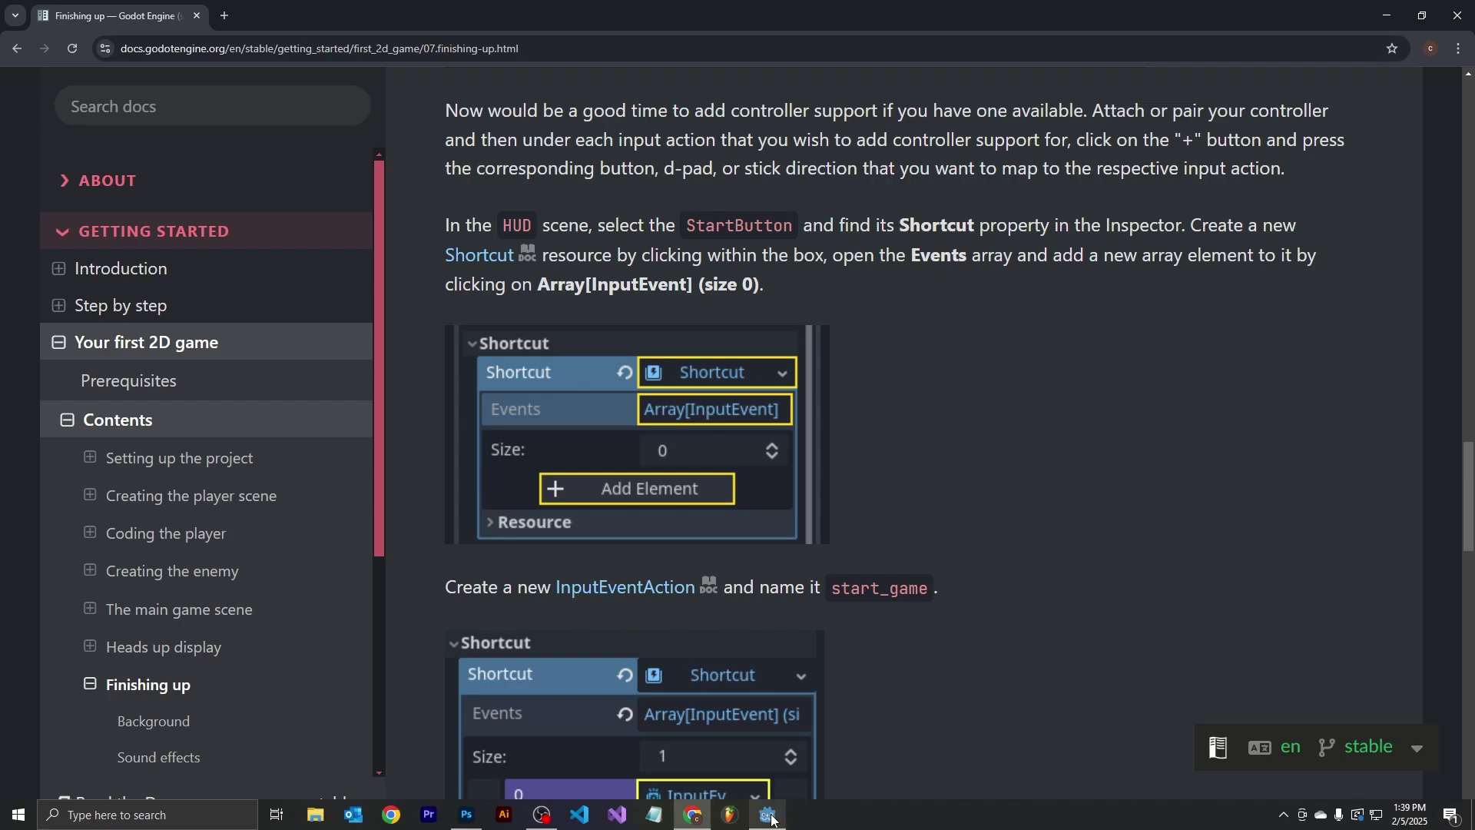
click(773, 815)
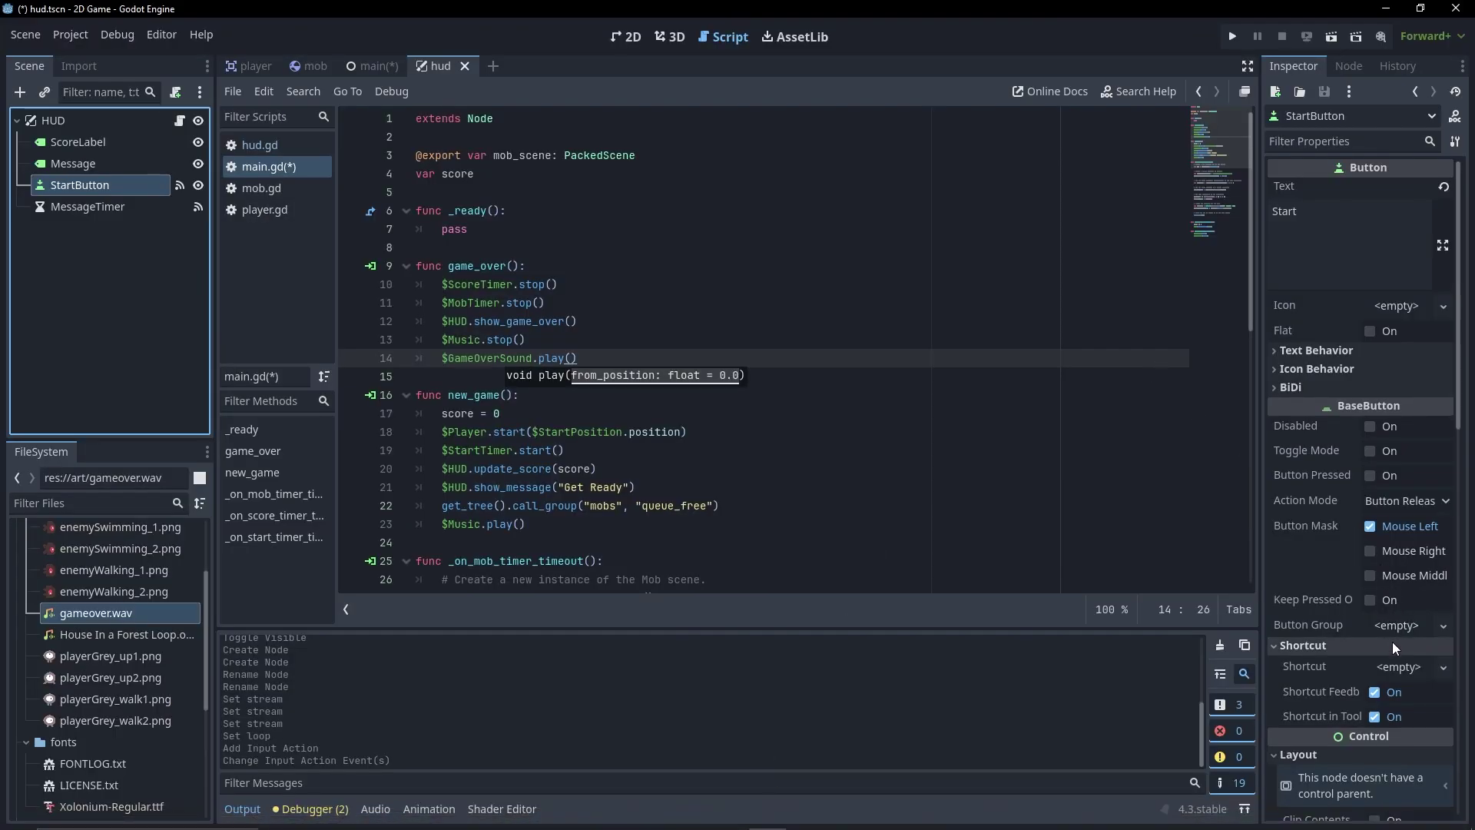
click(1397, 667)
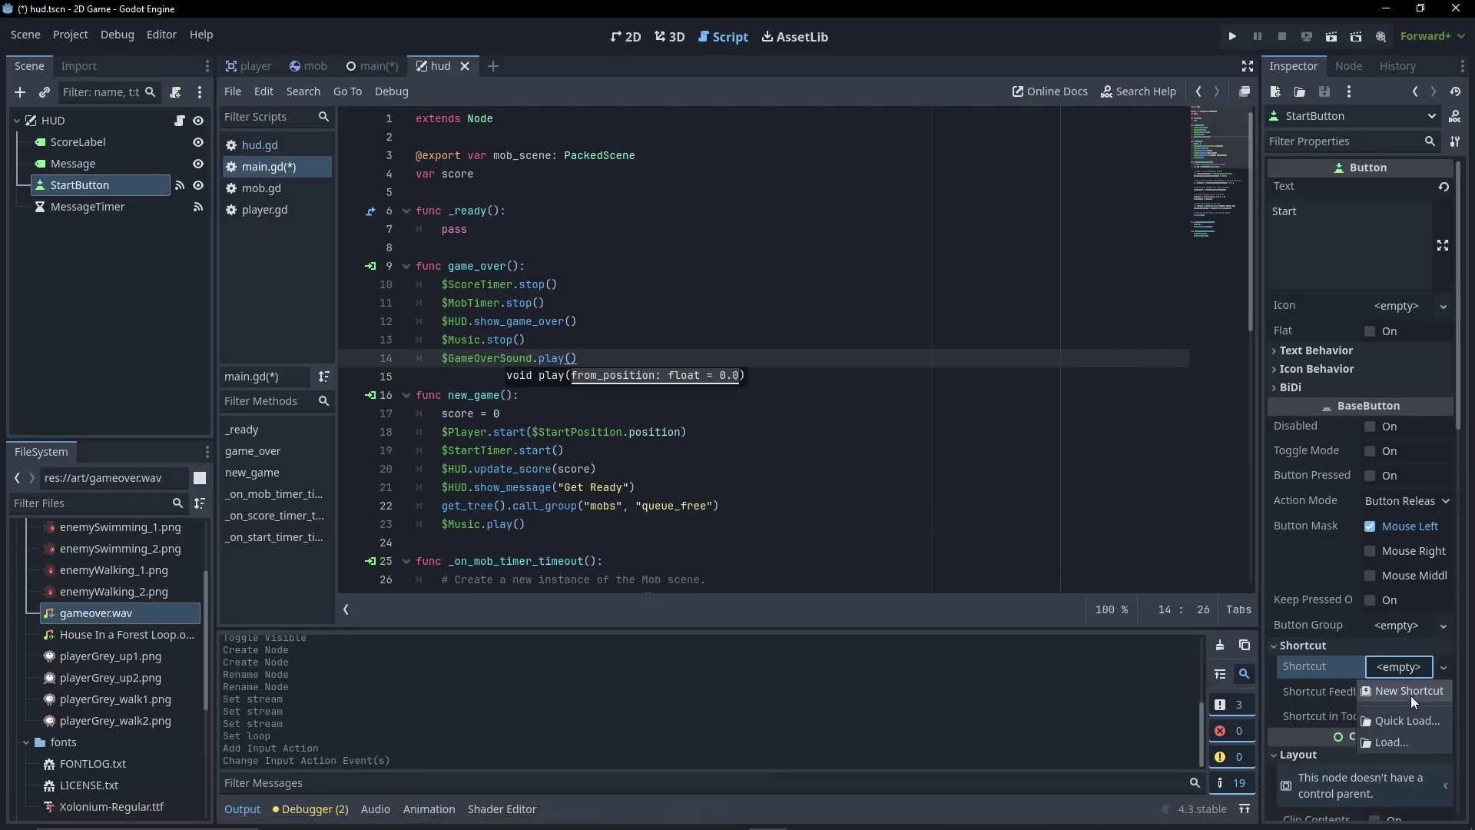
click(1411, 695)
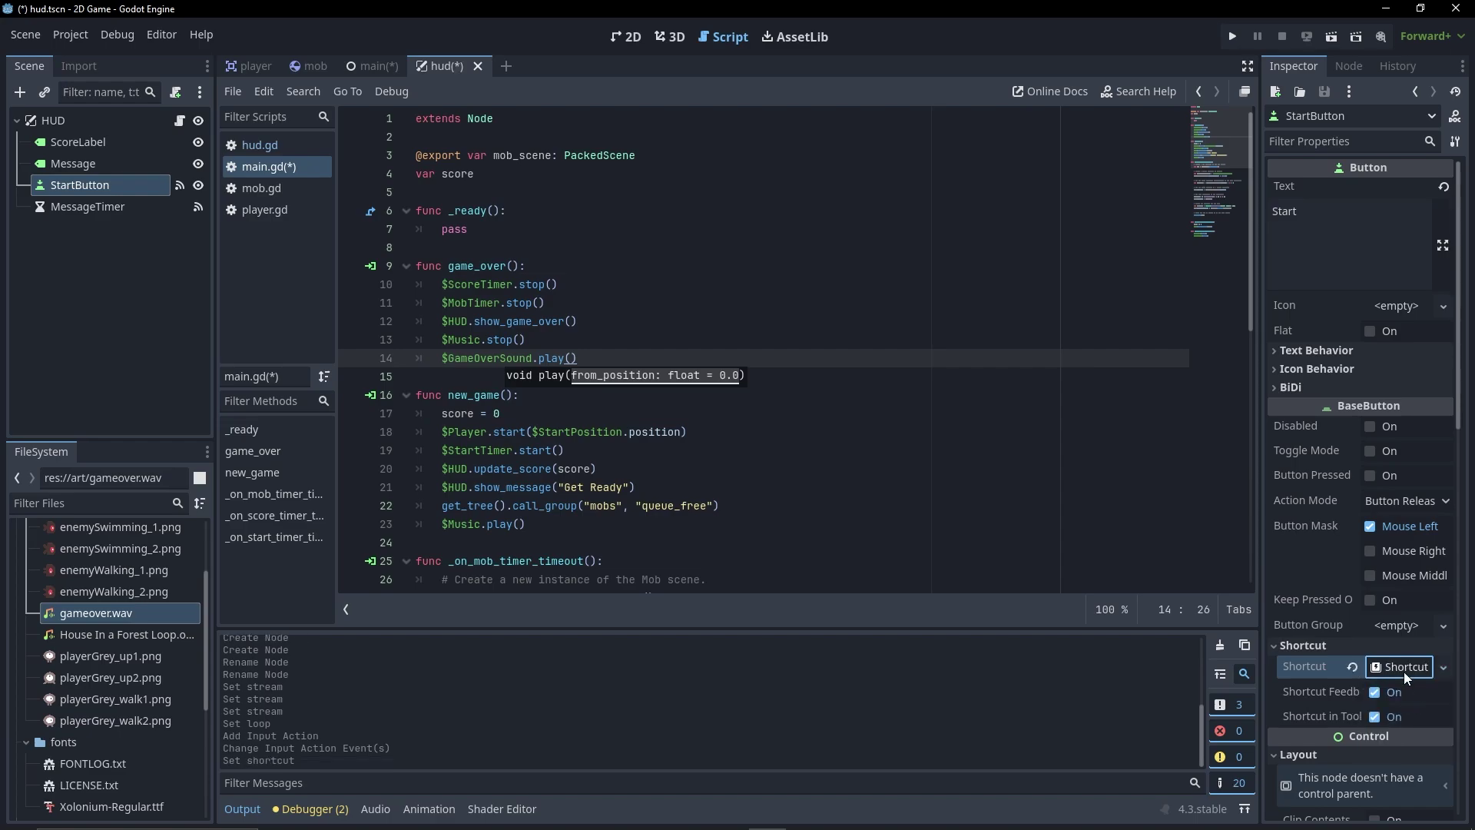
click(1404, 667)
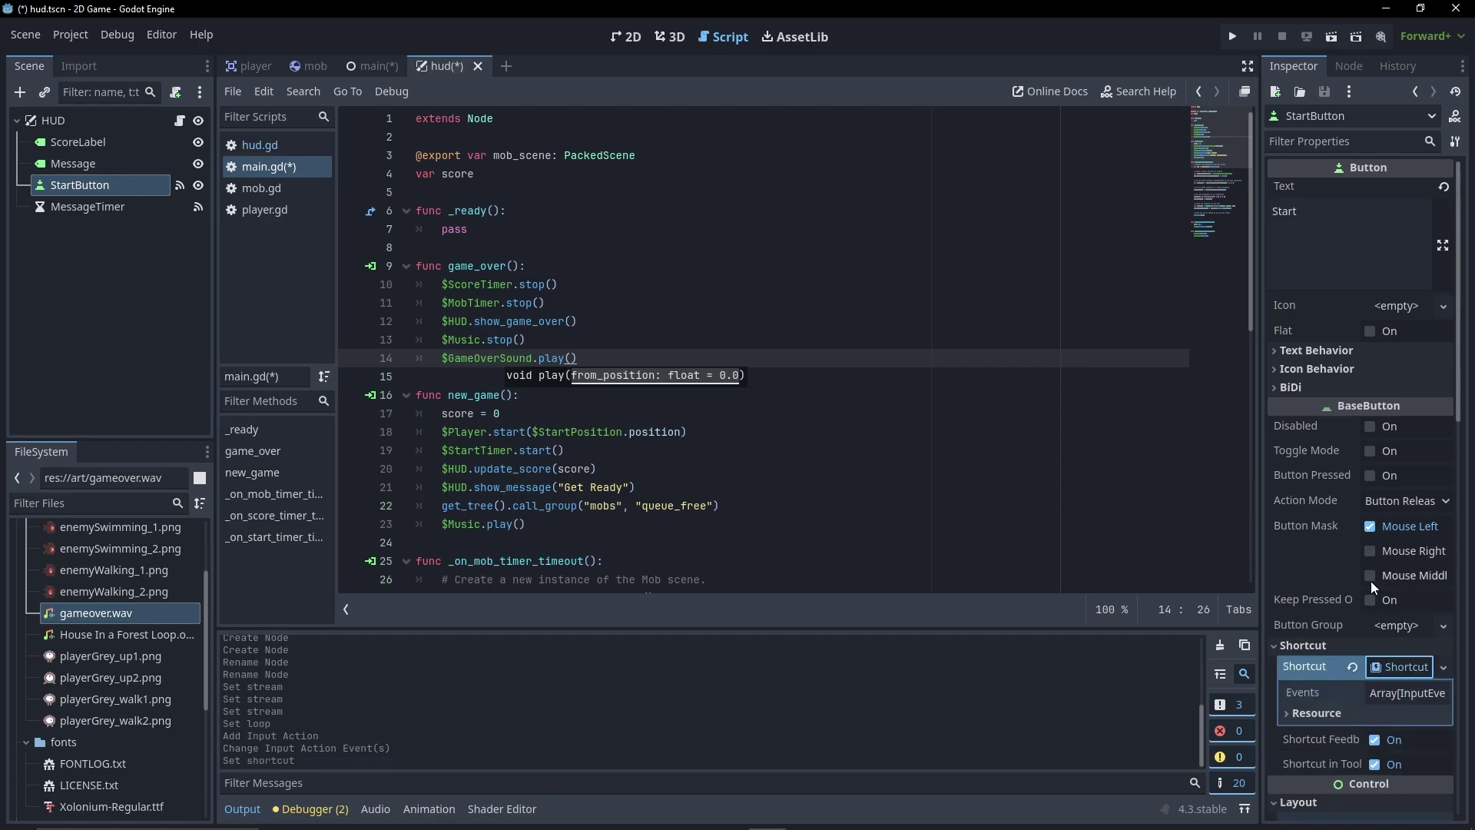
click(1395, 694)
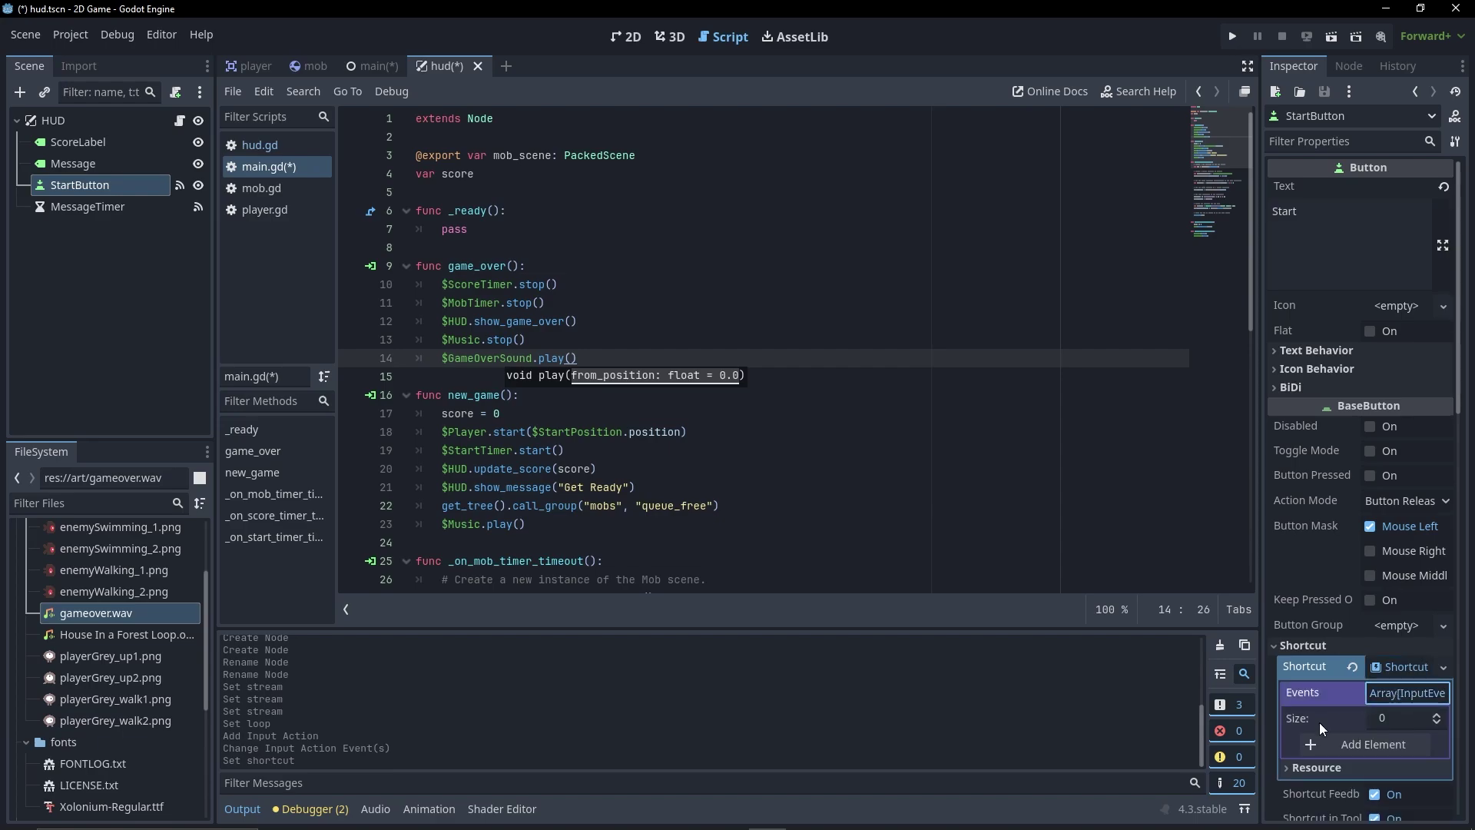
click(1324, 750)
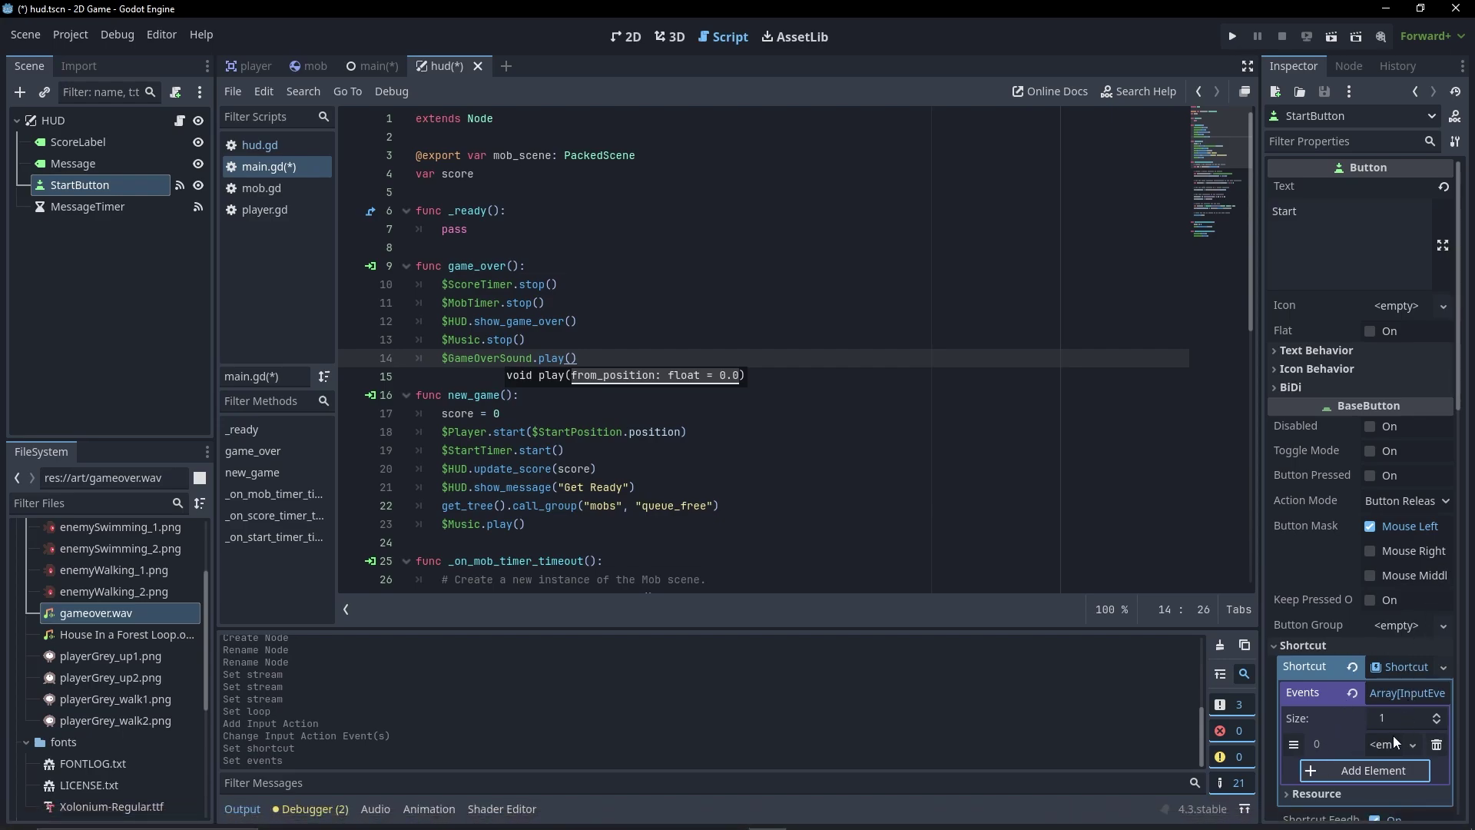
key(ctrl+z)
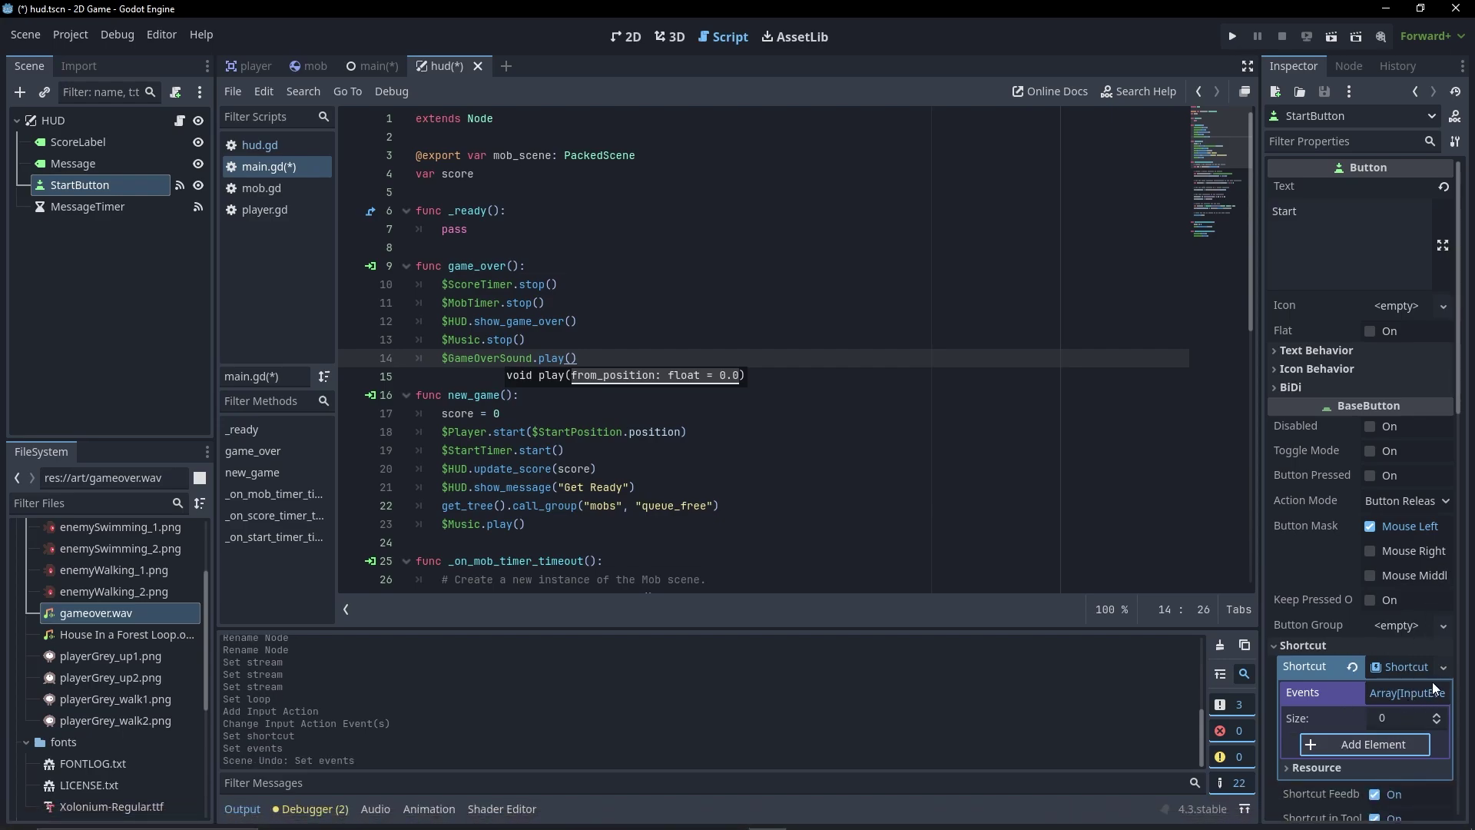
key(ctrl+z)
- Assign a new Shortcut resource to StartButton and add one element to its Events array
click(1403, 672)
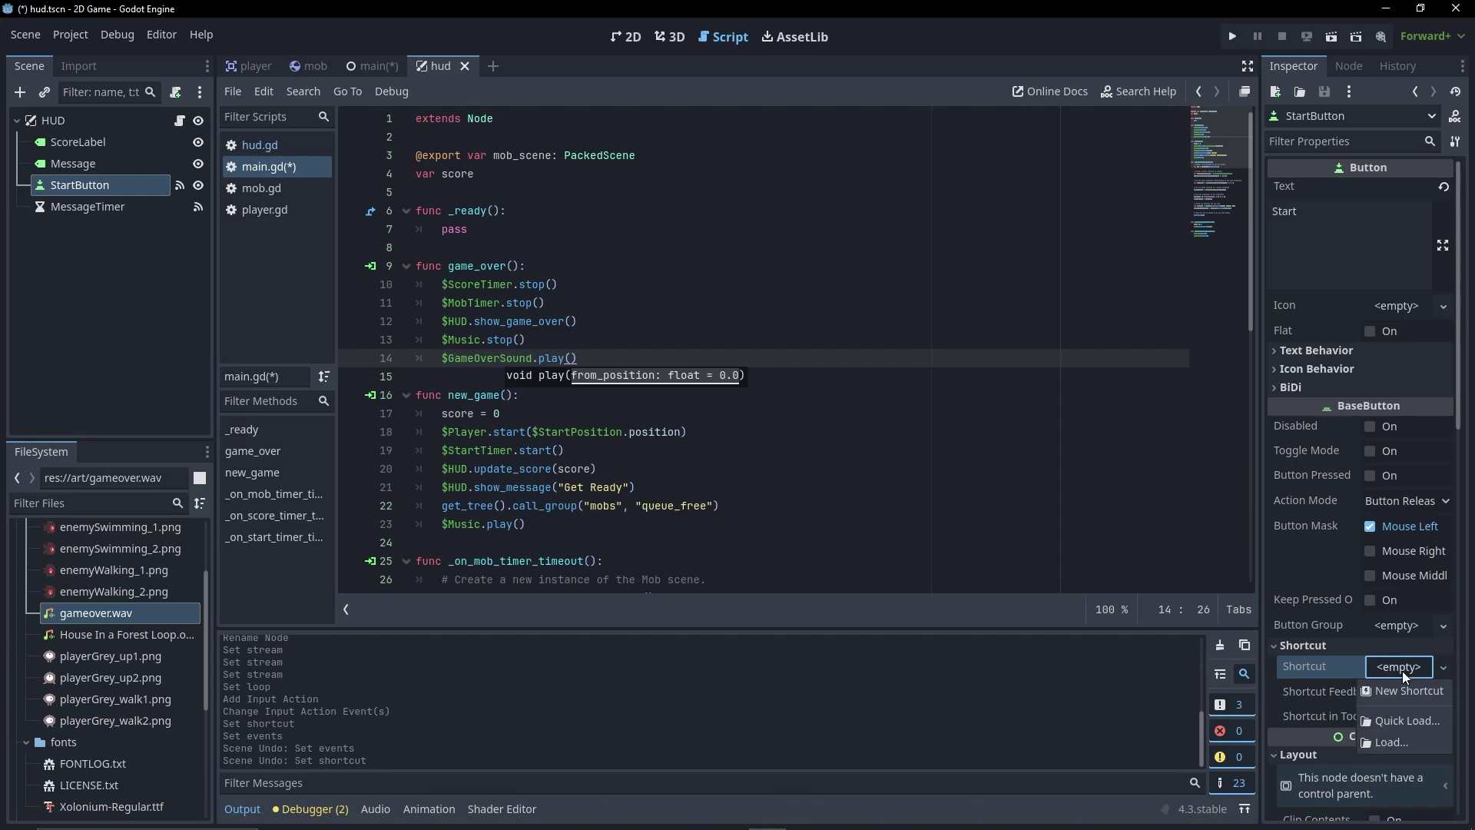
click(1407, 698)
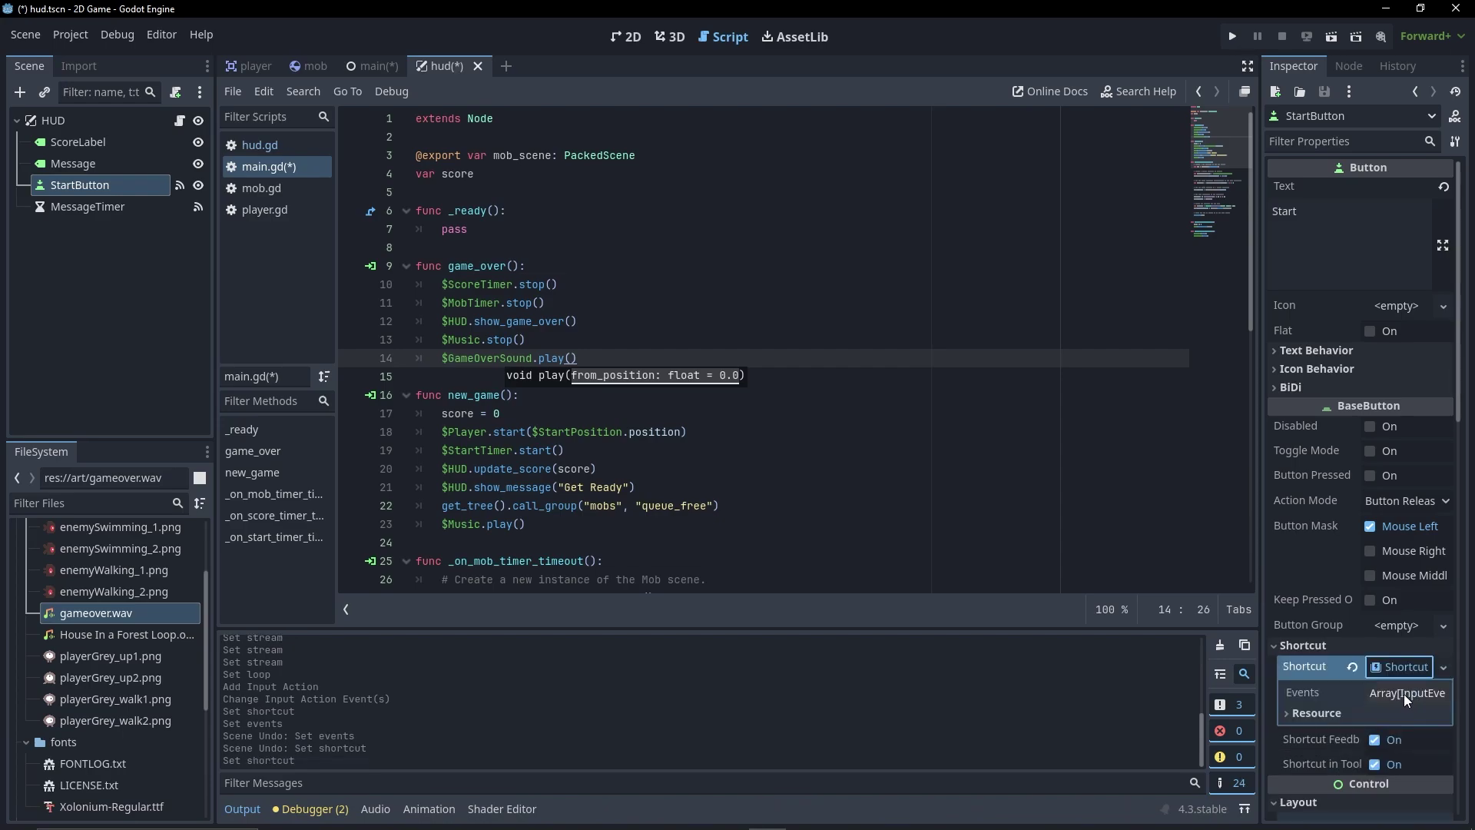
click(1404, 694)
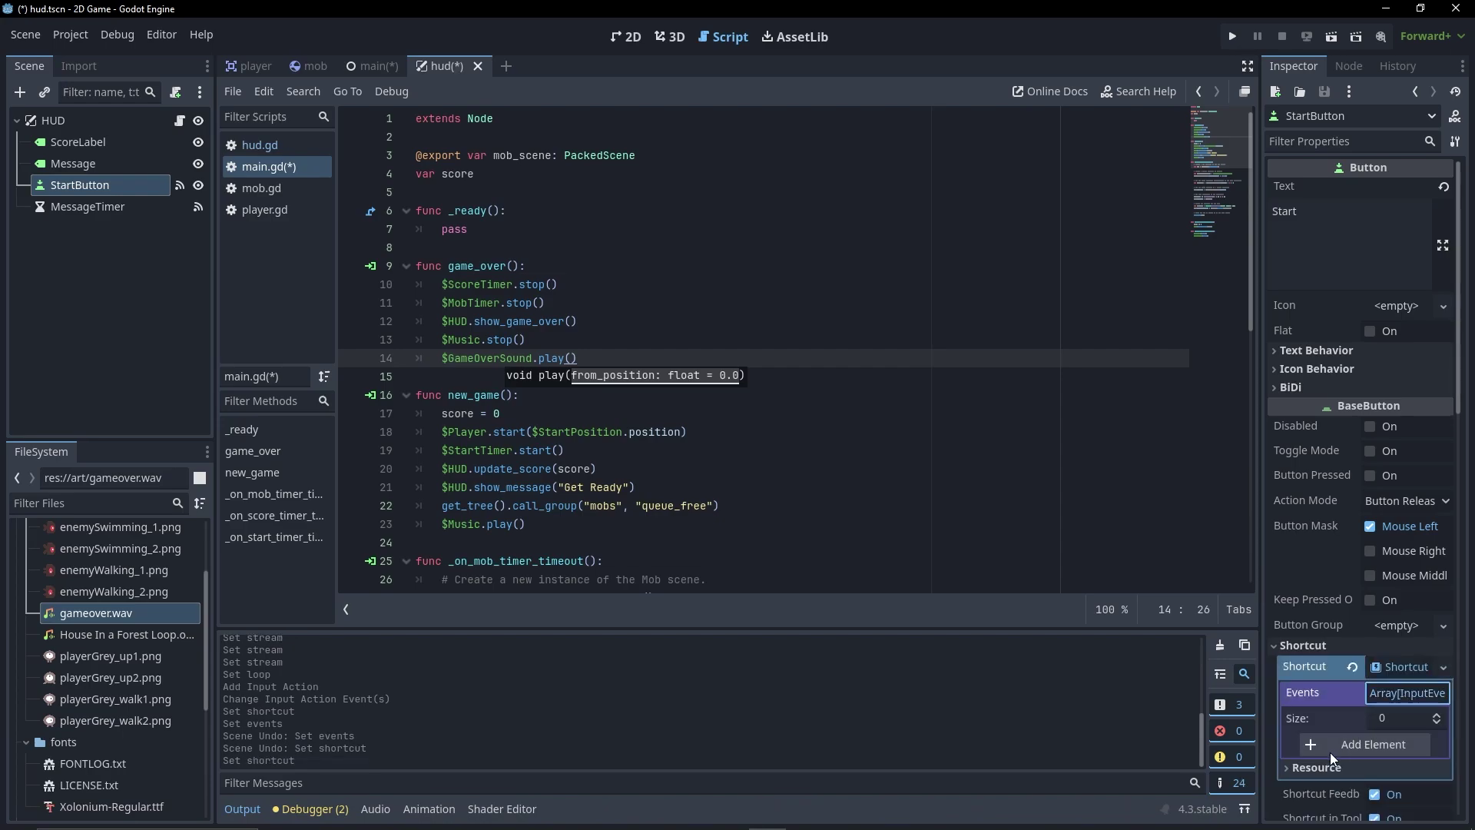
click(1306, 749)
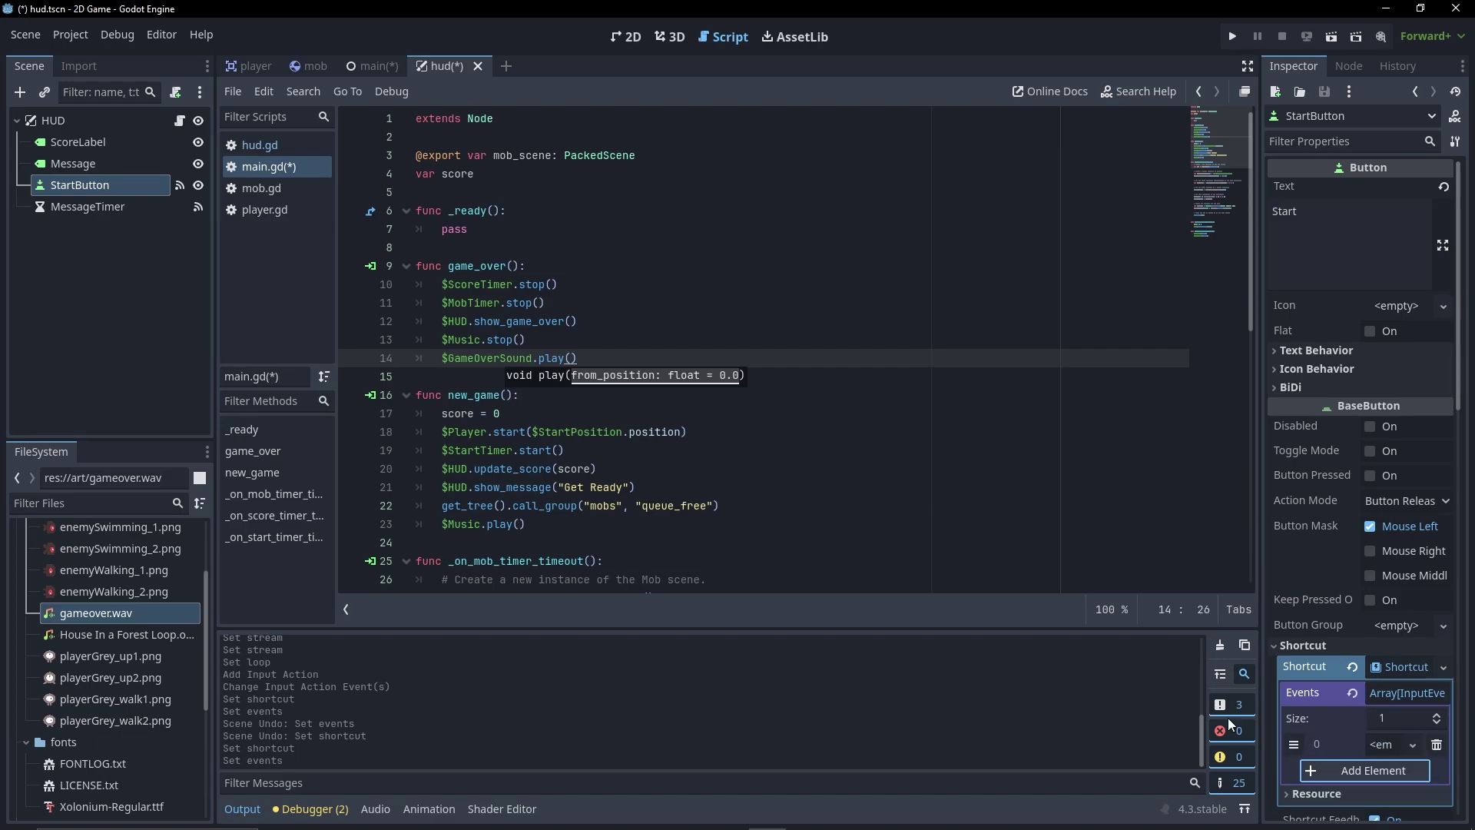
- Read the docs' instruction in the browser on creating an InputEventAction and naming it start_game
click(692, 816)
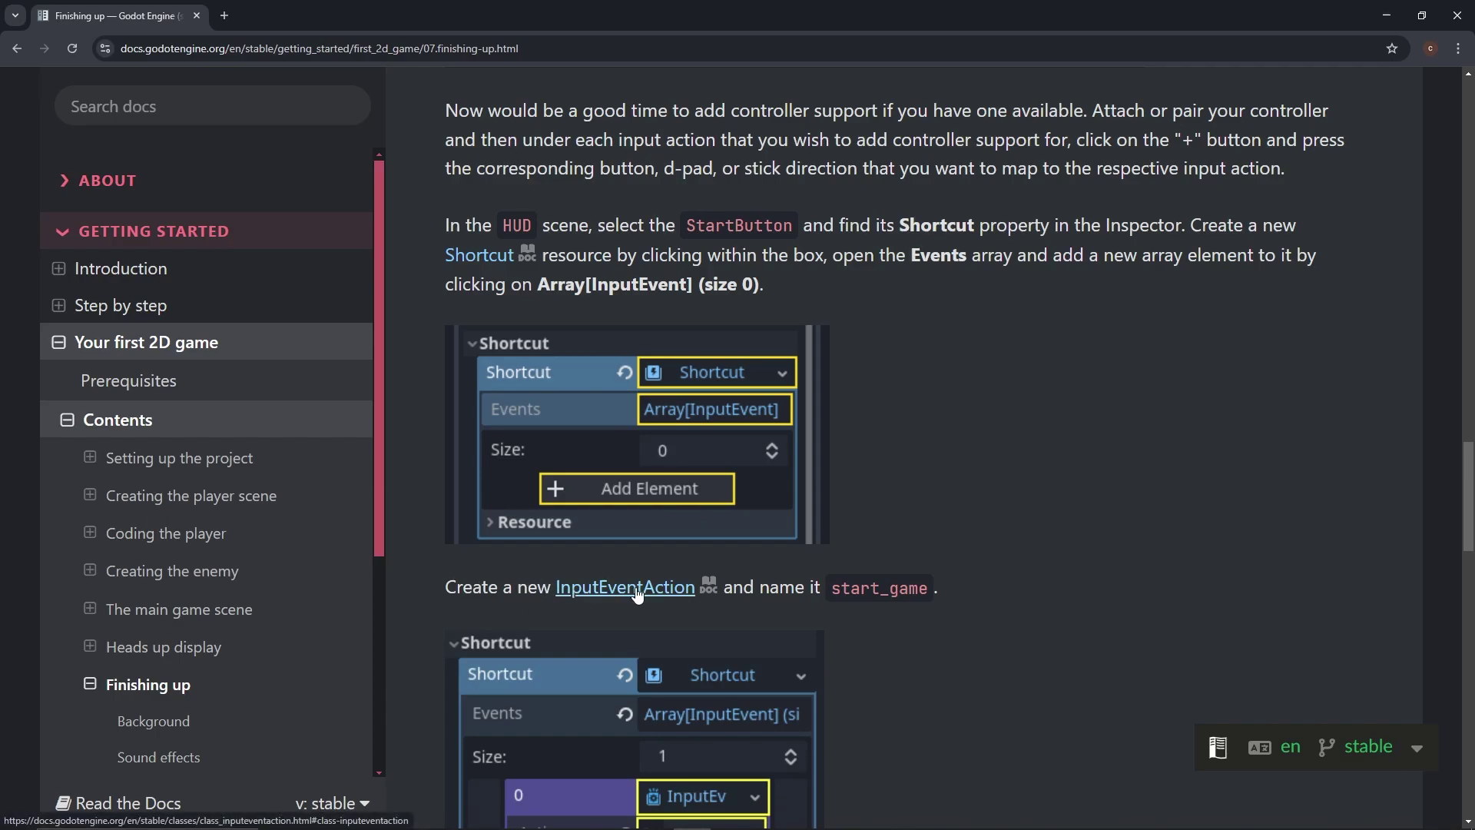
middle_click(1140, 415)
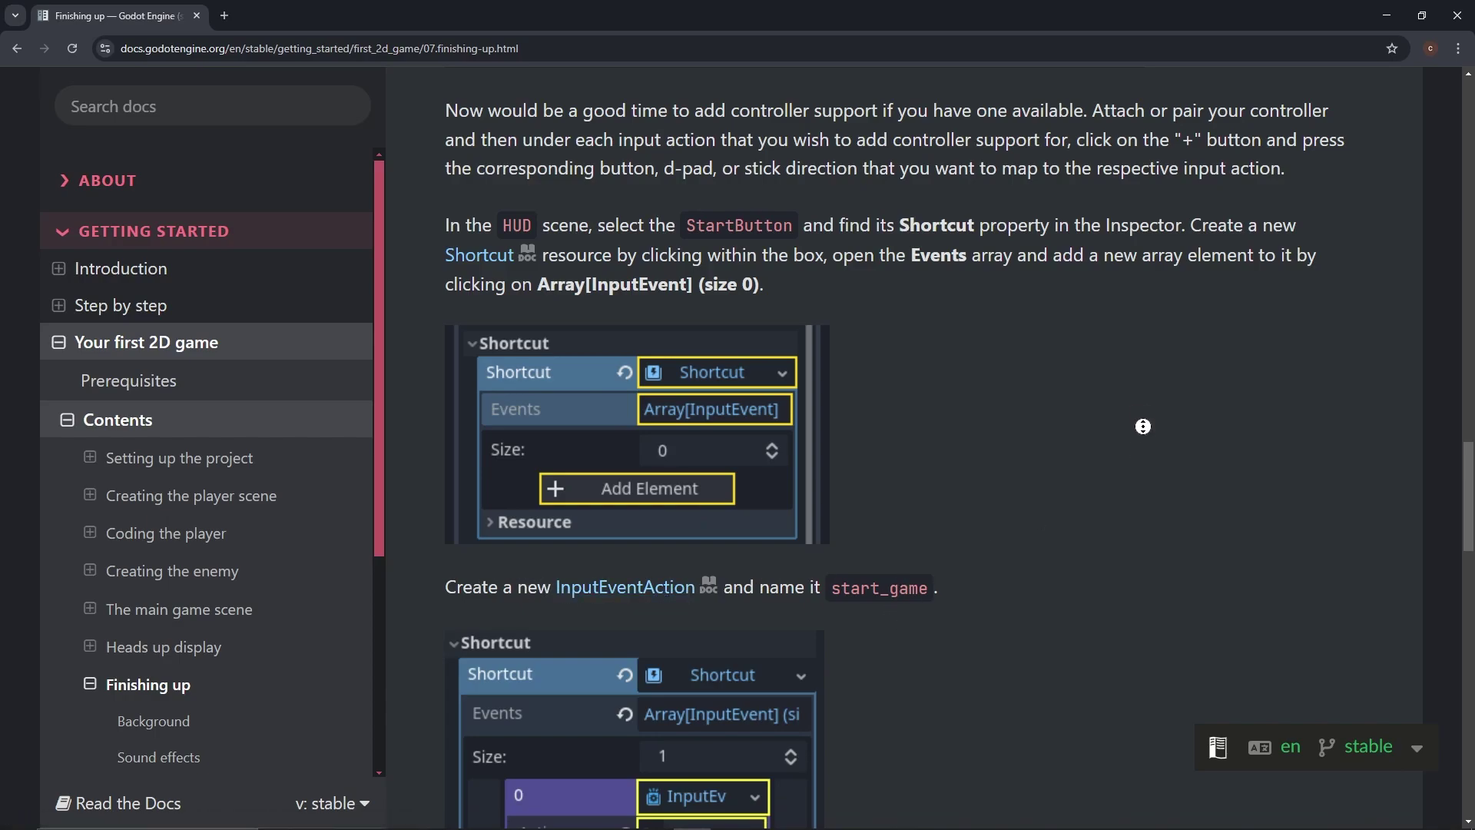
click(1086, 455)
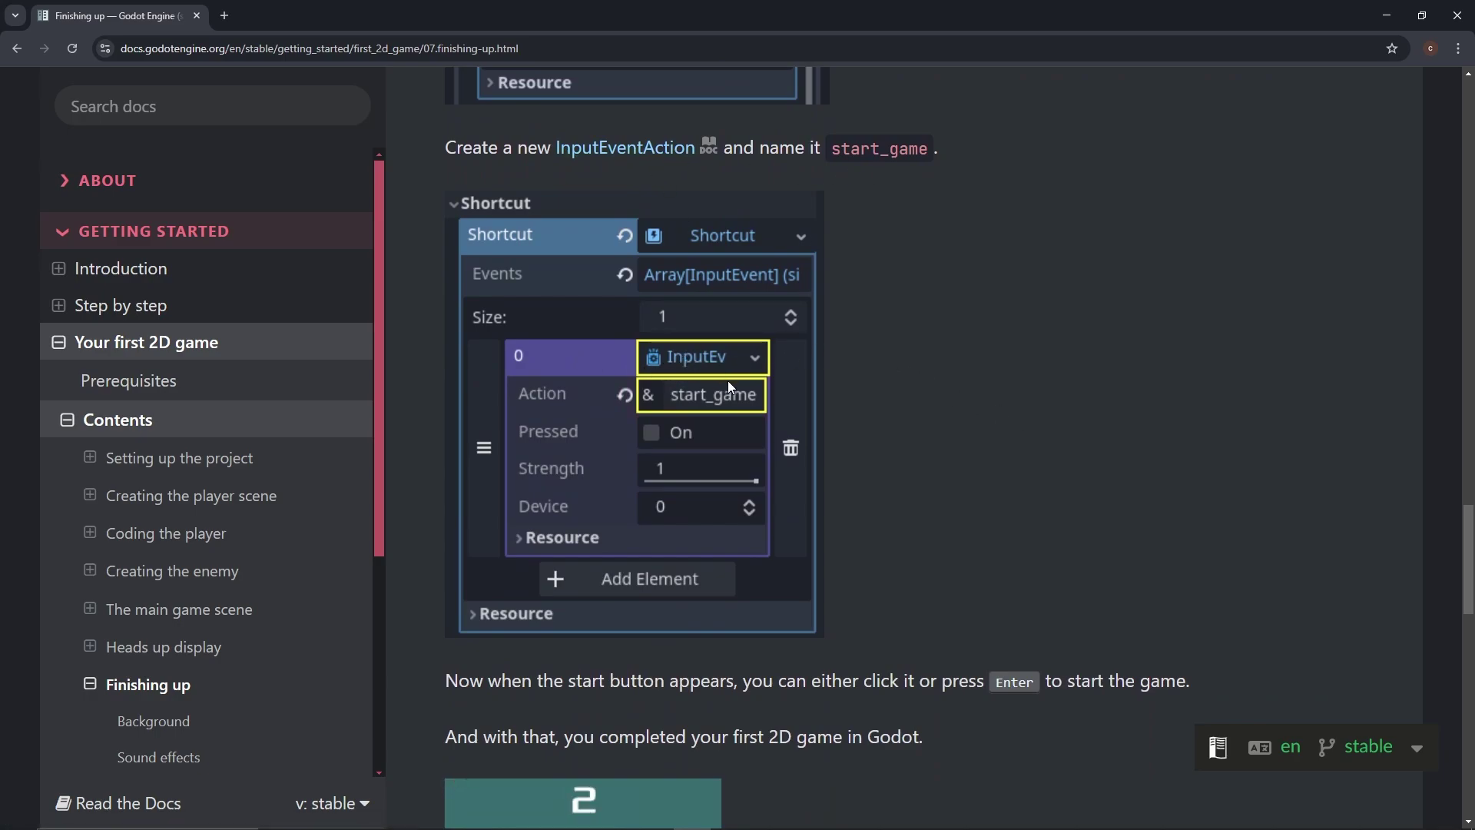
- Switch back to Godot and assign a new InputEventAction to element 0 of the StartButton shortcut's Events array
click(768, 817)
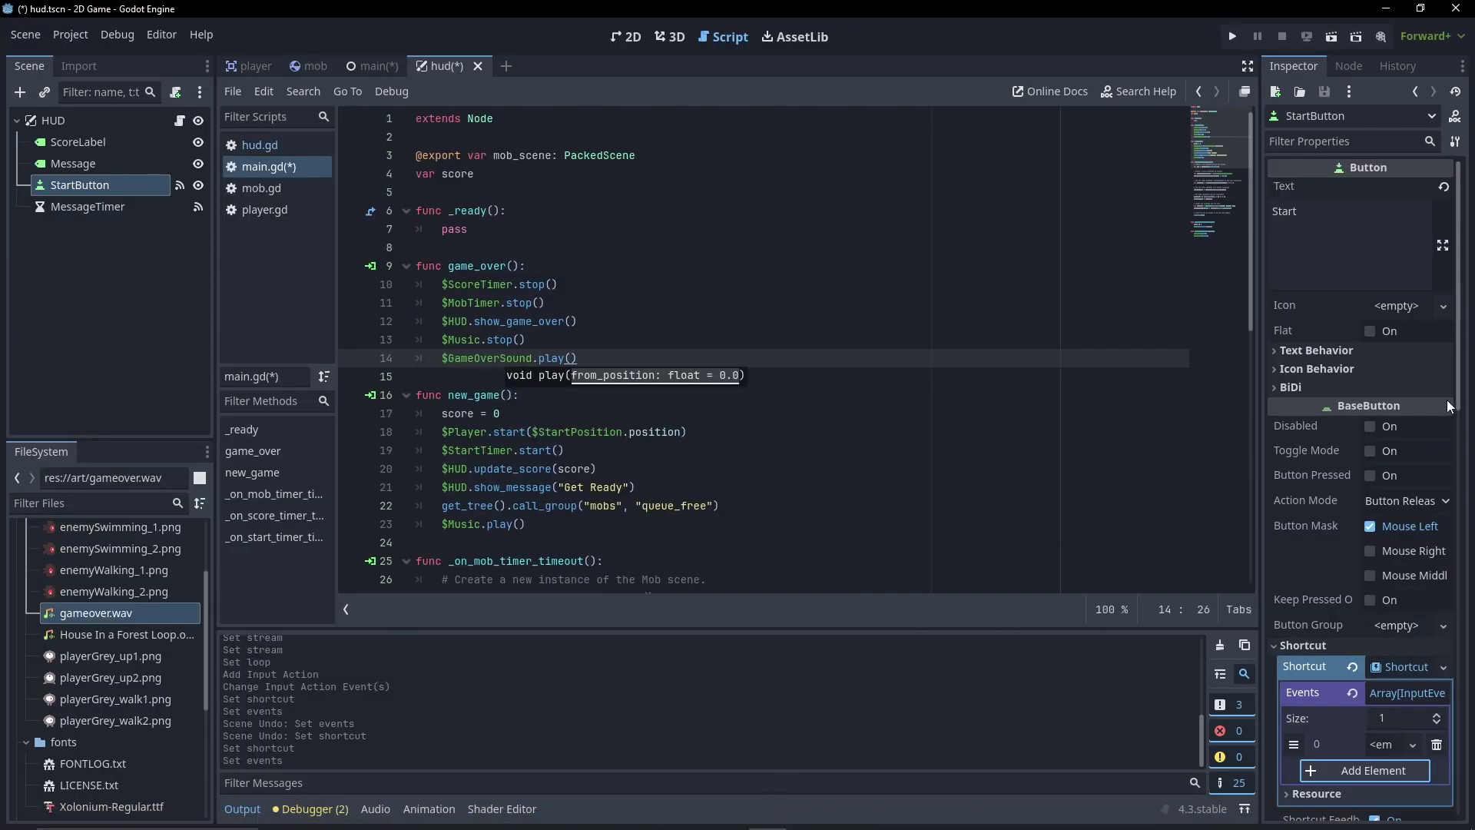
drag(1459, 382, 1463, 395)
scroll(1364, 488, down, 1)
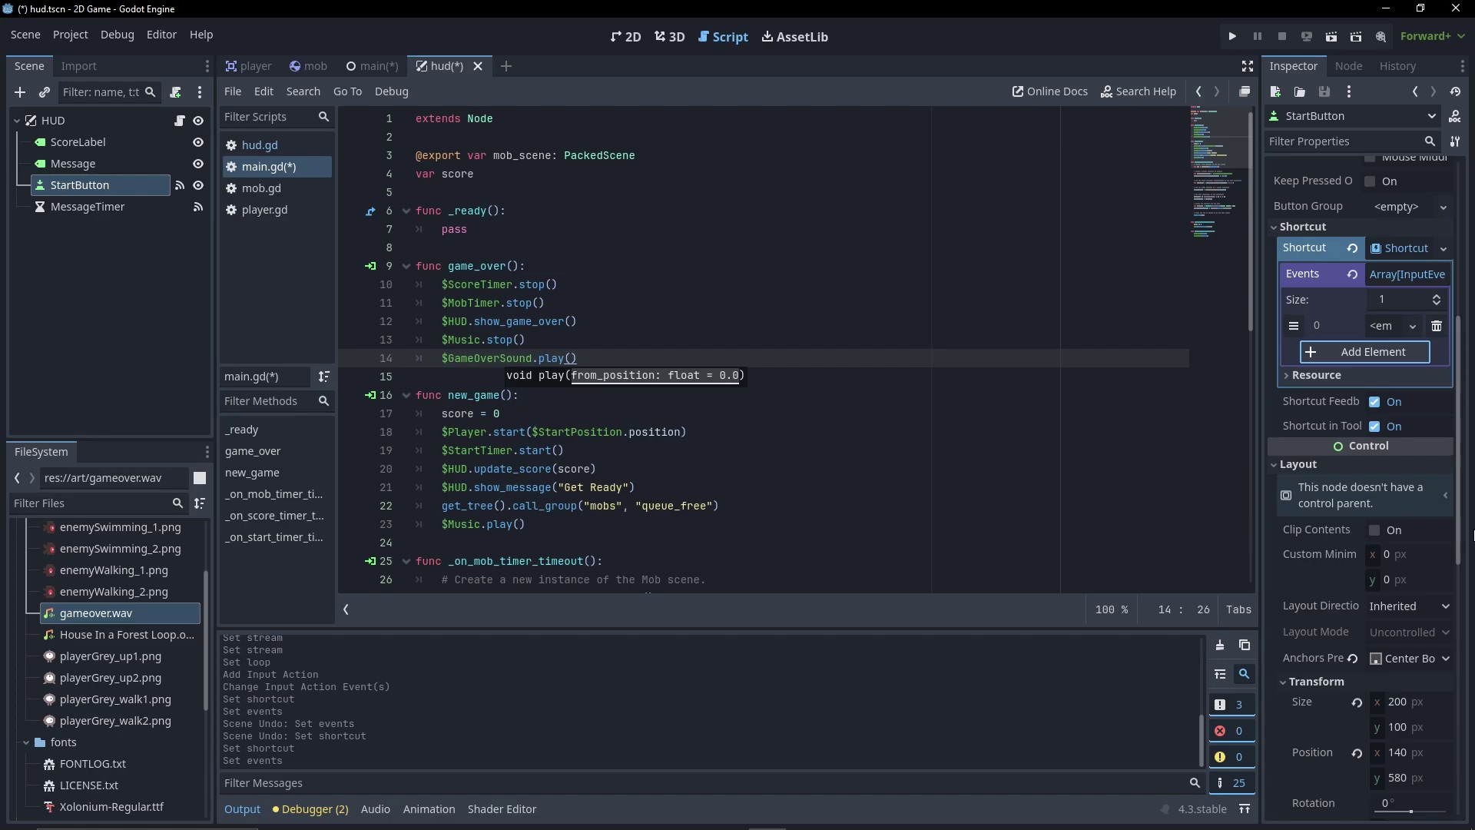
click(1382, 326)
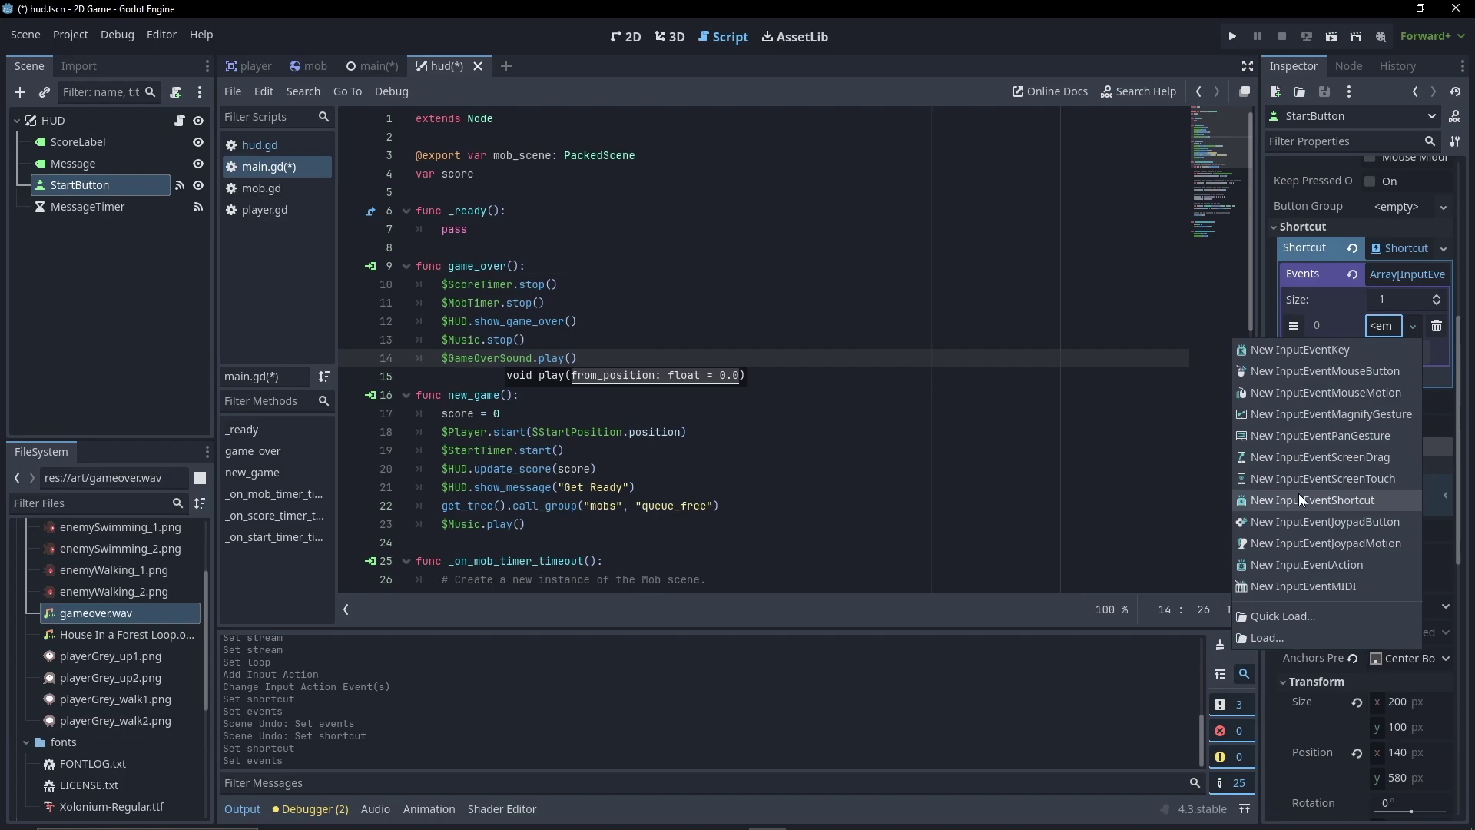
click(1316, 566)
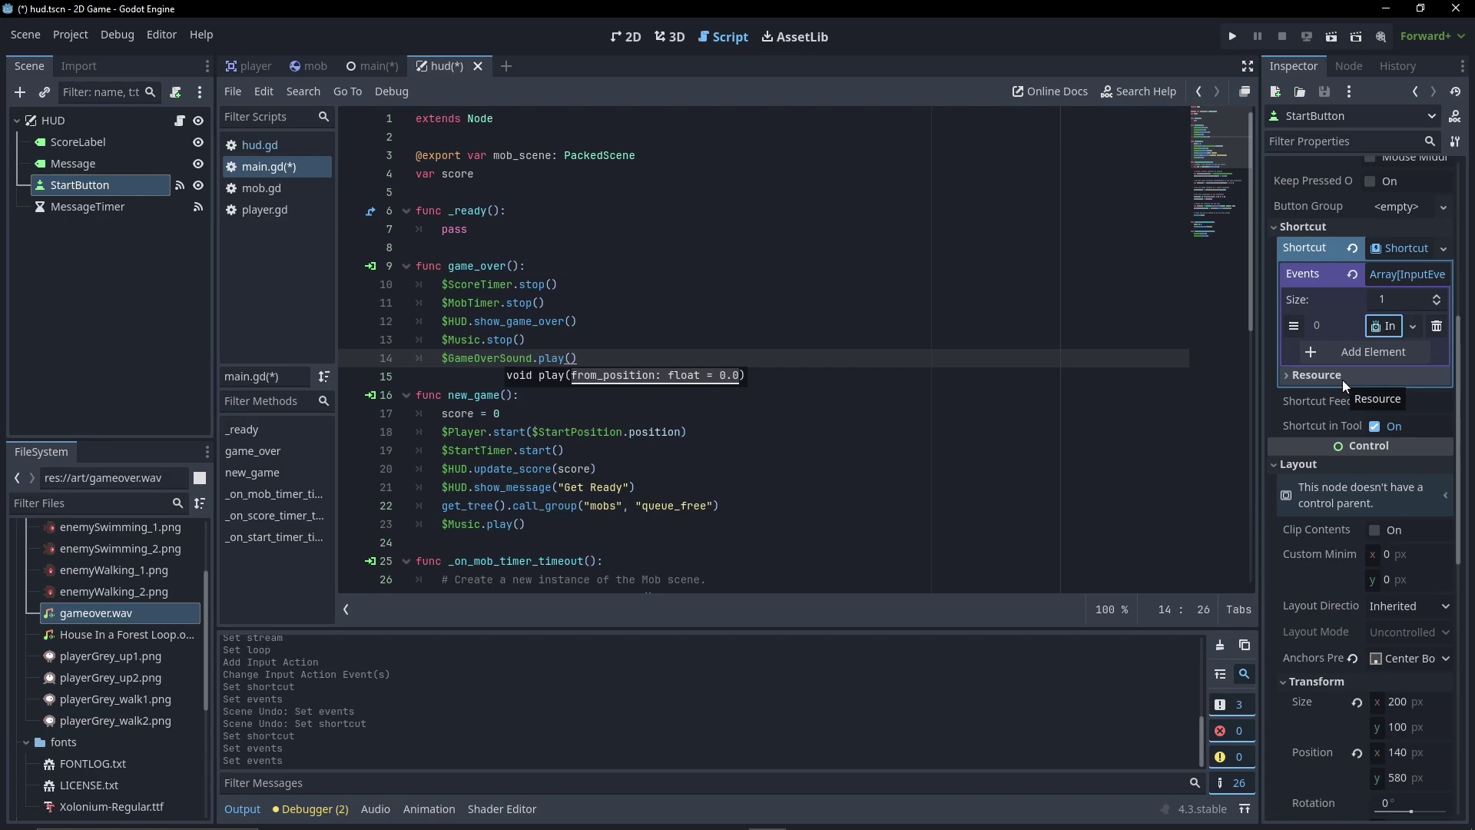
- Recheck the docs' InputEventAction example, then expand the event in Godot and set its Action to start_game
mouse_move(753, 821)
click(682, 820)
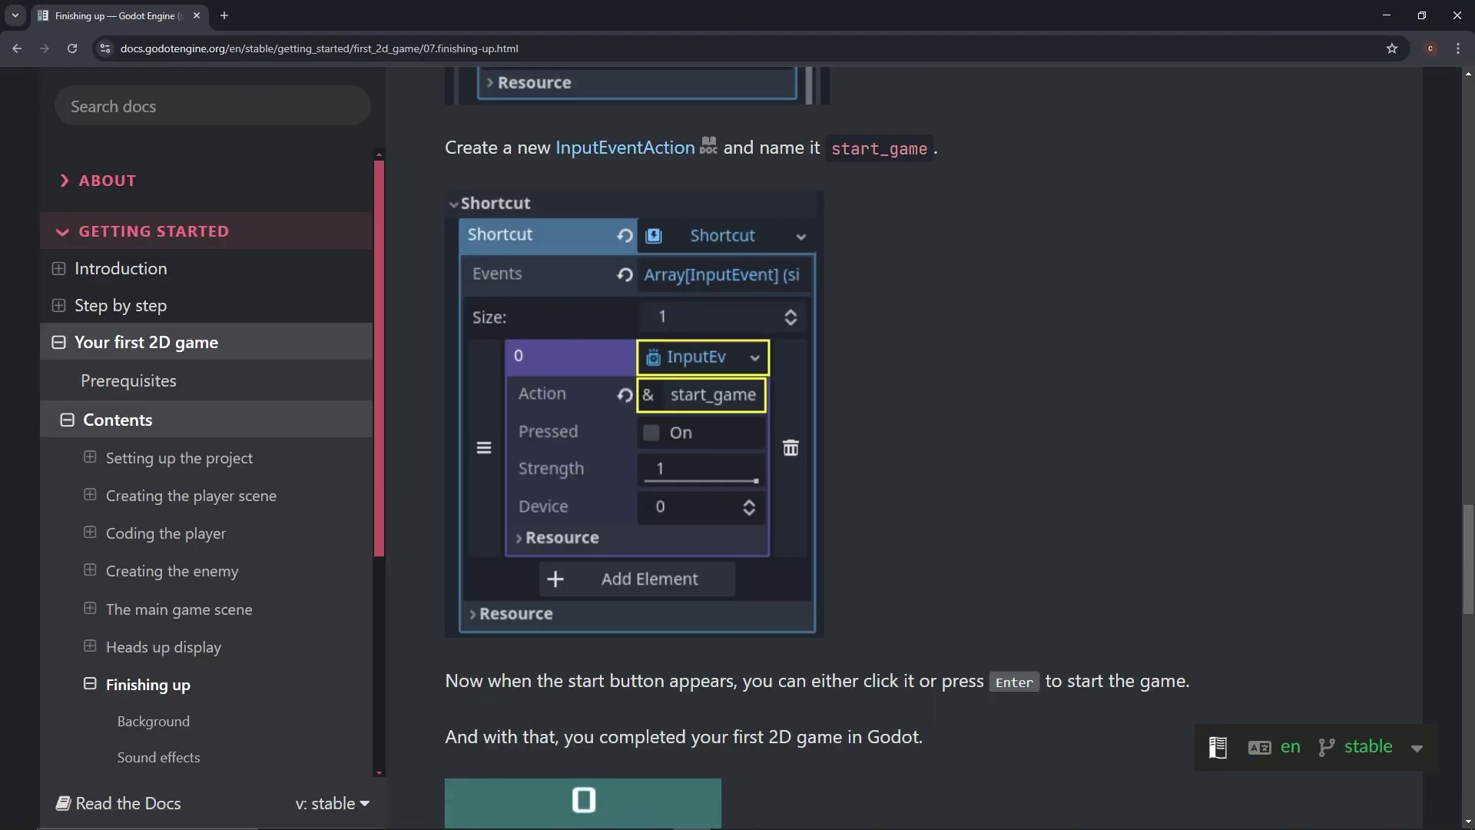
click(767, 821)
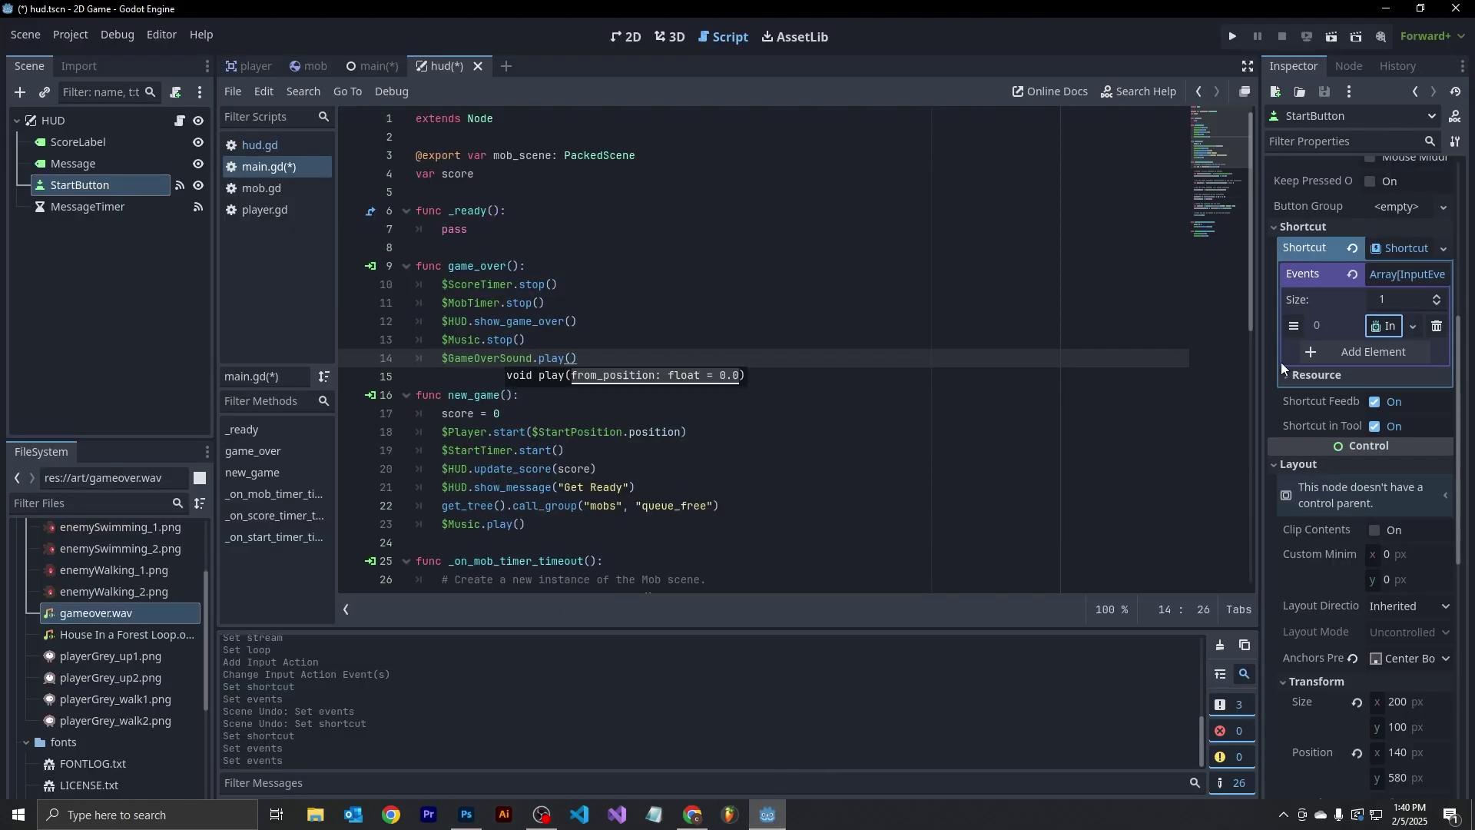
click(1388, 328)
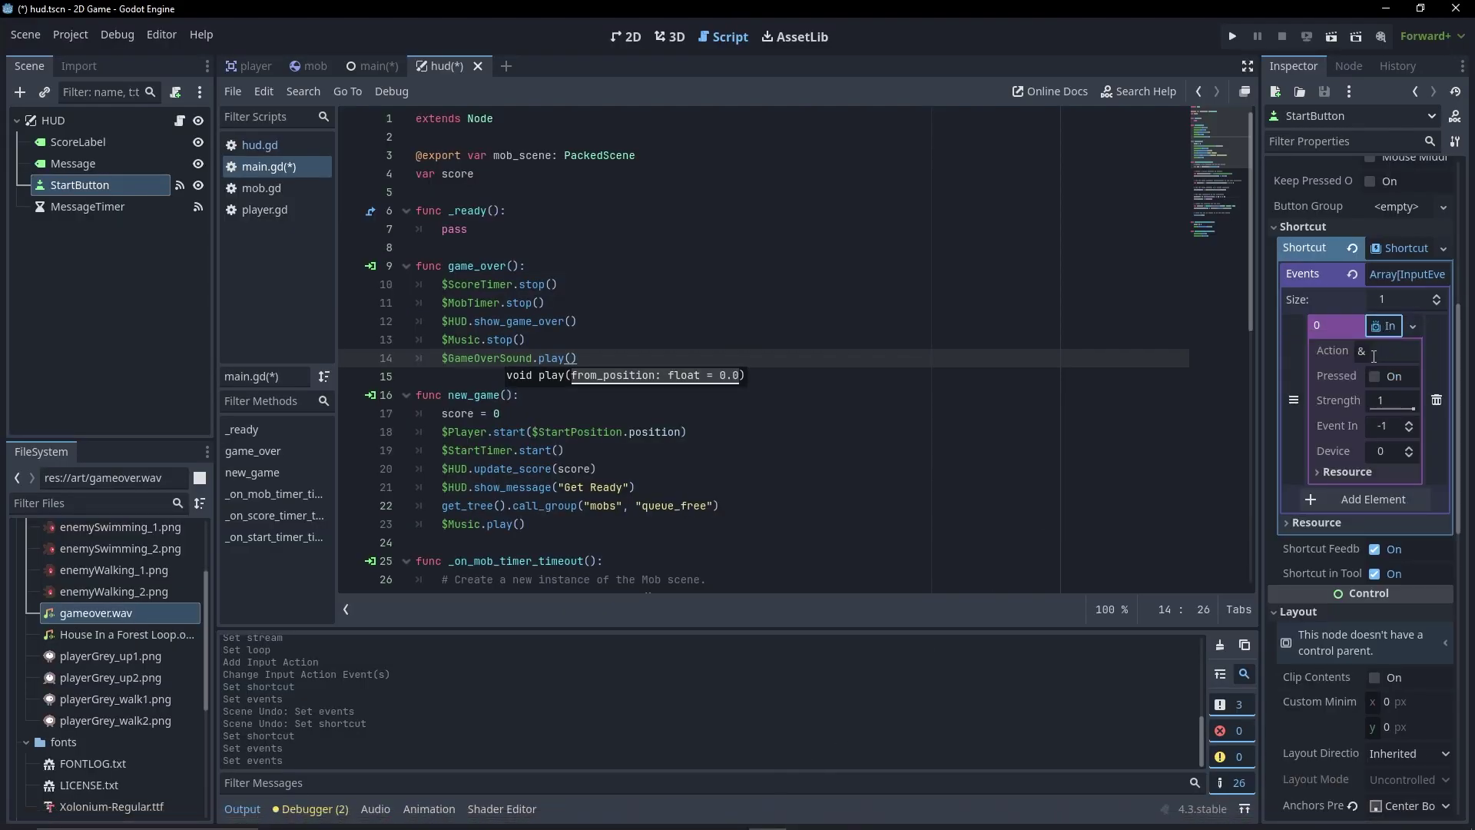
click(1383, 352)
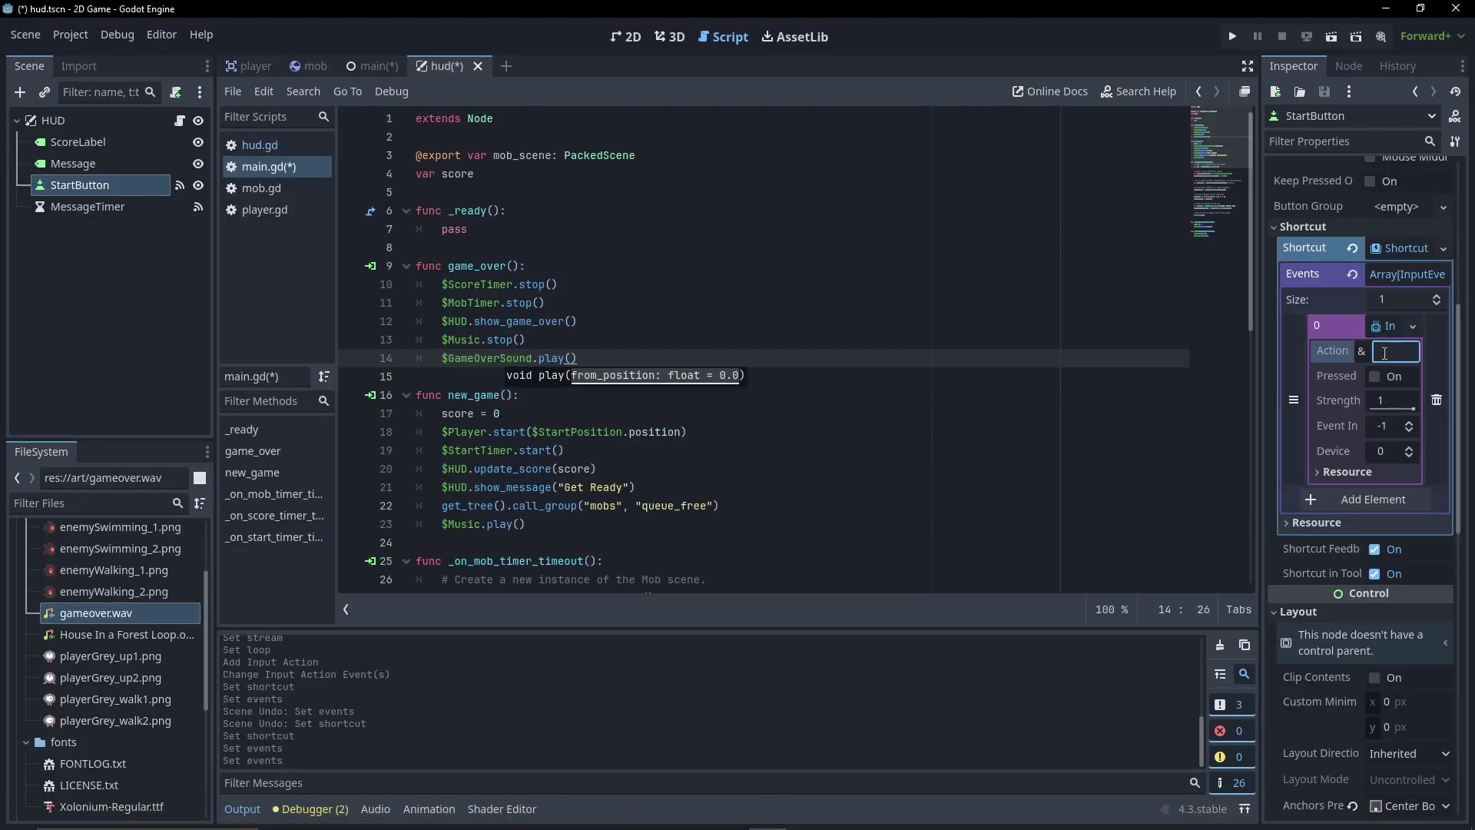
text(start_game)
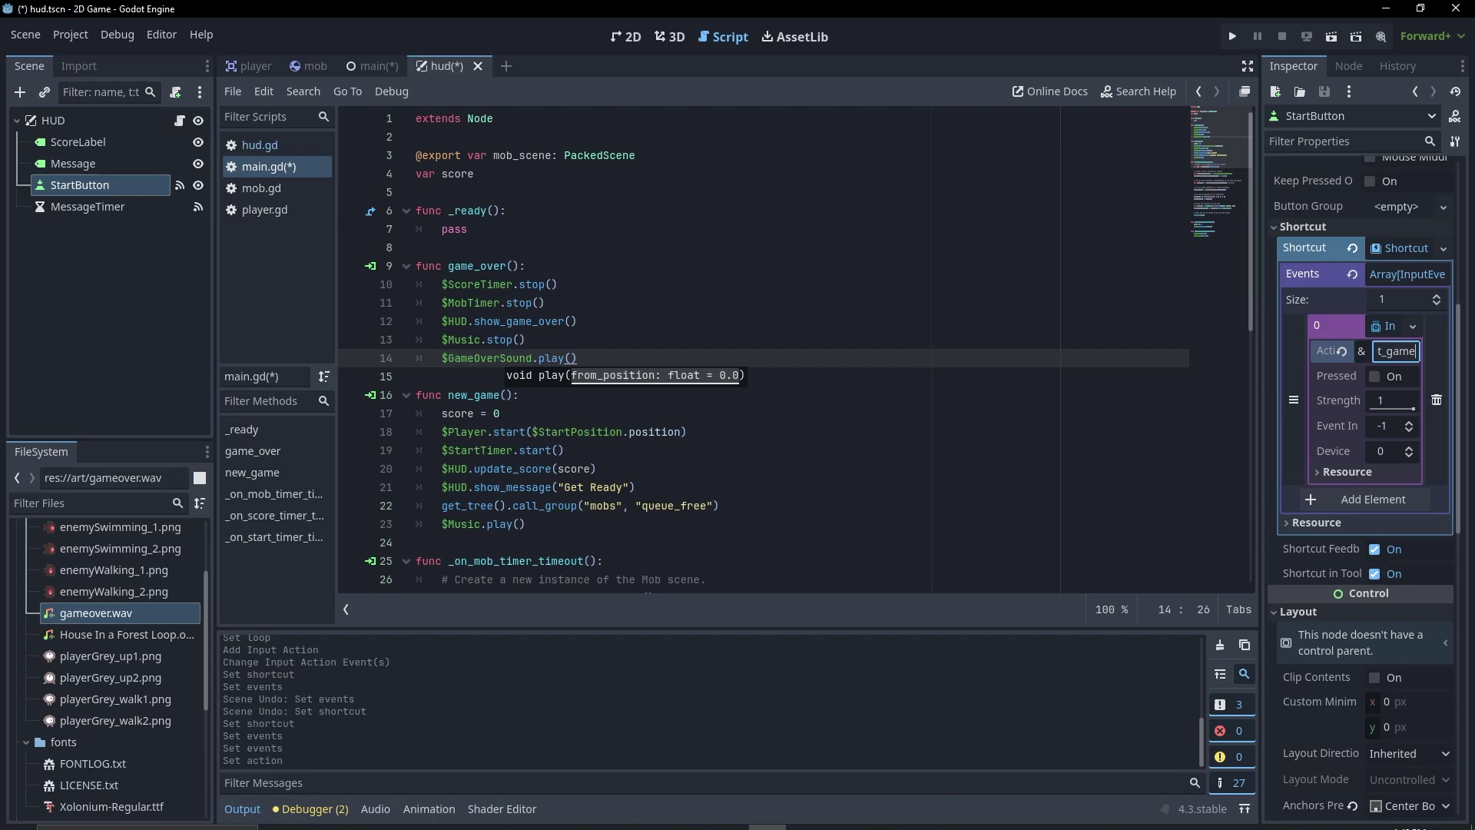
- Read the docs' note in the browser on starting the game with Enter and return to Godot
click(686, 816)
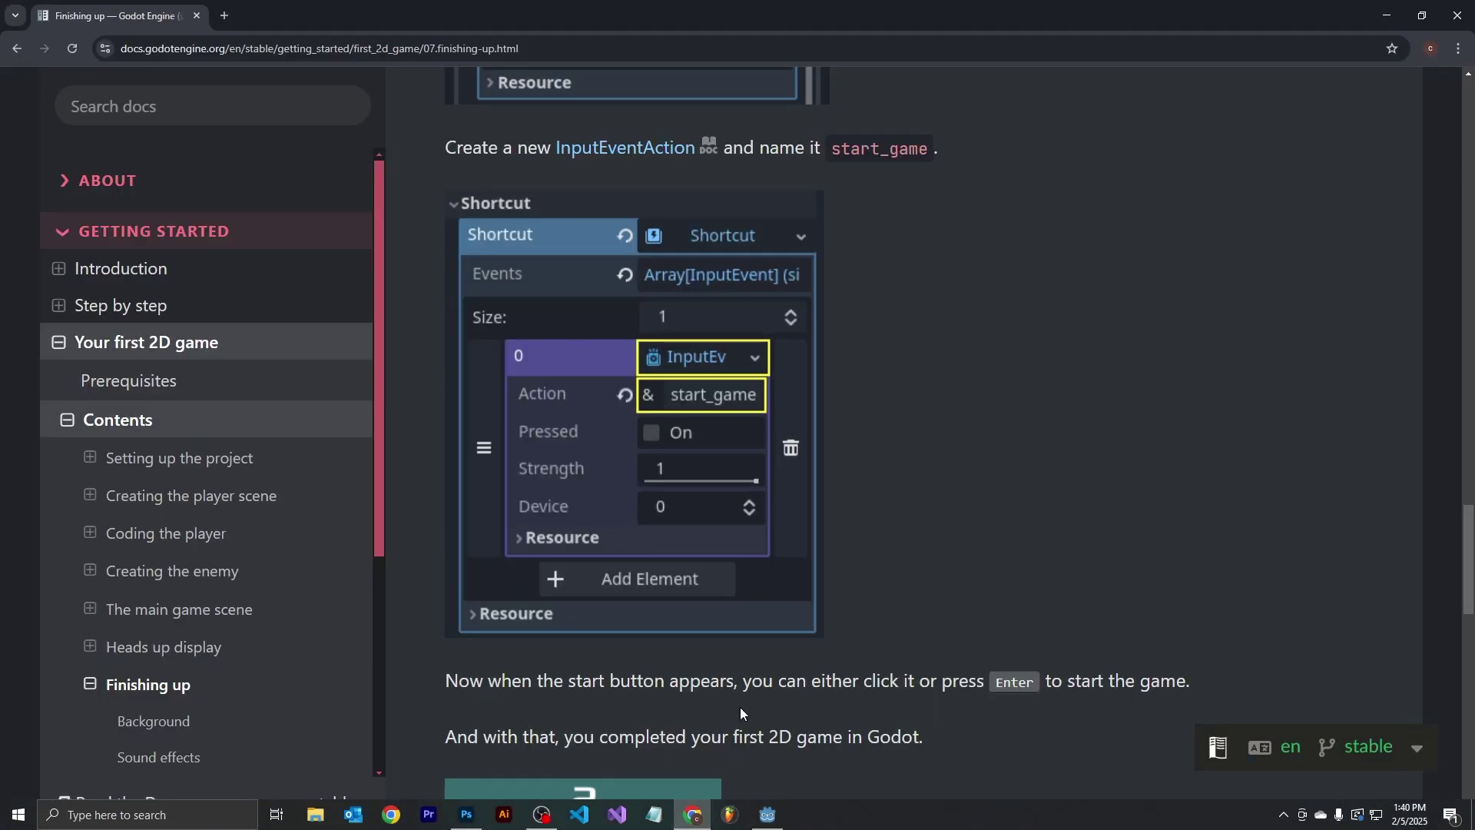
scroll(997, 381, down, 3)
scroll(1031, 461, down, 2)
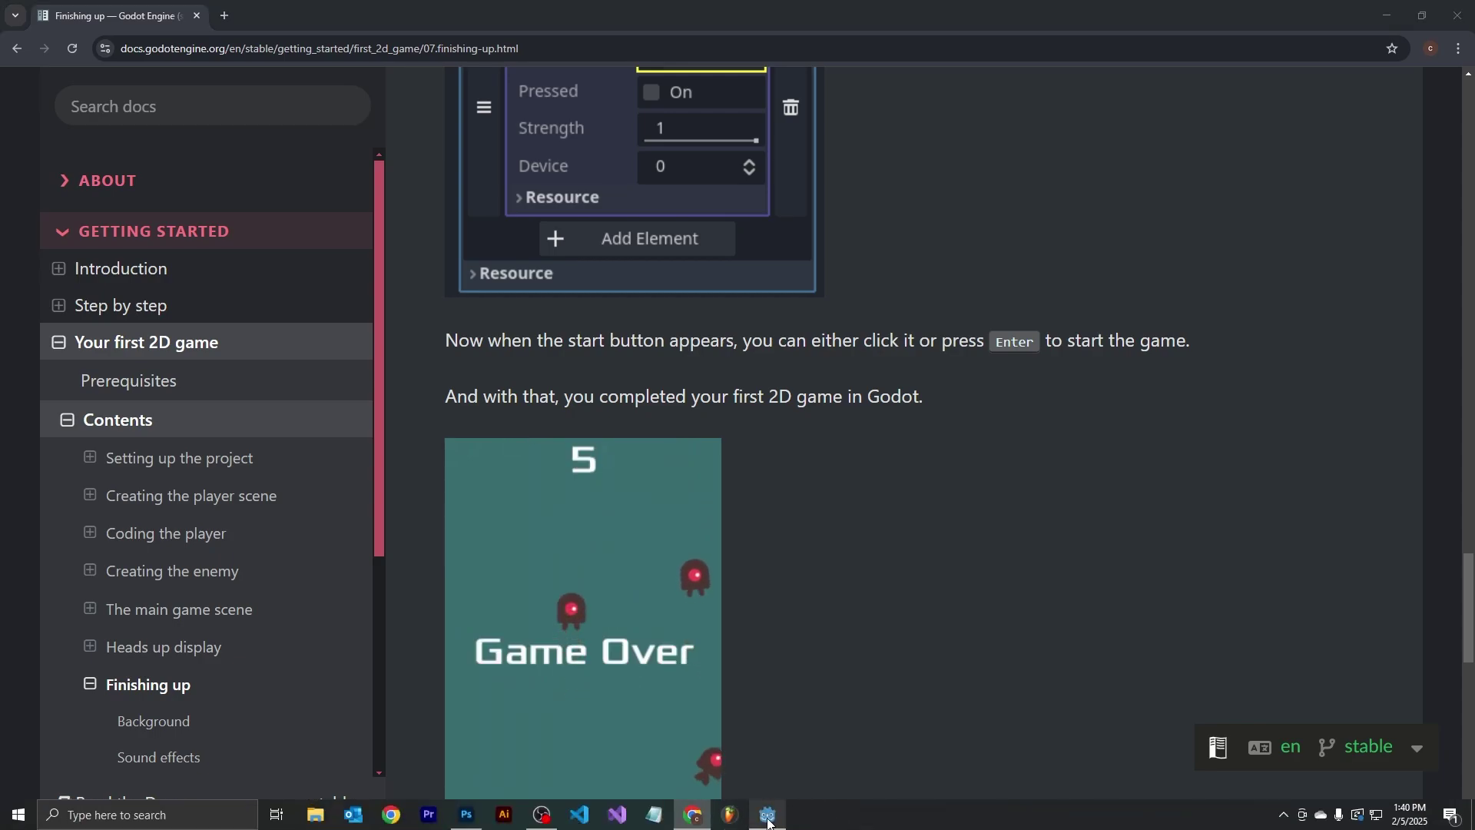
click(770, 817)
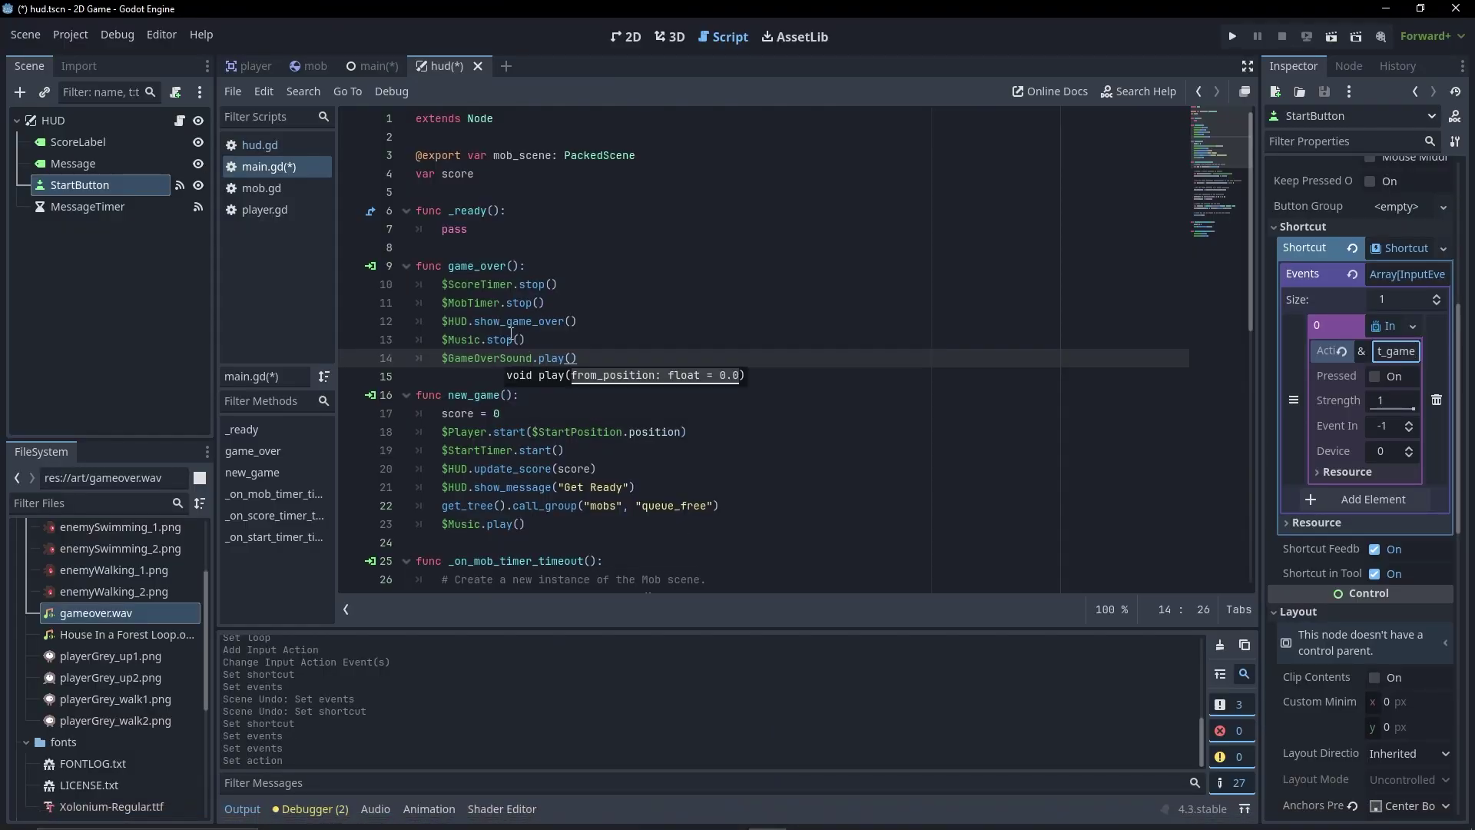
- In the main scene, hide ColorRect and show TextureRect, checking the background in the 2D view before returning to the script
click(356, 60)
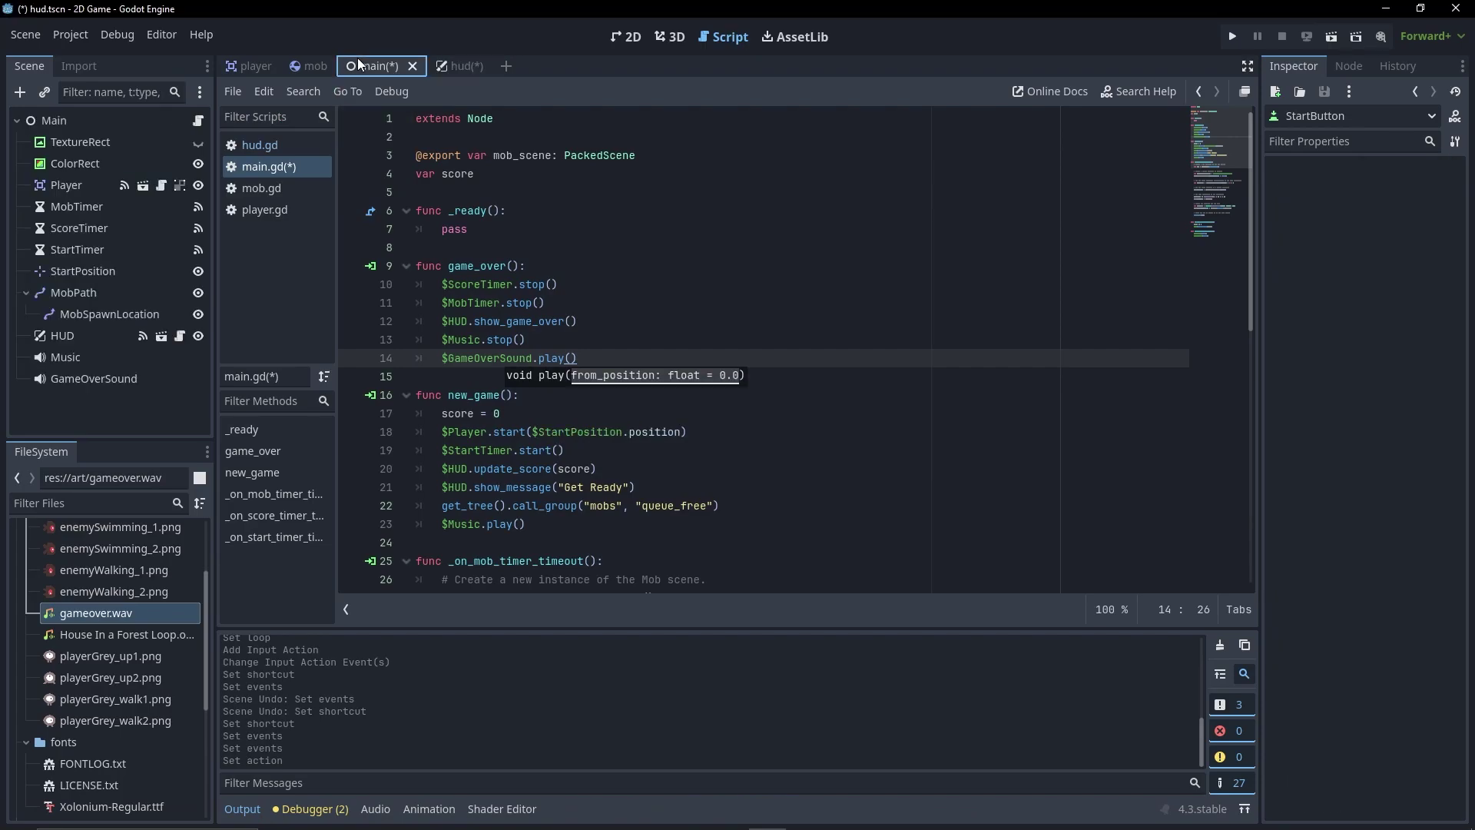
click(198, 165)
click(198, 143)
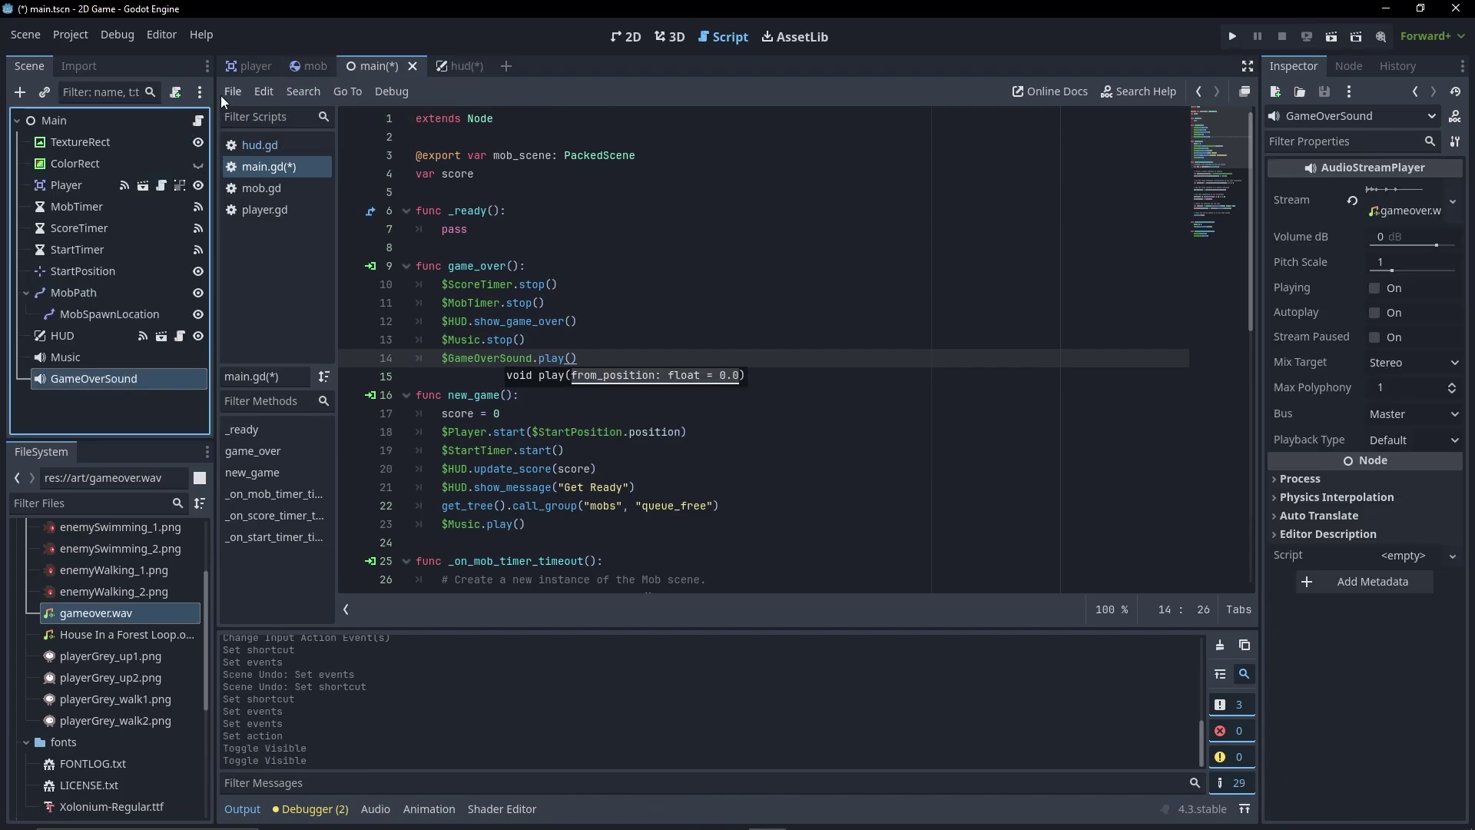
click(635, 39)
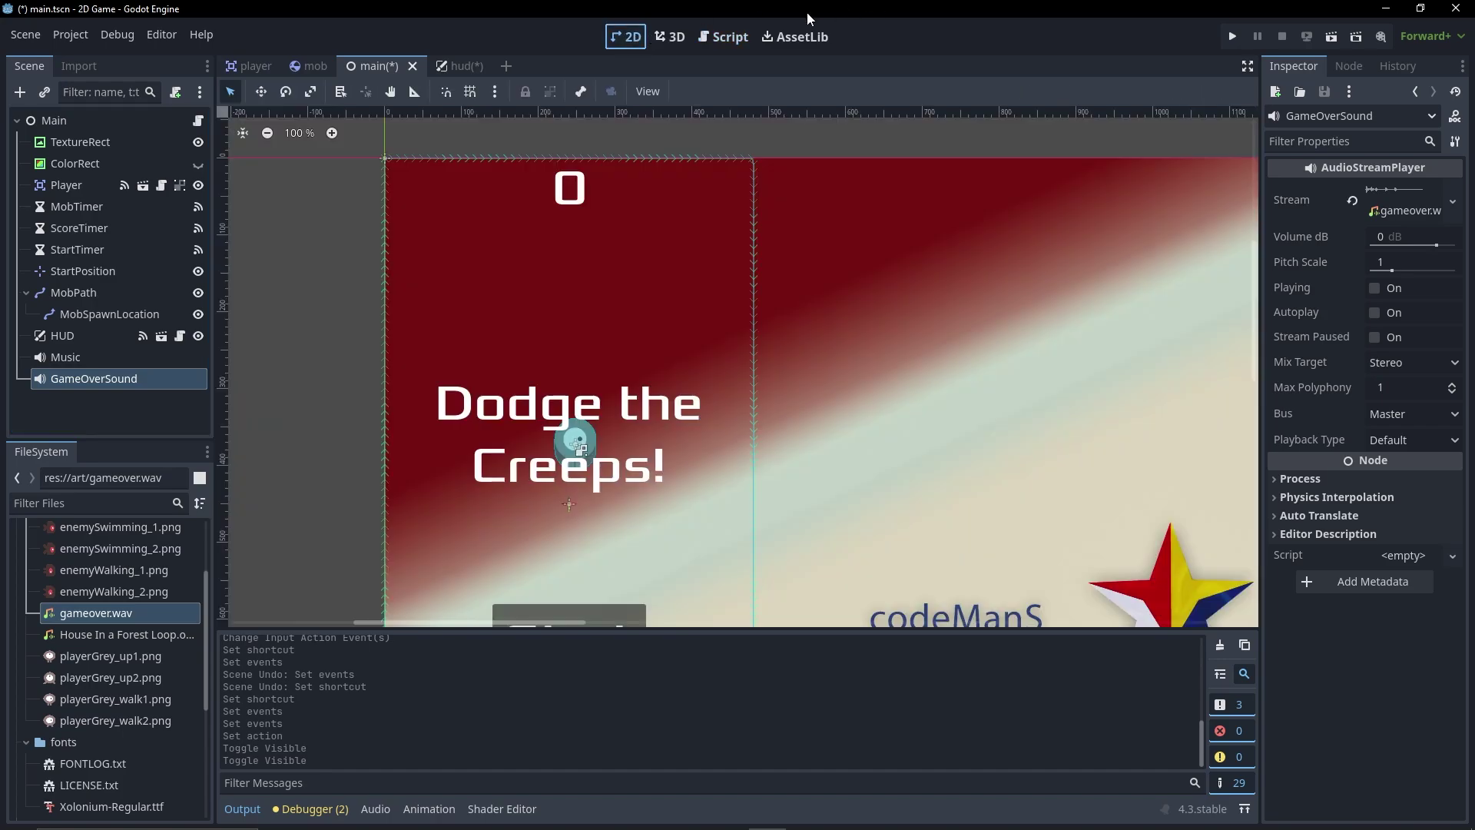
click(732, 36)
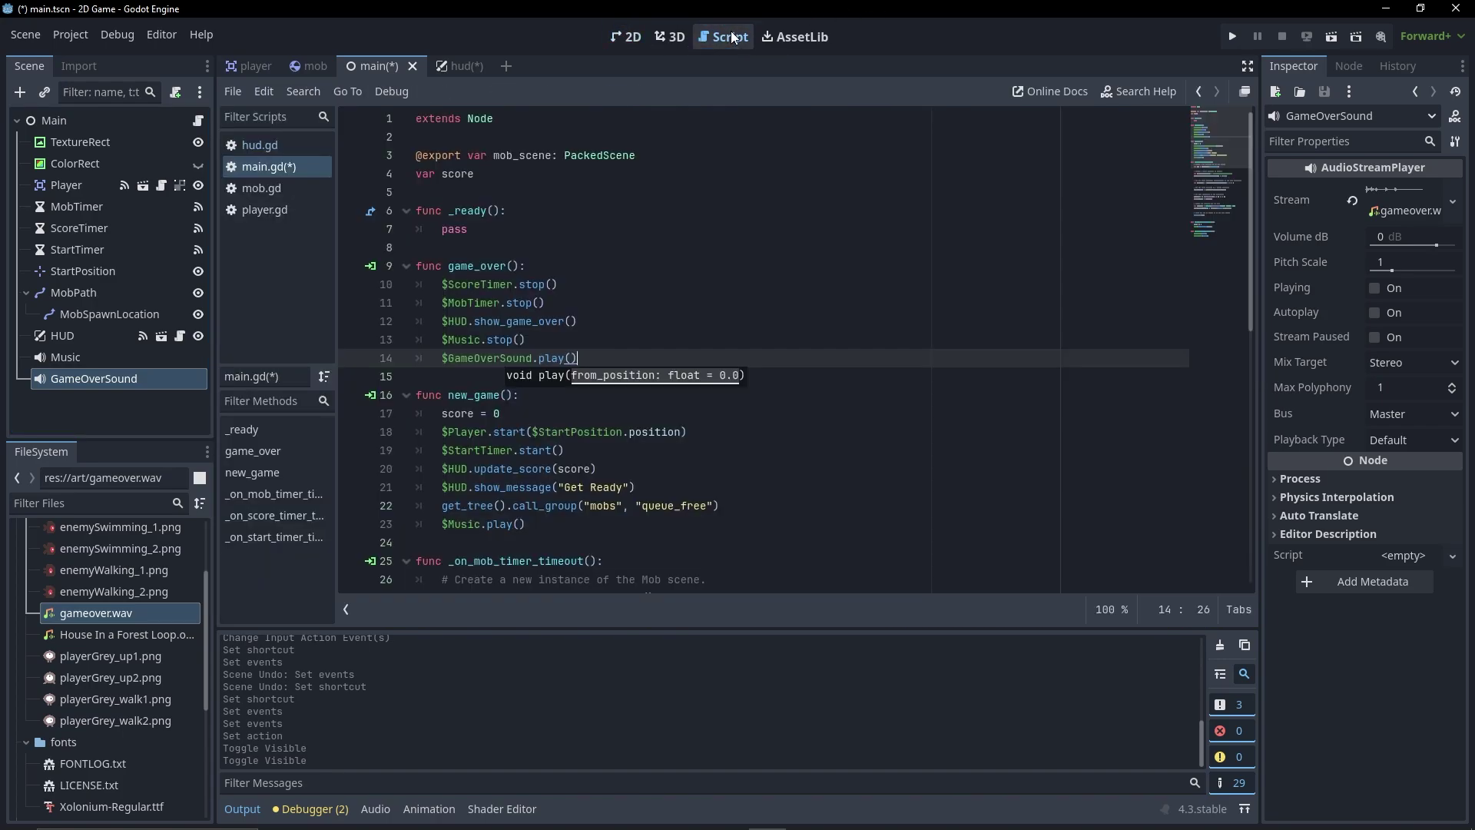
- Run the project, start the game with the Enter shortcut, steer the player among the creeps until game over, and close the game window
key(F5)
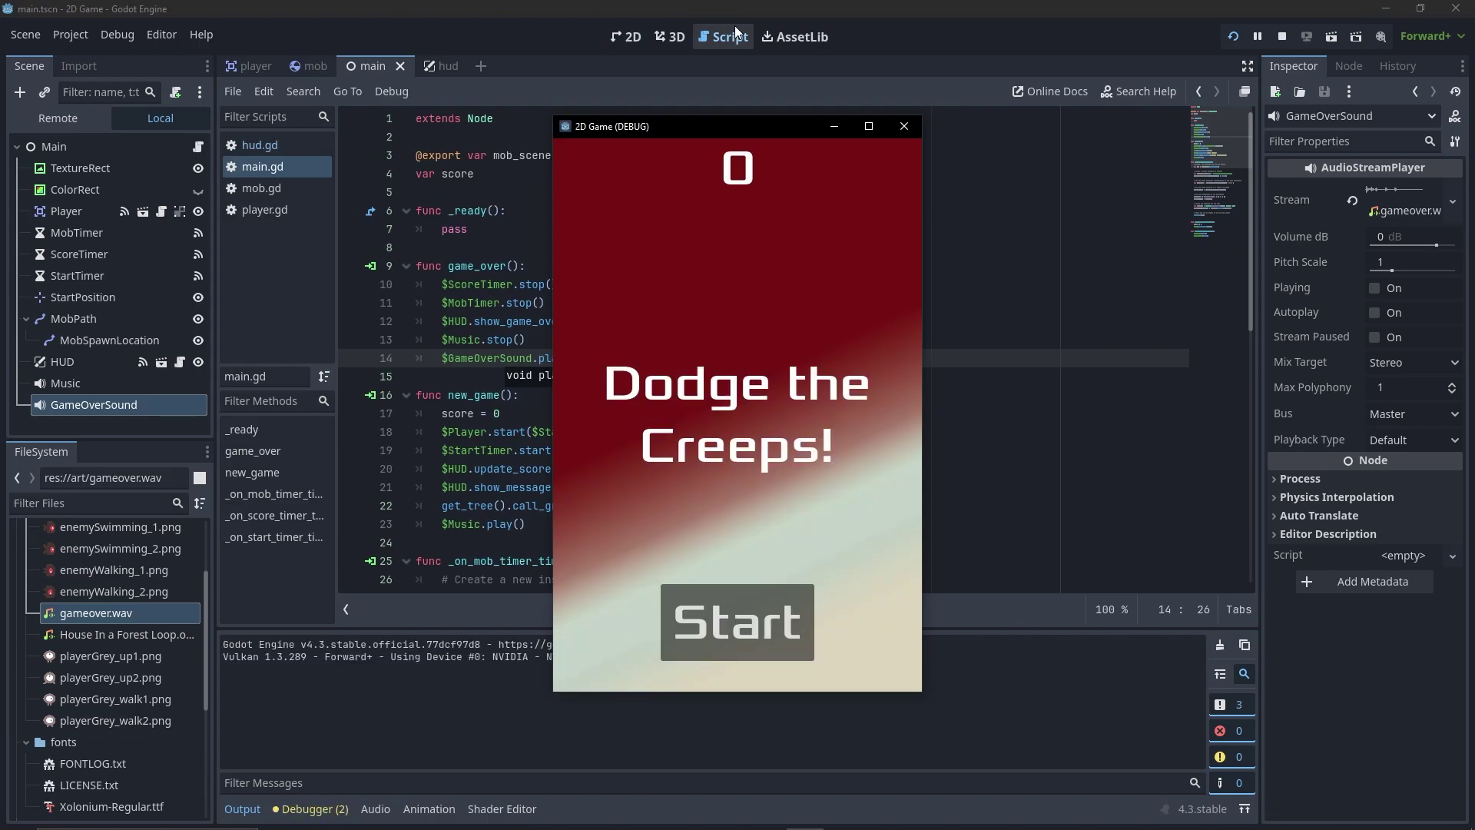
key(Return)
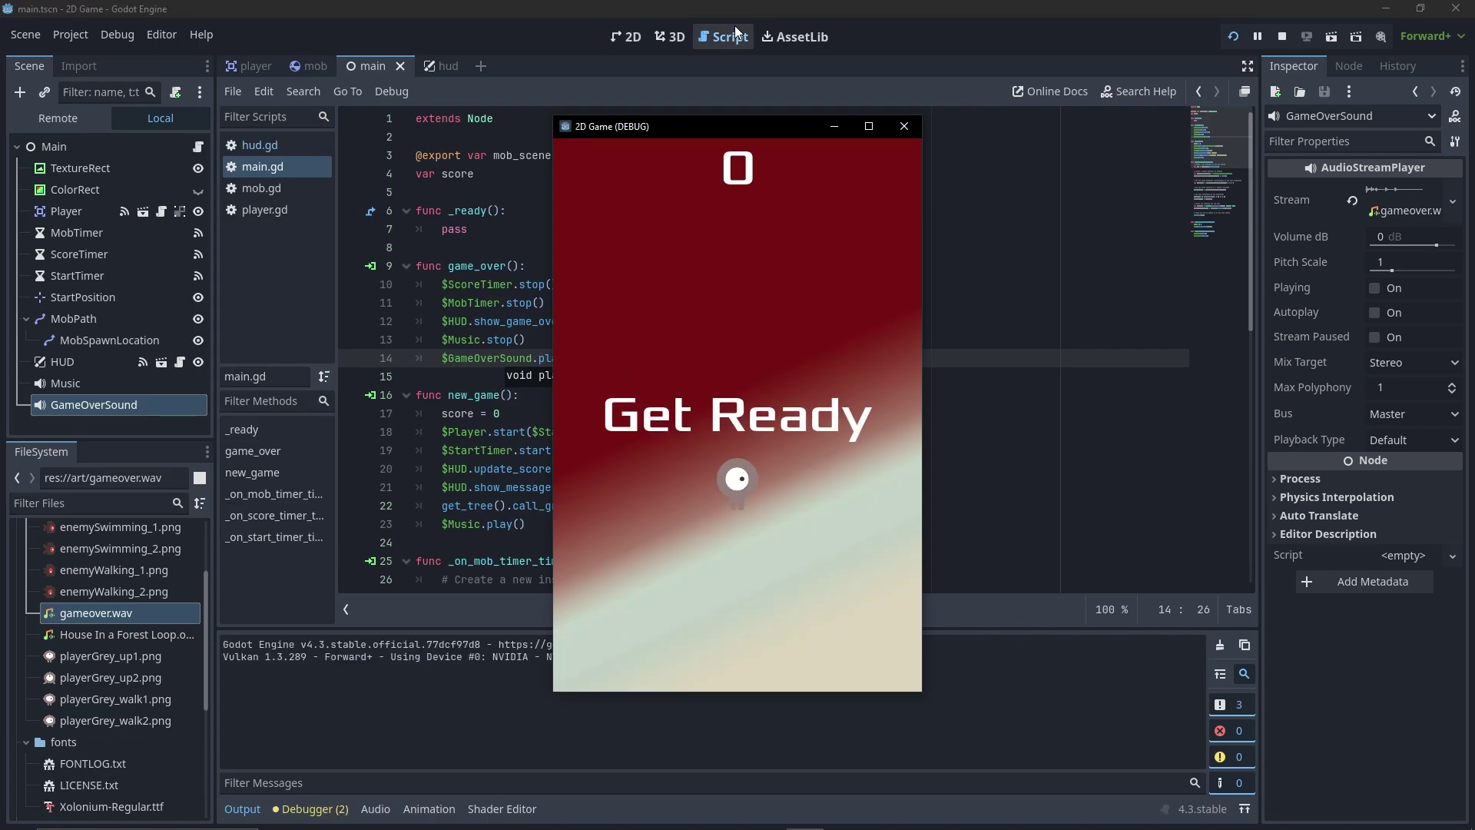
key(Up)
key(Down)
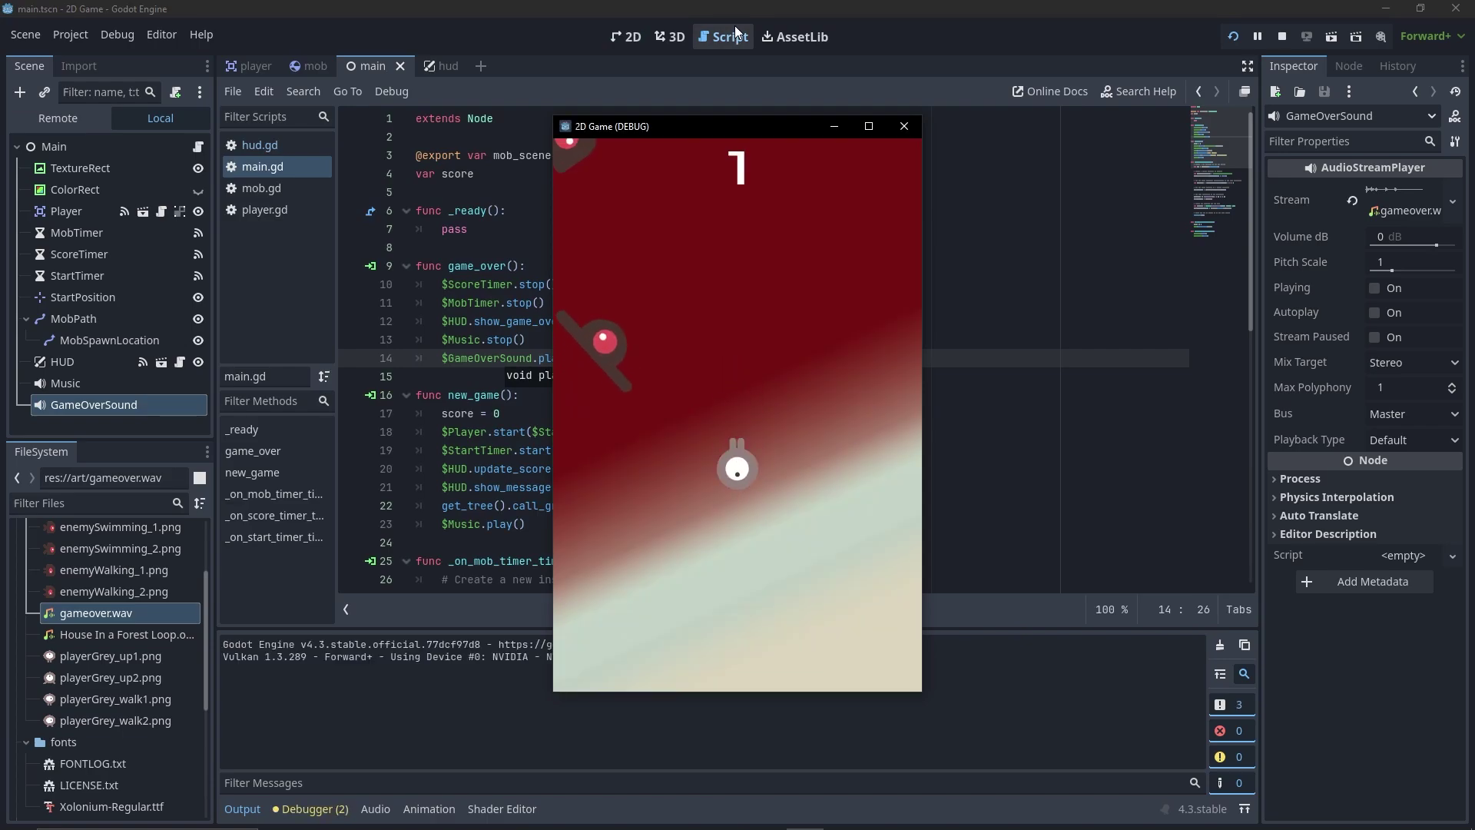
key(Left)
key(Up)
key(Right)
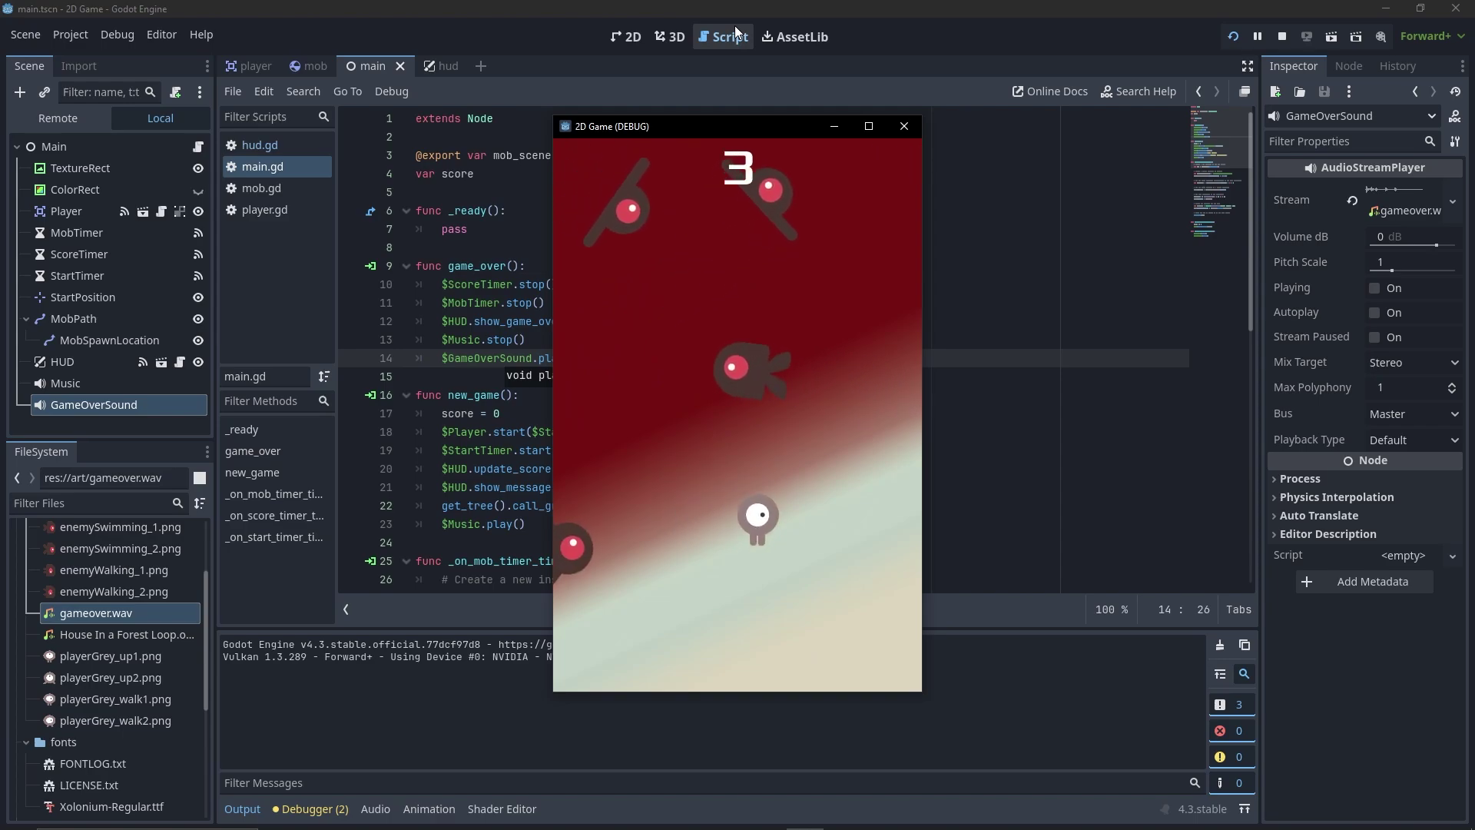
key(Left)
key(Up)
key(Left)
key(Right)
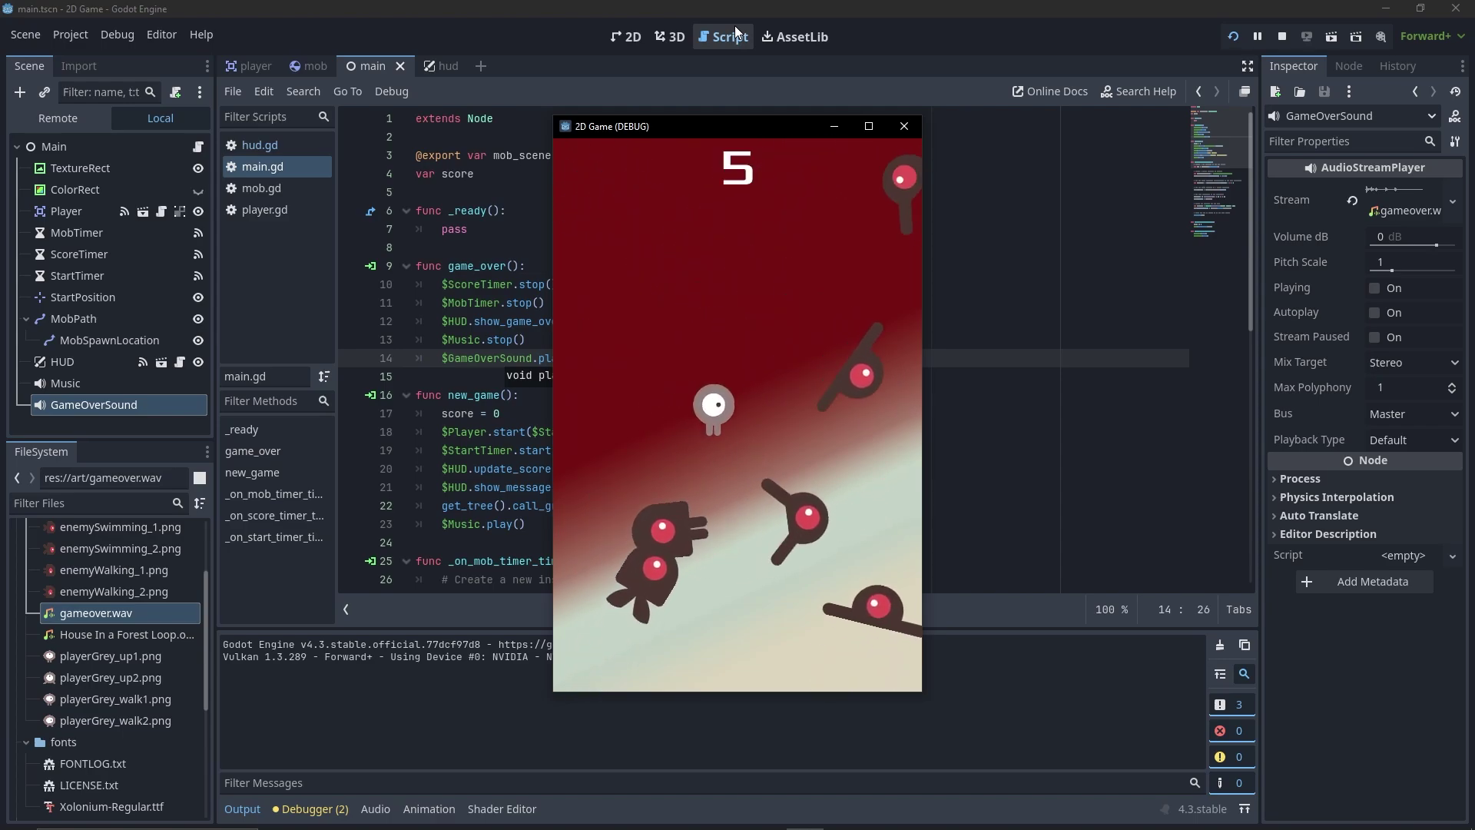
key(Down)
key(Left)
key(Right)
key(Down)
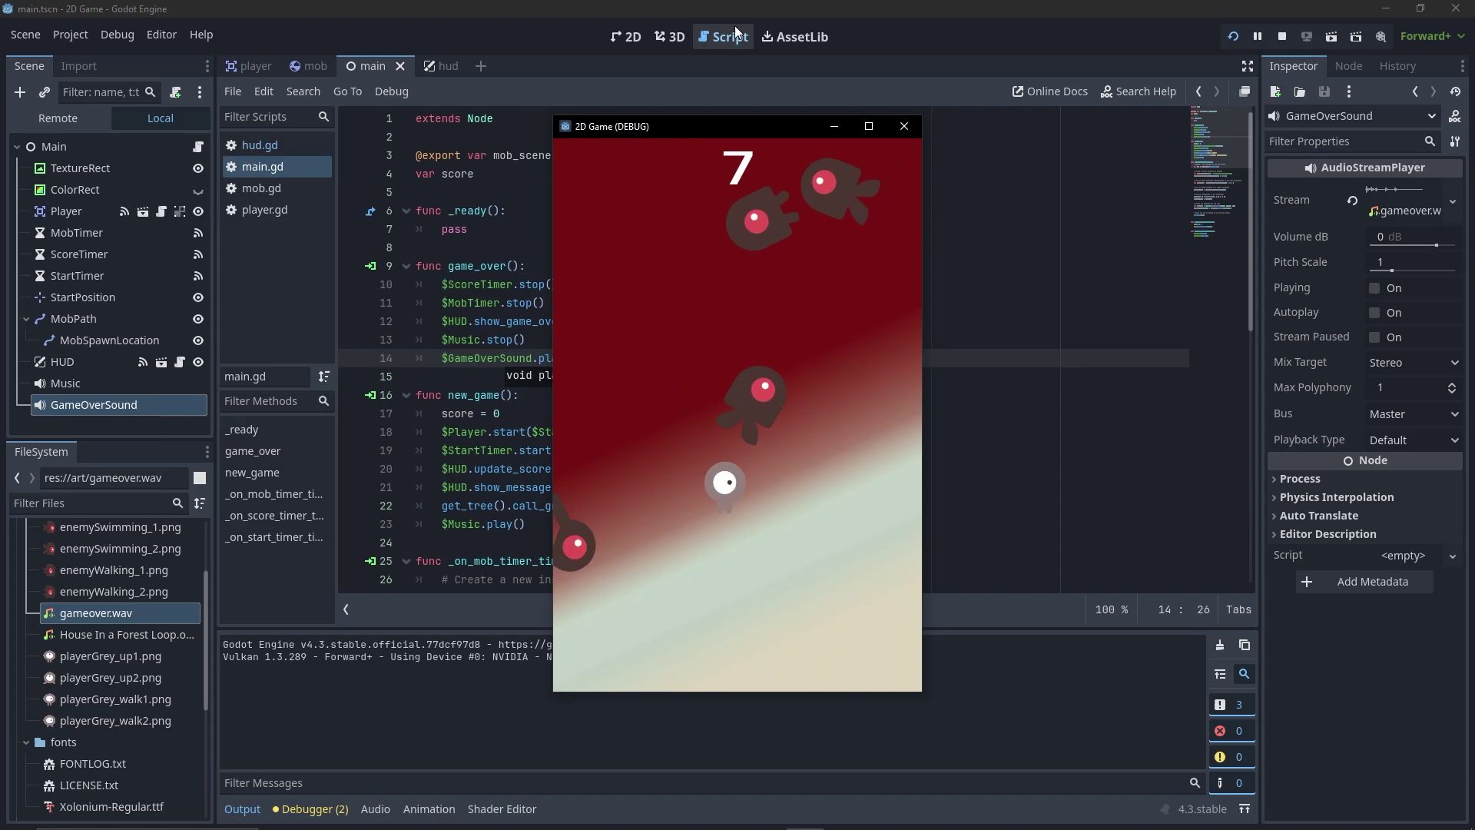
key(Left)
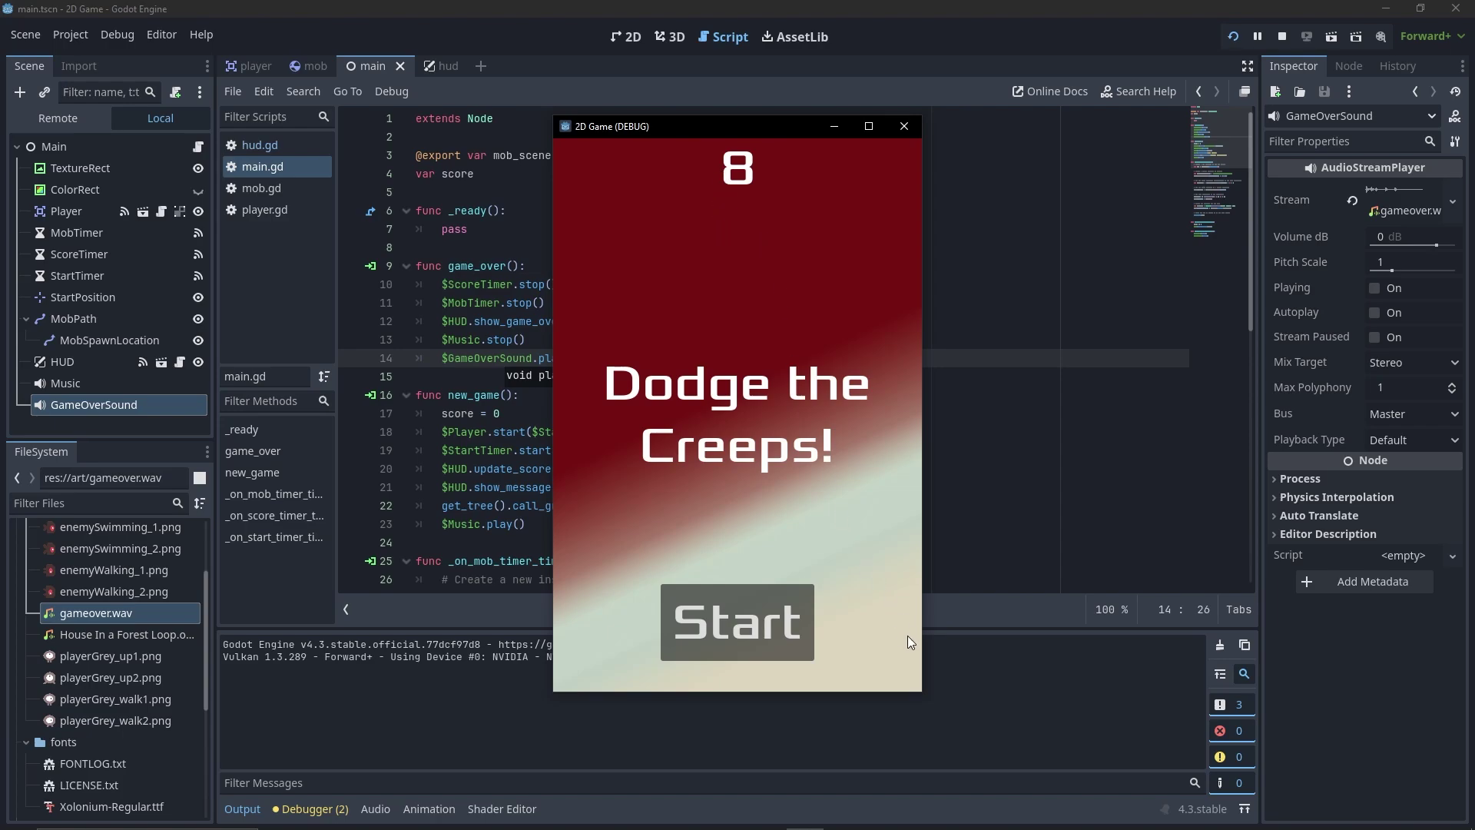
click(904, 126)
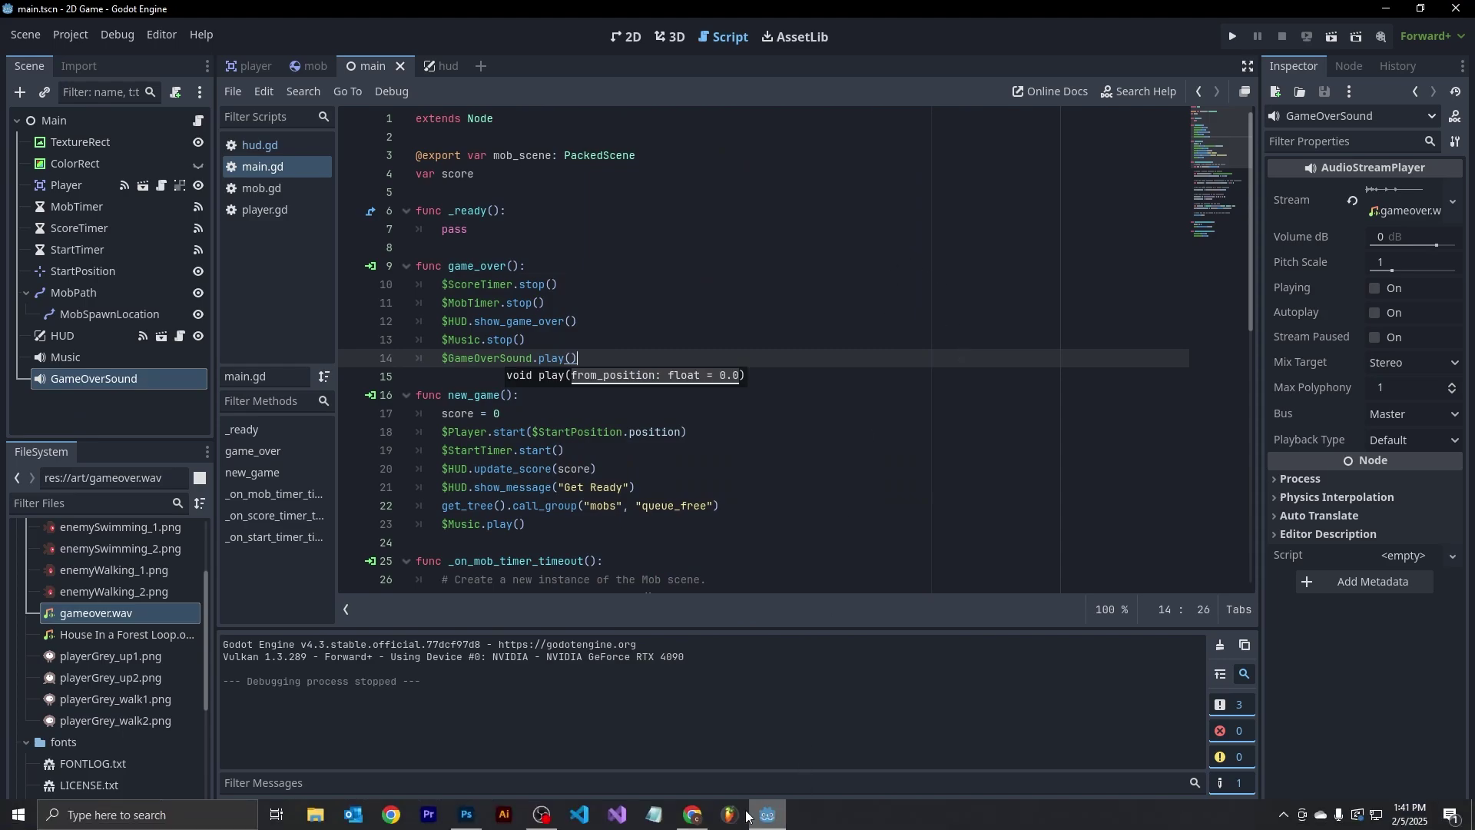
- Switch to the browser and read the docs' closing summary and the section on sharing the finished game with others
click(693, 815)
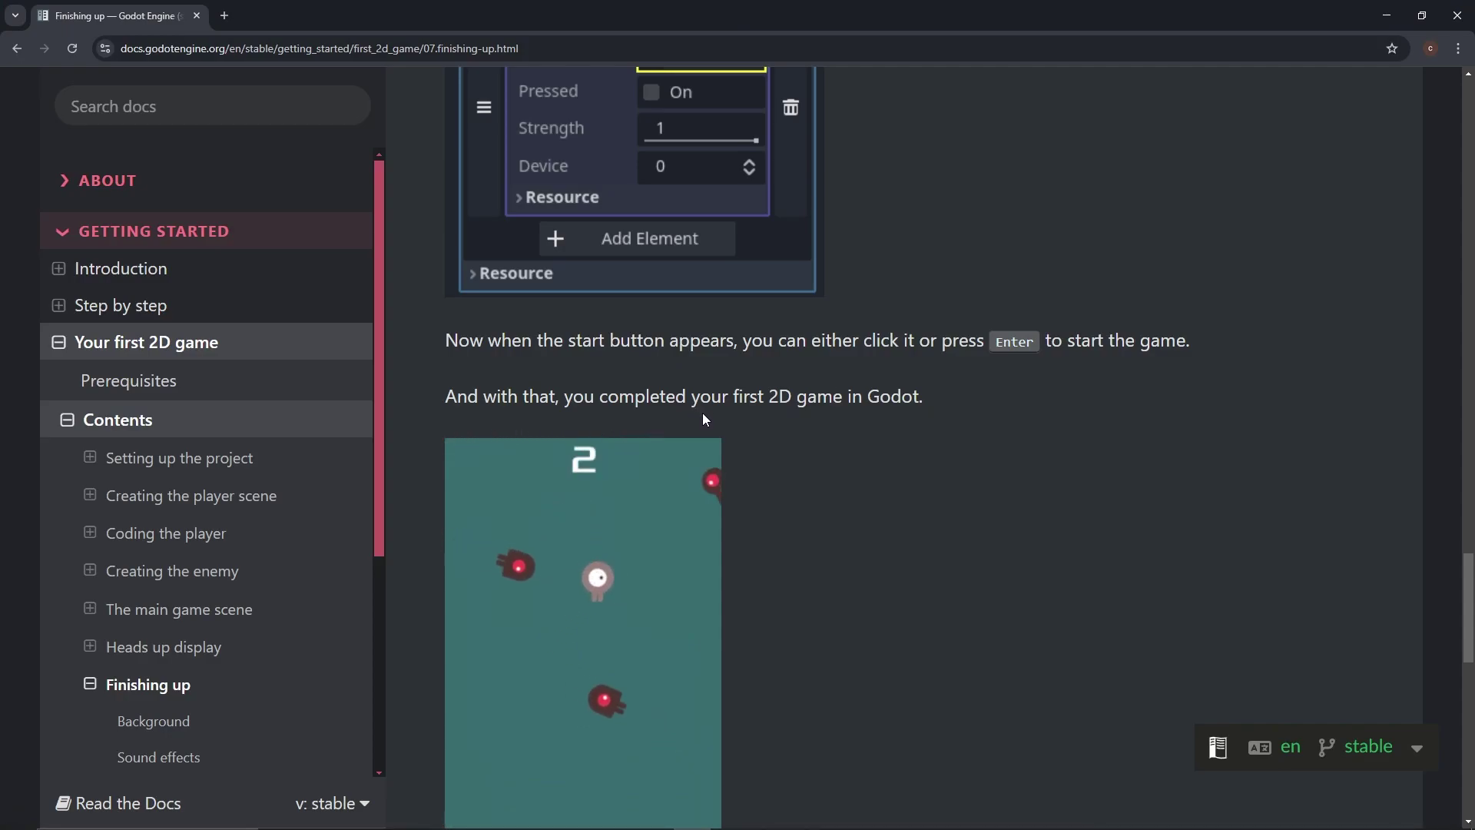
scroll(1066, 379, down, 8)
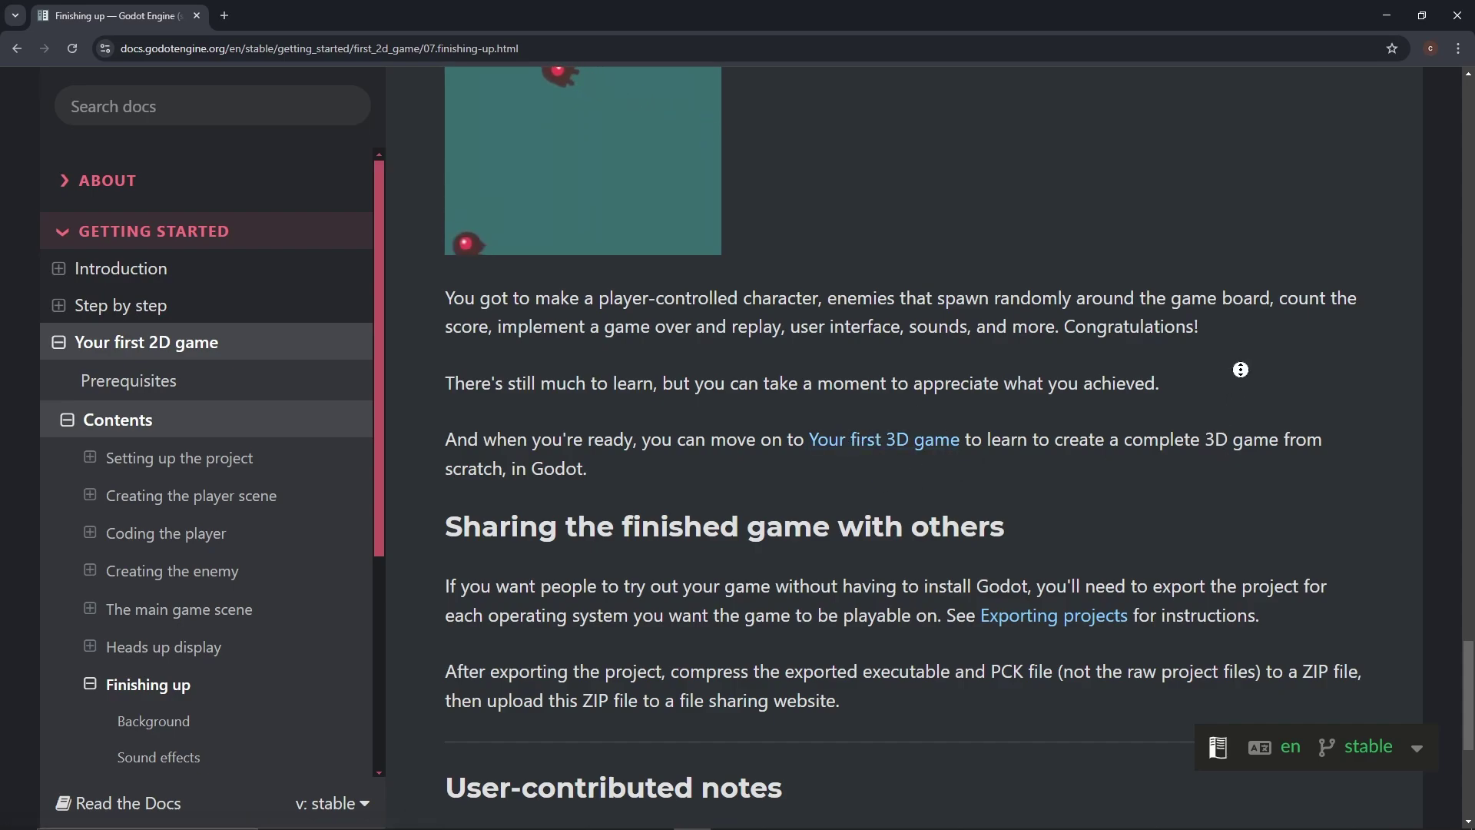
scroll(1240, 370, down, 4)
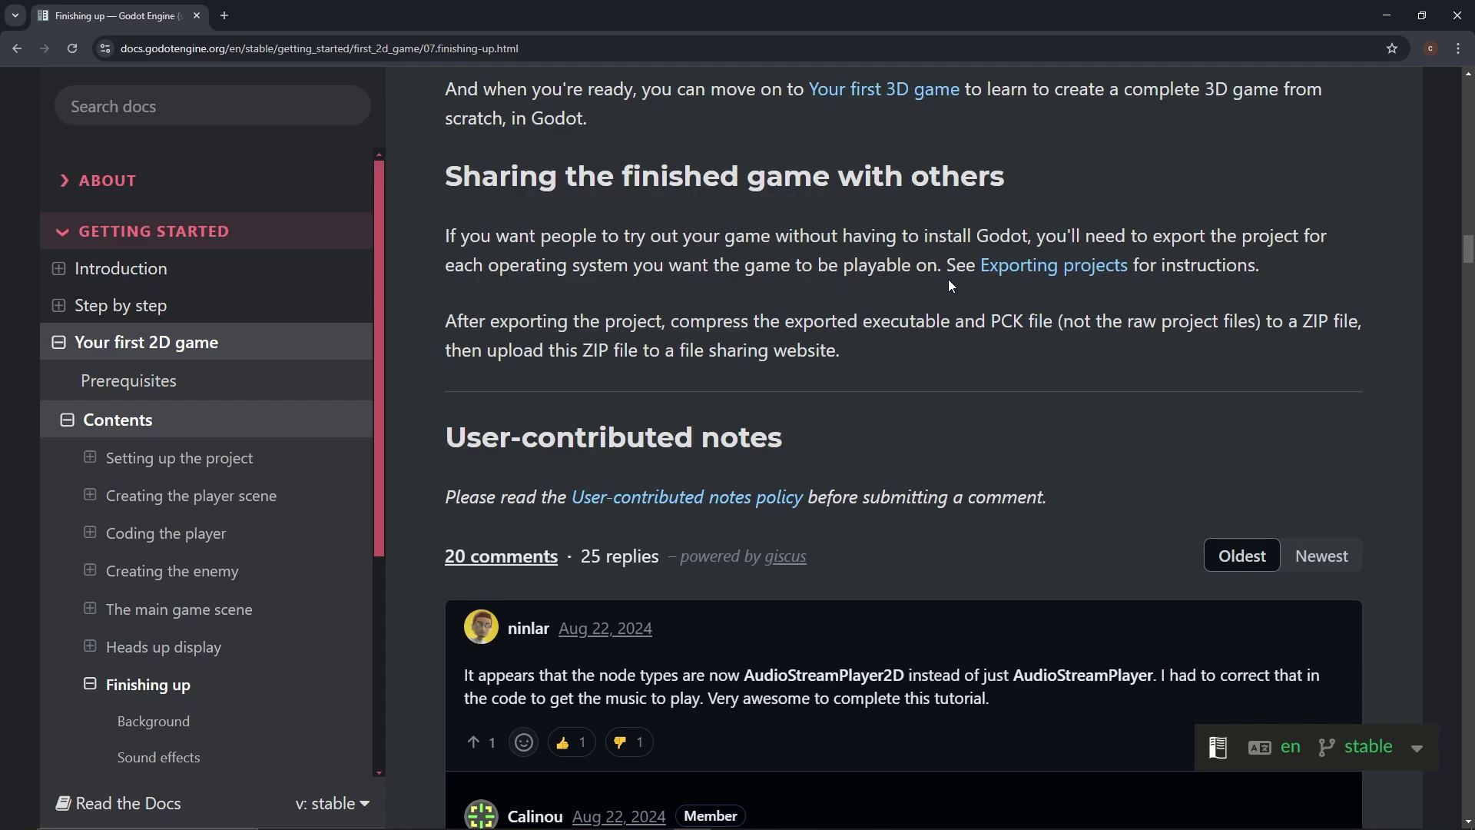
- Open the Exporting projects link in a new browser tab, look over the page and its manual contents, and close the tab
right_click(1034, 265)
click(1107, 280)
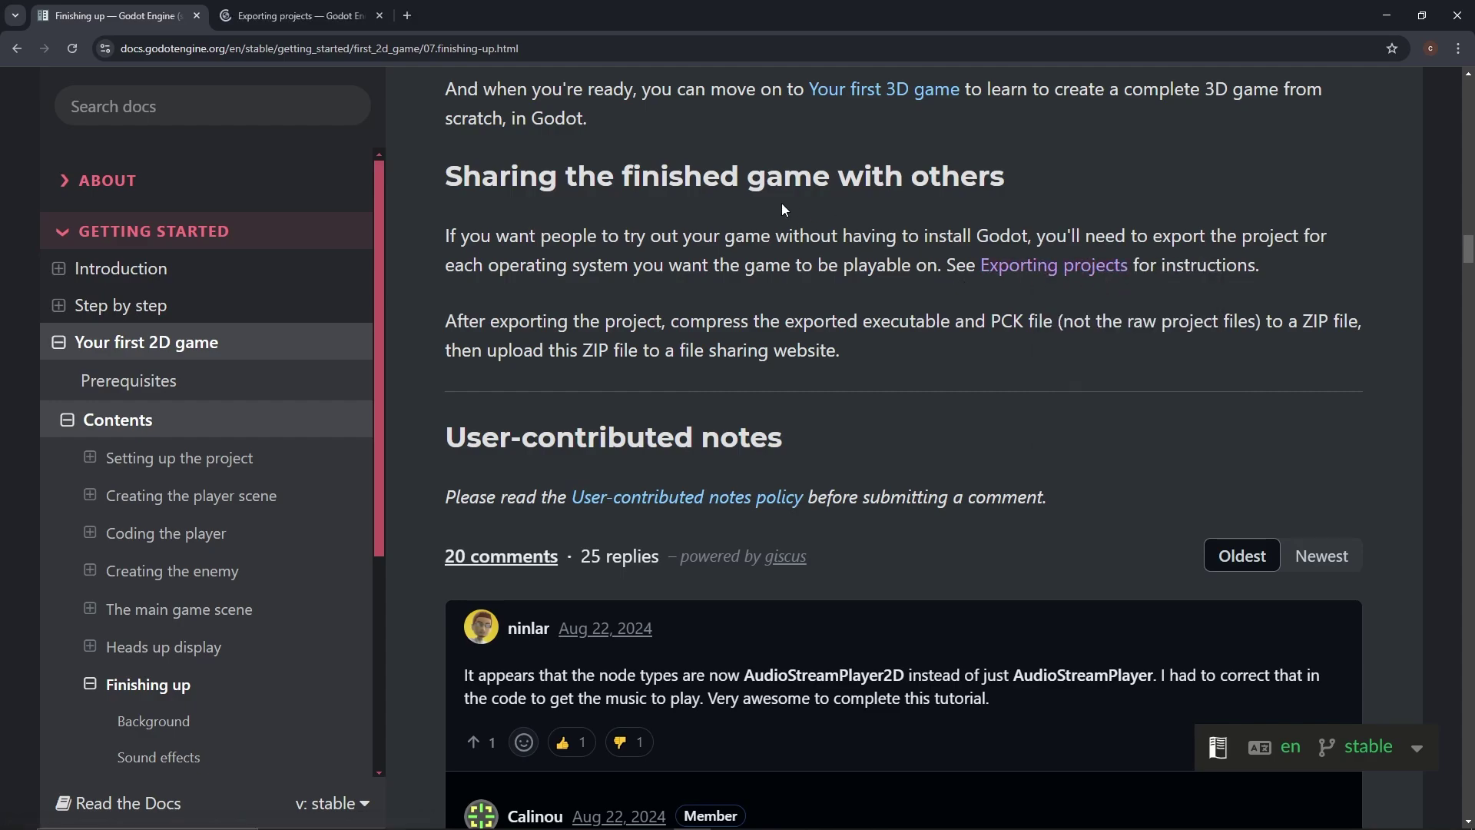
click(348, 27)
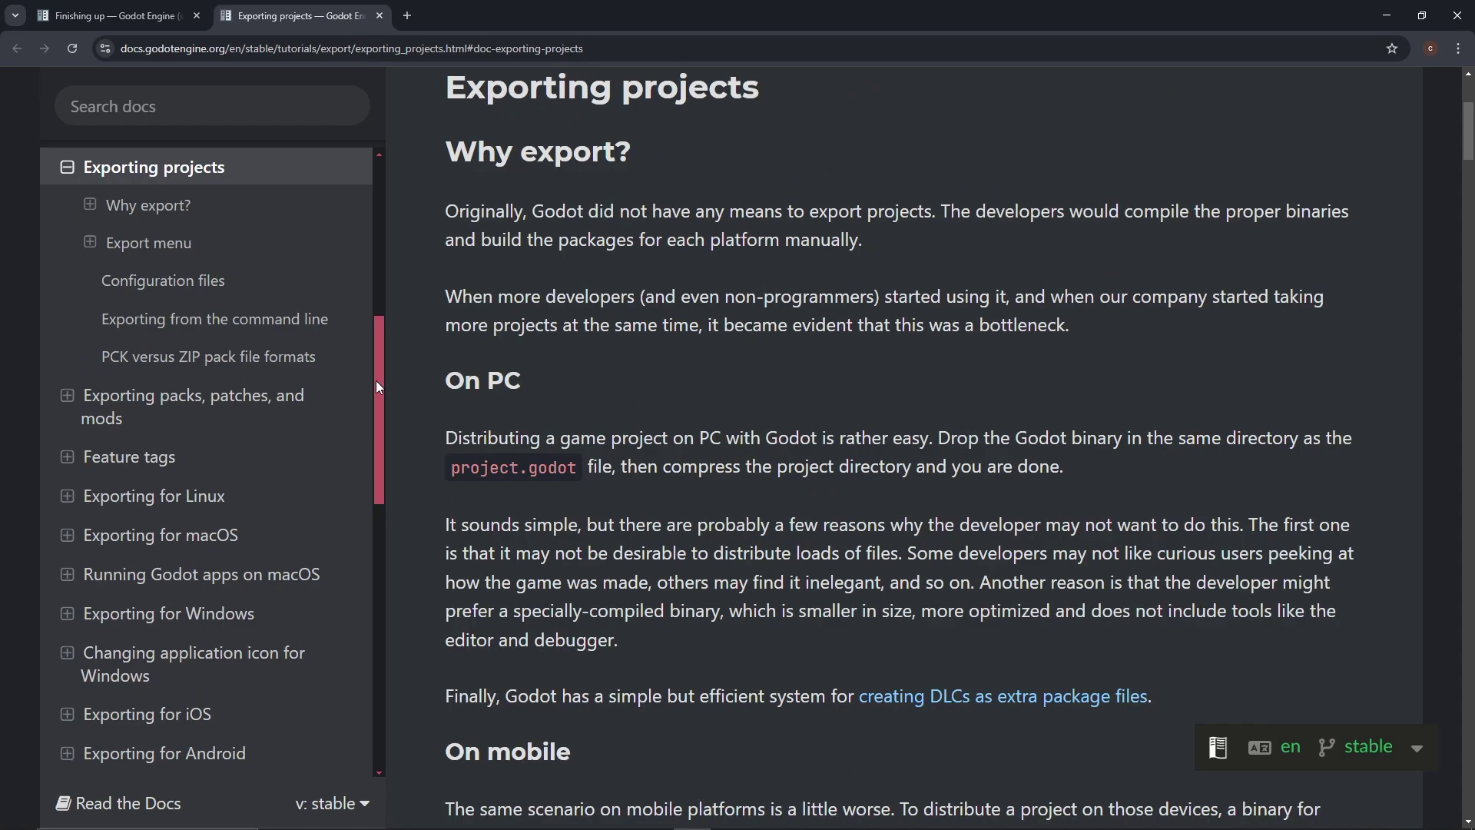
drag(377, 387, 348, 182)
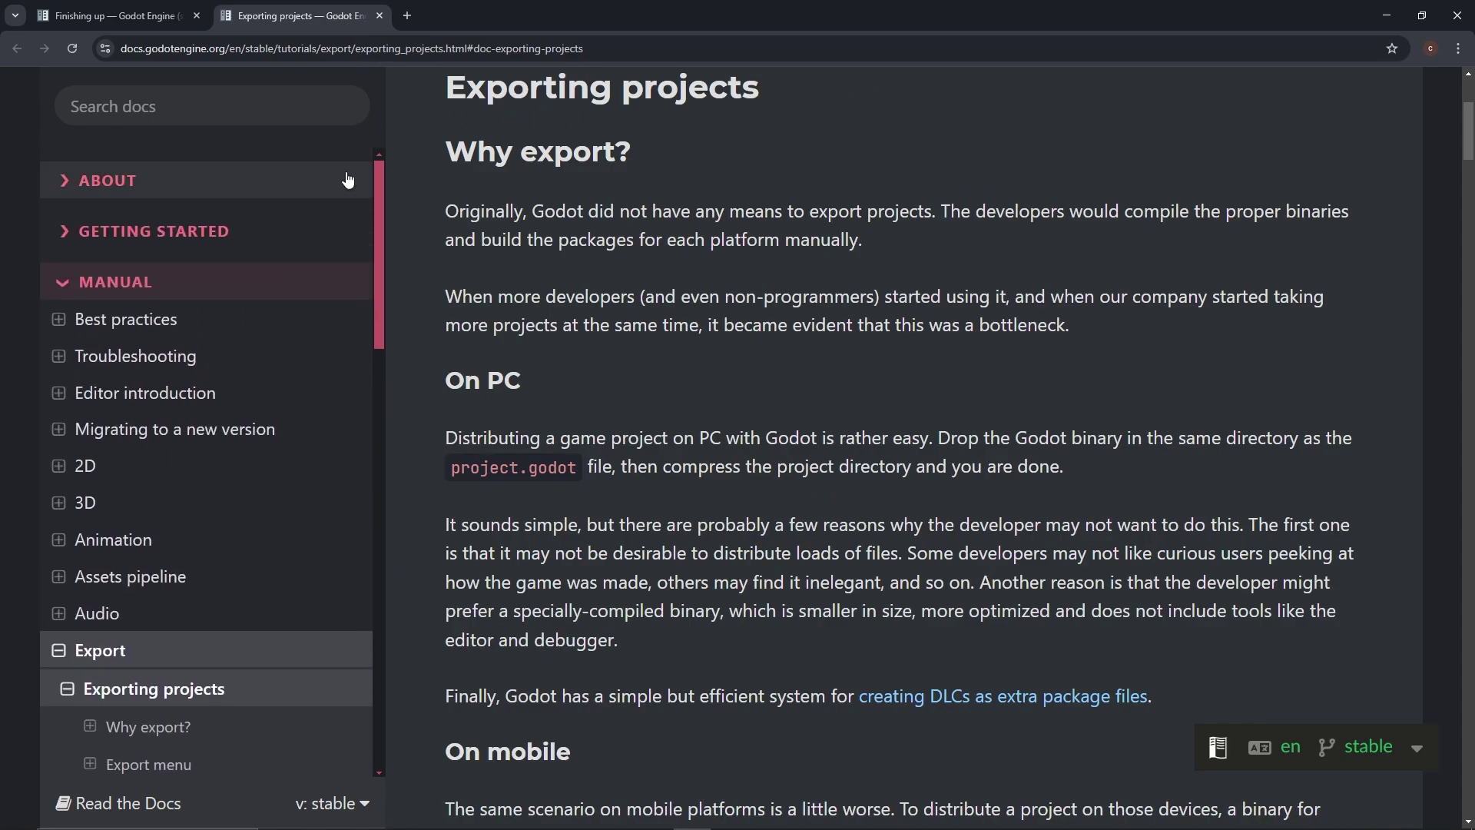
click(380, 15)
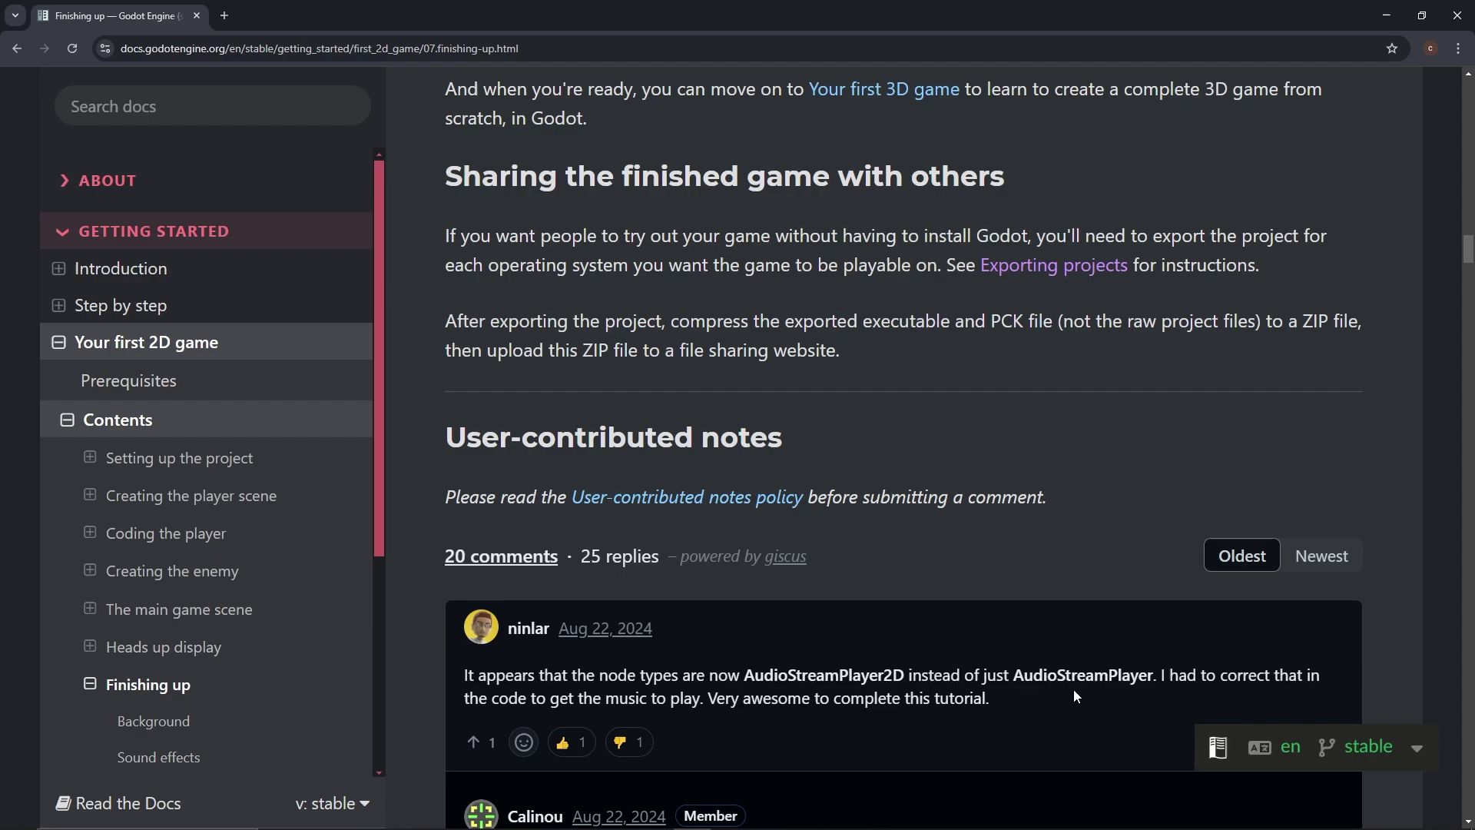
- Read the first user-contributed note and its replies on AudioStreamPlayer2D versus AudioStreamPlayer, highlighting both node names
double_click(1047, 675)
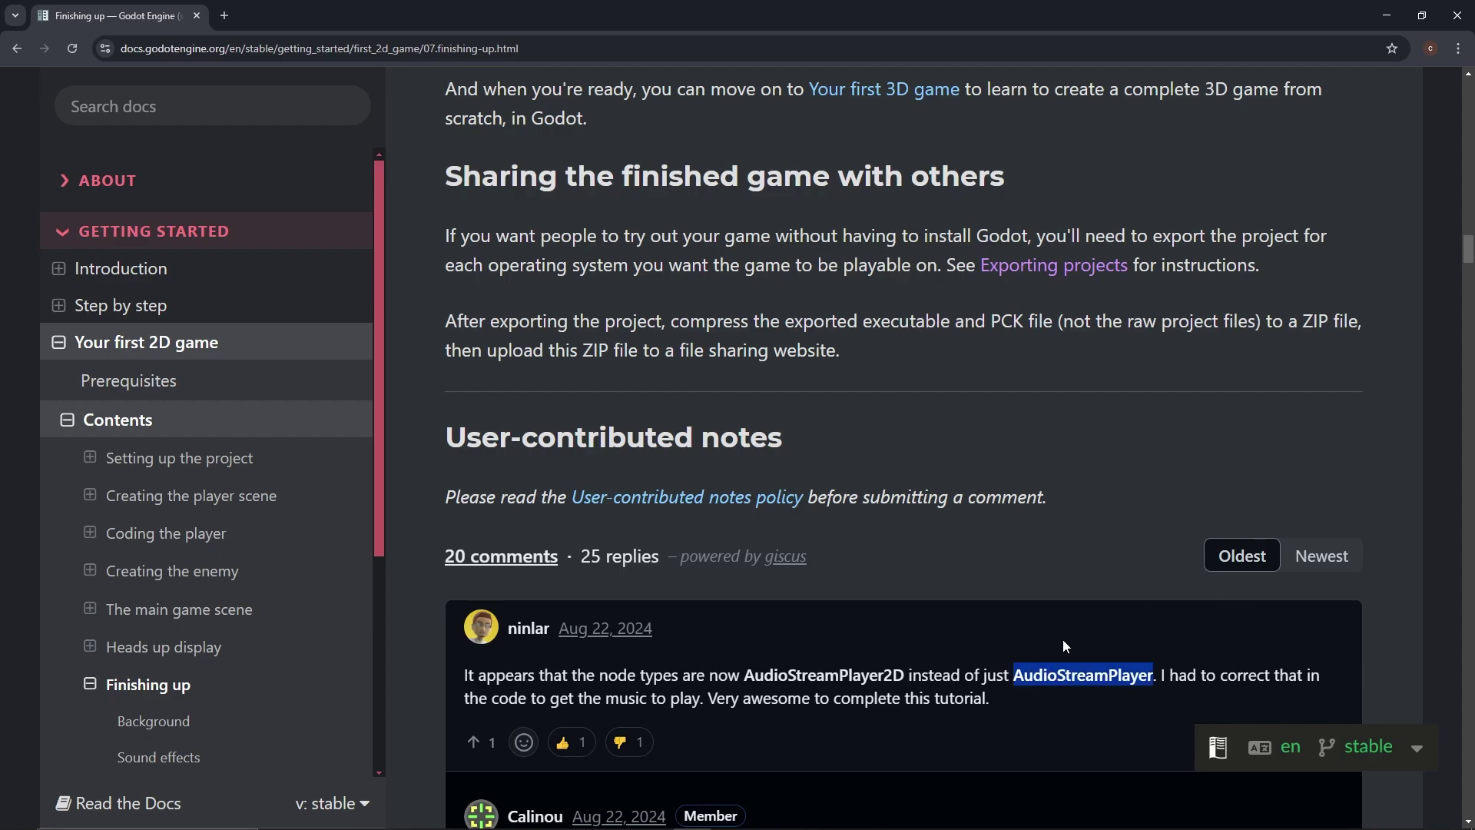
click(1066, 645)
double_click(872, 676)
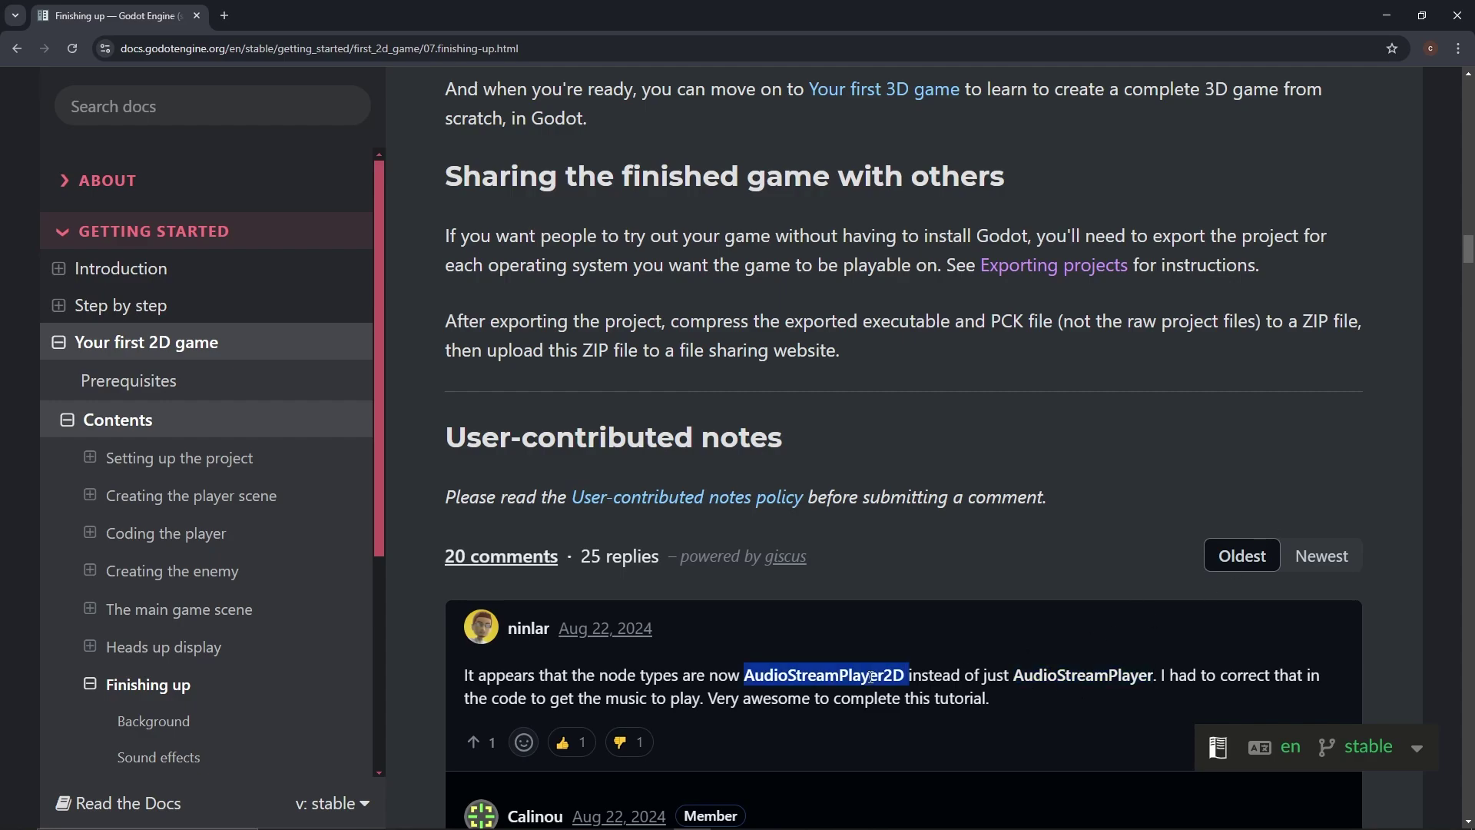
double_click(1107, 674)
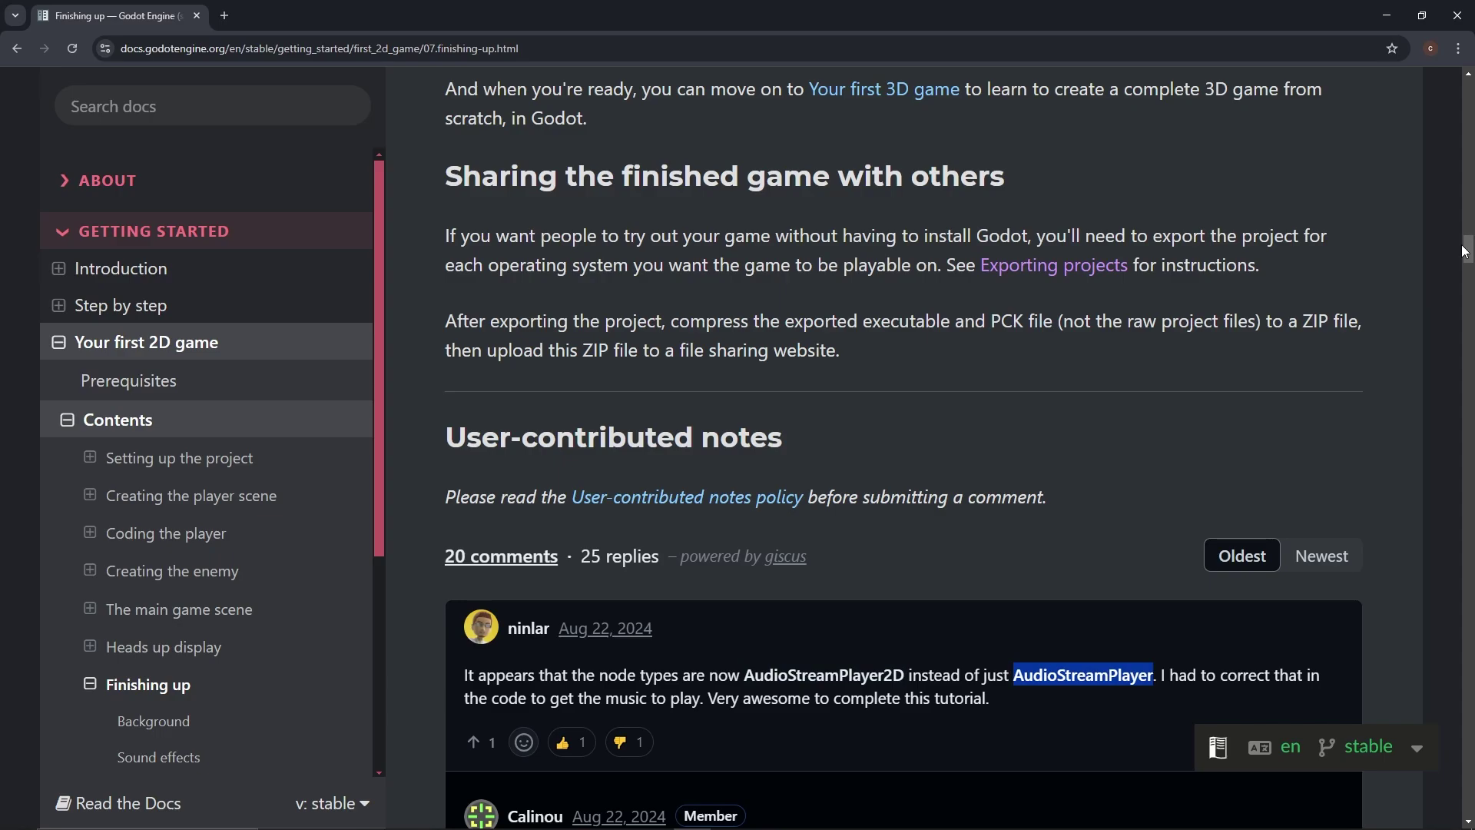
mouse_move(1468, 247)
mouse_down()
mouse_move(1469, 289)
mouse_move(1468, 261)
mouse_up()
double_click(870, 372)
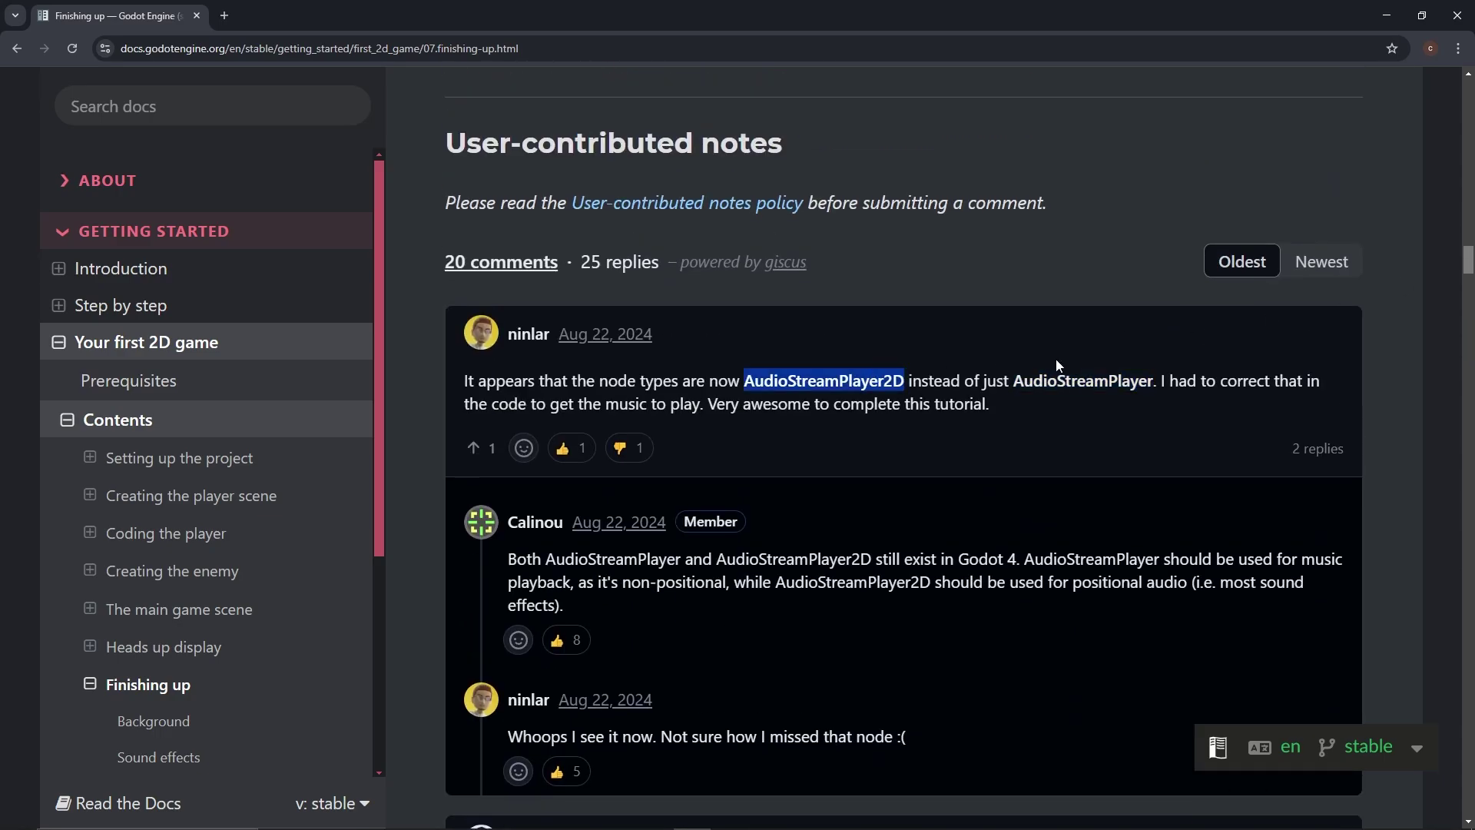
- Highlight AudioStreamPlayer in the first note, then continue to the next docs page, Your first 3D game, and look over its introduction
double_click(1093, 384)
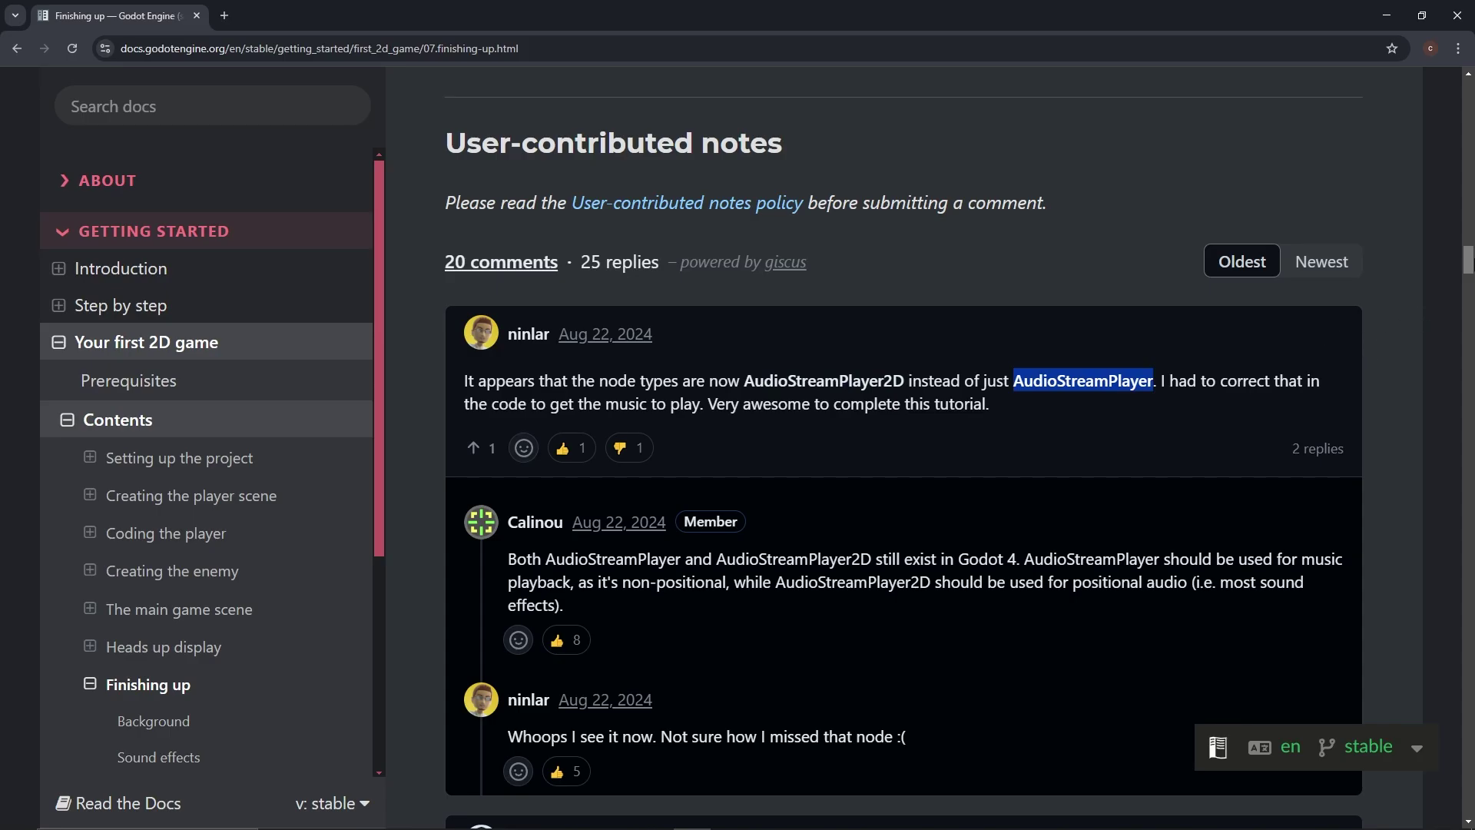
drag(1468, 260, 1471, 814)
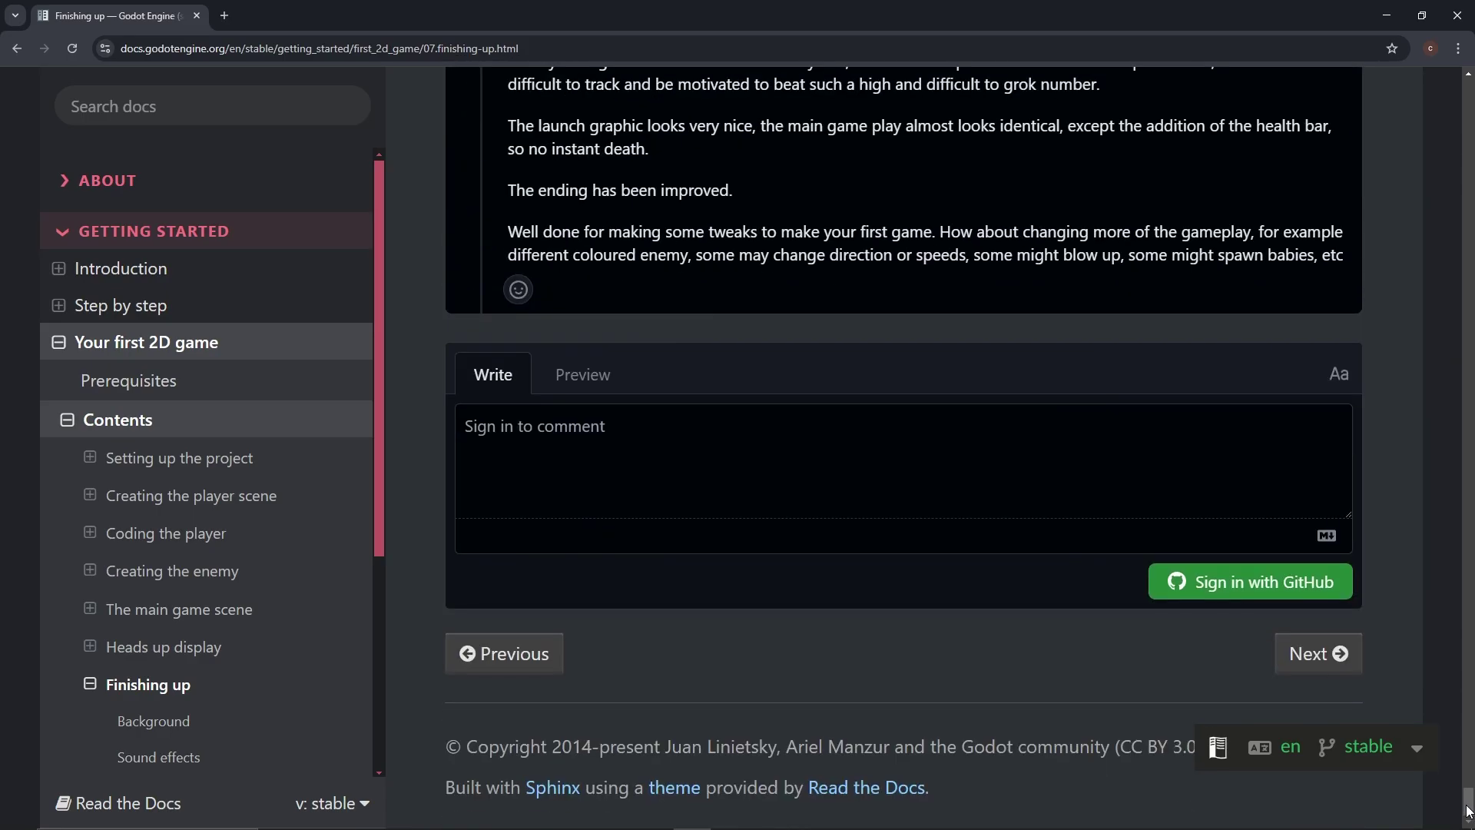
click(1319, 653)
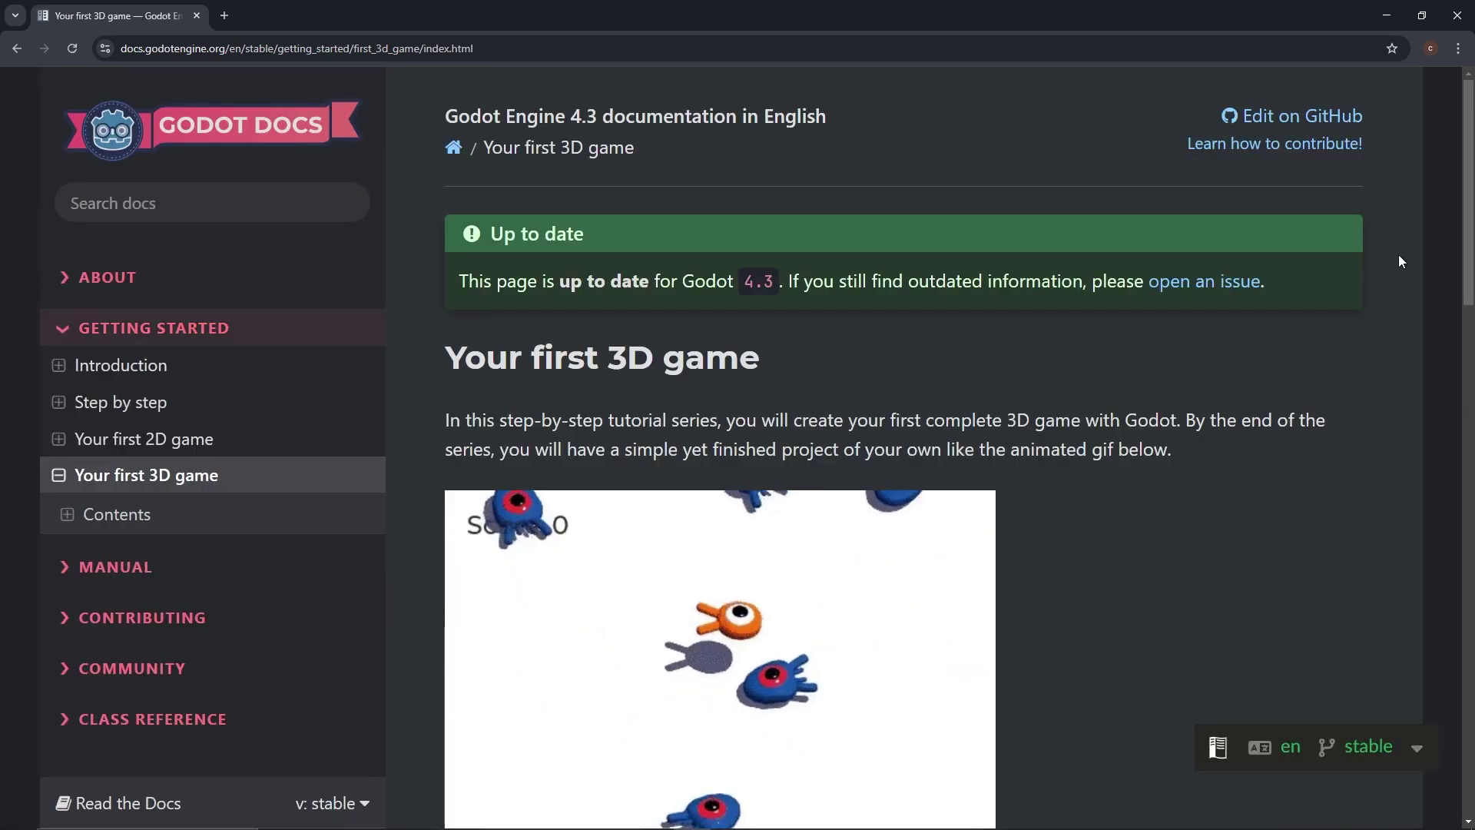
drag(1470, 262, 1470, 315)
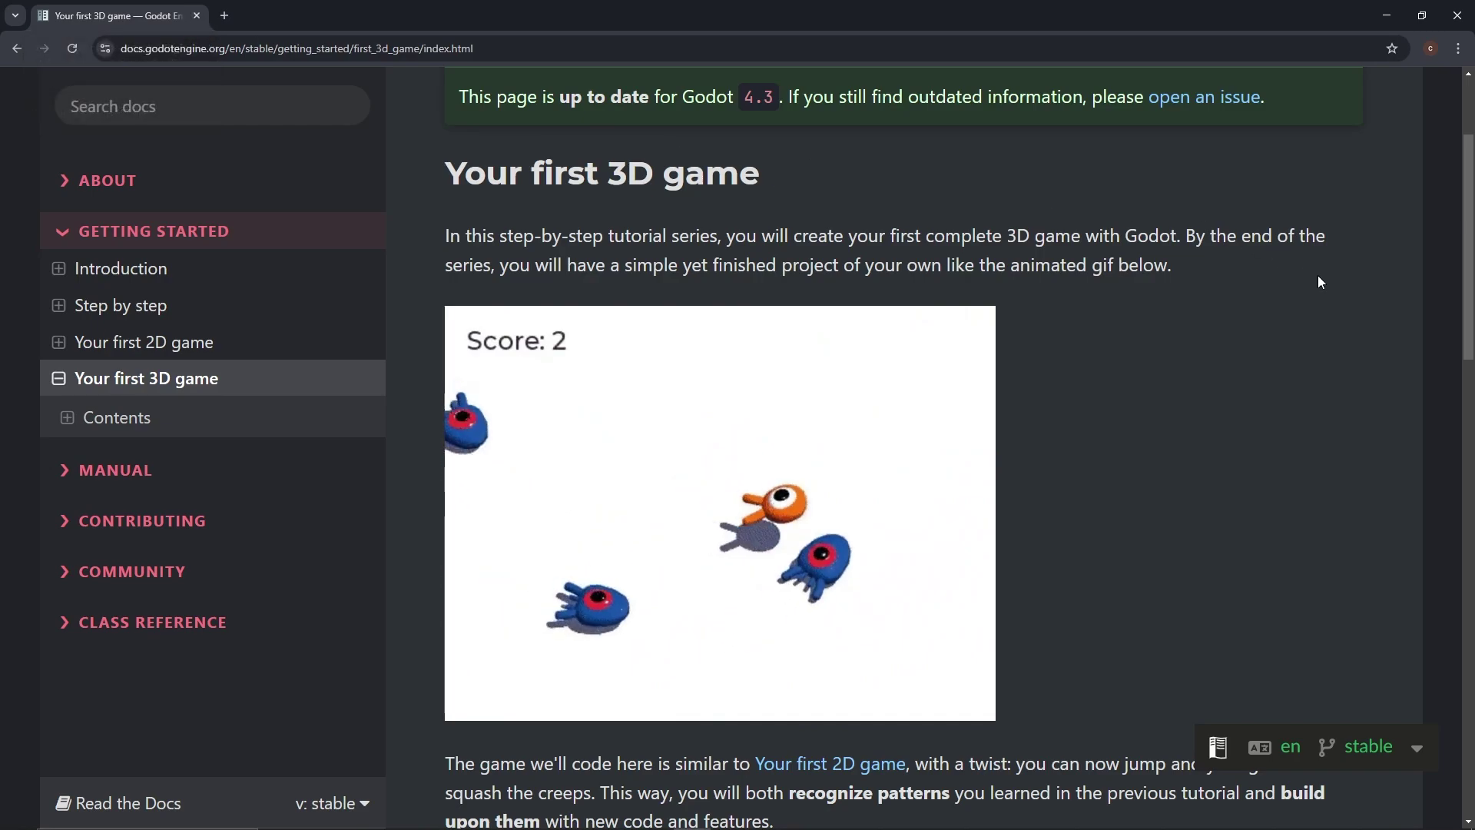
scroll(1344, 333, up, 3)
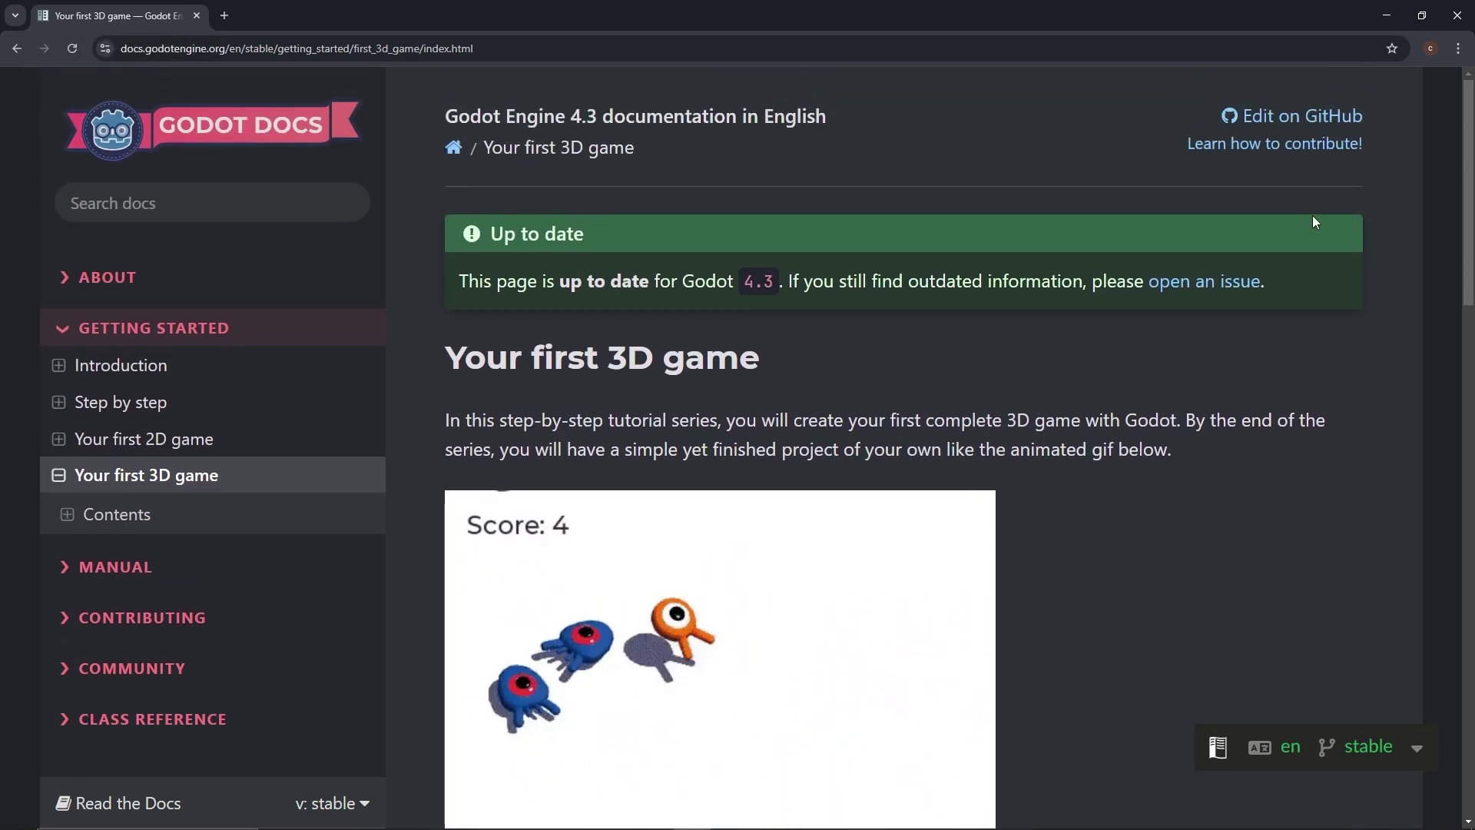
- Switch from the browser back to the 2D Game project in the Godot editor
mouse_move(906, 816)
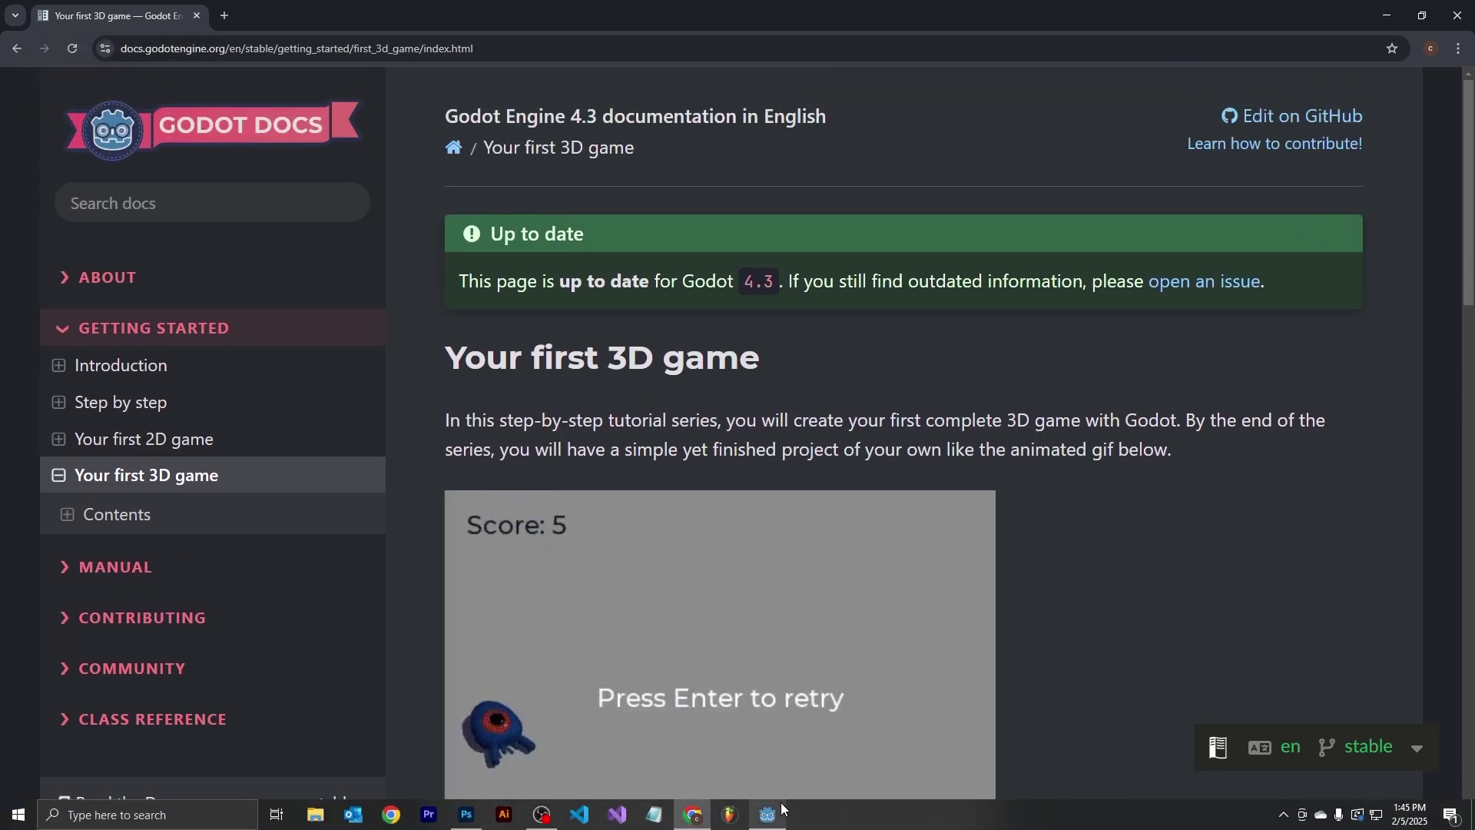
click(769, 814)
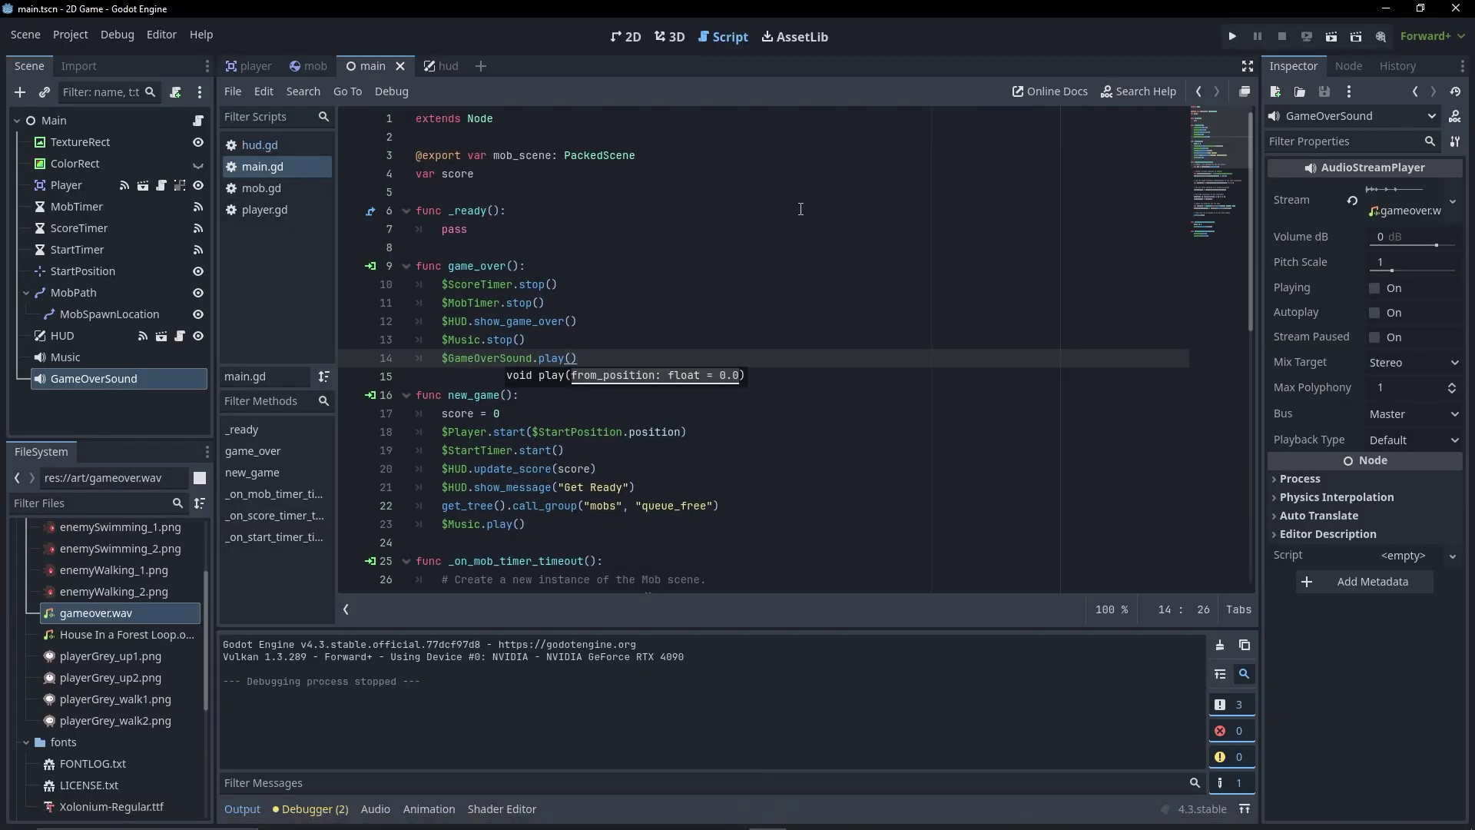